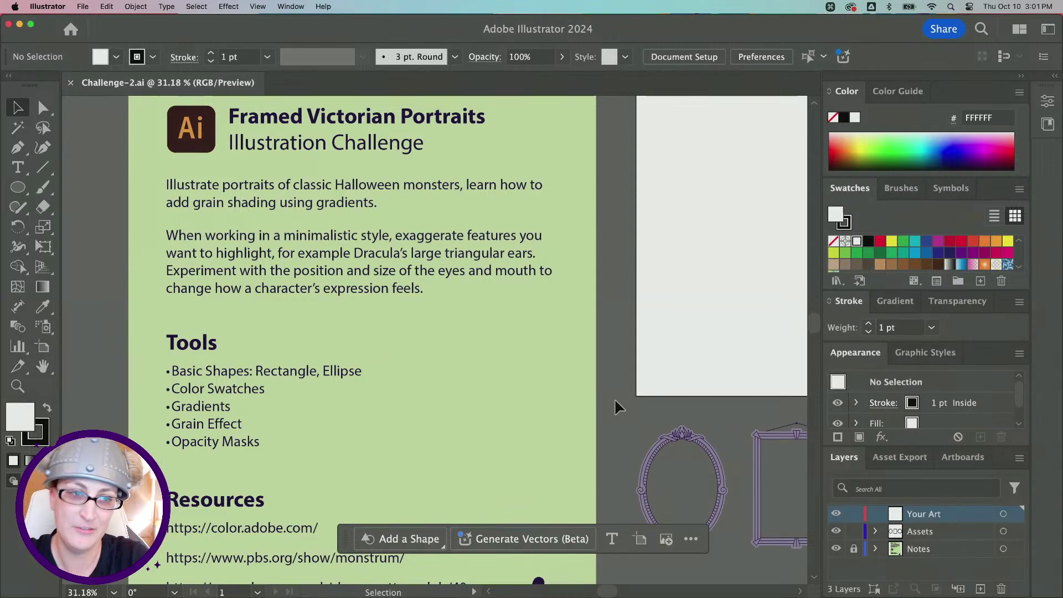
Read through the challenge notes and resources, and examine the three Victorian picture frames below the artboard
{"action": "scroll", "coordinate": [572, 340], "scroll_direction": "left", "scroll_amount": 3}
{"action": "scroll", "coordinate": [572, 340], "scroll_direction": "up", "scroll_amount": 1}
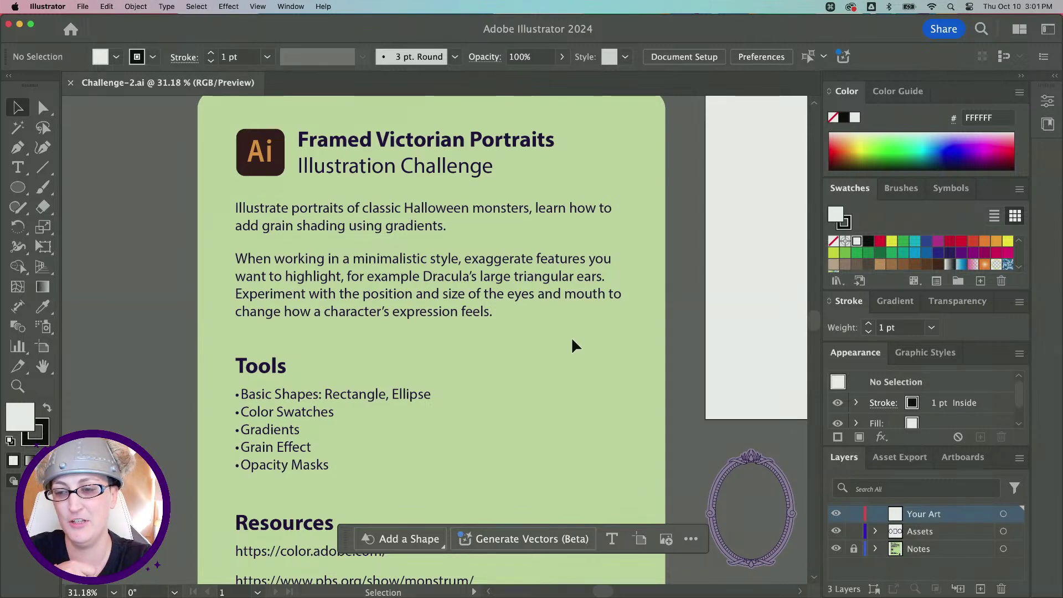
{"action": "scroll", "coordinate": [572, 339], "scroll_direction": "down", "scroll_amount": 10}
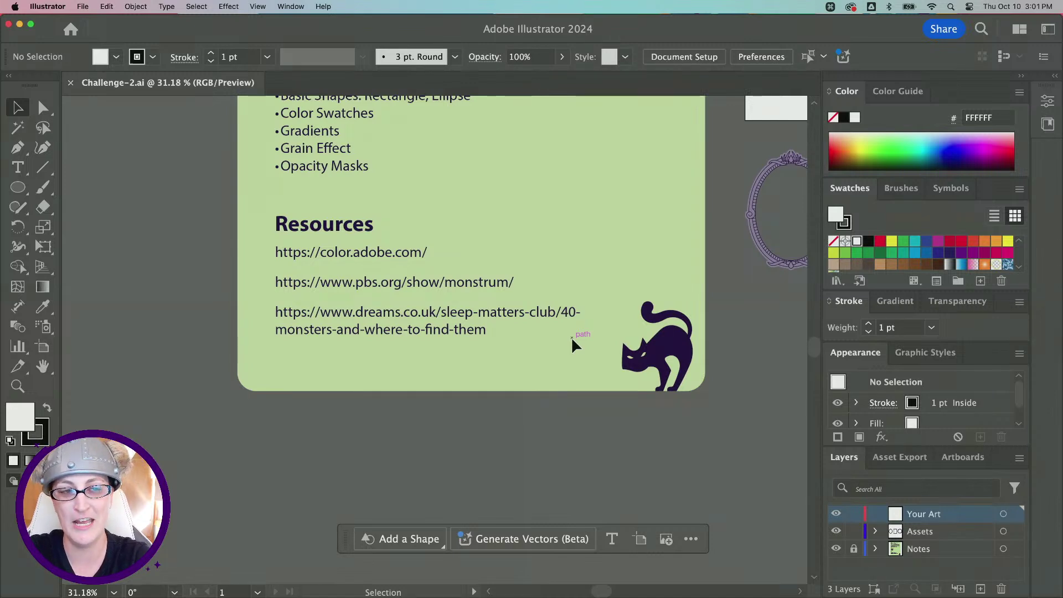
{"action": "scroll", "coordinate": [571, 339], "scroll_direction": "right", "scroll_amount": 10}
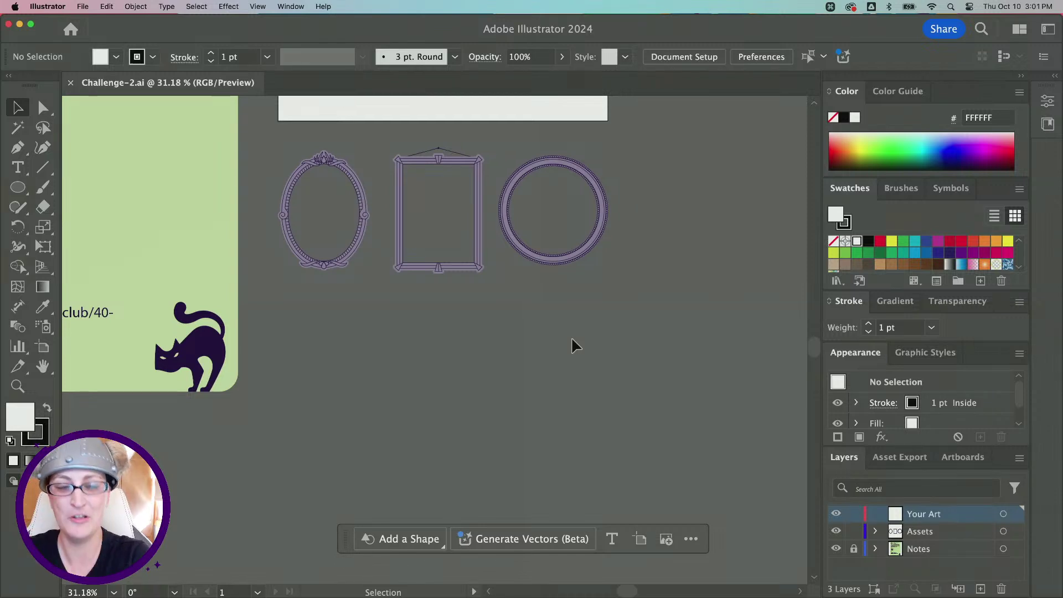
{"action": "scroll", "coordinate": [566, 327], "scroll_direction": "up", "scroll_amount": 3}
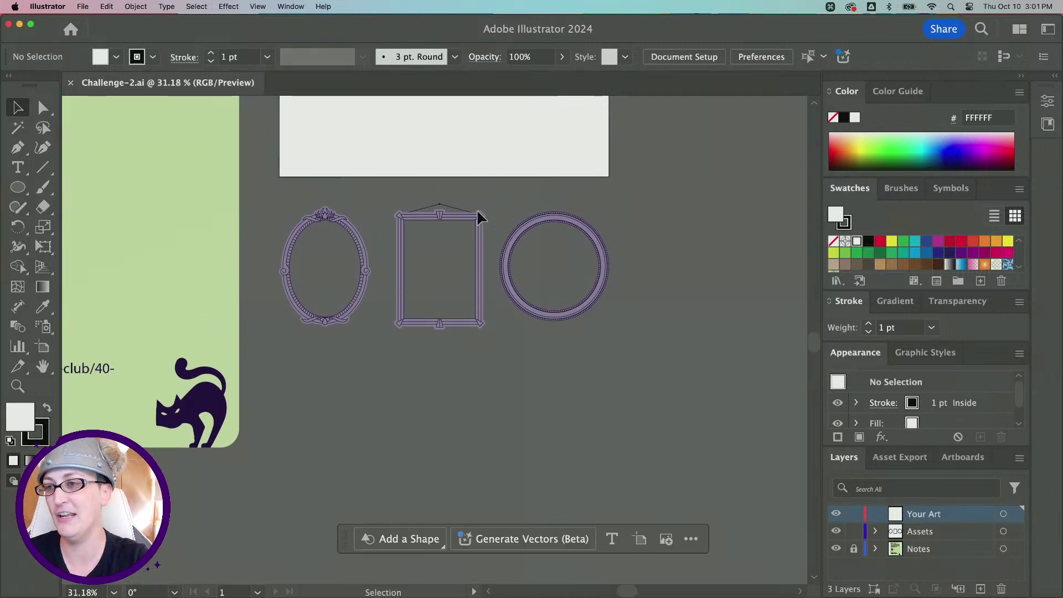
{"action": "scroll", "coordinate": [412, 221], "scroll_direction": "up", "scroll_amount": 3}
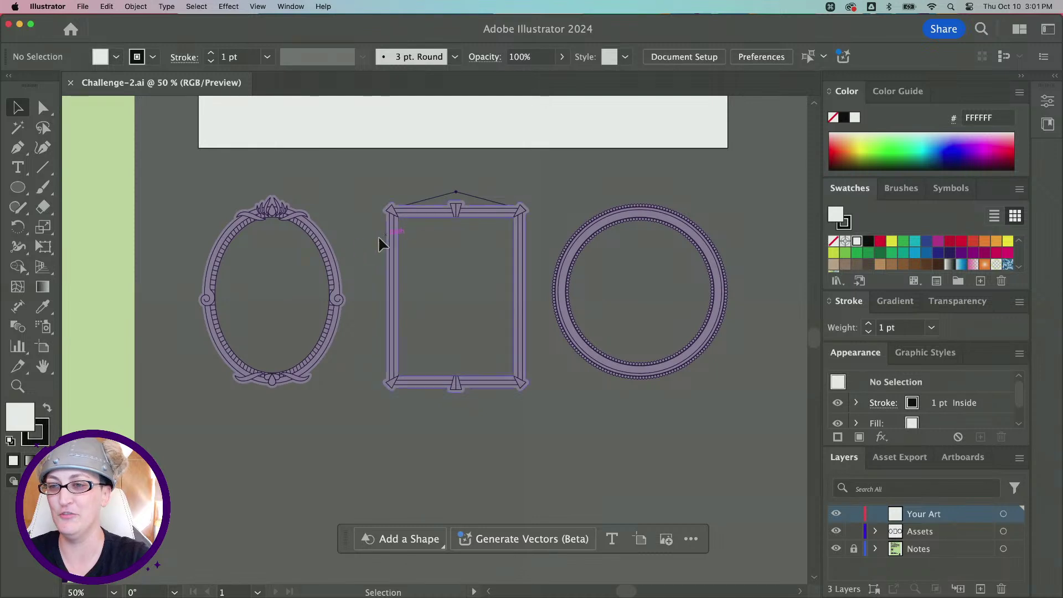
{"action": "scroll", "coordinate": [491, 225], "scroll_direction": "up", "scroll_amount": 1}
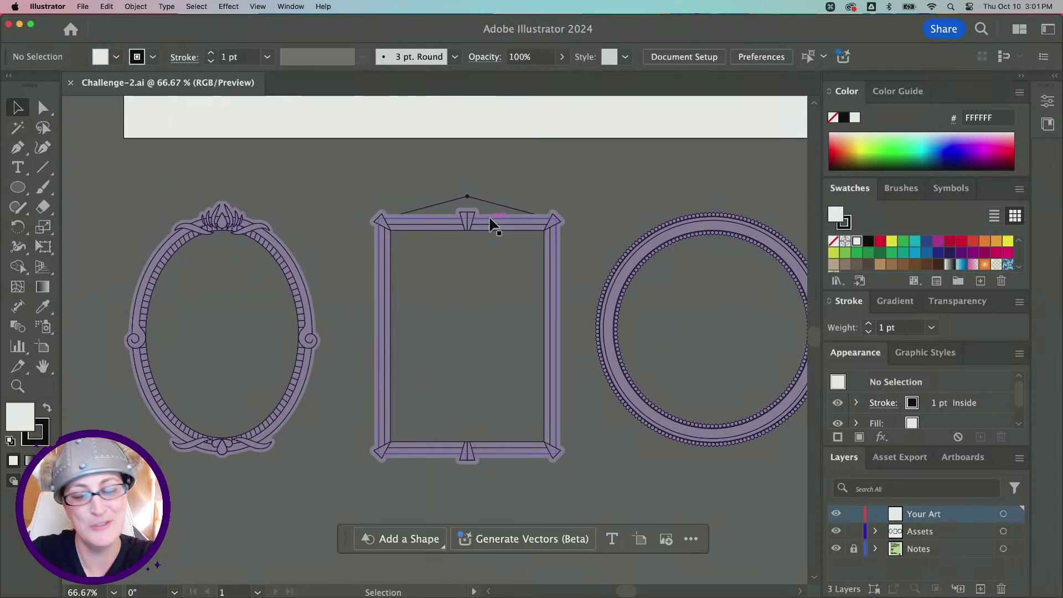
{"action": "scroll", "coordinate": [493, 224], "scroll_direction": "right", "scroll_amount": 3}
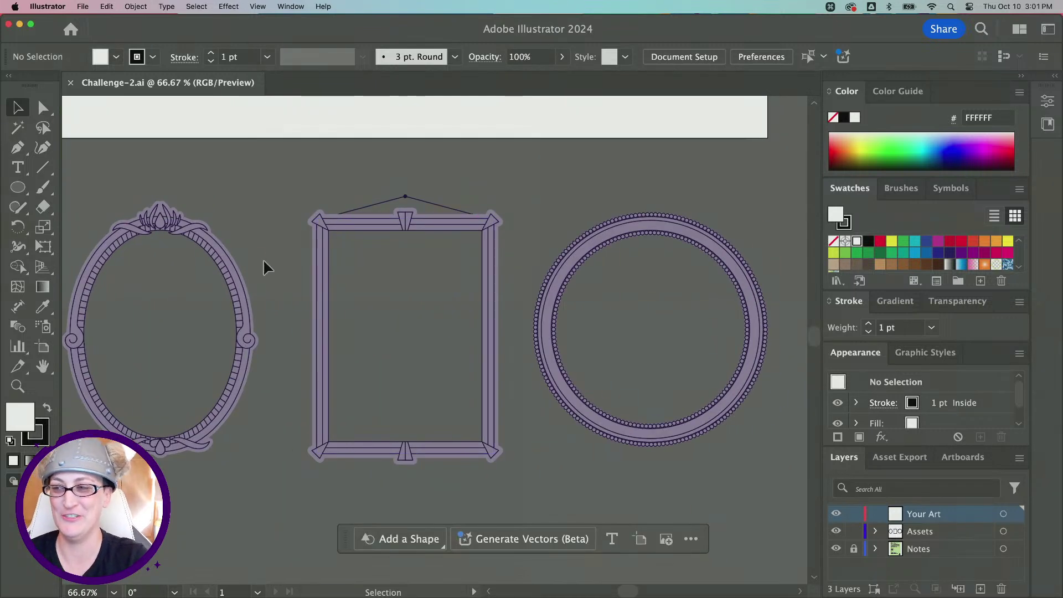
{"action": "scroll", "coordinate": [526, 244], "scroll_direction": "right", "scroll_amount": 4}
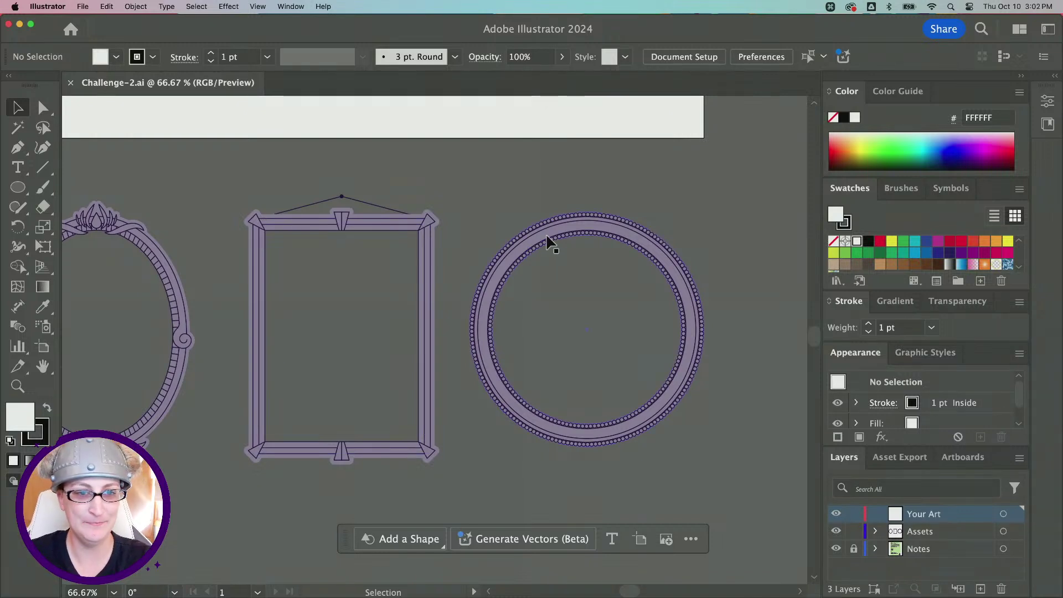
{"action": "scroll", "coordinate": [382, 238], "scroll_direction": "up", "scroll_amount": 3}
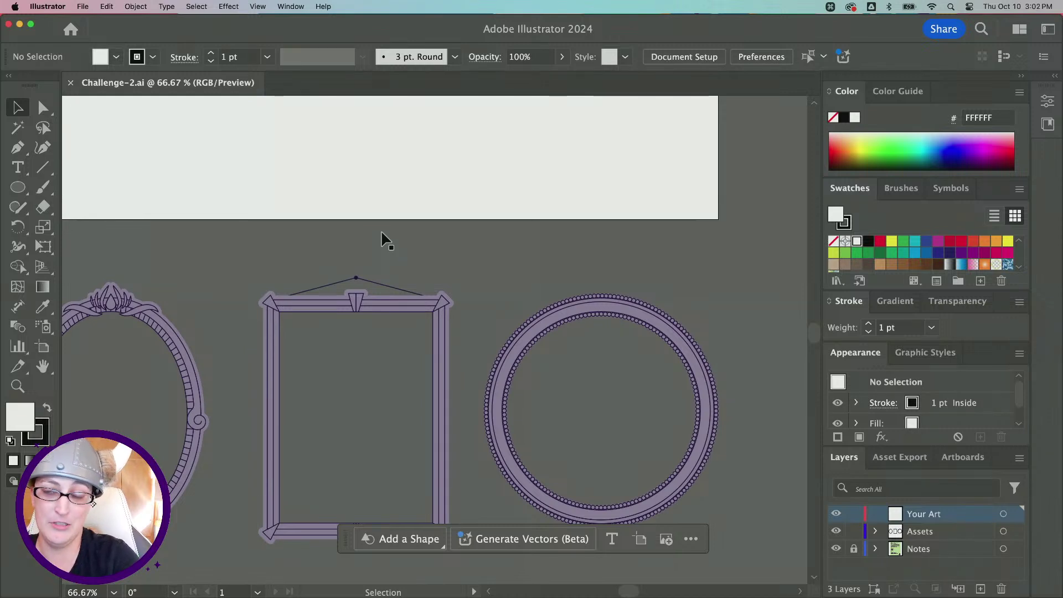
{"action": "scroll", "coordinate": [382, 233], "scroll_direction": "up", "scroll_amount": 5}
{"action": "scroll", "coordinate": [382, 233], "scroll_direction": "left", "scroll_amount": 3}
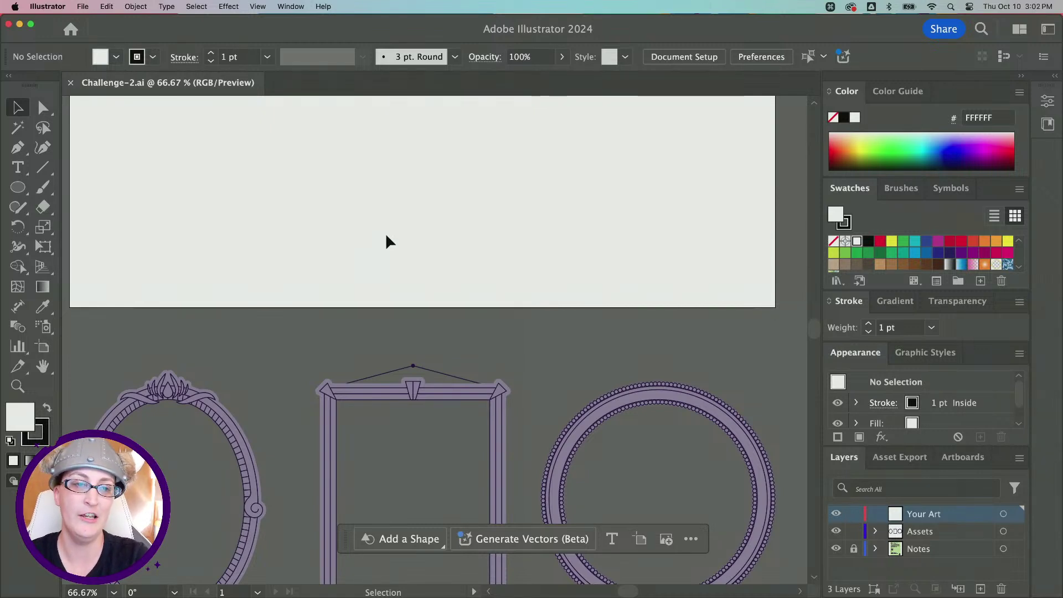
Try the Dark Purple swatch as the fill color, and restore the default white fill and black stroke
{"action": "left_click", "coordinate": [829, 92]}
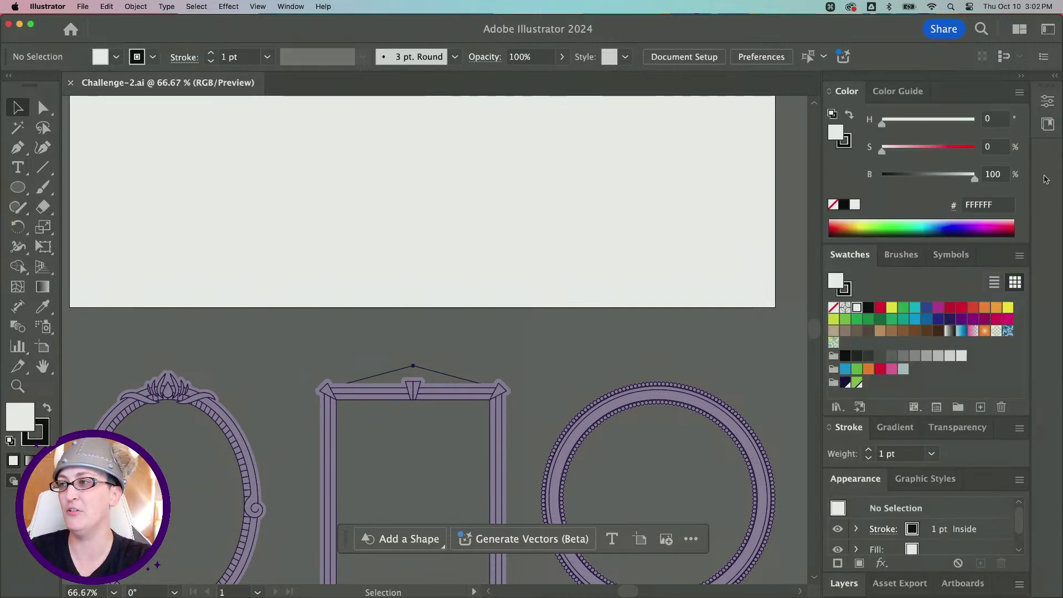
{"action": "left_click", "coordinate": [845, 383]}
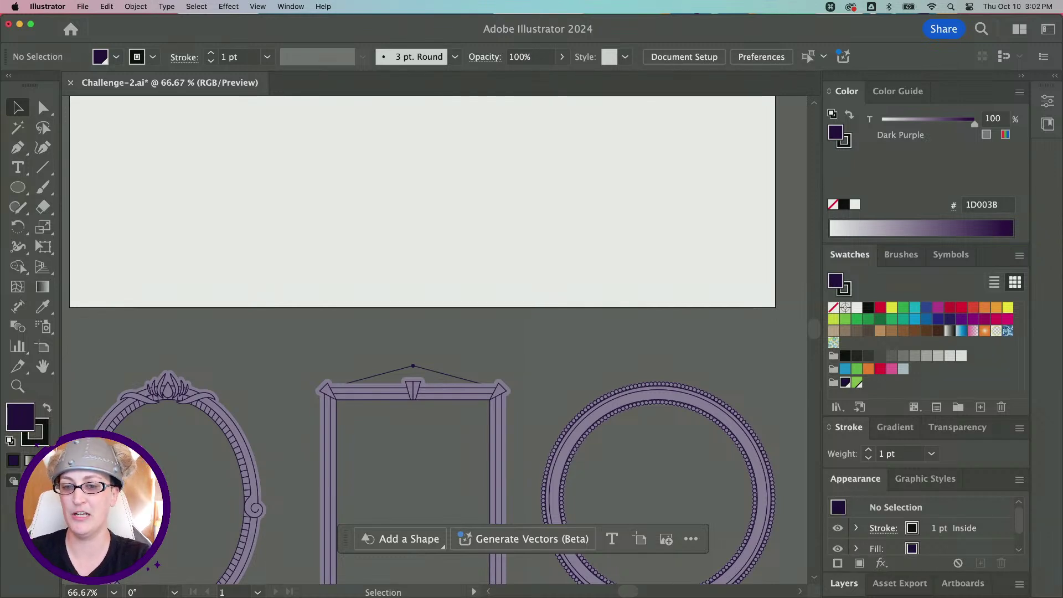
{"action": "left_click", "coordinate": [11, 441]}
{"action": "scroll", "coordinate": [277, 247], "scroll_direction": "left", "scroll_amount": 3}
{"action": "scroll", "coordinate": [276, 247], "scroll_direction": "up", "scroll_amount": 1}
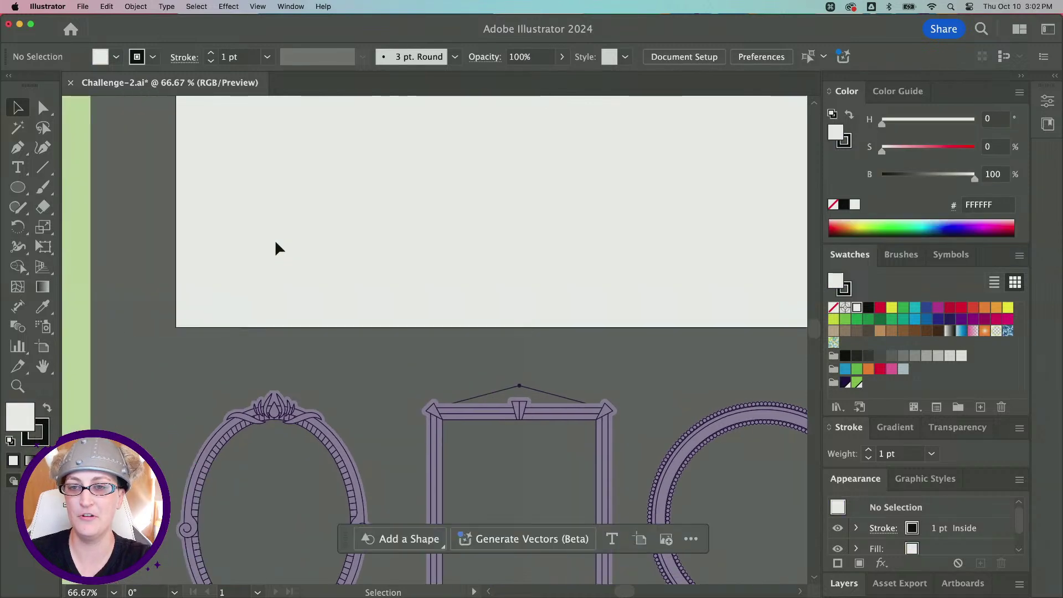
Set the stroke to none and pick the dark red 681717 as the fill color
{"action": "left_click", "coordinate": [42, 436]}
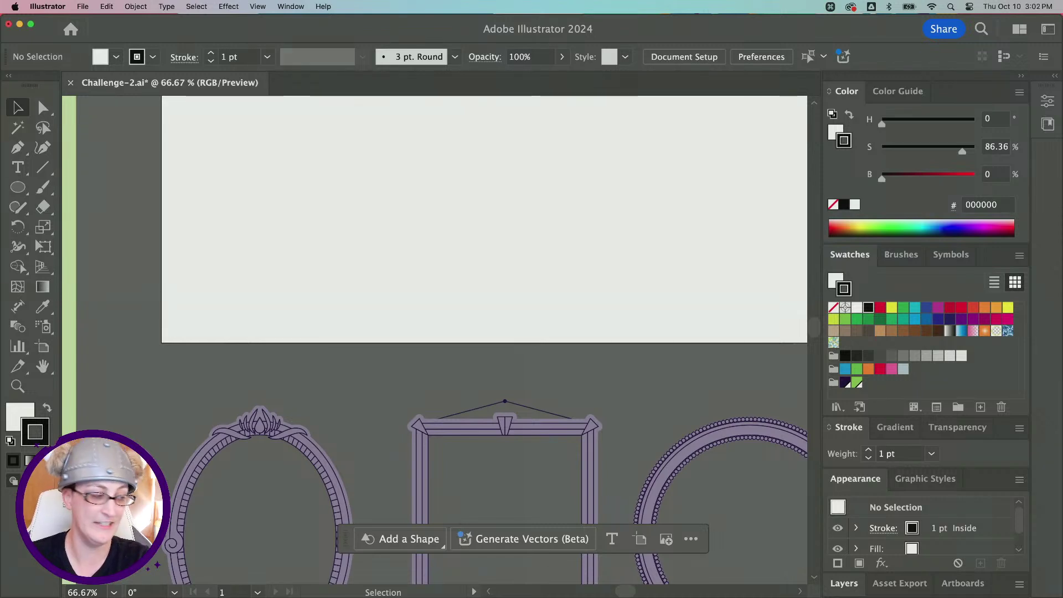
{"action": "left_click", "coordinate": [833, 307]}
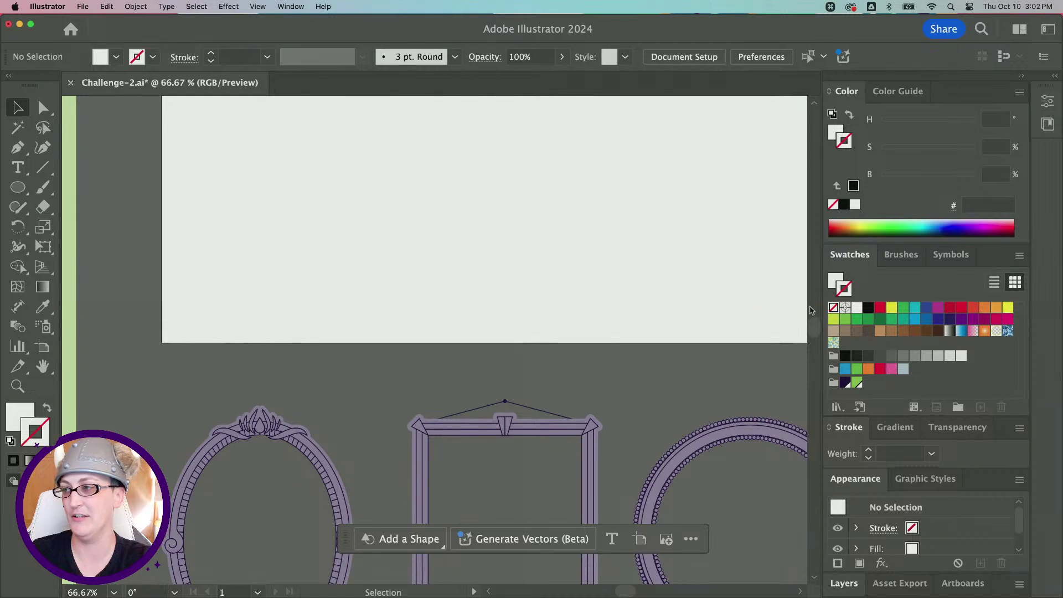
{"action": "left_click", "coordinate": [836, 282]}
{"action": "double_click", "coordinate": [836, 281]}
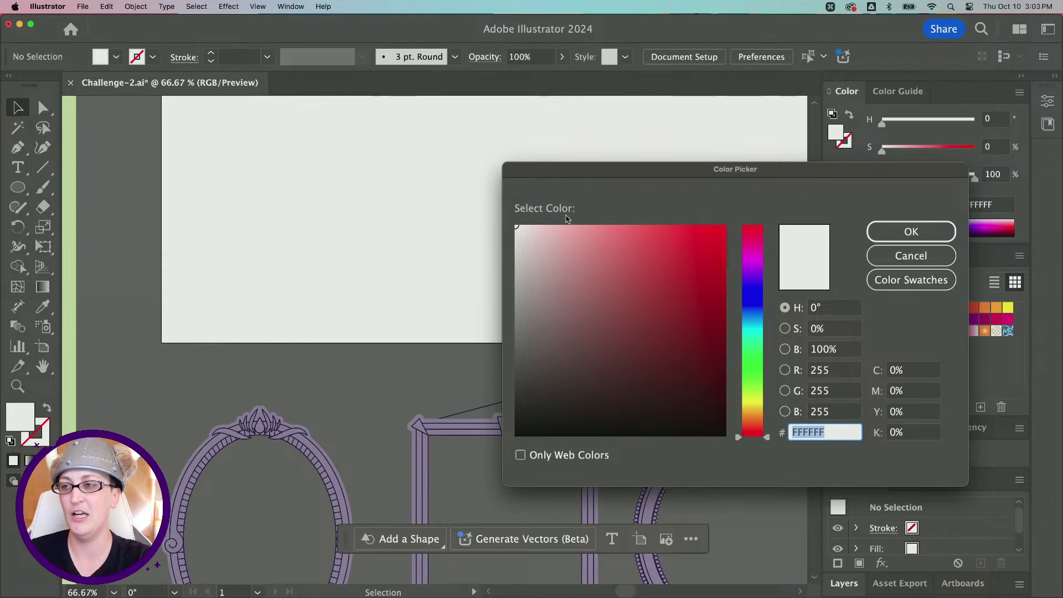
{"action": "mouse_move", "coordinate": [519, 227]}
{"action": "left_mouse_down"}
{"action": "mouse_move", "coordinate": [517, 435]}
{"action": "mouse_move", "coordinate": [458, 188]}
{"action": "mouse_move", "coordinate": [460, 401]}
{"action": "mouse_move", "coordinate": [470, 308]}
{"action": "mouse_move", "coordinate": [498, 360]}
{"action": "mouse_move", "coordinate": [560, 297]}
{"action": "mouse_move", "coordinate": [424, 178]}
{"action": "mouse_move", "coordinate": [611, 165]}
{"action": "mouse_move", "coordinate": [486, 164]}
{"action": "mouse_move", "coordinate": [749, 162]}
{"action": "mouse_move", "coordinate": [667, 280]}
{"action": "mouse_move", "coordinate": [683, 335]}
{"action": "left_mouse_up"}
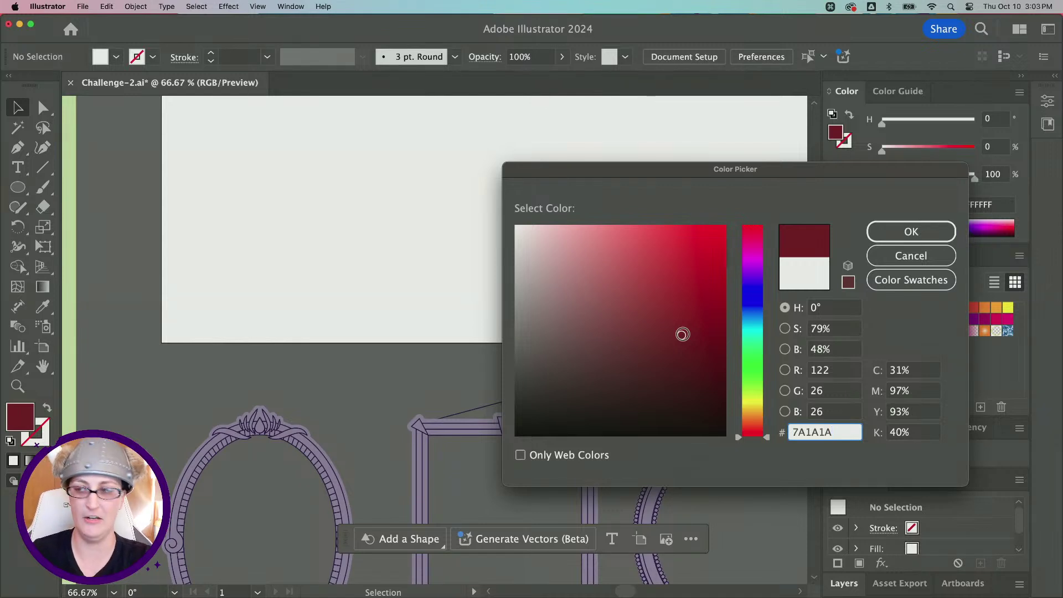
{"action": "left_click_drag", "start_coordinate": [666, 334], "coordinate": [618, 248]}
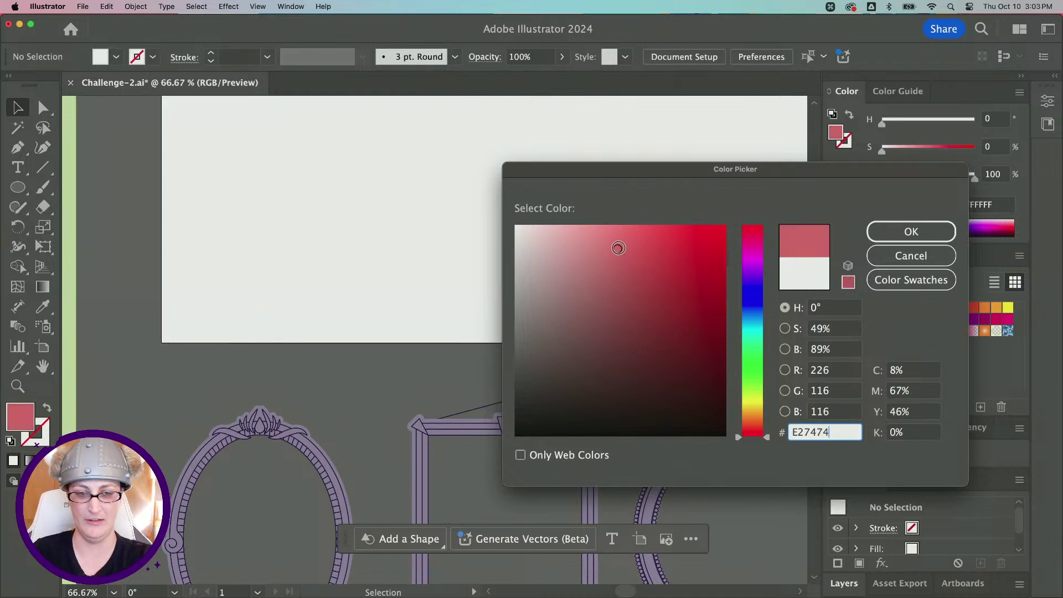
{"action": "left_click_drag", "start_coordinate": [625, 258], "coordinate": [679, 350]}
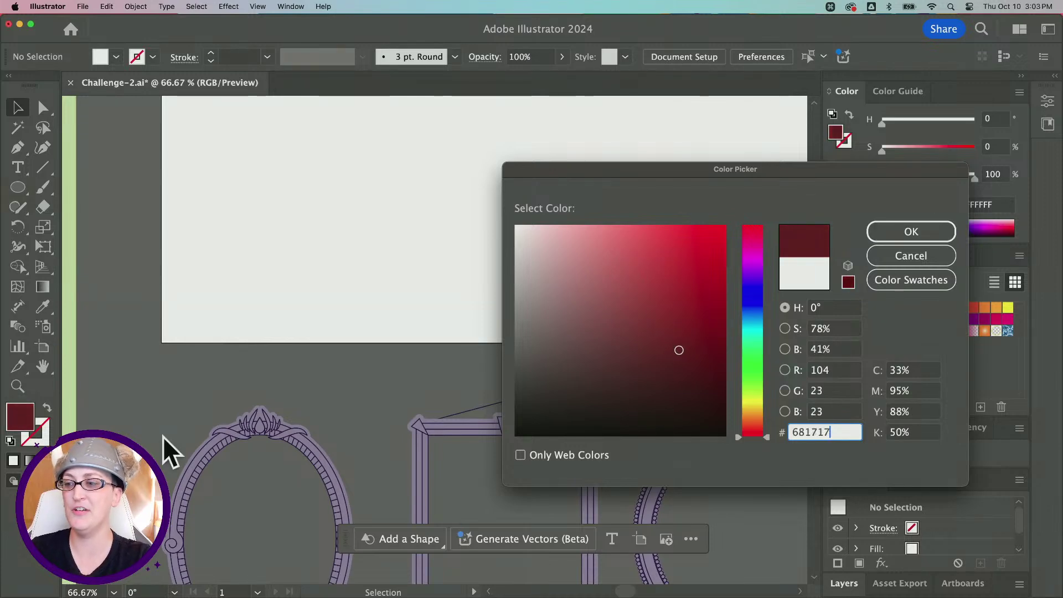
{"action": "left_click", "coordinate": [886, 228]}
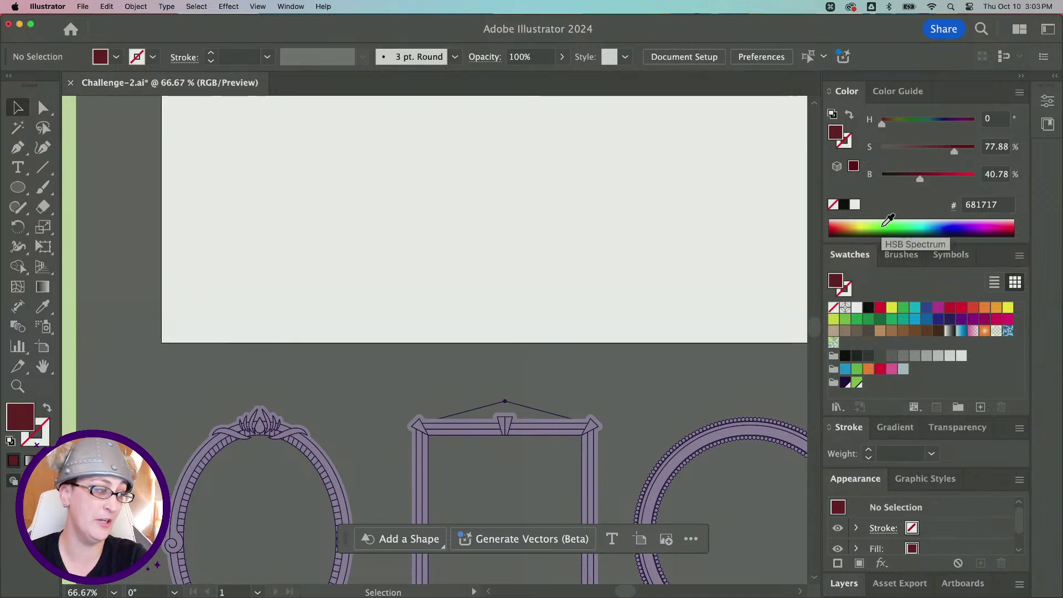
Save the dark red fill as a new global Process Color swatch in RGB mode
{"action": "left_click", "coordinate": [981, 407]}
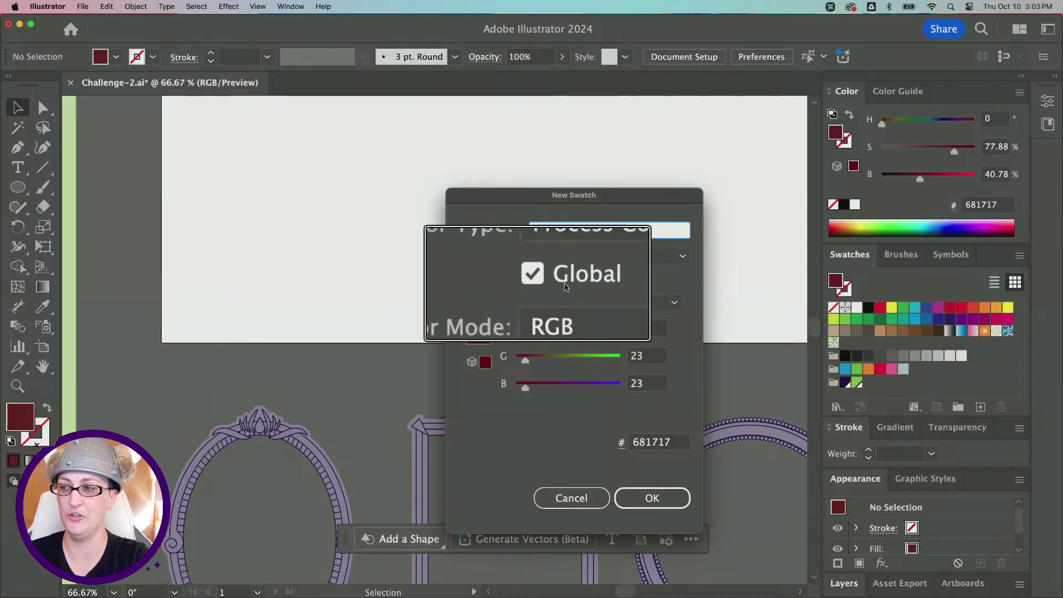
{"action": "left_click", "coordinate": [620, 255]}
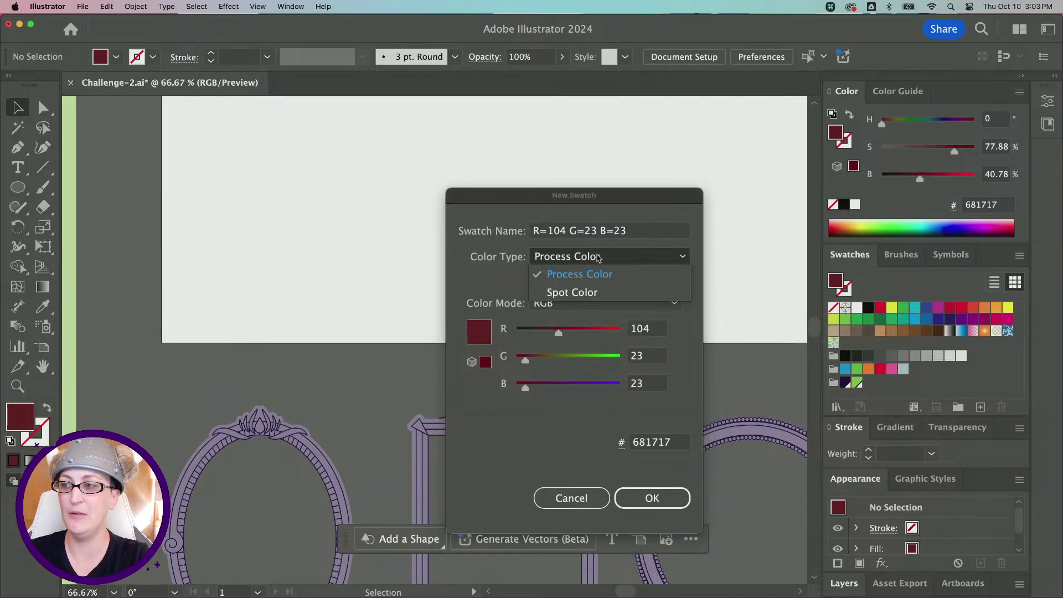
{"action": "left_click", "coordinate": [631, 294]}
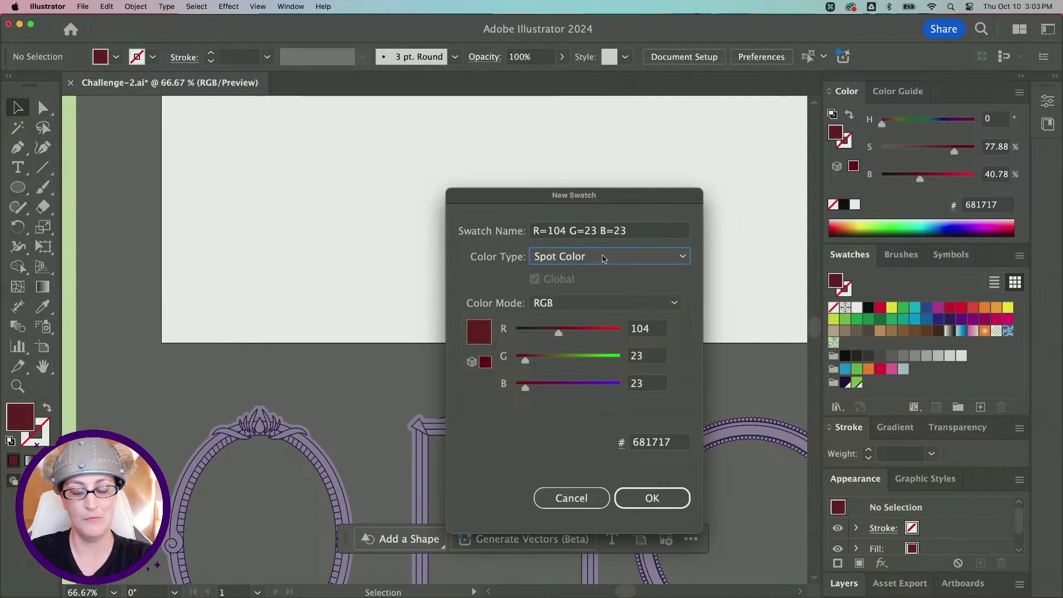
{"action": "left_click", "coordinate": [602, 258]}
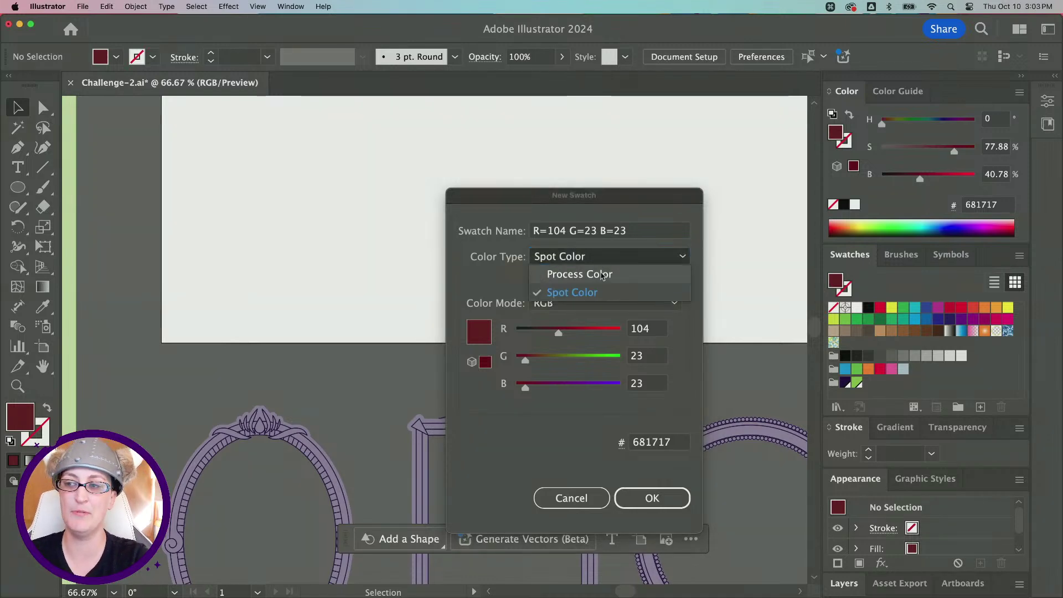
{"action": "left_click", "coordinate": [601, 275]}
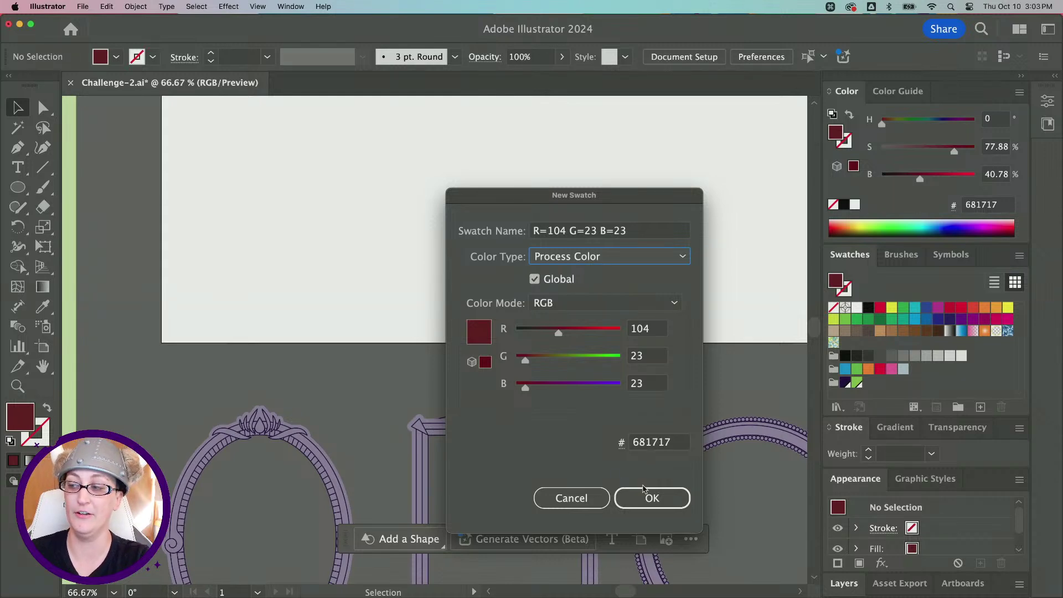
{"action": "left_click", "coordinate": [657, 505]}
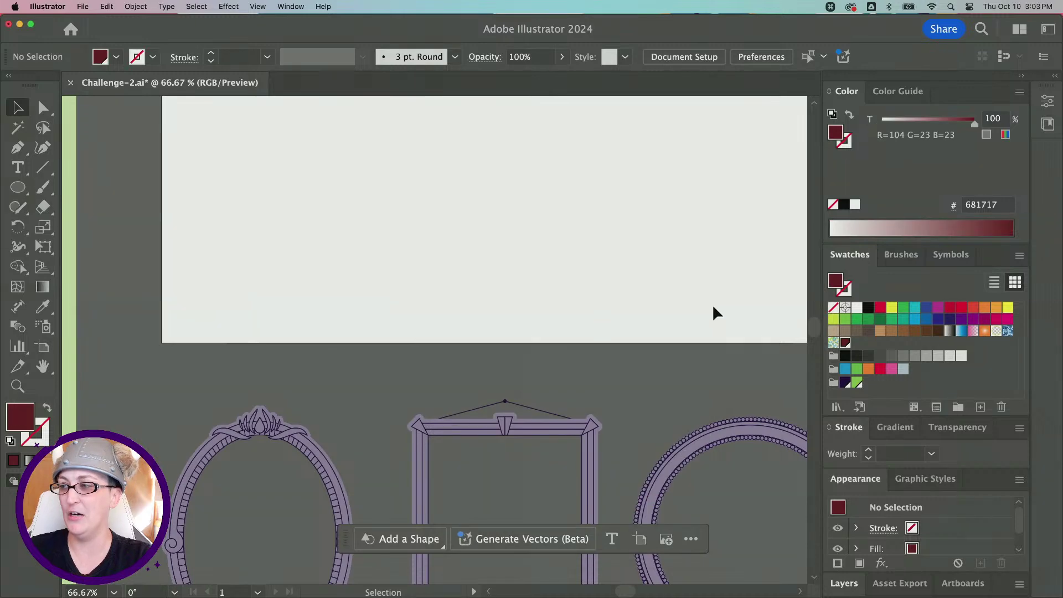
Try recoloring the oval frame's purple backing shape with the new dark red swatch
{"action": "scroll", "coordinate": [184, 221], "scroll_direction": "down", "scroll_amount": 8}
{"action": "scroll", "coordinate": [184, 221], "scroll_direction": "right", "scroll_amount": 2}
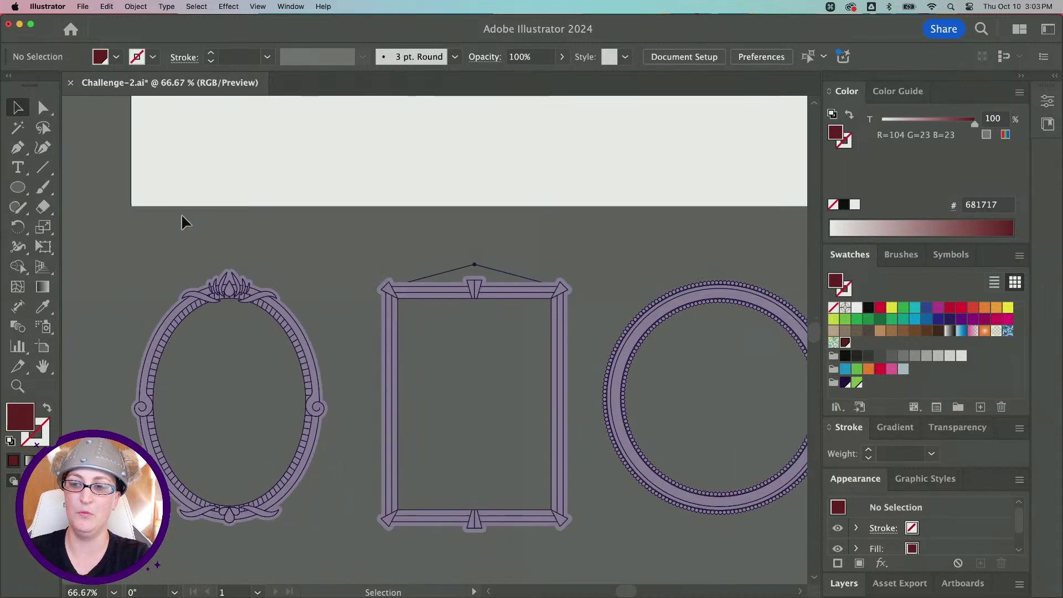
{"action": "left_click", "coordinate": [44, 115]}
{"action": "scroll", "coordinate": [303, 257], "scroll_direction": "up", "scroll_amount": 1}
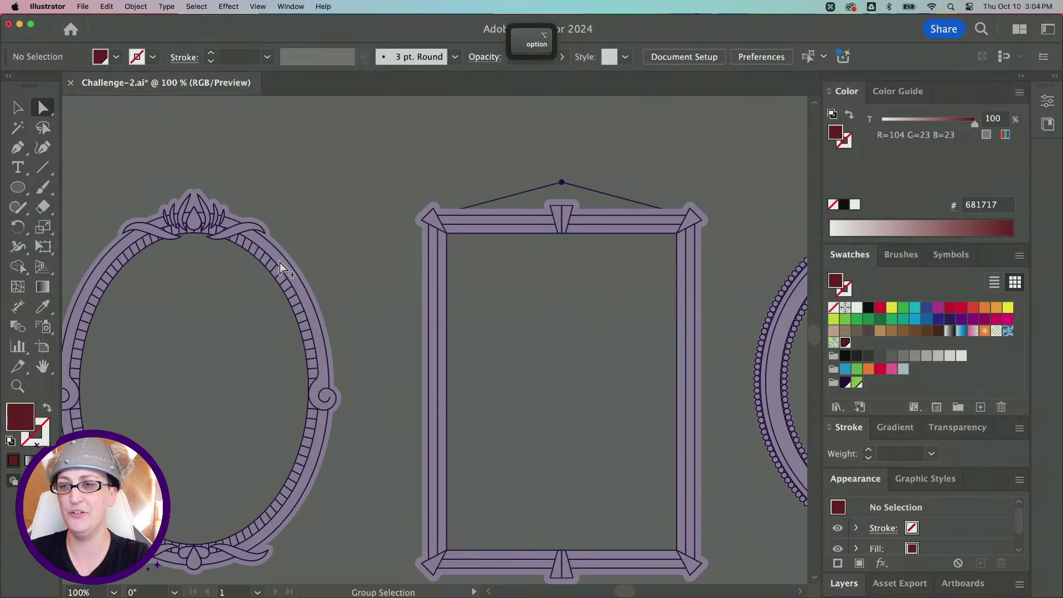
{"action": "left_click", "coordinate": [281, 265]}
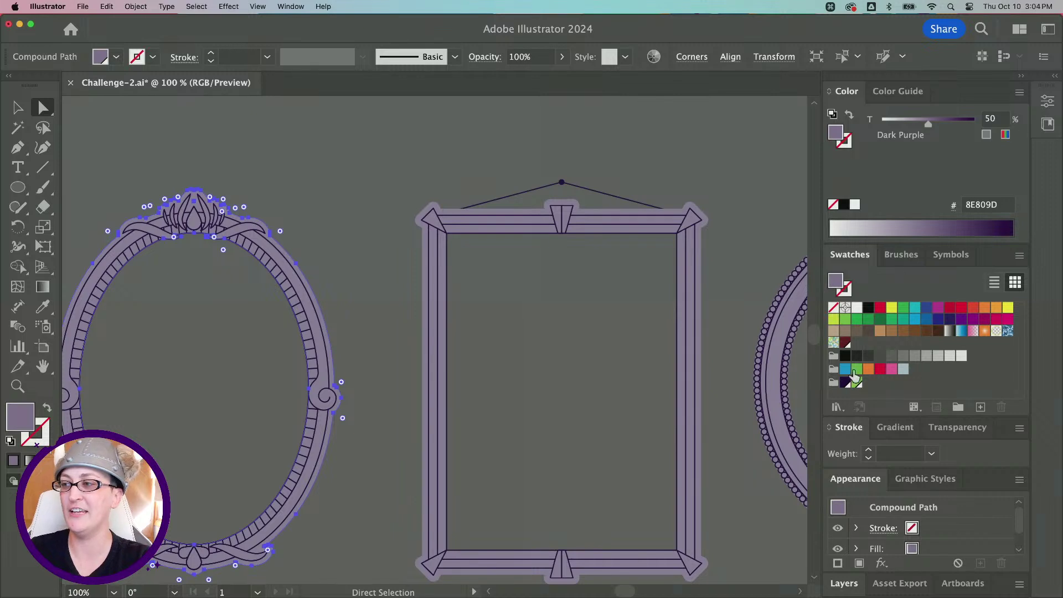
{"action": "left_click", "coordinate": [845, 342]}
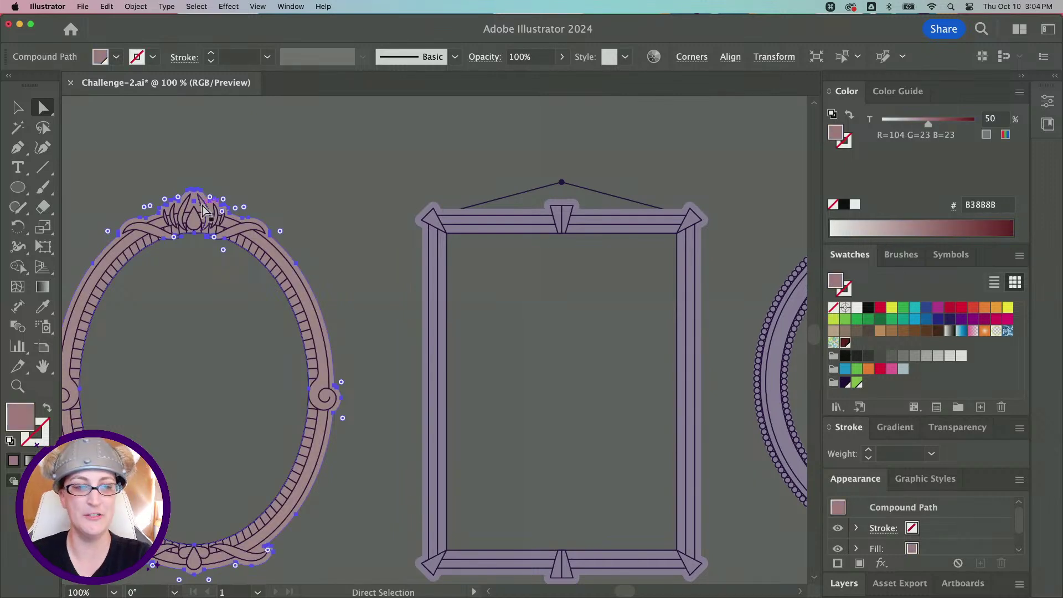
{"action": "scroll", "coordinate": [277, 205], "scroll_direction": "left", "scroll_amount": 2}
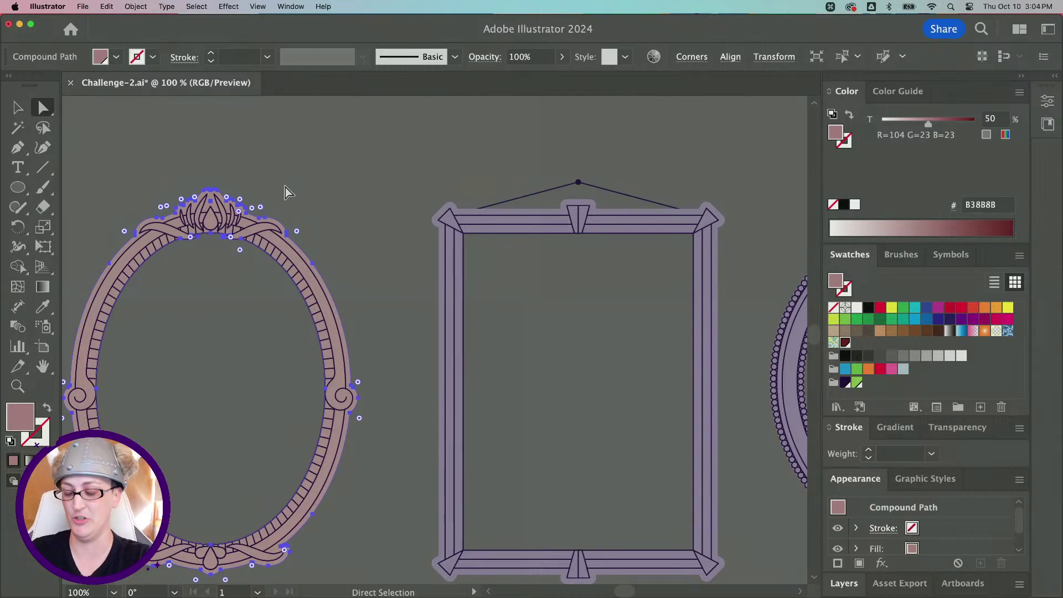
Undo the oval frame's color change and deselect it
{"action": "key", "text": "super+minus"}
{"action": "key", "text": "super+z"}
{"action": "scroll", "coordinate": [317, 162], "scroll_direction": "up", "scroll_amount": 5}
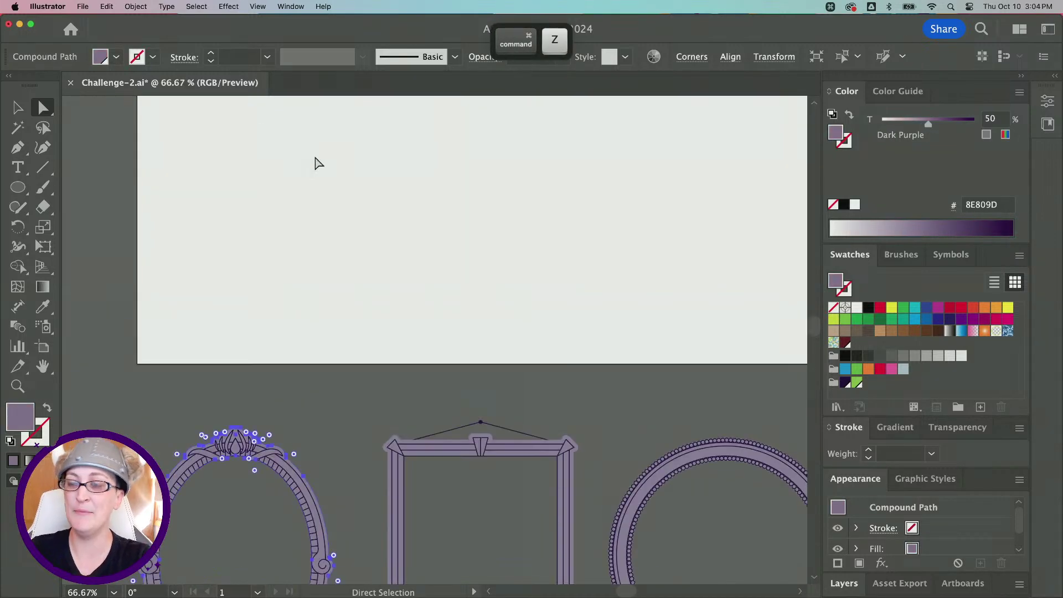
{"action": "left_click", "coordinate": [316, 162]}
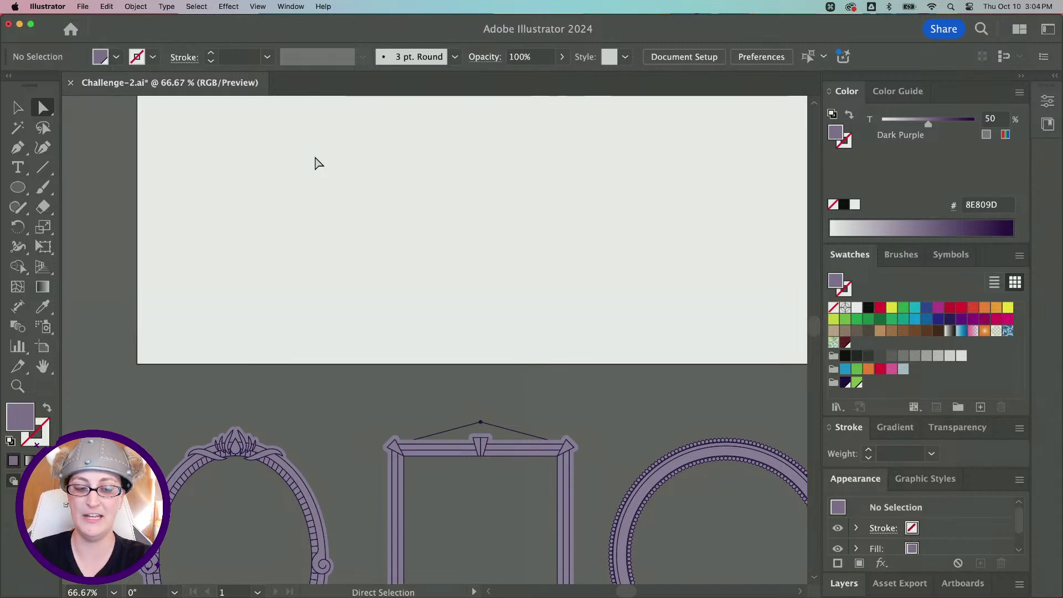
Draw a rectangle over the oval frame that matches the frame's outer width and height
{"action": "scroll", "coordinate": [315, 159], "scroll_direction": "down", "scroll_amount": 8}
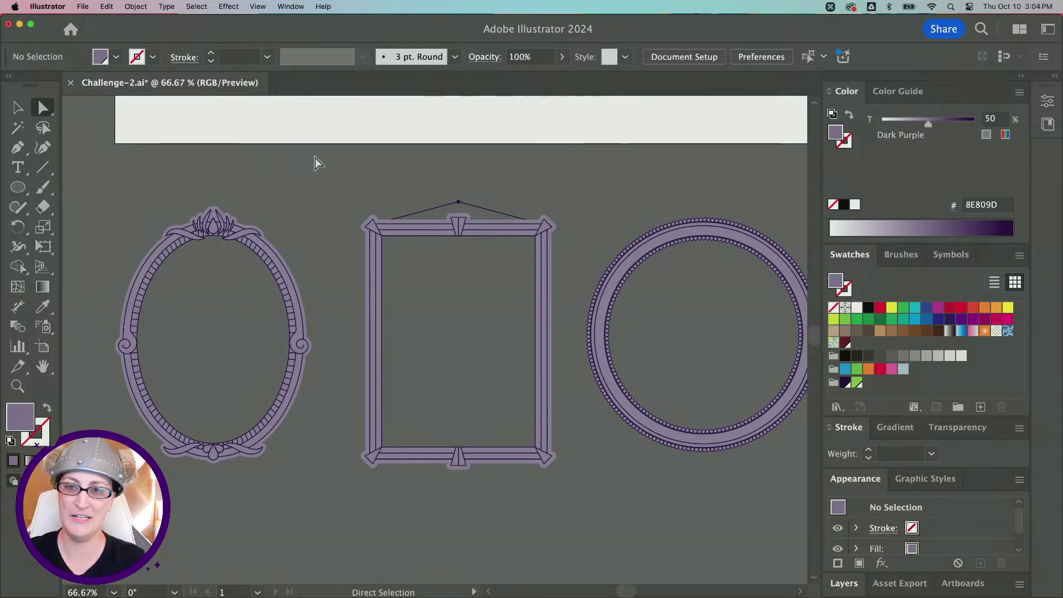
{"action": "left_click", "coordinate": [15, 189]}
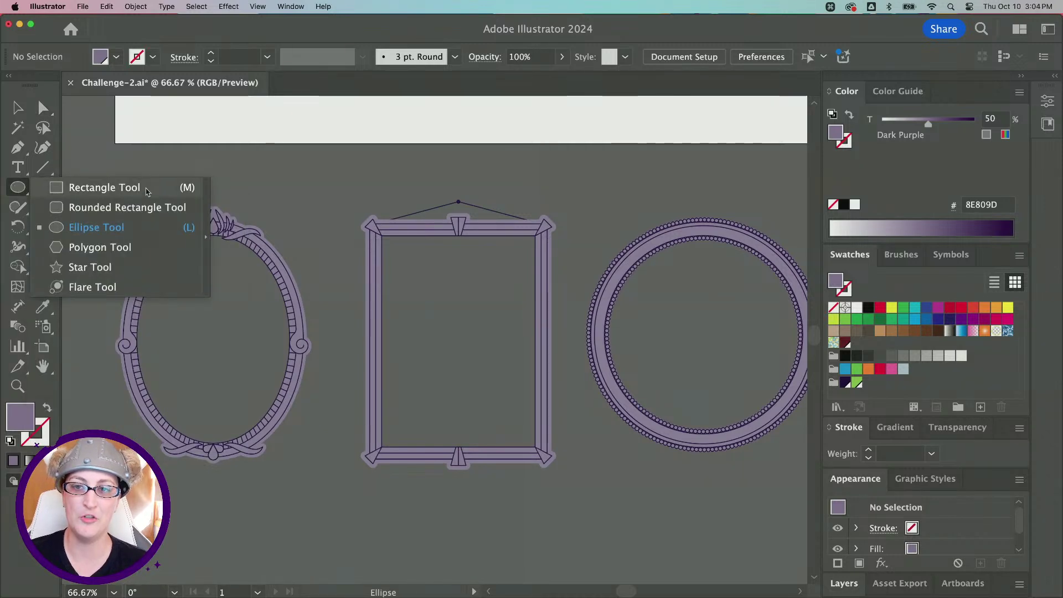
{"action": "left_click", "coordinate": [111, 187]}
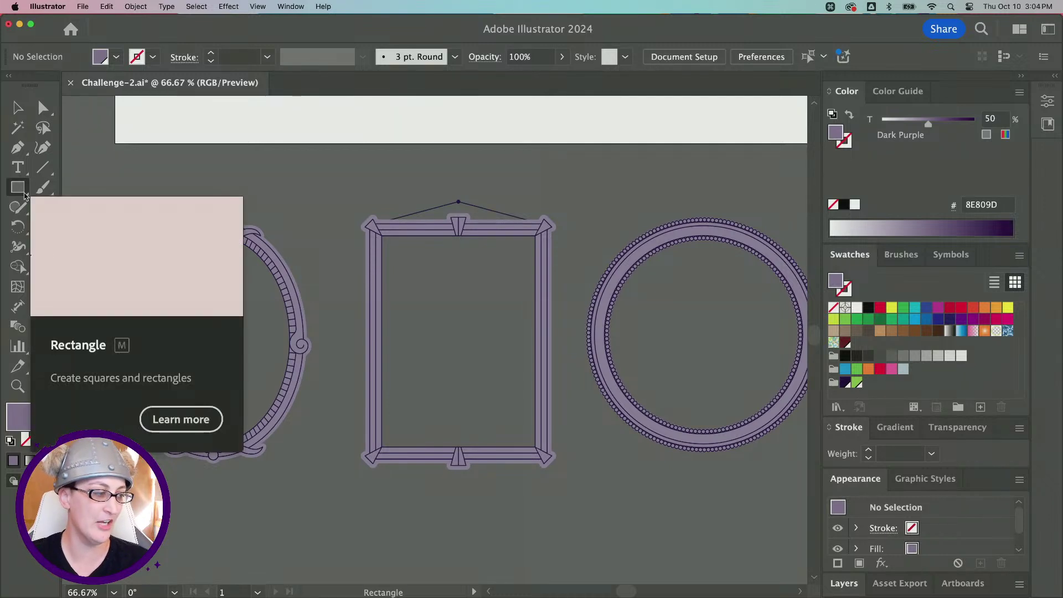
{"action": "left_click", "coordinate": [19, 191]}
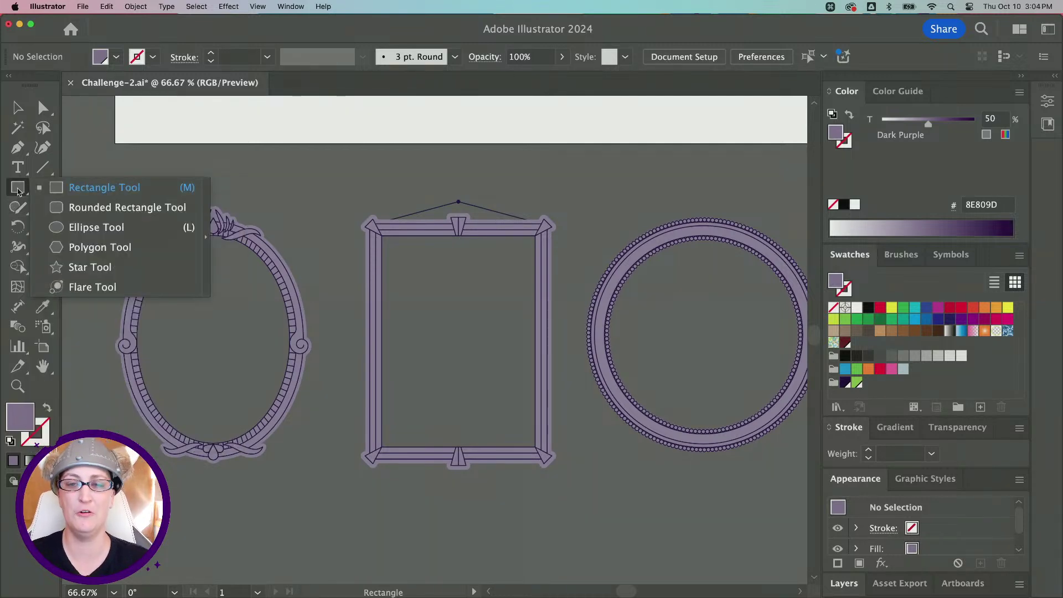
{"action": "left_click", "coordinate": [119, 191]}
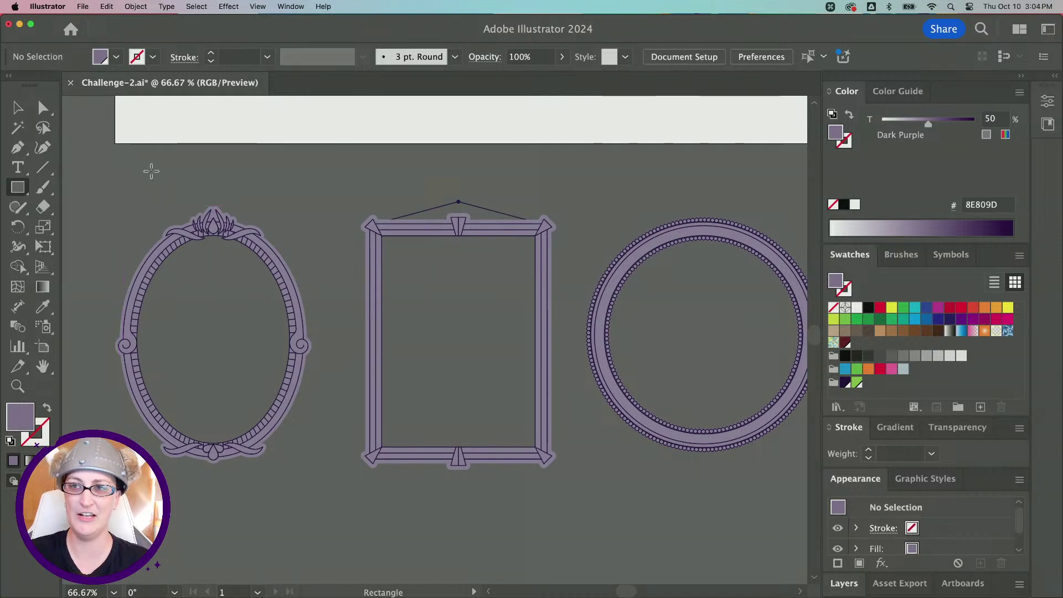
{"action": "left_click", "coordinate": [257, 6]}
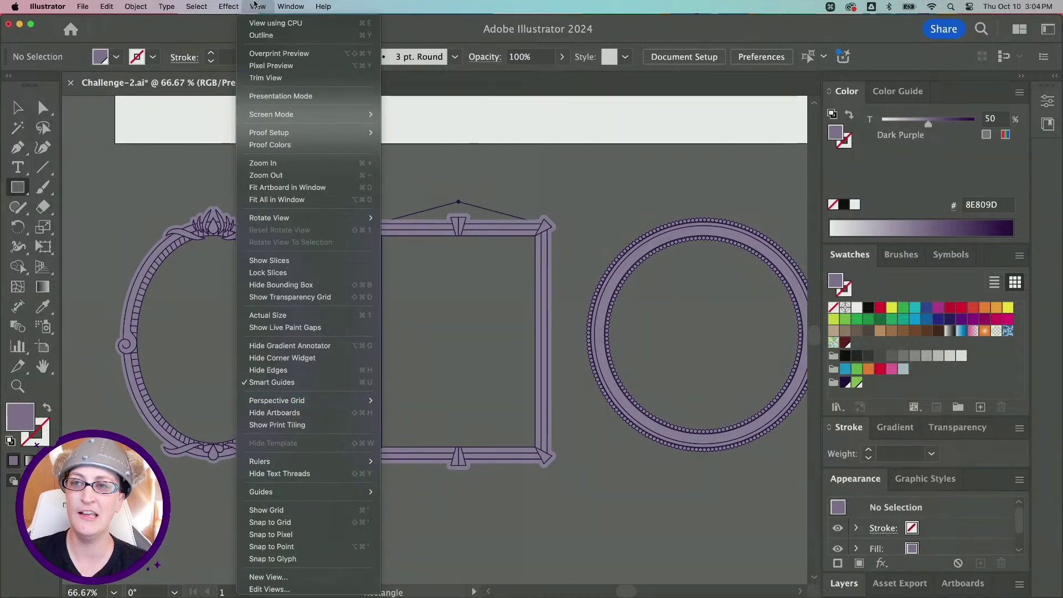
{"action": "left_click", "coordinate": [135, 202]}
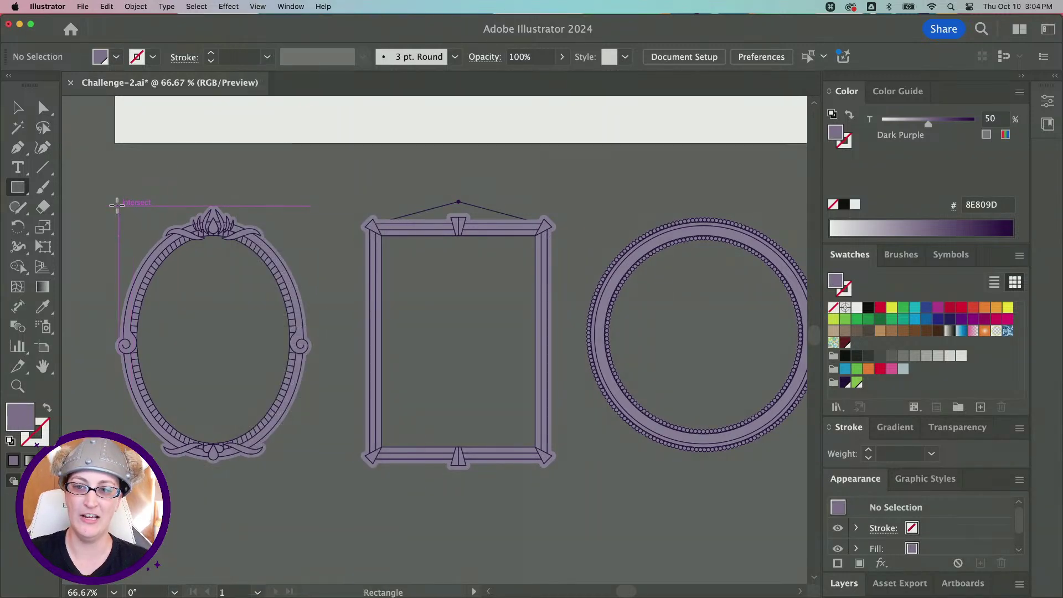
{"action": "left_click_drag", "start_coordinate": [116, 207], "coordinate": [311, 463]}
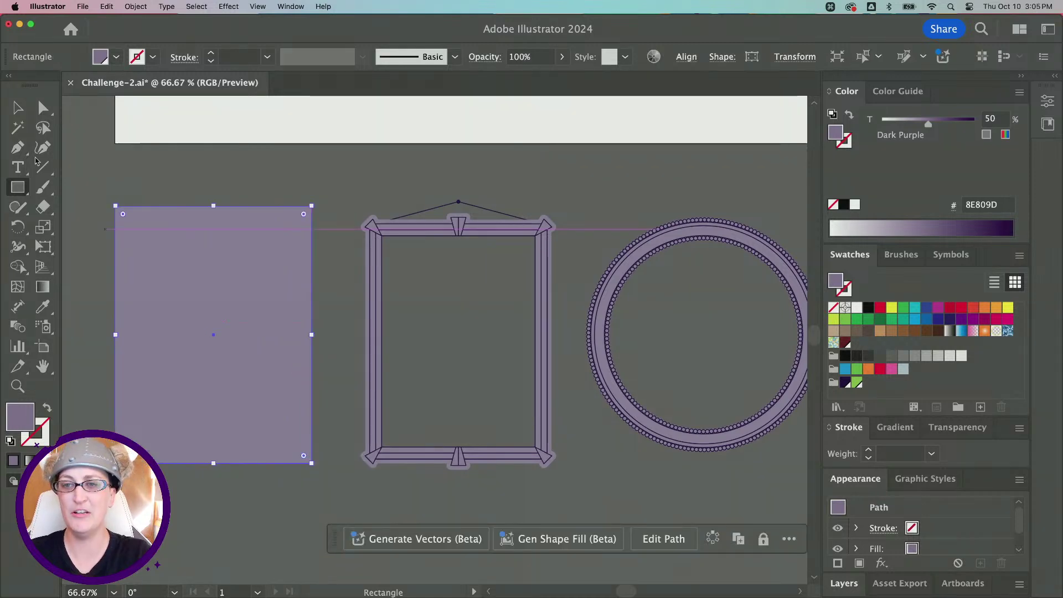
Move the frame-sized rectangle onto the empty white artboard
{"action": "left_click", "coordinate": [17, 107]}
{"action": "scroll", "coordinate": [249, 340], "scroll_direction": "down", "scroll_amount": 2}
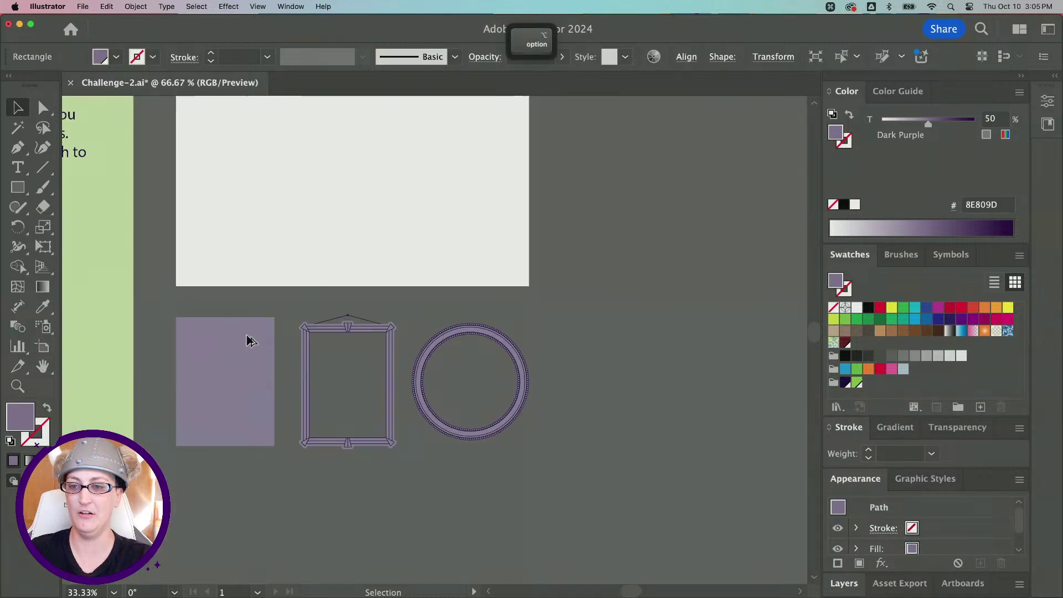
{"action": "scroll", "coordinate": [248, 338], "scroll_direction": "up", "scroll_amount": 3}
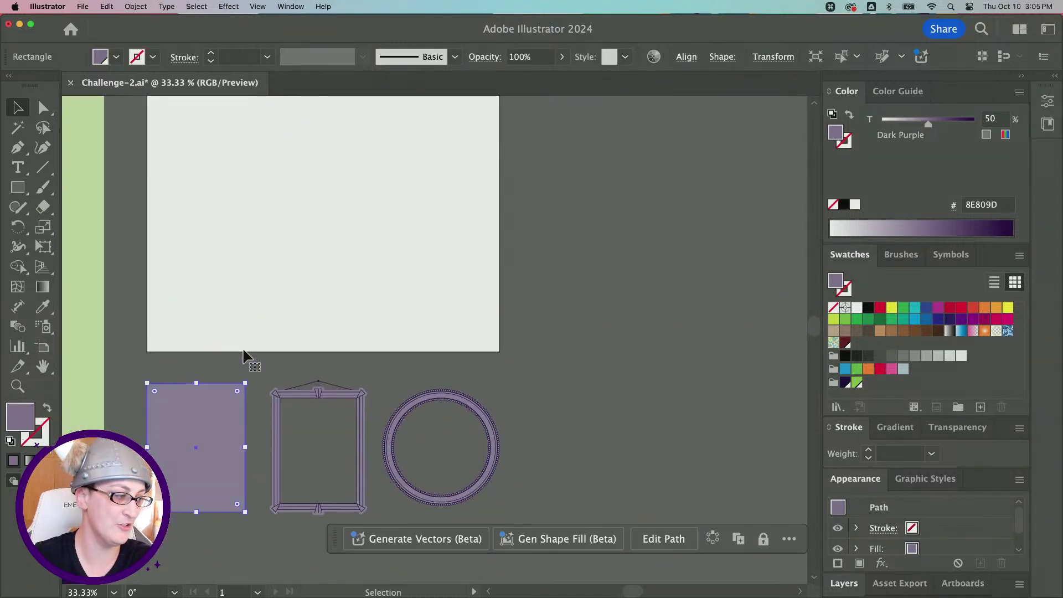
{"action": "left_click_drag", "start_coordinate": [204, 433], "coordinate": [343, 162]}
{"action": "scroll", "coordinate": [446, 188], "scroll_direction": "up", "scroll_amount": 1}
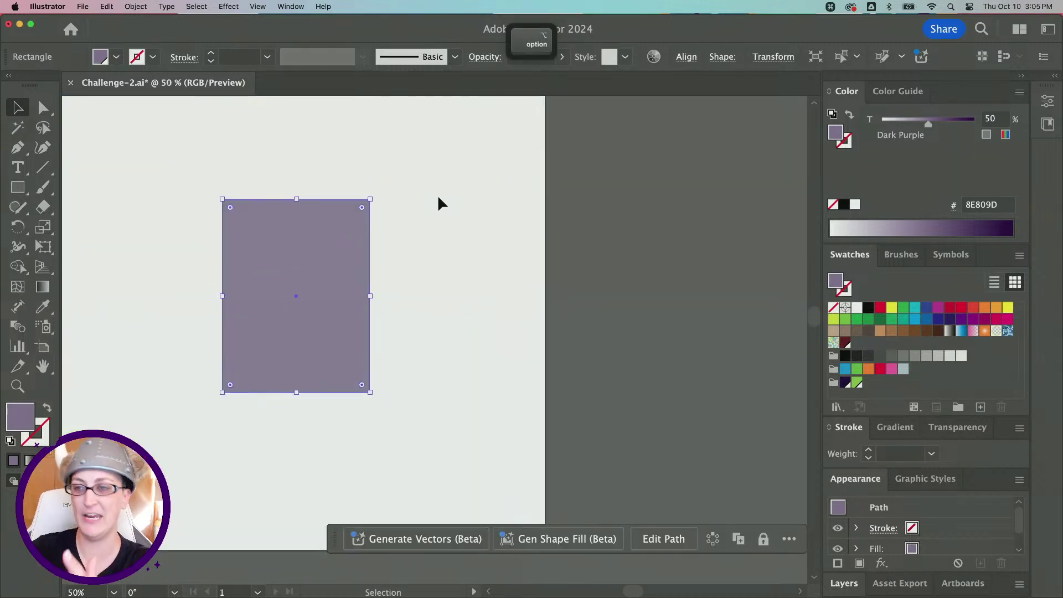
{"action": "scroll", "coordinate": [438, 199], "scroll_direction": "left", "scroll_amount": 2}
{"action": "scroll", "coordinate": [439, 199], "scroll_direction": "down", "scroll_amount": 1}
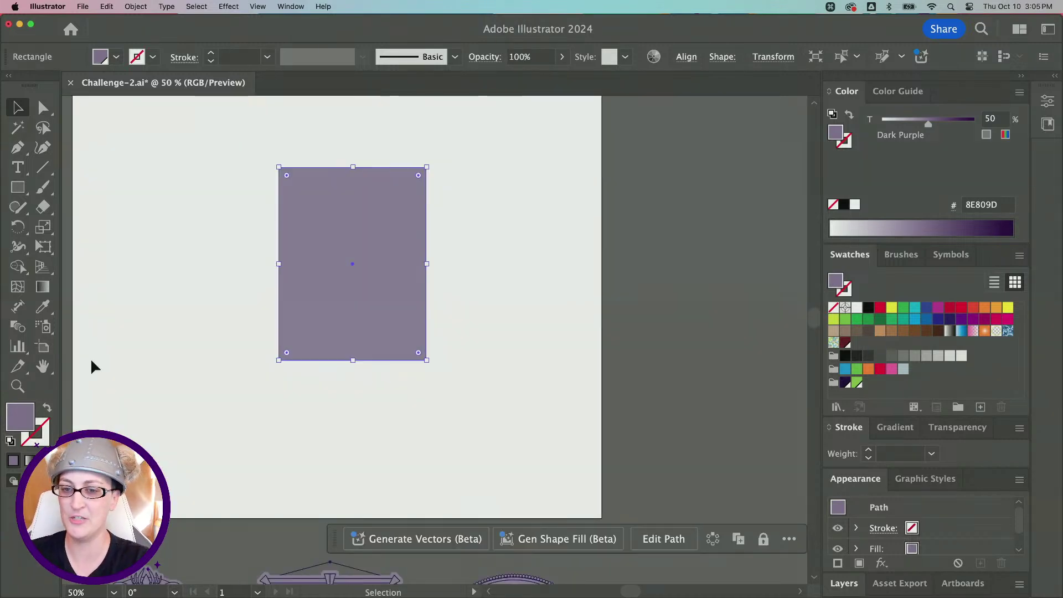
Swap the rectangle's fill and stroke to leave only an outline, shift it slightly up on the artboard, and deselect it
{"action": "key", "text": "shift+x"}
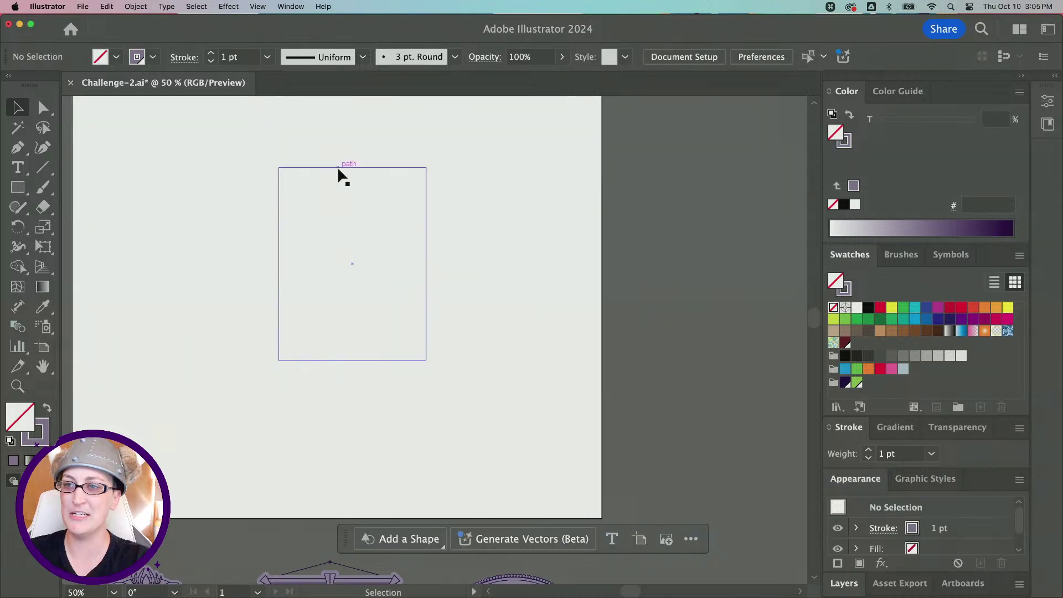
{"action": "left_click_drag", "start_coordinate": [337, 166], "coordinate": [313, 154]}
{"action": "left_click", "coordinate": [524, 236]}
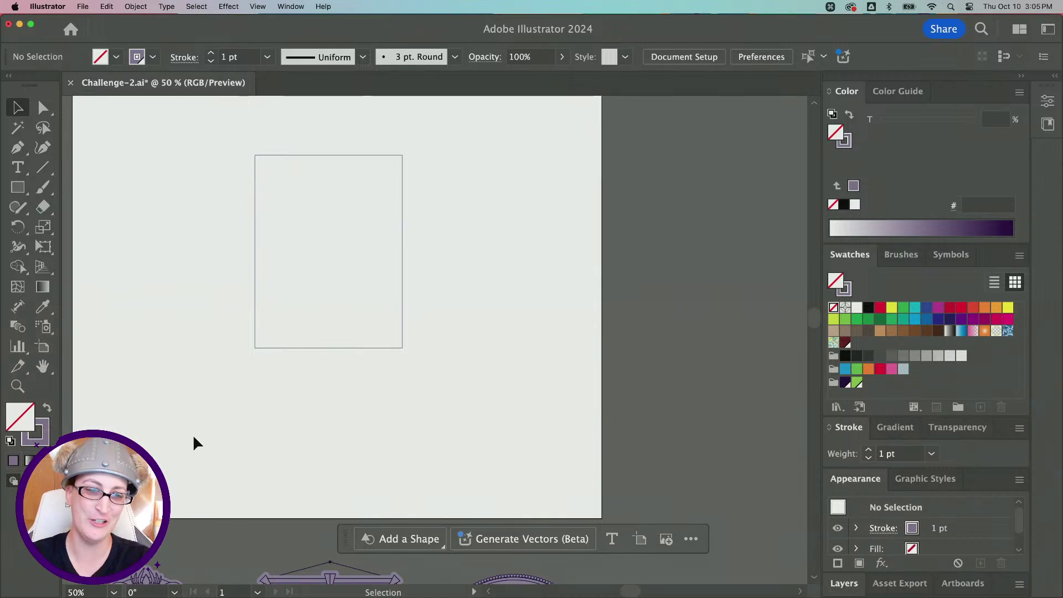
Draw a smaller, wider-than-tall rectangle inside the upper part of the frame-sized outline
{"action": "scroll", "coordinate": [193, 437], "scroll_direction": "left", "scroll_amount": 2}
{"action": "scroll", "coordinate": [194, 437], "scroll_direction": "right", "scroll_amount": 2}
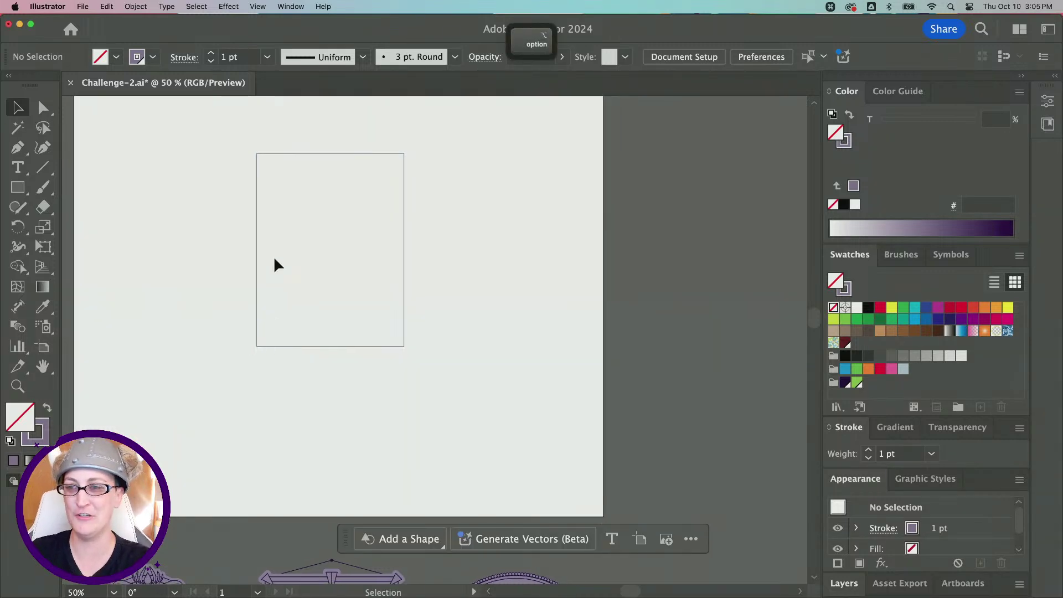
{"action": "key", "text": "super+equal"}
{"action": "key", "text": "m"}
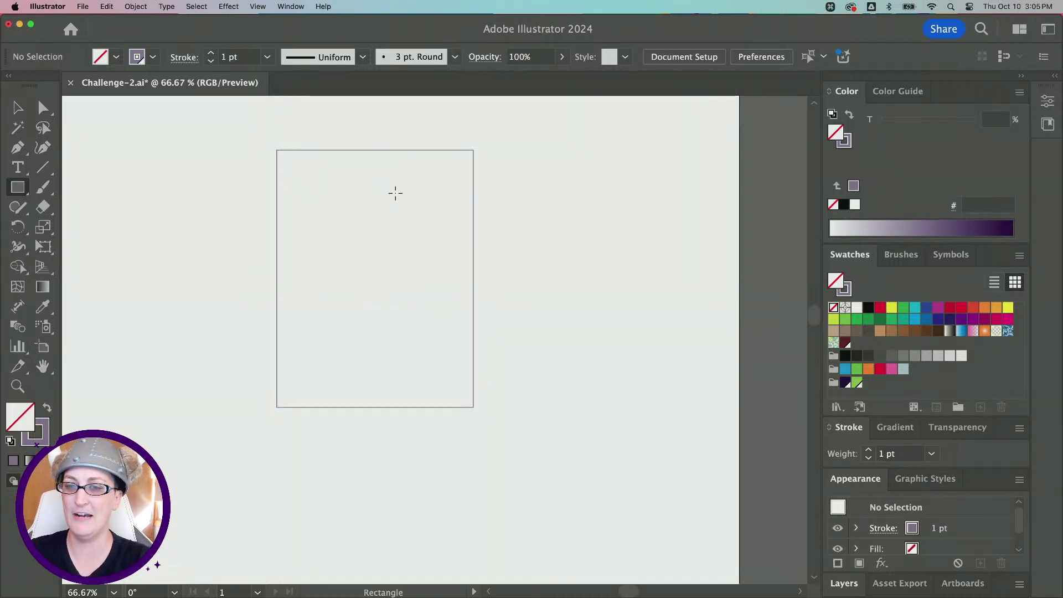
{"action": "left_click_drag", "start_coordinate": [313, 172], "coordinate": [418, 257]}
{"action": "left_click", "coordinate": [17, 107]}
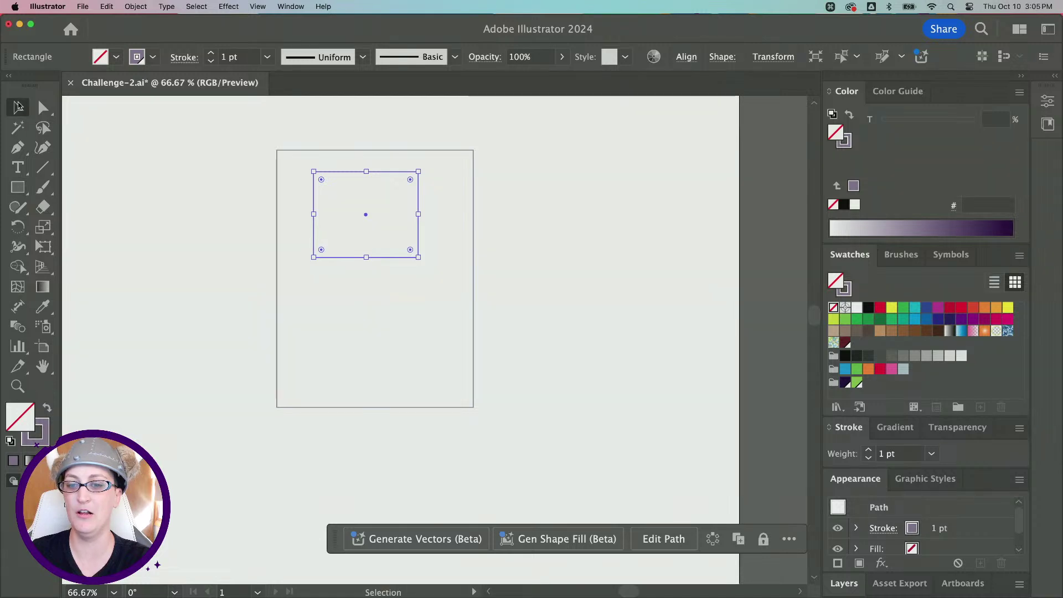
Swap the small rectangle's stroke color to its fill and set the Dark Purple tint to 100%
{"action": "left_click", "coordinate": [48, 409]}
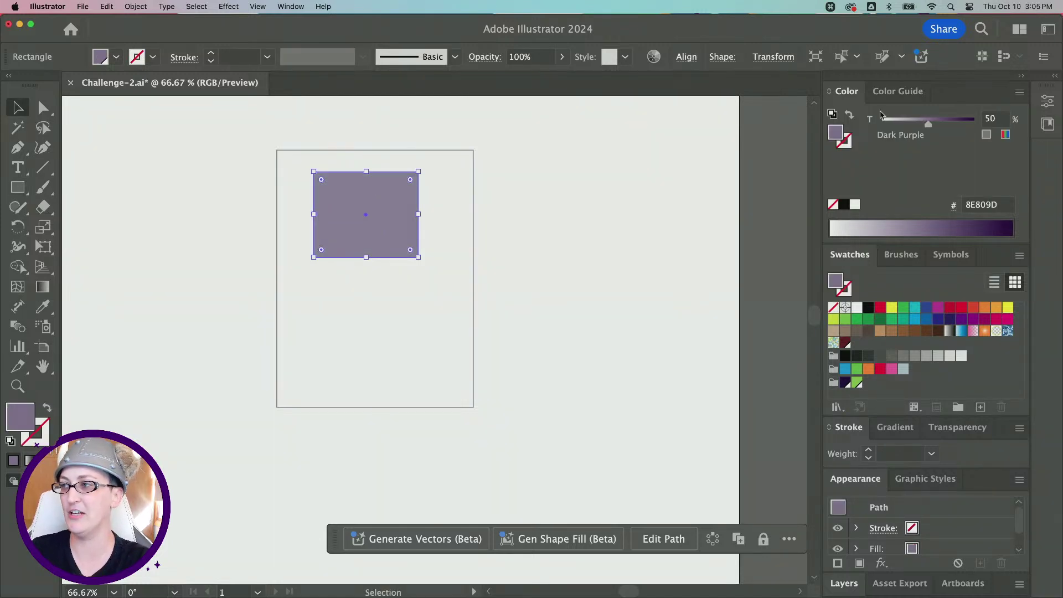
{"action": "left_click_drag", "start_coordinate": [929, 125], "coordinate": [880, 125]}
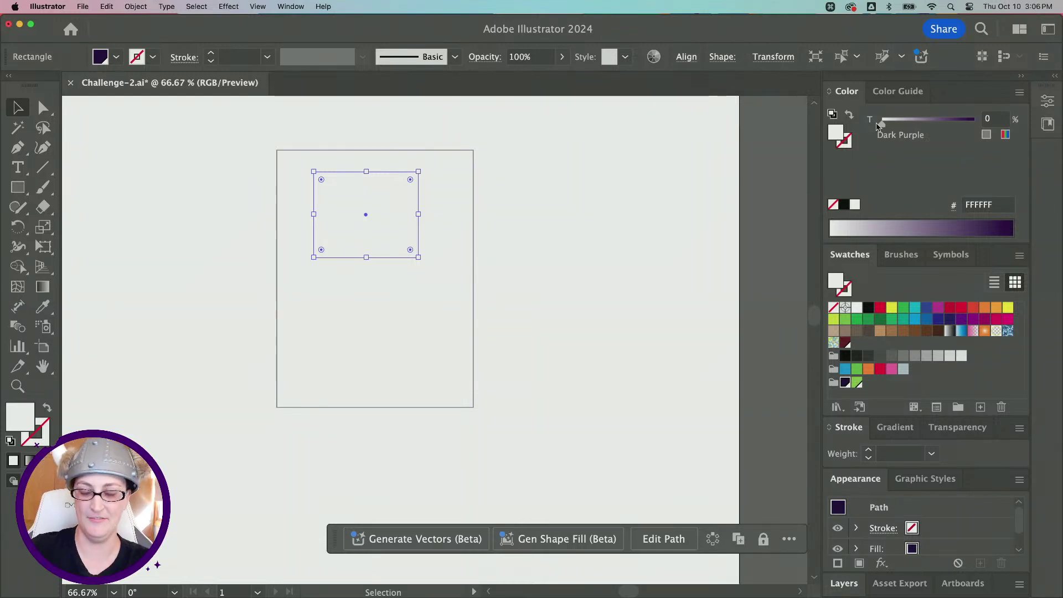
{"action": "left_click_drag", "start_coordinate": [879, 124], "coordinate": [999, 134]}
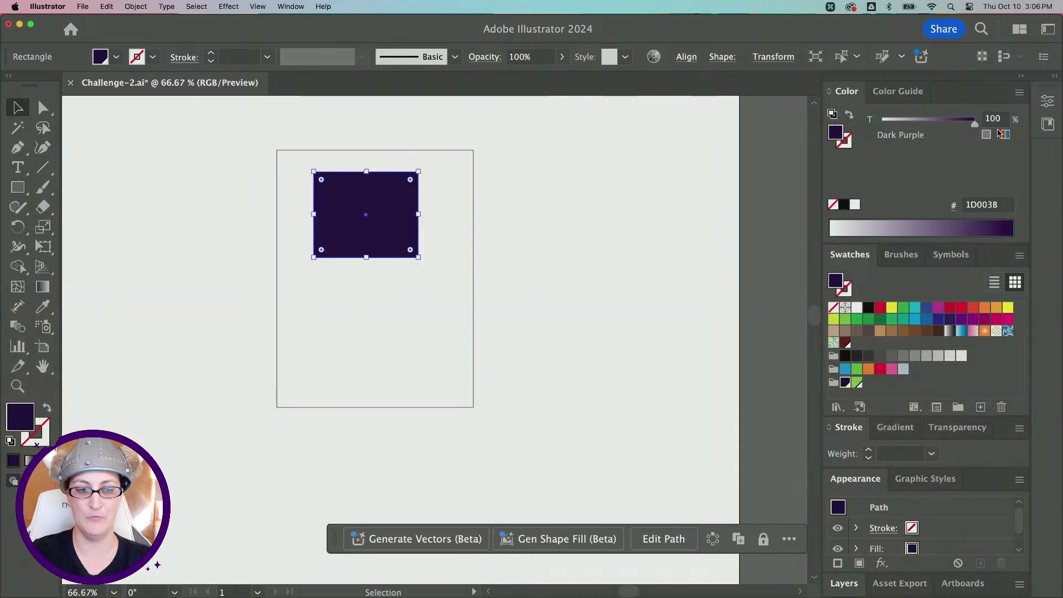
{"action": "left_click", "coordinate": [553, 215]}
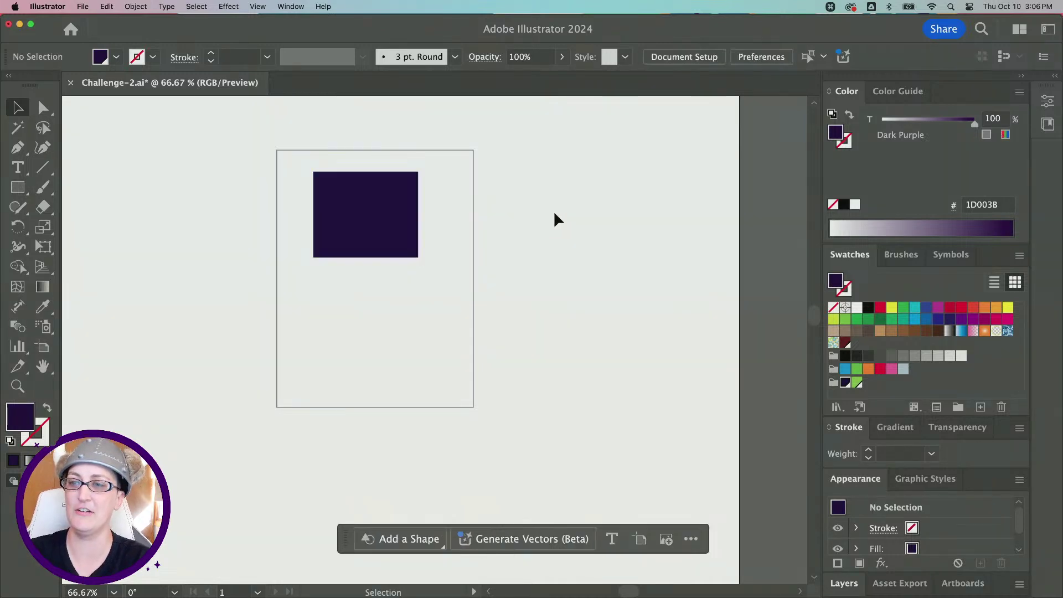
Reposition the dark purple rectangle so it sits roughly centered horizontally in the upper part of the outline
{"action": "key", "text": "super+1"}
{"action": "left_click_drag", "start_coordinate": [375, 221], "coordinate": [396, 223]}
{"action": "left_click", "coordinate": [664, 275]}
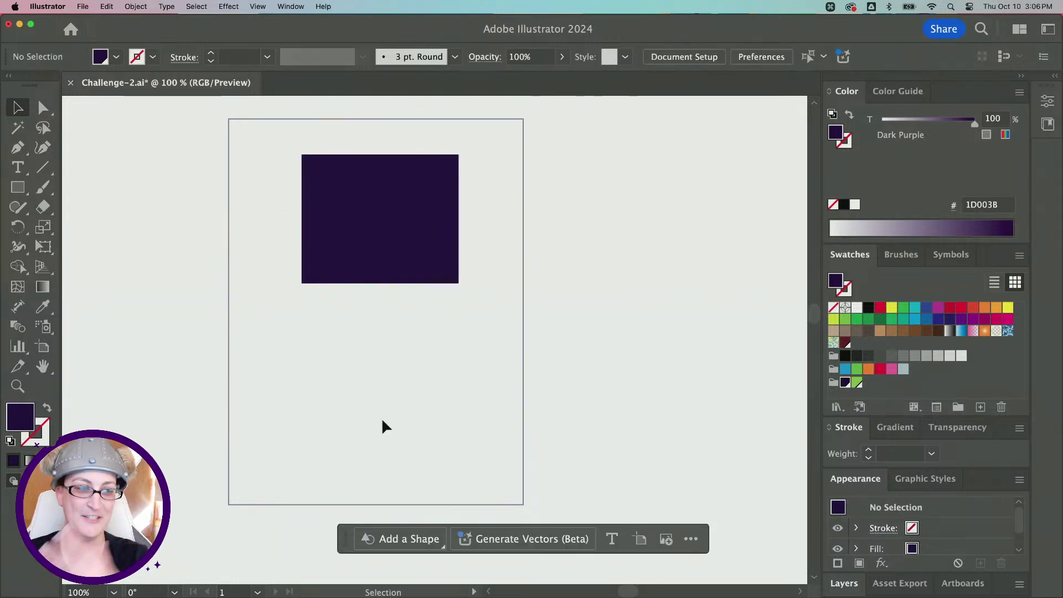
{"action": "scroll", "coordinate": [404, 388], "scroll_direction": "down", "scroll_amount": 2}
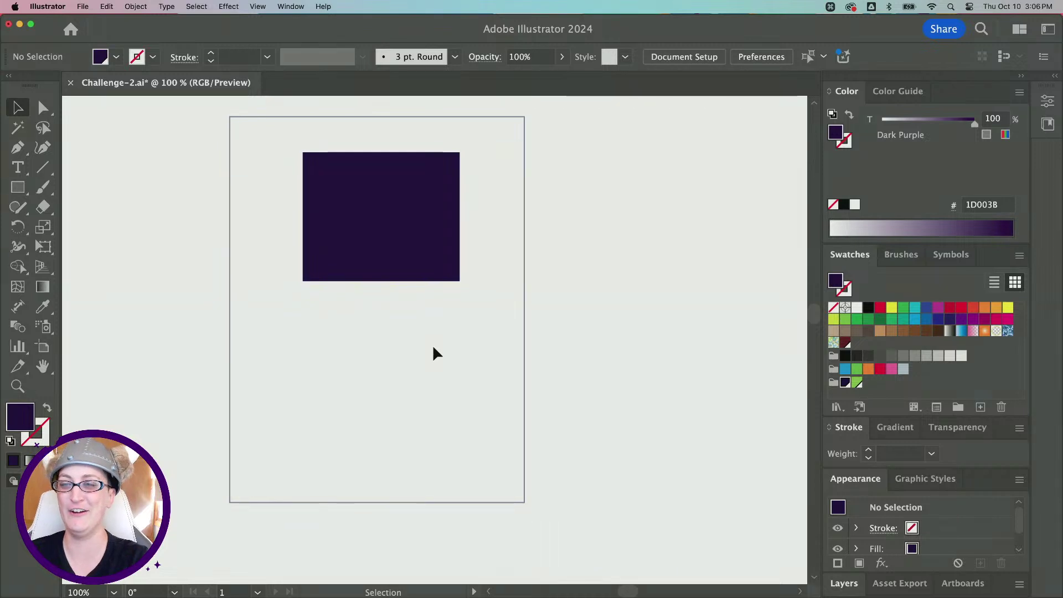
{"action": "left_click", "coordinate": [434, 233]}
{"action": "left_click_drag", "start_coordinate": [429, 233], "coordinate": [429, 242]}
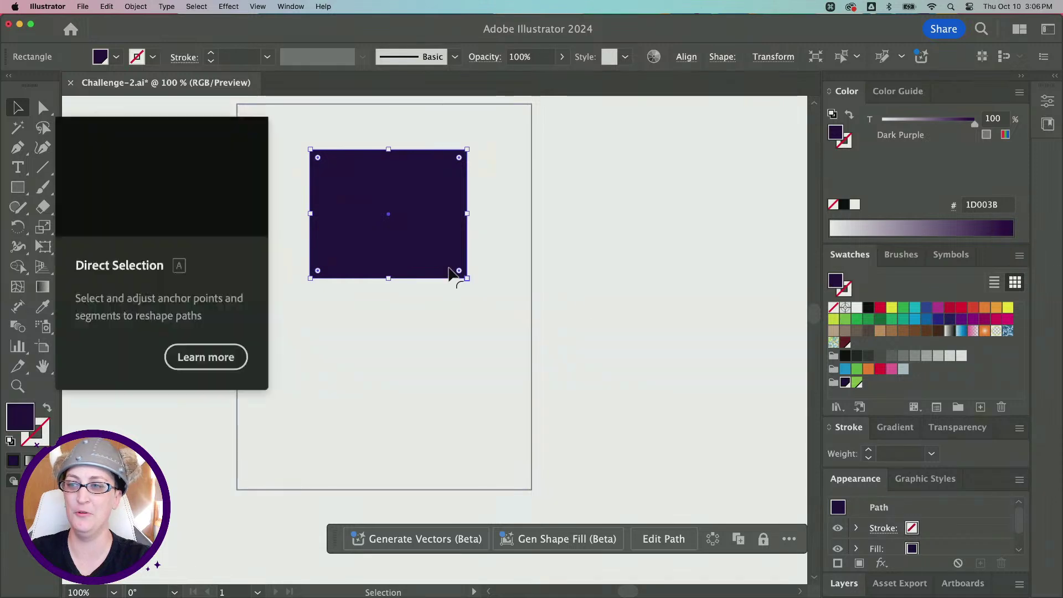
Try stretching the dark purple rectangle downward, undo the resize, and deselect it
{"action": "left_click_drag", "start_coordinate": [465, 280], "coordinate": [465, 332]}
{"action": "key", "text": "super+z"}
{"action": "left_click", "coordinate": [651, 318]}
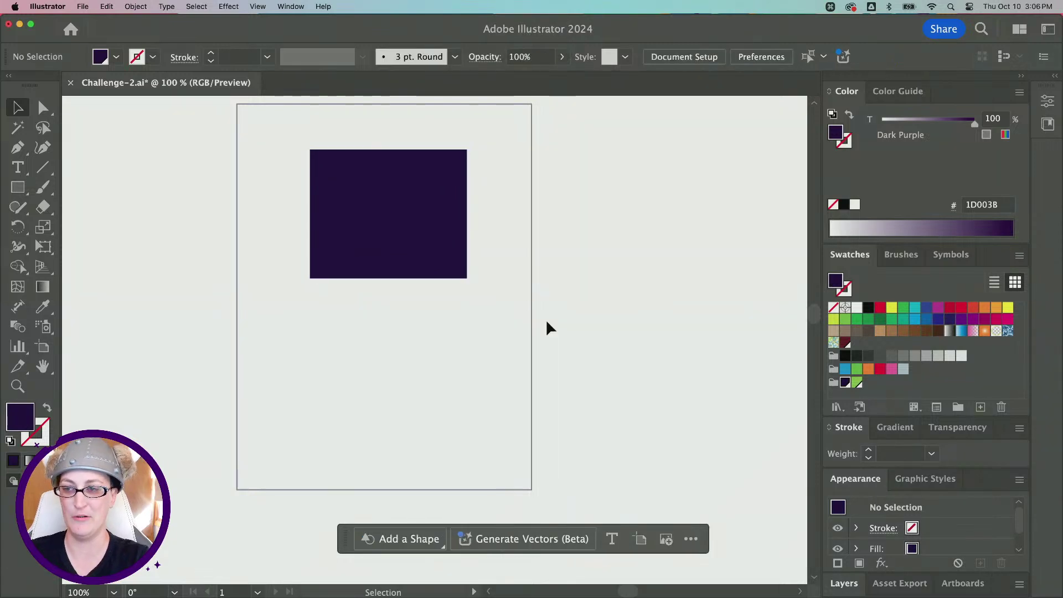
Start a dark purple shape beside the outline with the Polygon tool and adjust its number of sides to five
{"action": "scroll", "coordinate": [546, 327], "scroll_direction": "down", "scroll_amount": 3}
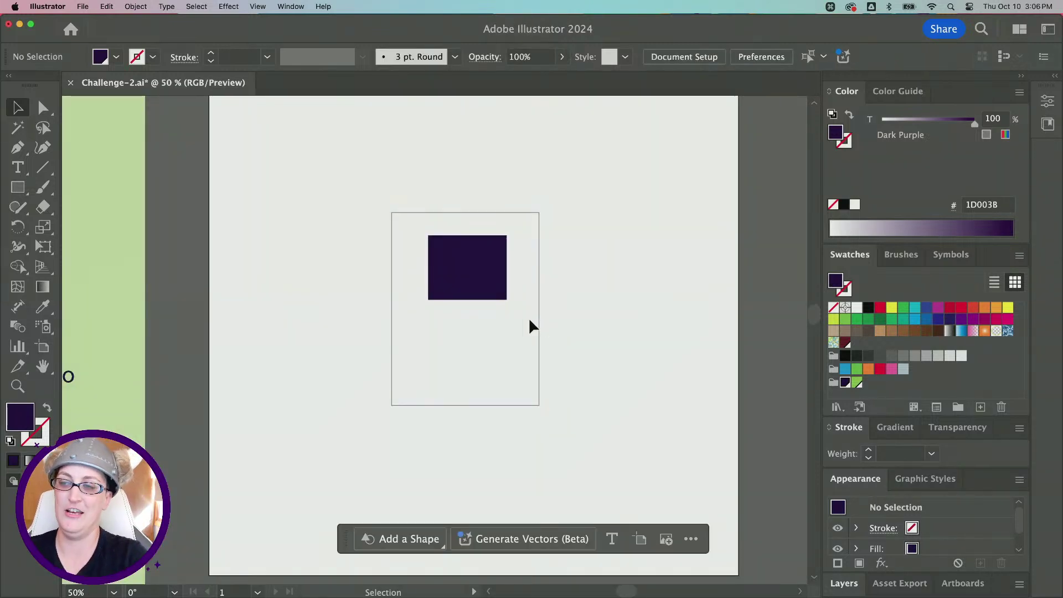
{"action": "scroll", "coordinate": [529, 324], "scroll_direction": "up", "scroll_amount": 1}
{"action": "scroll", "coordinate": [265, 281], "scroll_direction": "down", "scroll_amount": 1}
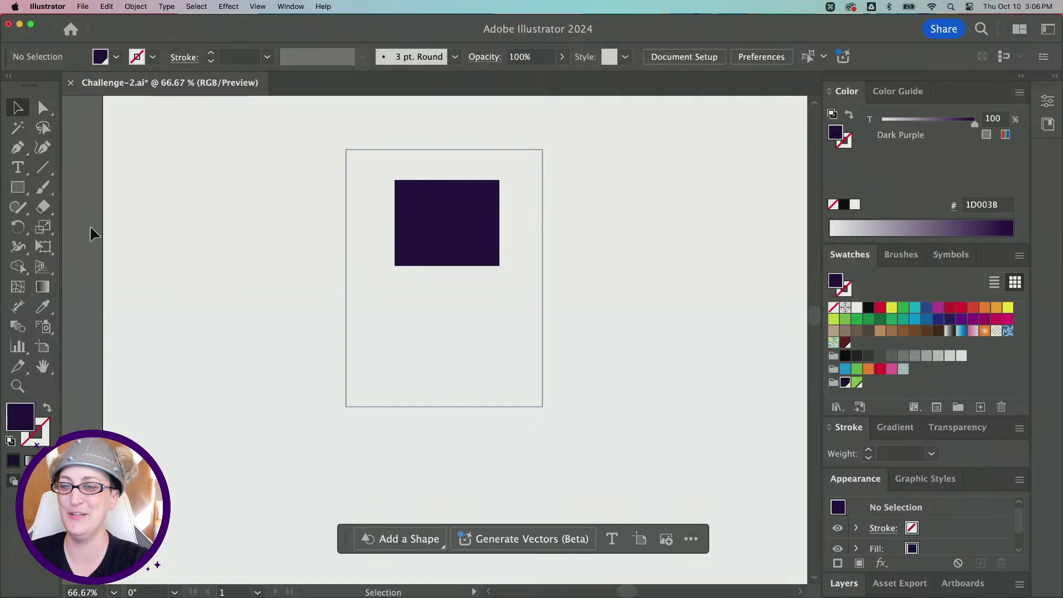
{"action": "left_click", "coordinate": [19, 189]}
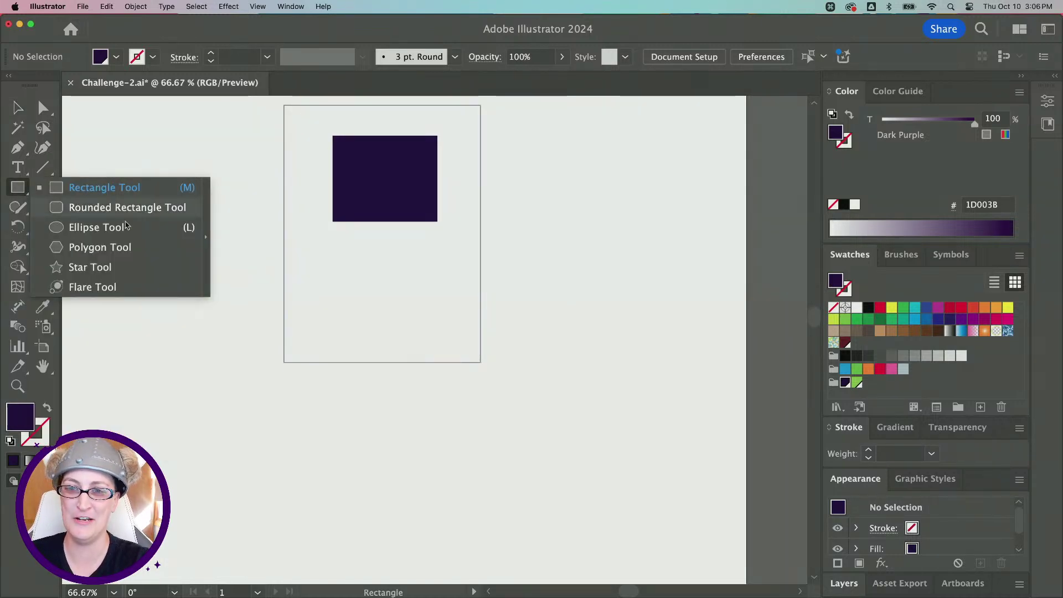
{"action": "left_click", "coordinate": [154, 254]}
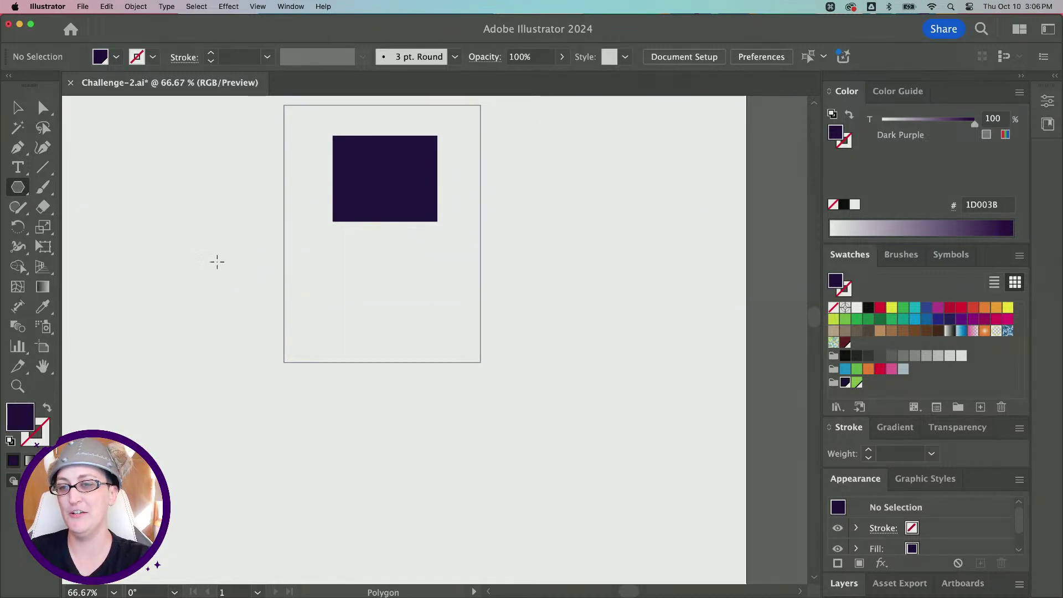
{"action": "key", "text": "super+1"}
{"action": "left_click_drag", "start_coordinate": [193, 242], "coordinate": [227, 259]}
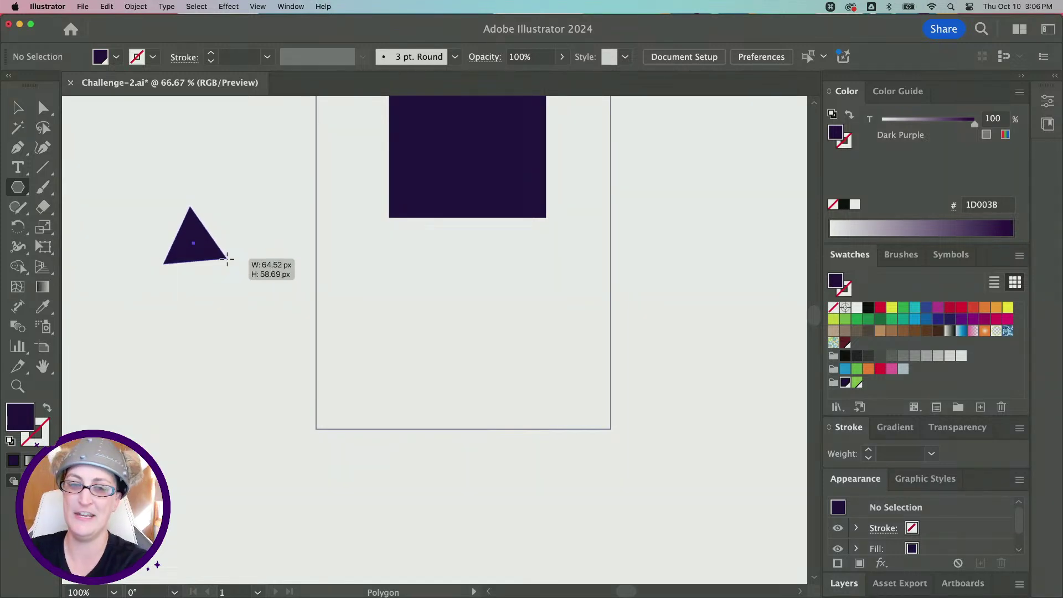
{"action": "key", "text": "Up"}
{"action": "key", "text": "Up"}
{"action": "left_click_drag", "start_coordinate": [227, 259], "coordinate": [238, 201]}
{"action": "key", "text": "Down"}
{"action": "key", "text": "Down"}
{"action": "key", "text": "Up"}
{"action": "key", "text": "Up"}
{"action": "key", "text": "Up"}
{"action": "key", "text": "Up"}
{"action": "key", "text": "Down"}
{"action": "key", "text": "Down"}
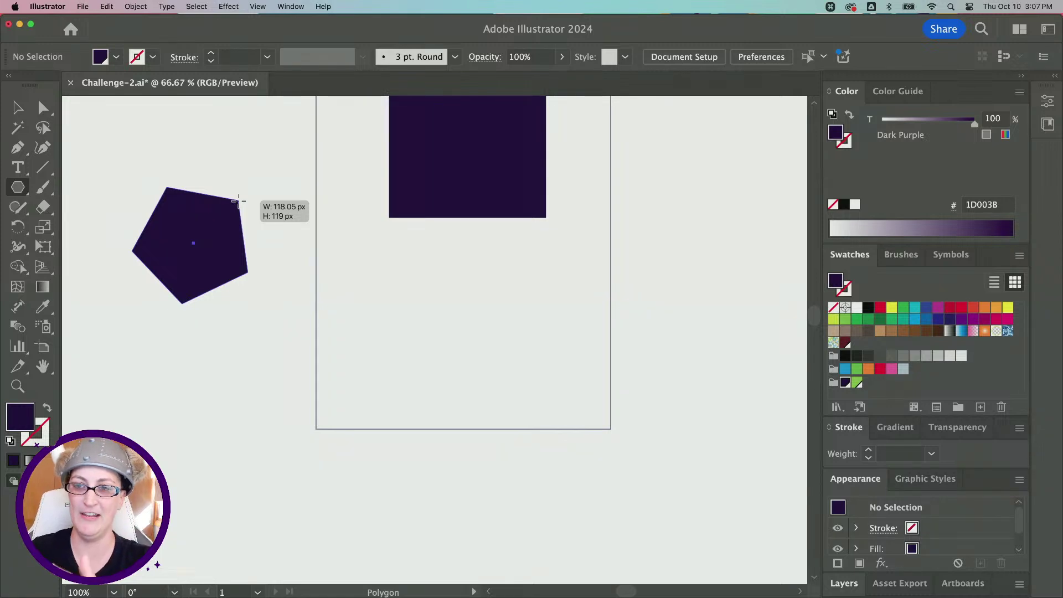
Try finishing the pentagon at a larger, tilted size and undo it
{"action": "left_click_drag", "start_coordinate": [239, 201], "coordinate": [304, 226]}
{"action": "scroll", "coordinate": [306, 227], "scroll_direction": "up", "scroll_amount": 1}
{"action": "scroll", "coordinate": [305, 227], "scroll_direction": "left", "scroll_amount": 2}
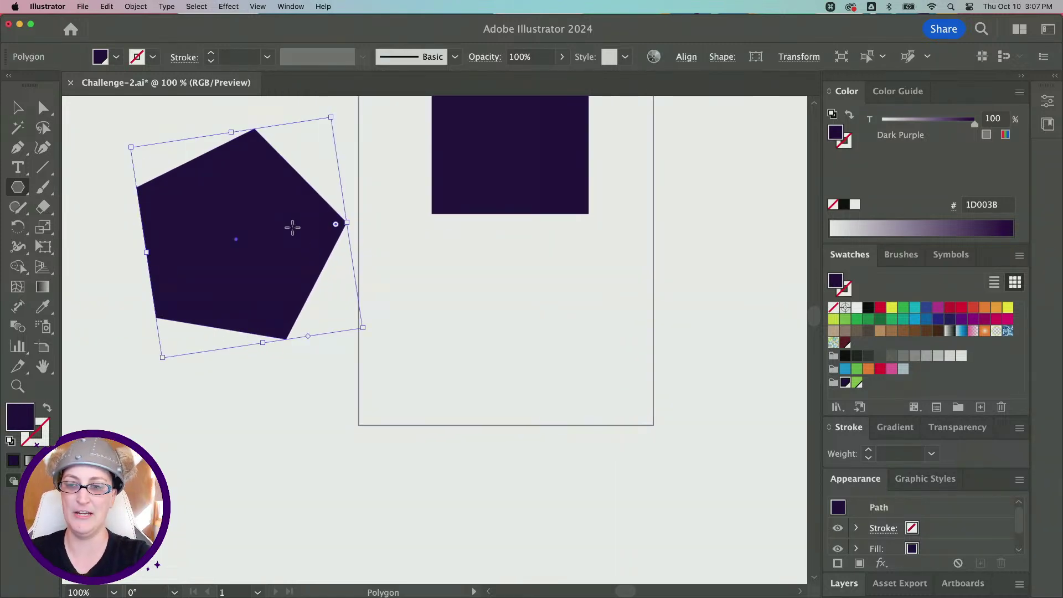
{"action": "key", "text": "super+z"}
Draw an upright dark purple pentagon about 125 px wide and 119 px tall beside the outline
{"action": "left_click_drag", "start_coordinate": [219, 210], "coordinate": [279, 234]}
{"action": "key", "text": "shift"}
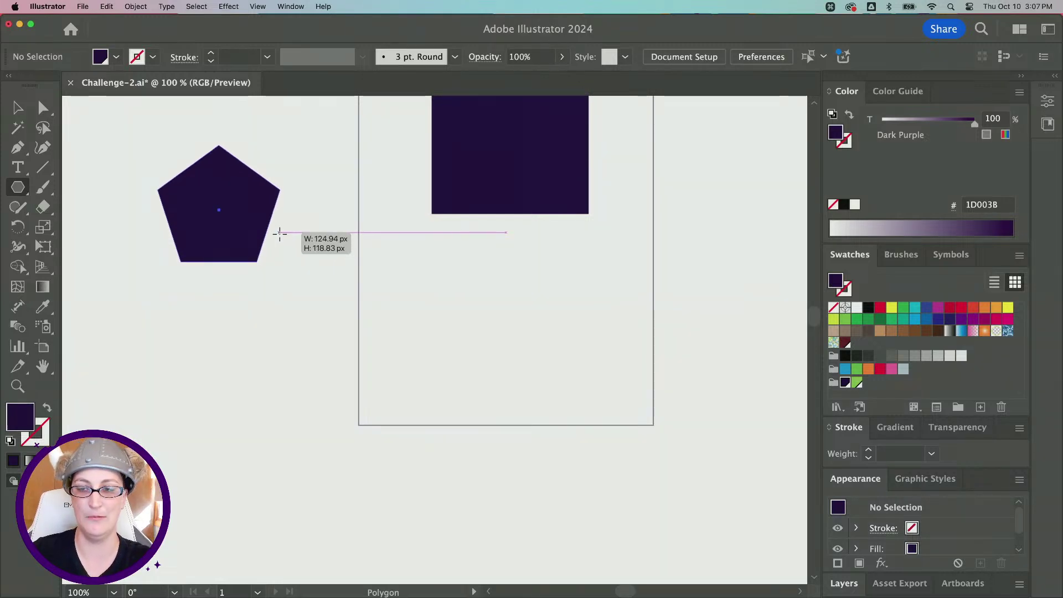
{"action": "left_click_drag", "start_coordinate": [280, 234], "coordinate": [280, 234]}
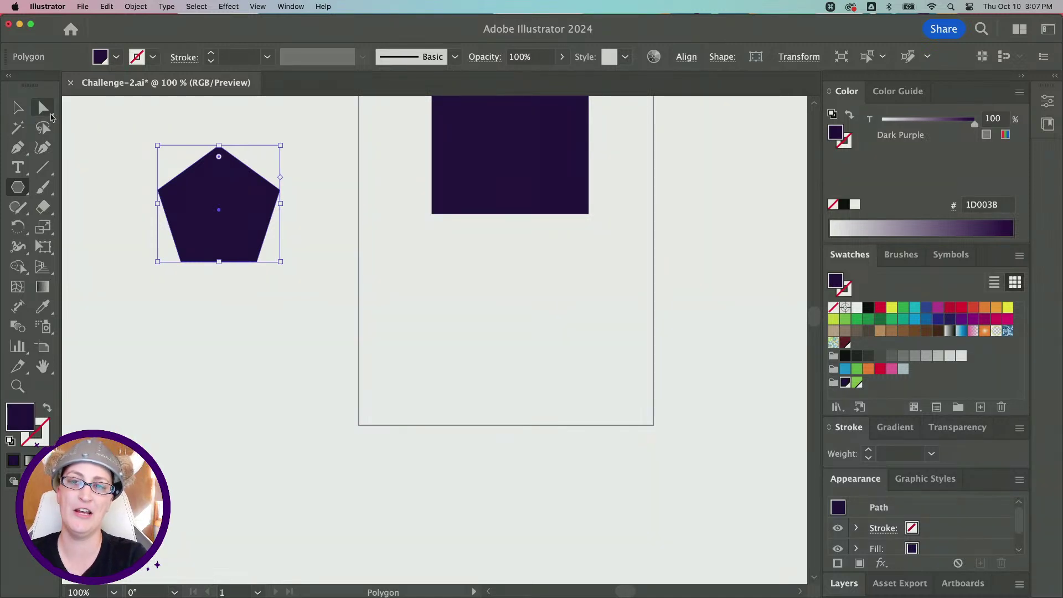
Move the pentagon inside the outline, centered below the dark purple rectangle
{"action": "left_click", "coordinate": [18, 114]}
{"action": "left_click_drag", "start_coordinate": [229, 229], "coordinate": [521, 332]}
{"action": "scroll", "coordinate": [506, 311], "scroll_direction": "right", "scroll_amount": 3}
{"action": "scroll", "coordinate": [506, 311], "scroll_direction": "up", "scroll_amount": 1}
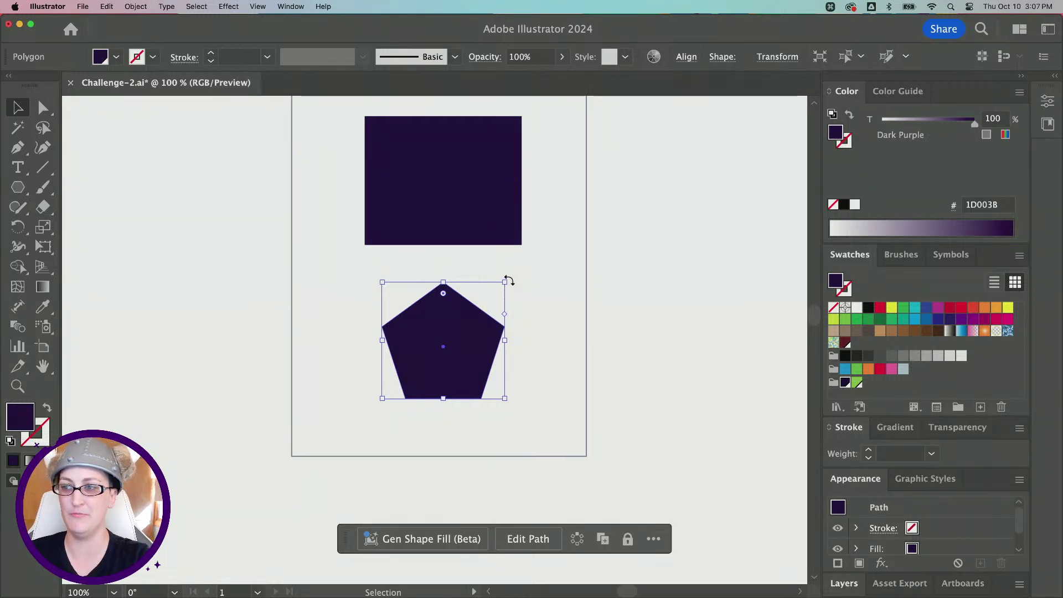
Rotate the pentagon 180° so that its point faces down
{"action": "left_click_drag", "start_coordinate": [508, 280], "coordinate": [395, 397]}
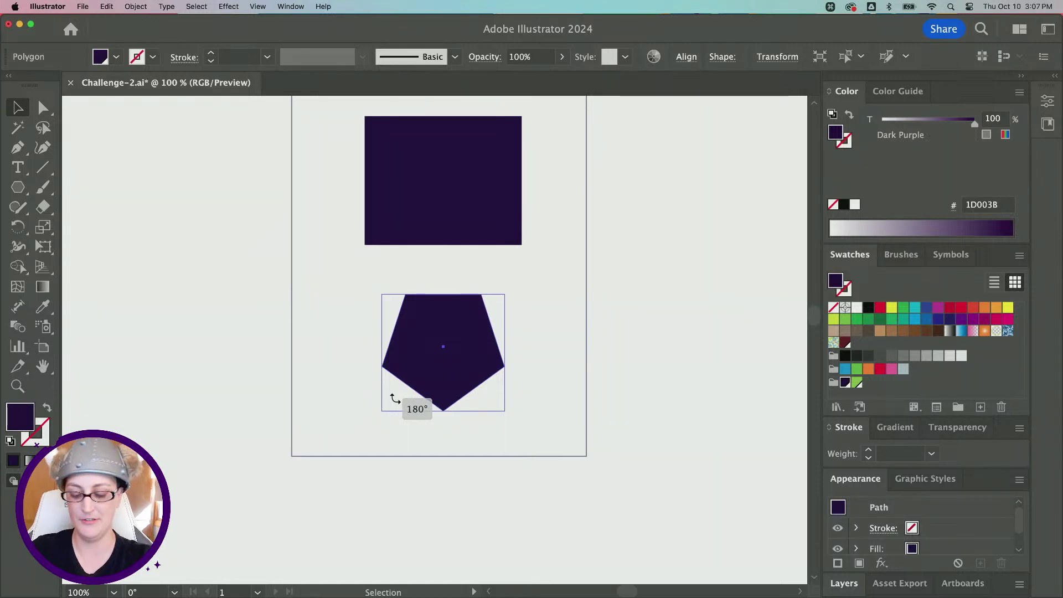
{"action": "left_click_drag", "start_coordinate": [395, 397], "coordinate": [417, 370]}
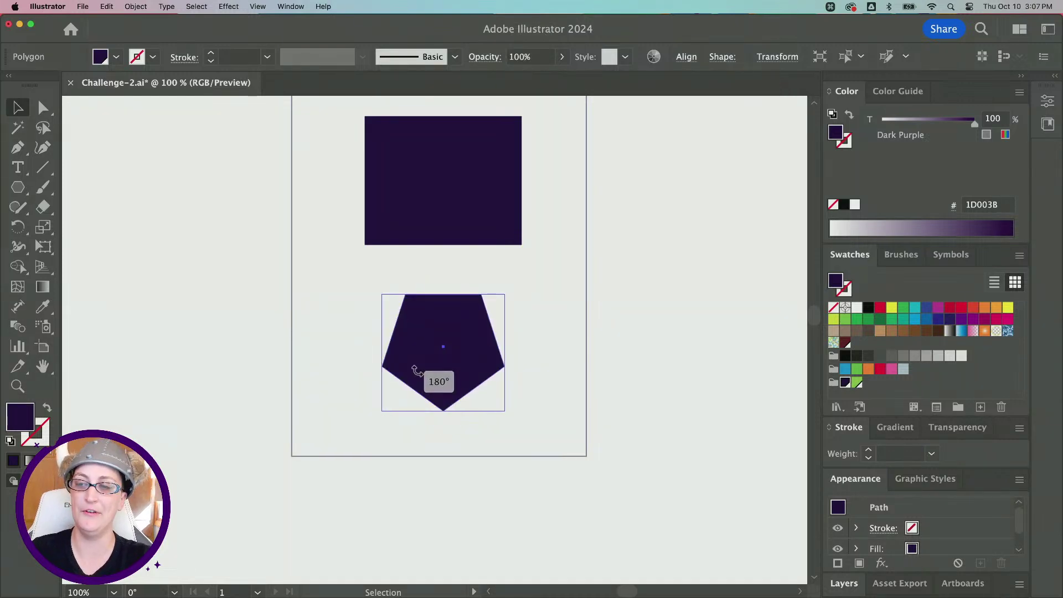
{"action": "left_click_drag", "start_coordinate": [416, 370], "coordinate": [420, 374]}
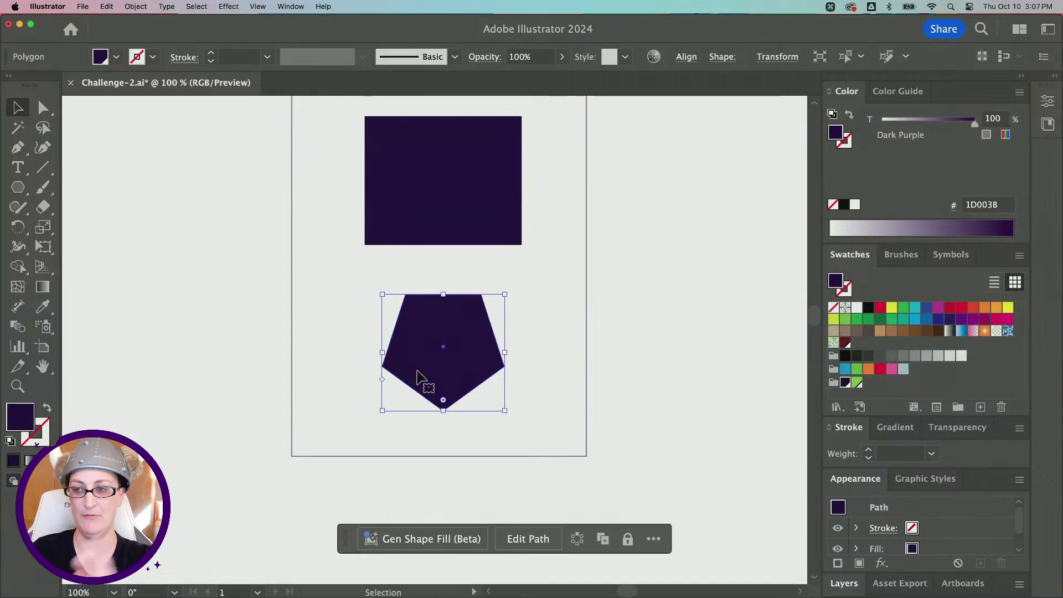
Enlarge the pentagon proportionally until its flat top edge matches the width of the rectangle above it
{"action": "scroll", "coordinate": [429, 377], "scroll_direction": "down", "scroll_amount": 2}
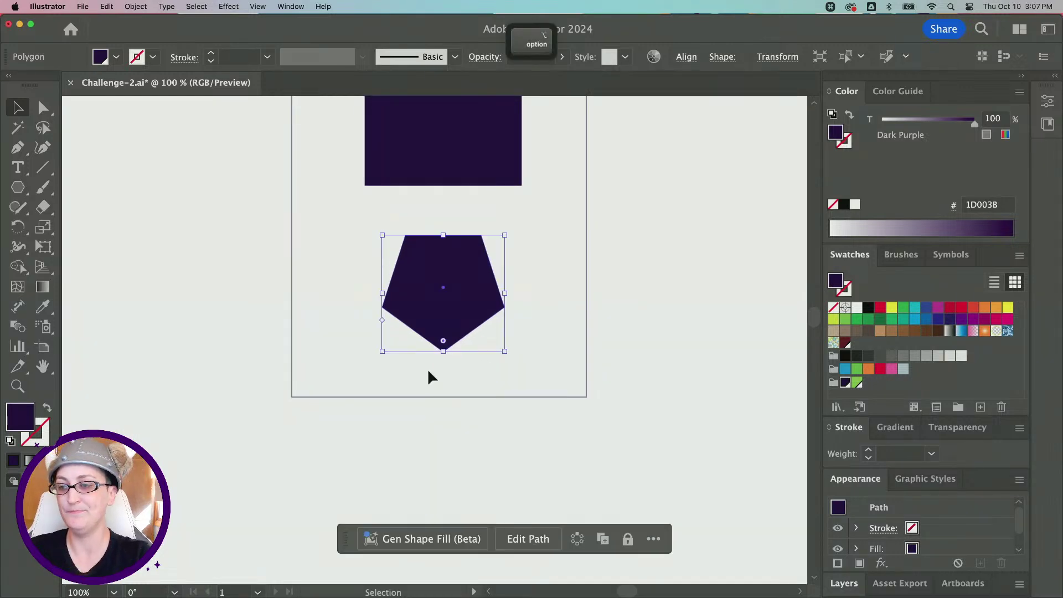
{"action": "scroll", "coordinate": [427, 368], "scroll_direction": "down", "scroll_amount": 2}
{"action": "scroll", "coordinate": [463, 304], "scroll_direction": "down", "scroll_amount": 2}
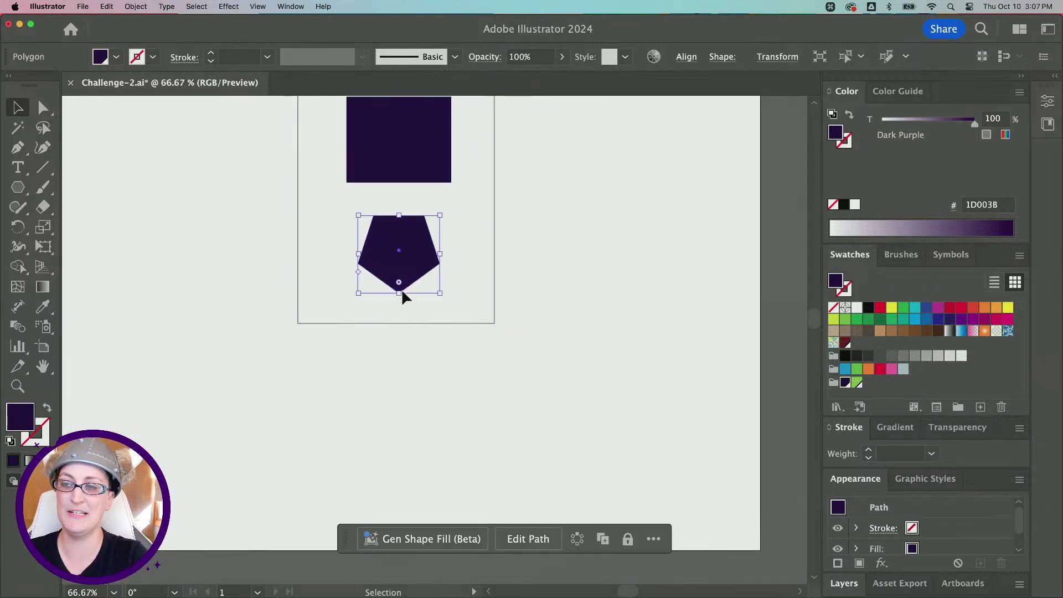
{"action": "left_click_drag", "start_coordinate": [399, 294], "coordinate": [424, 278]}
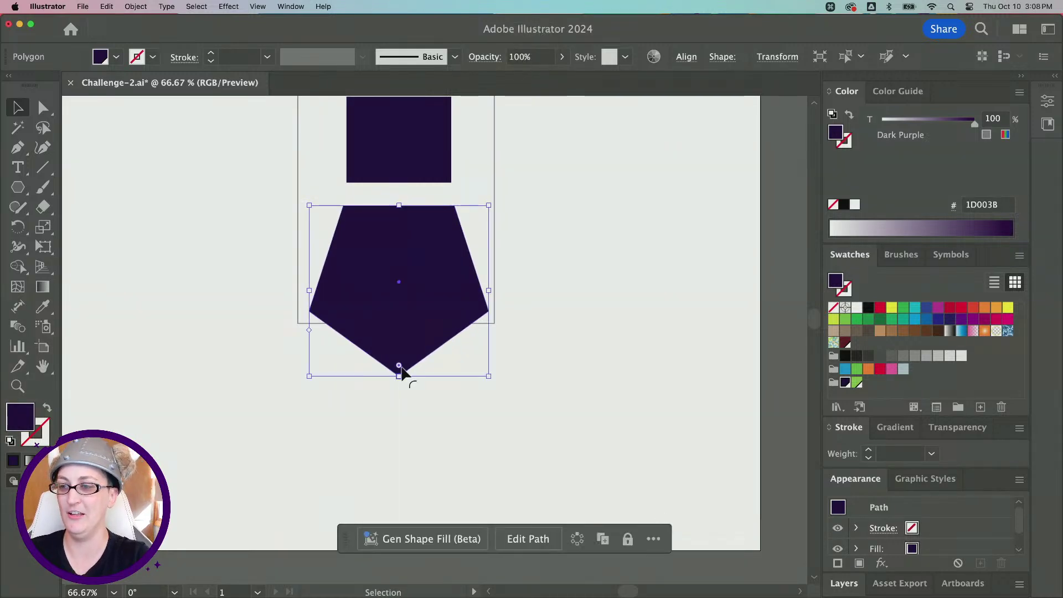
{"action": "left_click_drag", "start_coordinate": [399, 374], "coordinate": [402, 368]}
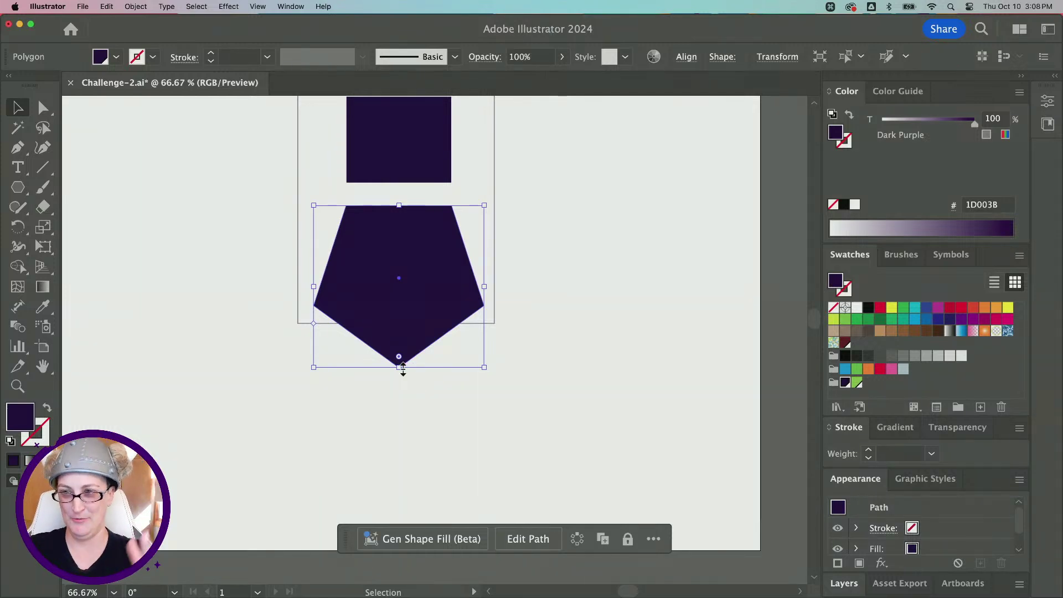
{"action": "scroll", "coordinate": [439, 343], "scroll_direction": "up", "scroll_amount": 1, "text": "alt"}
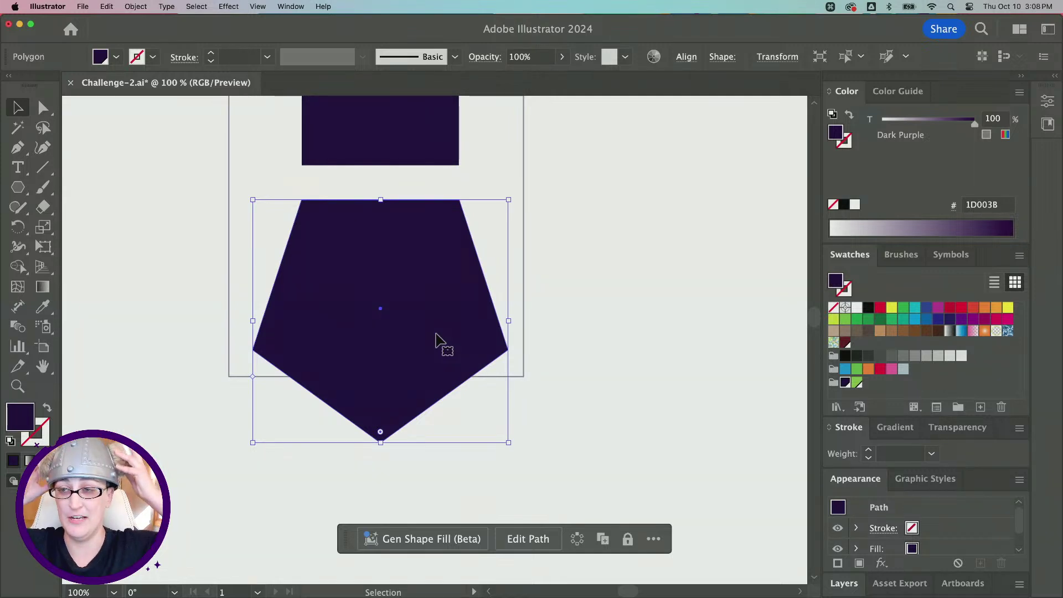
{"action": "left_click", "coordinate": [561, 244]}
Stretch the pentagon's lower point farther down past the frame outline and narrow the shape slightly on both sides
{"action": "scroll", "coordinate": [562, 244], "scroll_direction": "up", "scroll_amount": 3}
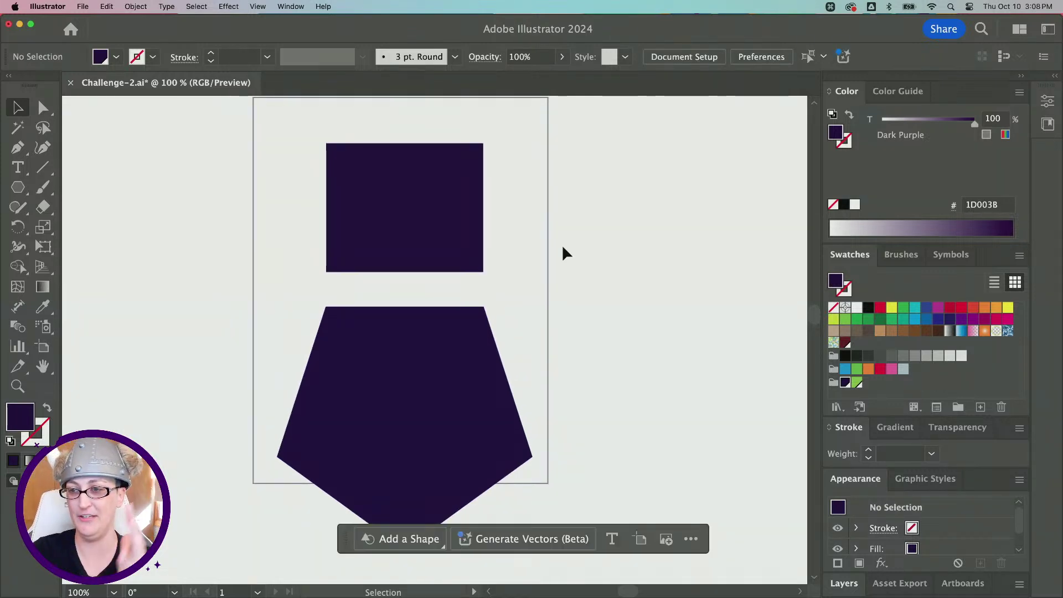
{"action": "scroll", "coordinate": [562, 247], "scroll_direction": "down", "scroll_amount": 1}
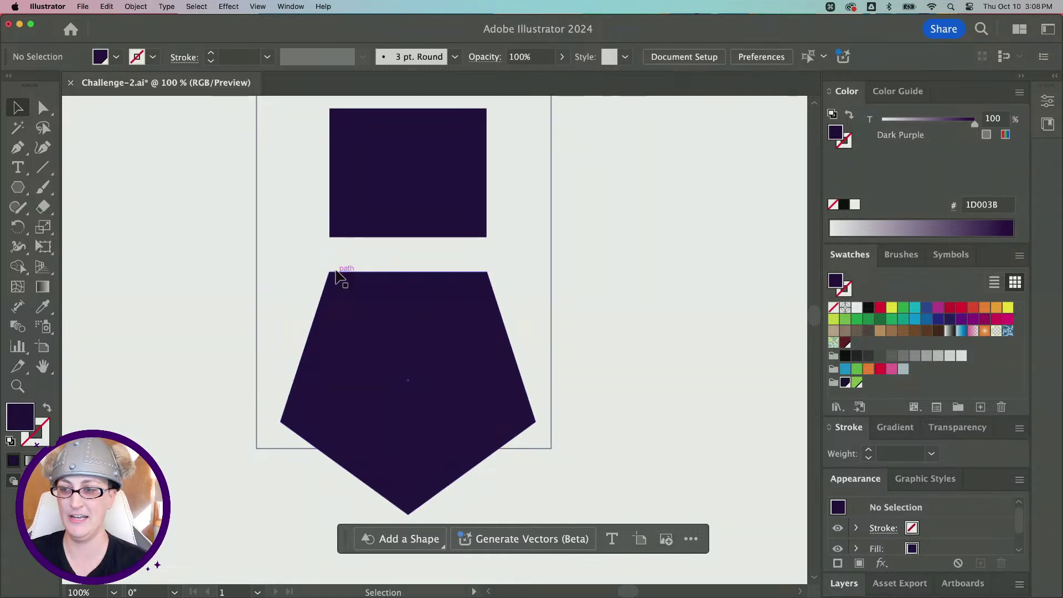
{"action": "scroll", "coordinate": [339, 275], "scroll_direction": "down", "scroll_amount": 3}
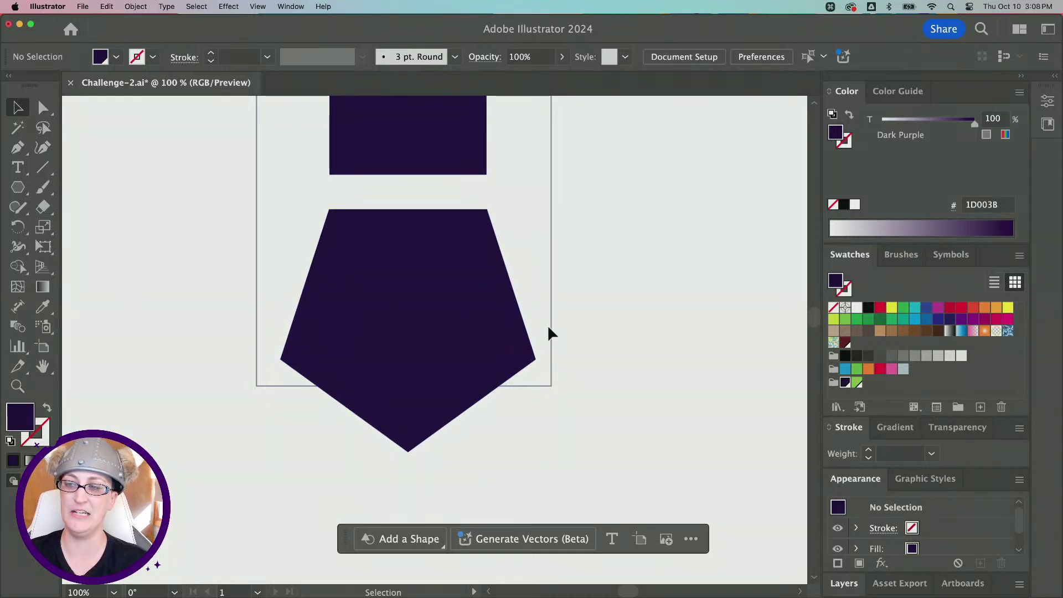
{"action": "scroll", "coordinate": [546, 324], "scroll_direction": "down", "scroll_amount": 3}
{"action": "key", "text": "super+minus"}
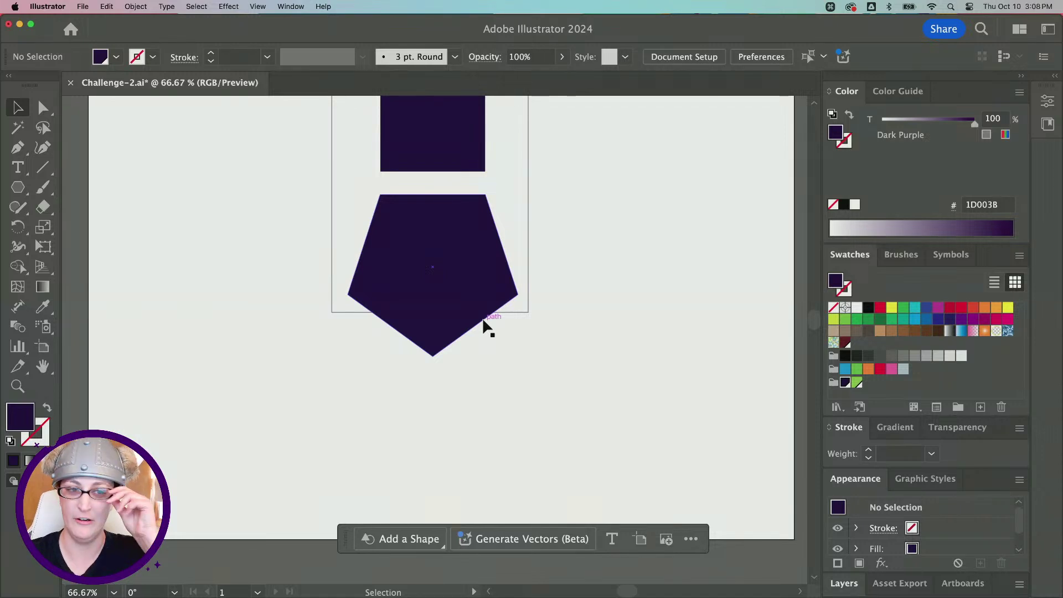
{"action": "scroll", "coordinate": [427, 200], "scroll_direction": "up", "scroll_amount": 2}
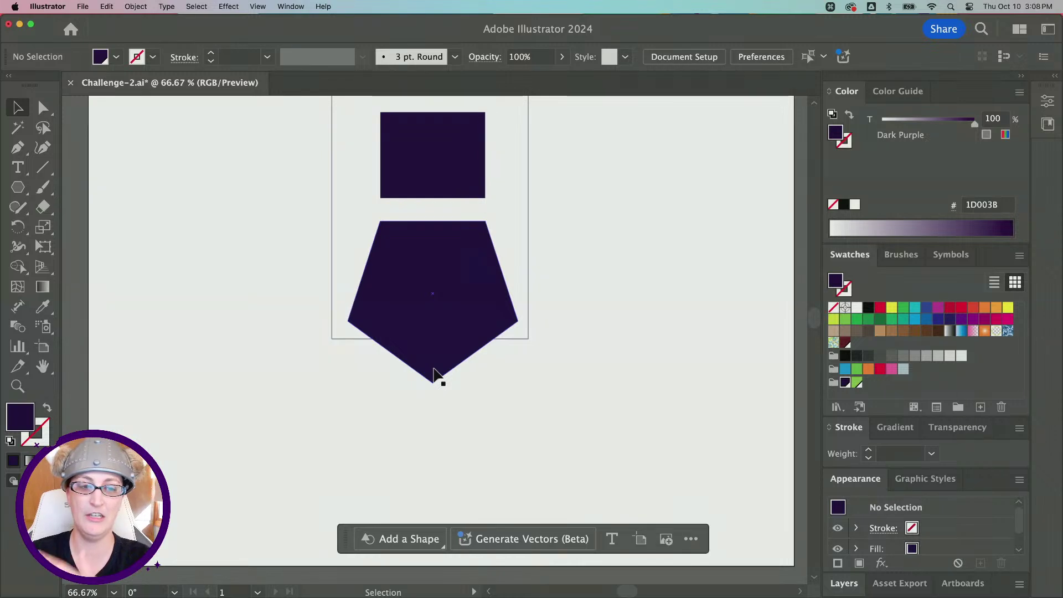
{"action": "scroll", "coordinate": [463, 174], "scroll_direction": "up", "scroll_amount": 3}
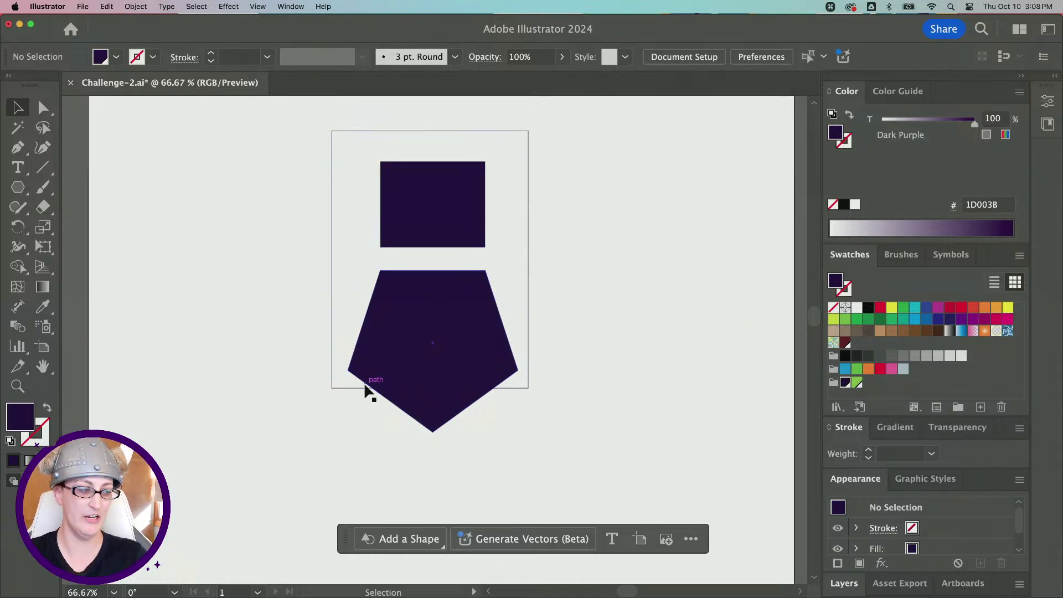
{"action": "scroll", "coordinate": [387, 354], "scroll_direction": "down", "scroll_amount": 2}
{"action": "left_click", "coordinate": [410, 332]}
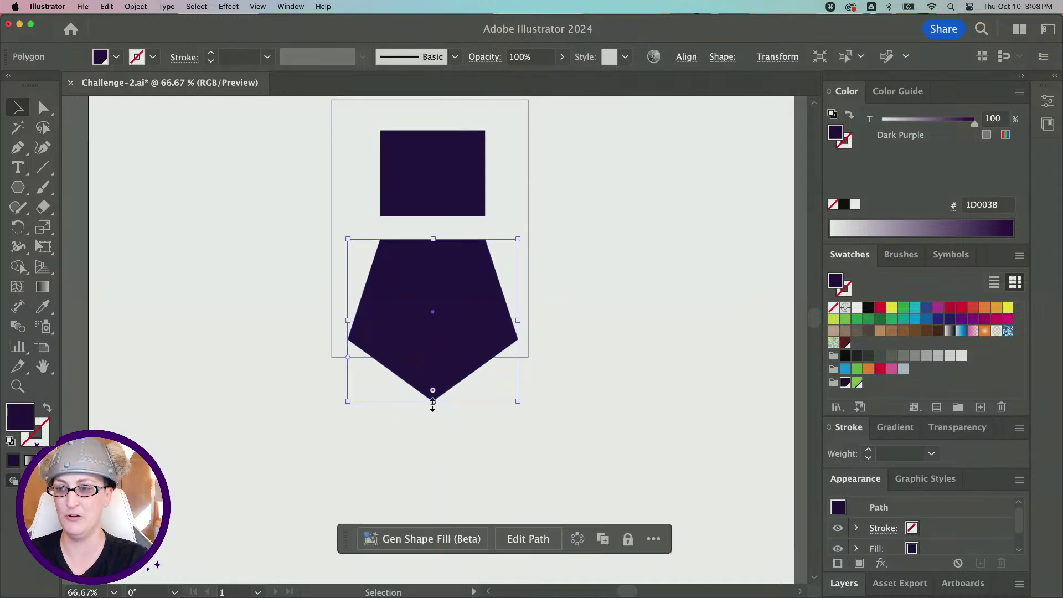
{"action": "left_click_drag", "start_coordinate": [433, 401], "coordinate": [430, 438]}
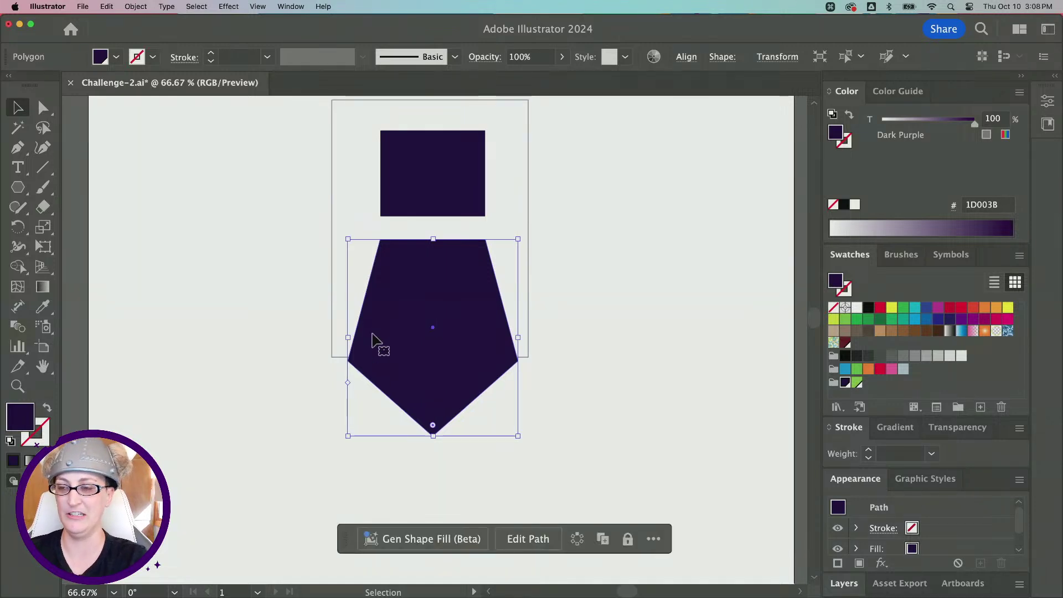
{"action": "mouse_move", "coordinate": [433, 435]}
{"action": "left_mouse_down"}
{"action": "mouse_move", "coordinate": [432, 424]}
{"action": "mouse_move", "coordinate": [433, 446]}
{"action": "left_mouse_up"}
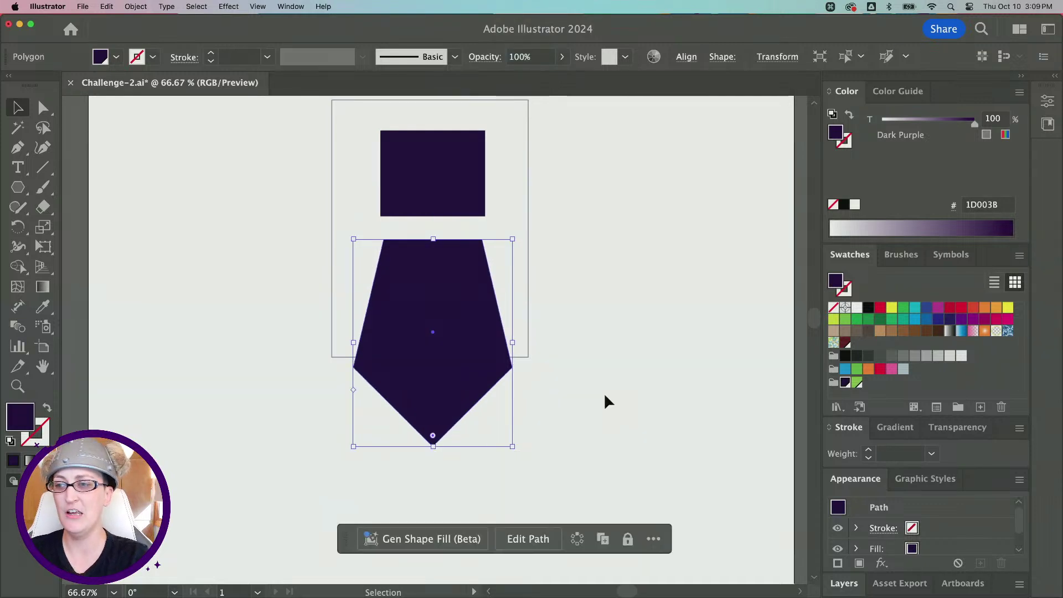
{"action": "left_click", "coordinate": [608, 398]}
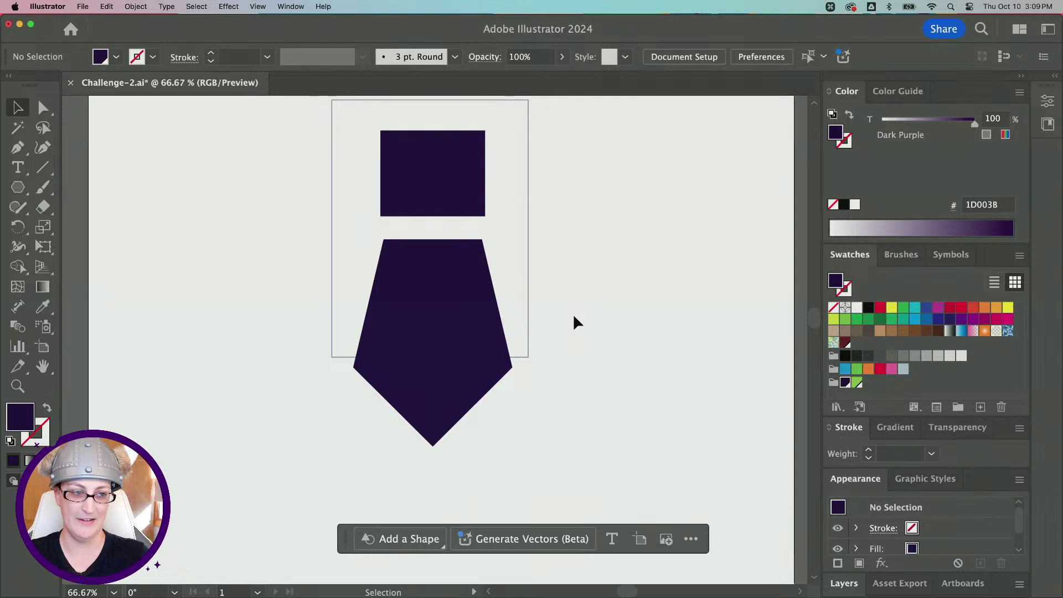
Lighten the rectangle above the pentagon to a 47% tint of Dark Purple
{"action": "scroll", "coordinate": [411, 244], "scroll_direction": "up", "scroll_amount": 2}
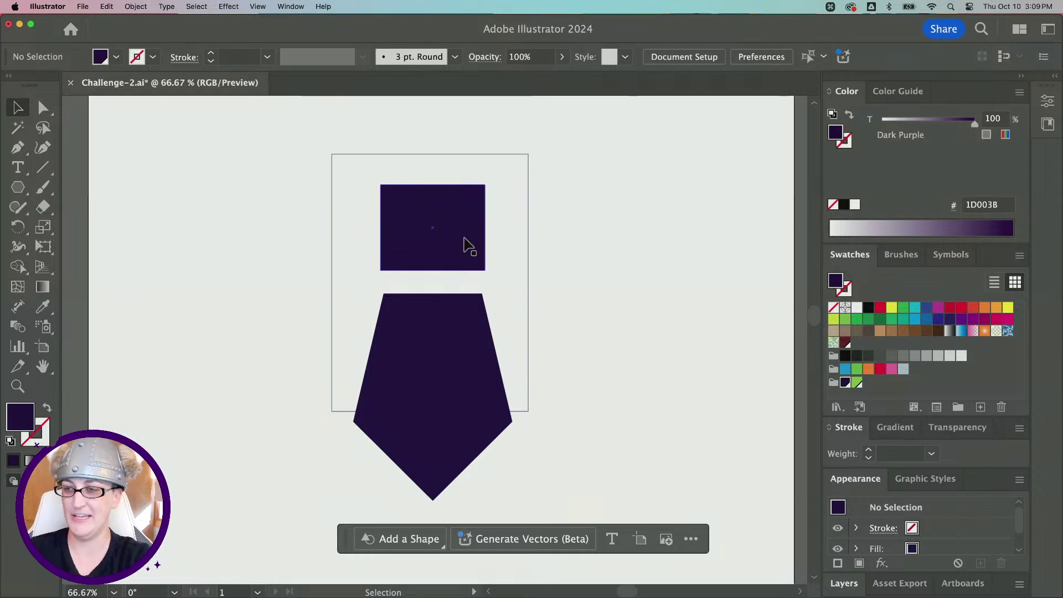
{"action": "left_click", "coordinate": [457, 244]}
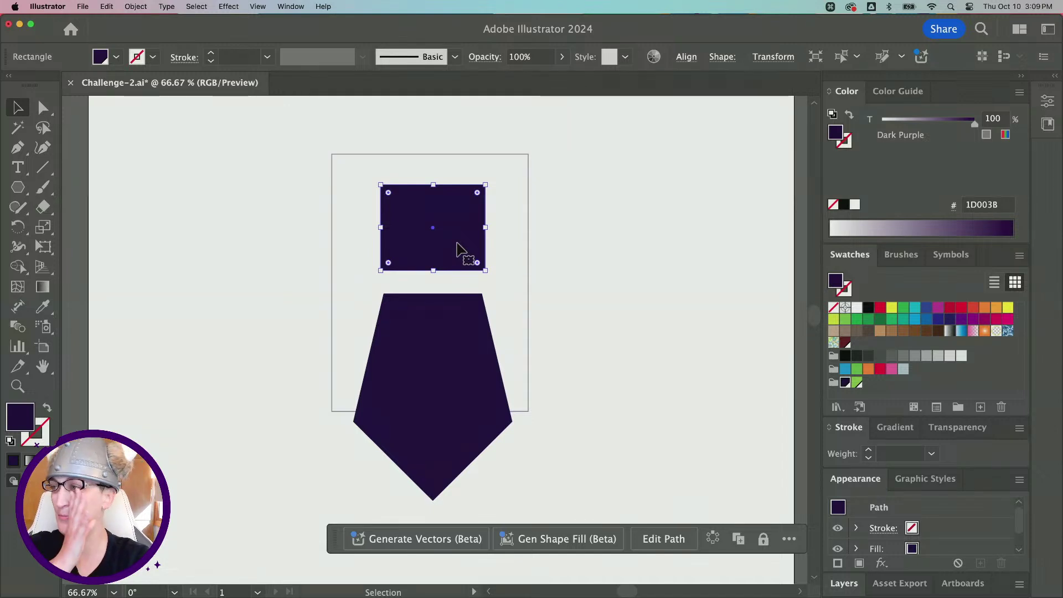
{"action": "left_click_drag", "start_coordinate": [958, 127], "coordinate": [925, 127]}
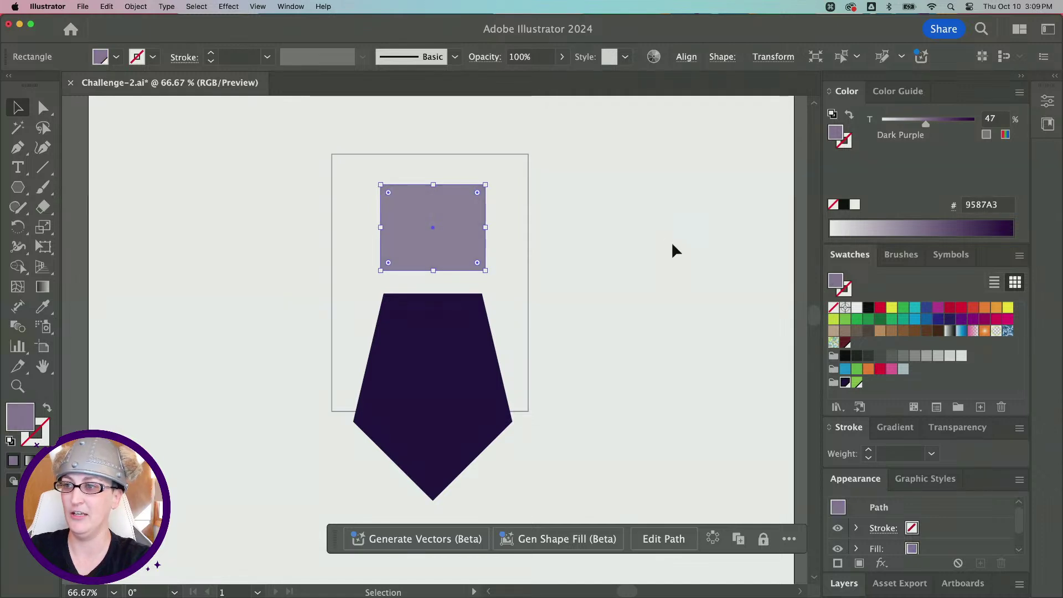
{"action": "left_click", "coordinate": [682, 272]}
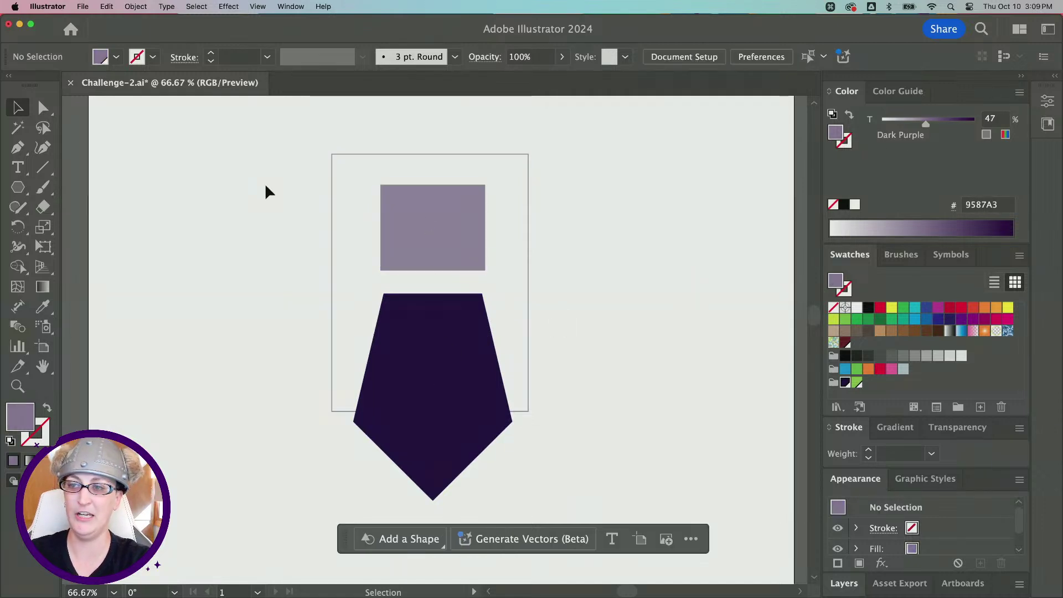
Draw a second rectangle over the tinted rectangle's lower part, extending past its right side, and raise its top edge slightly
{"action": "left_click", "coordinate": [18, 191]}
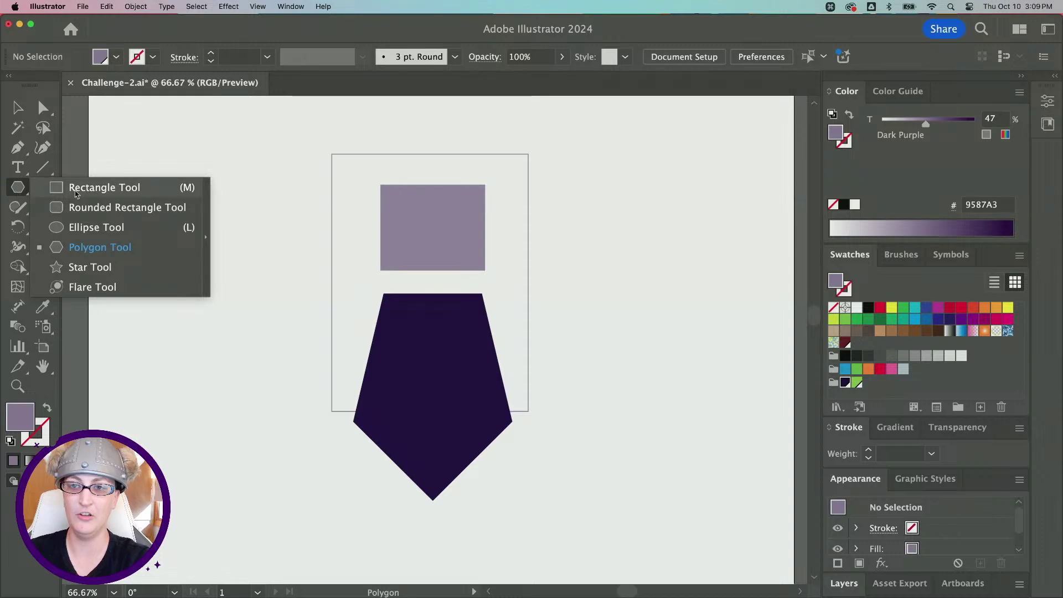
{"action": "left_click", "coordinate": [77, 189]}
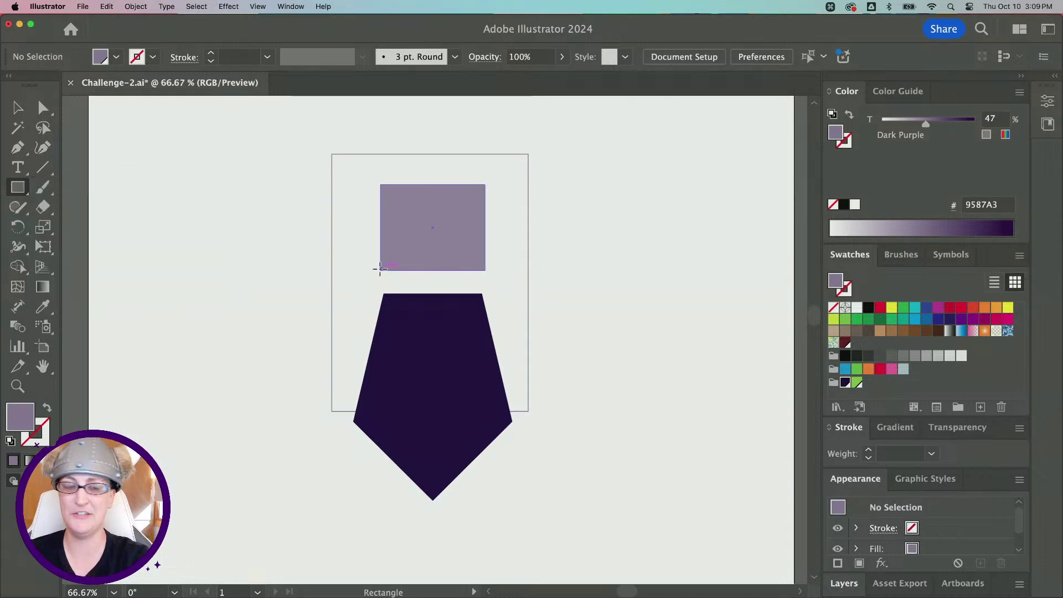
{"action": "left_click_drag", "start_coordinate": [380, 269], "coordinate": [487, 244]}
{"action": "key", "text": "super+z"}
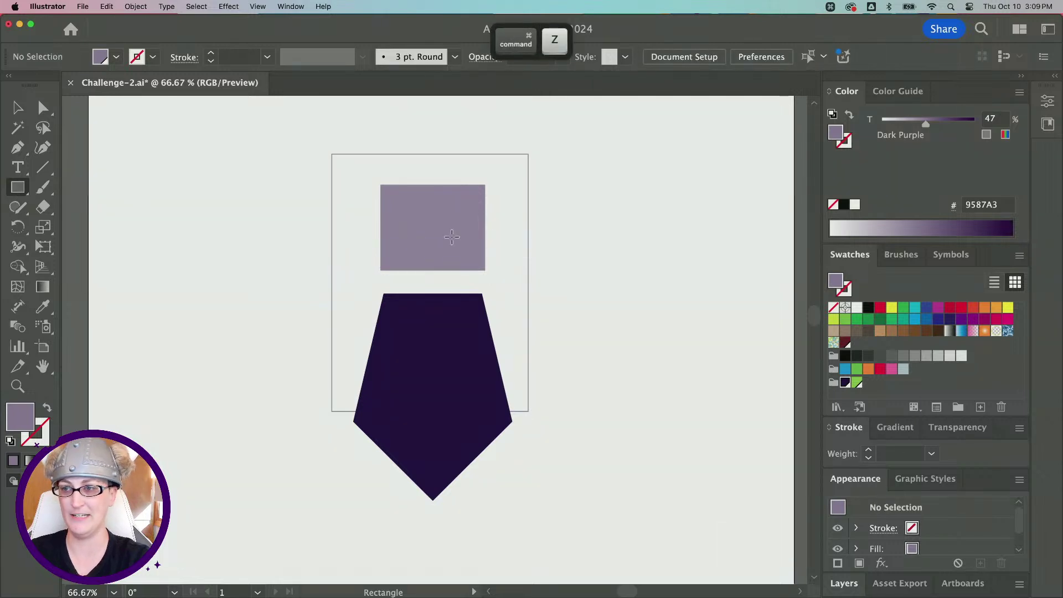
{"action": "left_click_drag", "start_coordinate": [380, 233], "coordinate": [501, 270]}
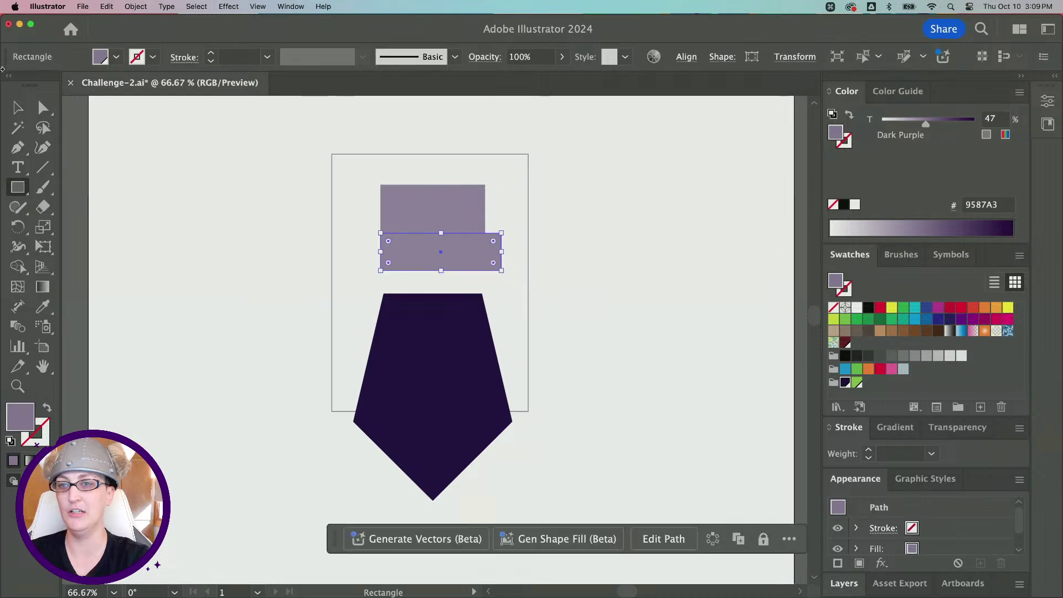
{"action": "left_click", "coordinate": [19, 107]}
{"action": "left_click_drag", "start_coordinate": [440, 233], "coordinate": [443, 222]}
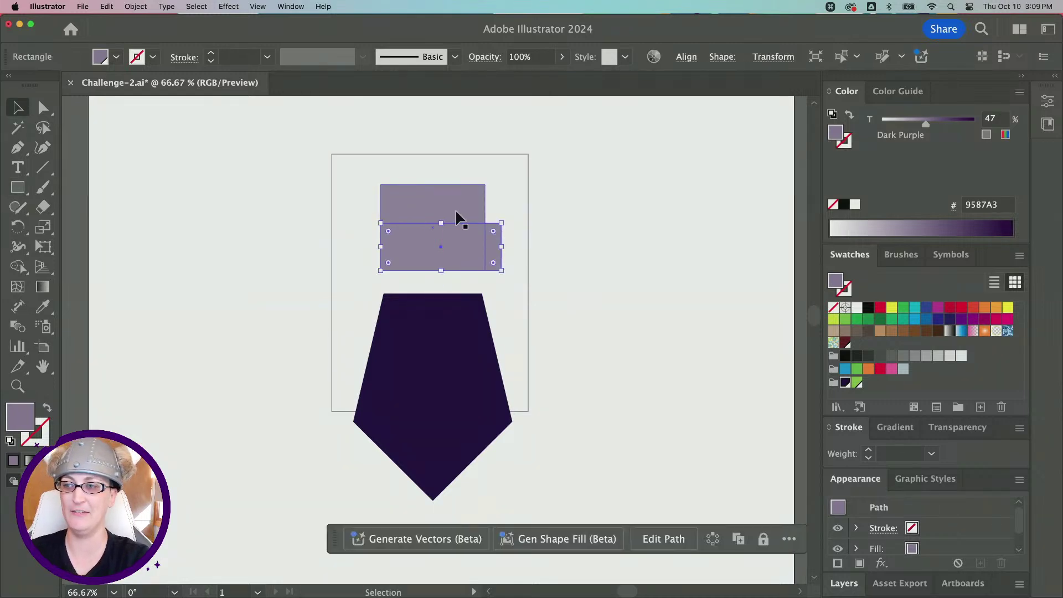
{"action": "left_click", "coordinate": [509, 213]}
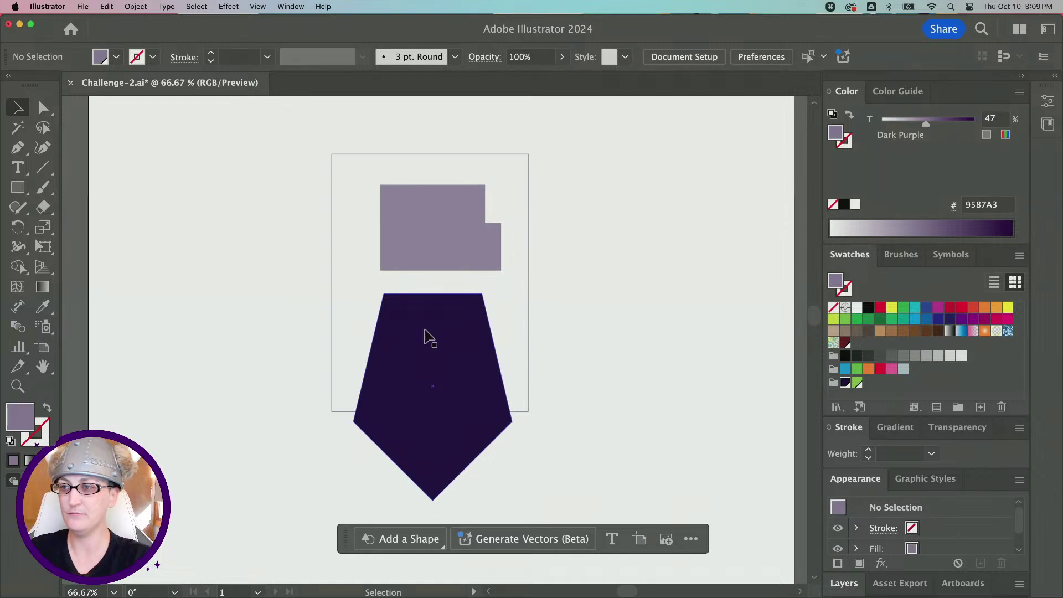
Round all corners of the taller tinted rectangle to the maximum radius
{"action": "key", "text": "alt"}
{"action": "left_click", "coordinate": [434, 215]}
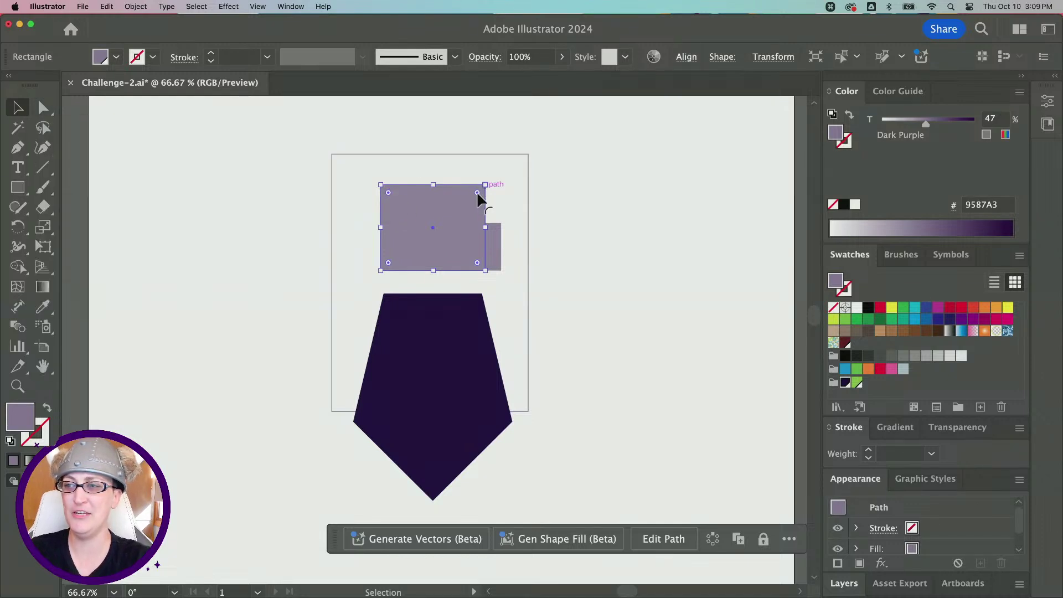
{"action": "scroll", "coordinate": [478, 194], "scroll_direction": "up", "scroll_amount": 1}
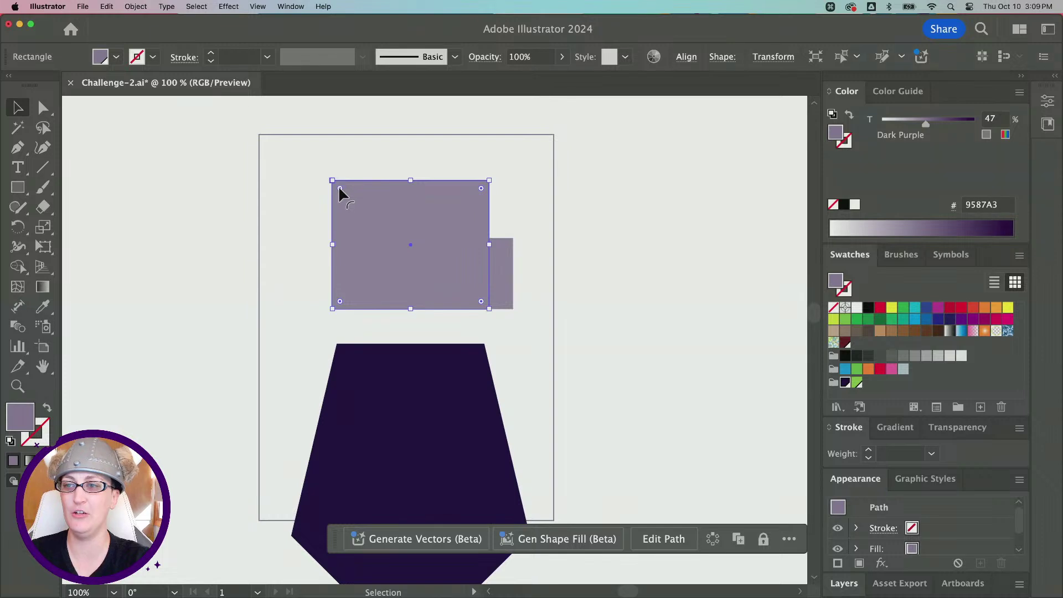
{"action": "left_click_drag", "start_coordinate": [339, 188], "coordinate": [410, 253]}
Fully round the corners of the lower overlapping rectangle and pull its left edge inward, inside the larger rounded shape
{"action": "left_click", "coordinate": [495, 284]}
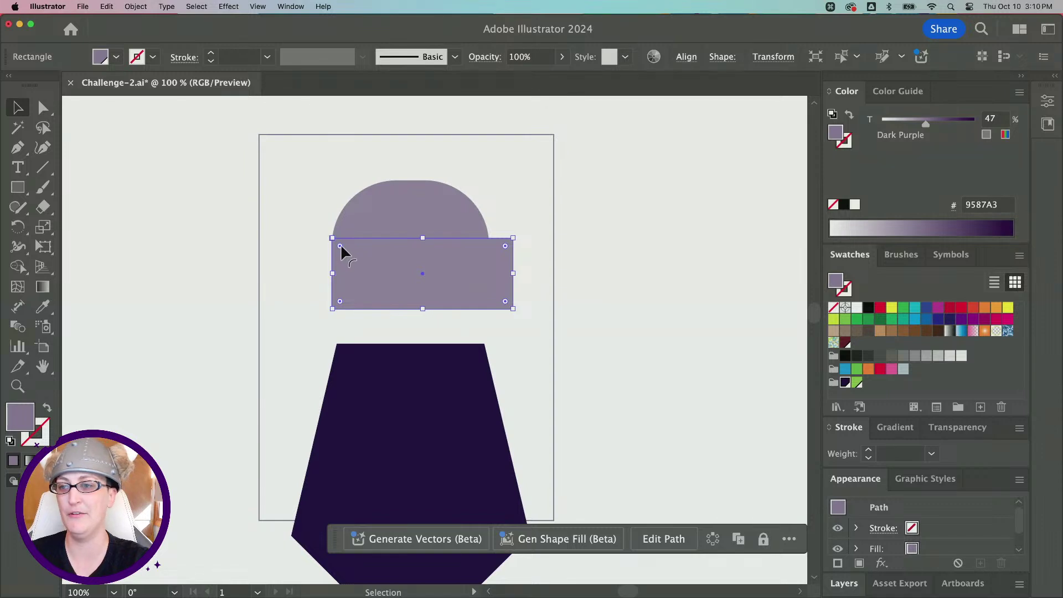
{"action": "left_click_drag", "start_coordinate": [341, 243], "coordinate": [399, 282]}
{"action": "left_click", "coordinate": [313, 268]}
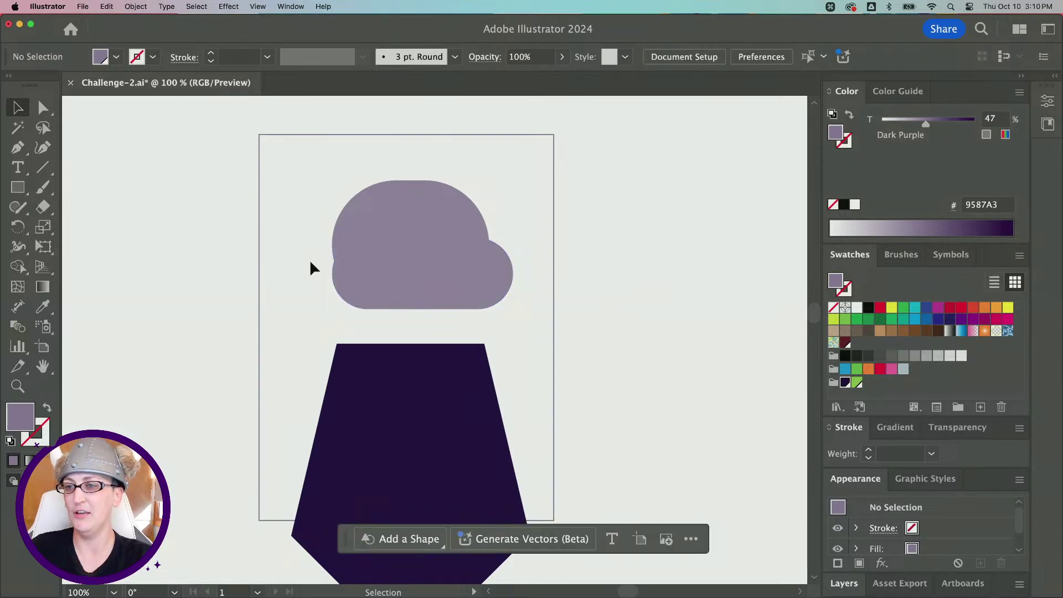
{"action": "left_click", "coordinate": [361, 278]}
{"action": "left_click_drag", "start_coordinate": [333, 274], "coordinate": [359, 277]}
{"action": "left_click", "coordinate": [600, 283]}
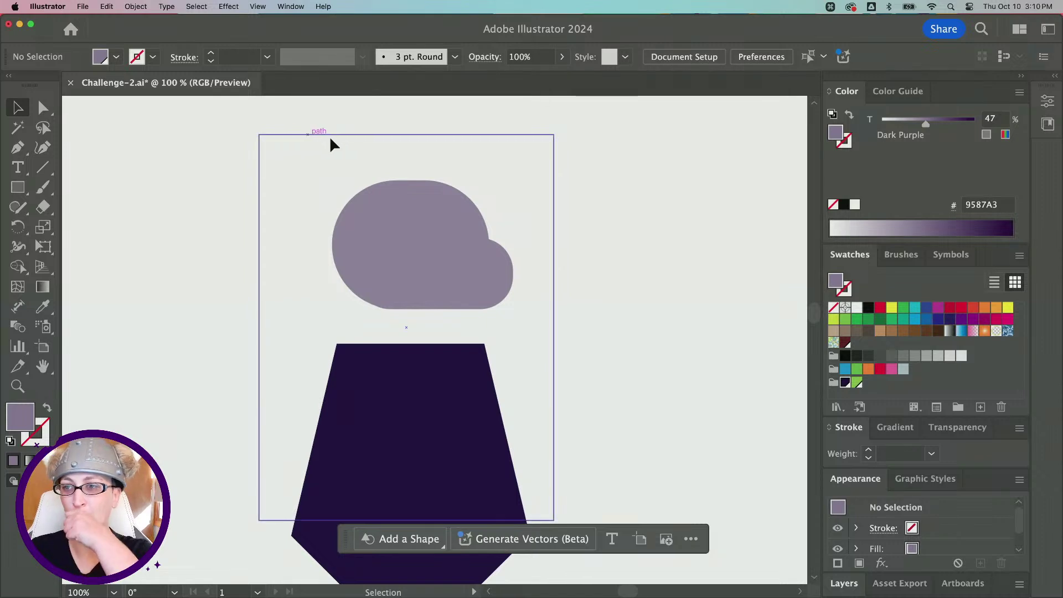
{"action": "left_click_drag", "start_coordinate": [301, 222], "coordinate": [454, 271]}
{"action": "scroll", "coordinate": [662, 301], "scroll_direction": "down", "scroll_amount": 2}
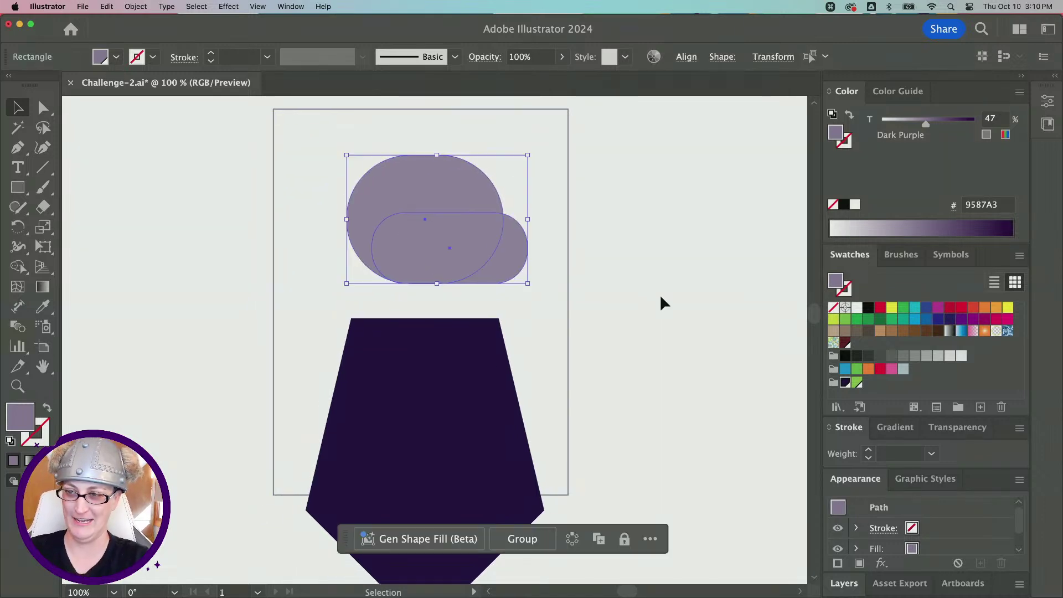
{"action": "left_click", "coordinate": [632, 287]}
{"action": "scroll", "coordinate": [505, 291], "scroll_direction": "down", "scroll_amount": 1}
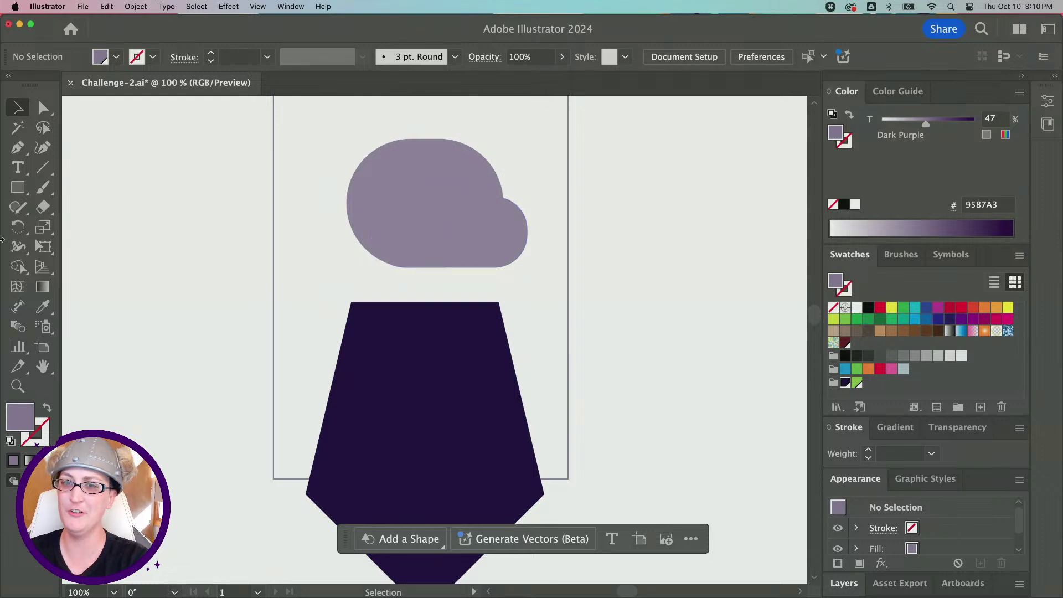
Draw an upright three-sided polygon in the empty area left of the head shapes
{"action": "left_click", "coordinate": [17, 188]}
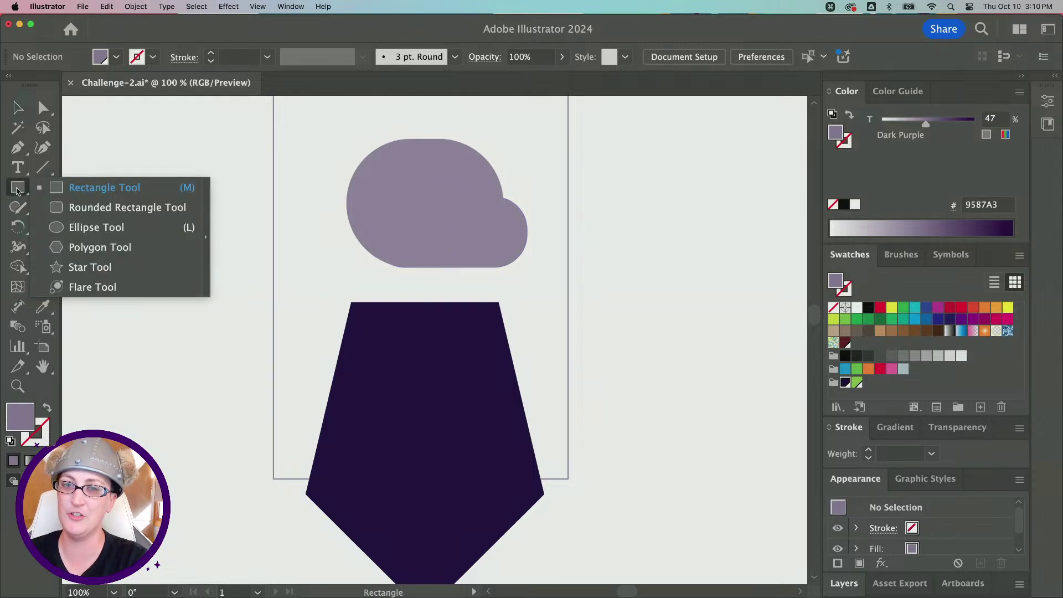
{"action": "left_click", "coordinate": [111, 250]}
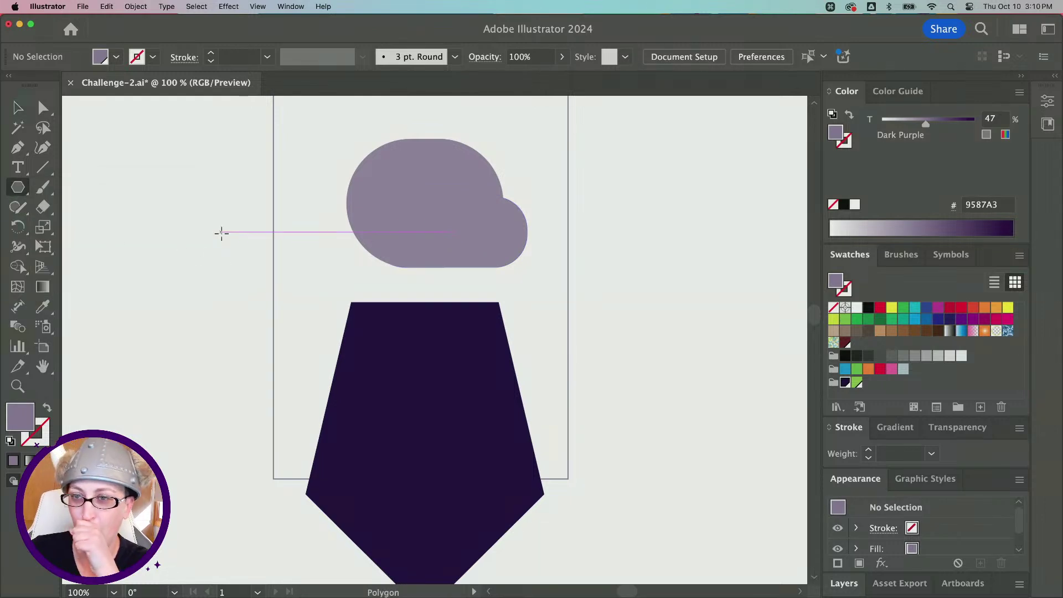
{"action": "left_click_drag", "start_coordinate": [217, 232], "coordinate": [298, 252]}
{"action": "key", "text": "Down"}
{"action": "key", "text": "Down"}
{"action": "key", "text": "shift"}
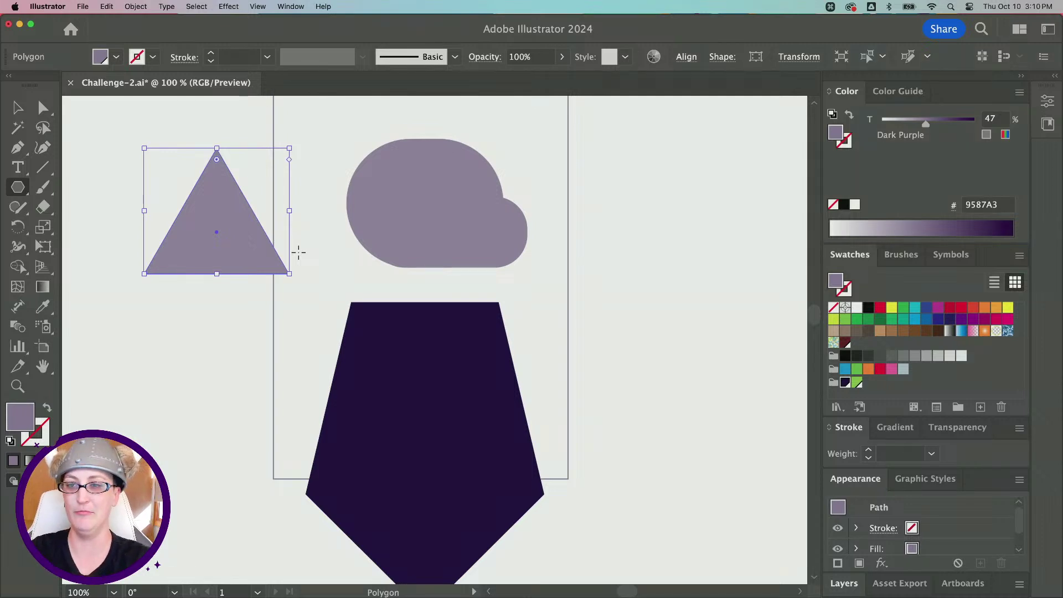
Centre the triangle over the dark body pentagon and stretch its base down toward the pentagon's lower point
{"action": "scroll", "coordinate": [298, 252], "scroll_direction": "up", "scroll_amount": 1}
{"action": "left_click", "coordinate": [18, 107]}
{"action": "scroll", "coordinate": [314, 318], "scroll_direction": "down", "scroll_amount": 4}
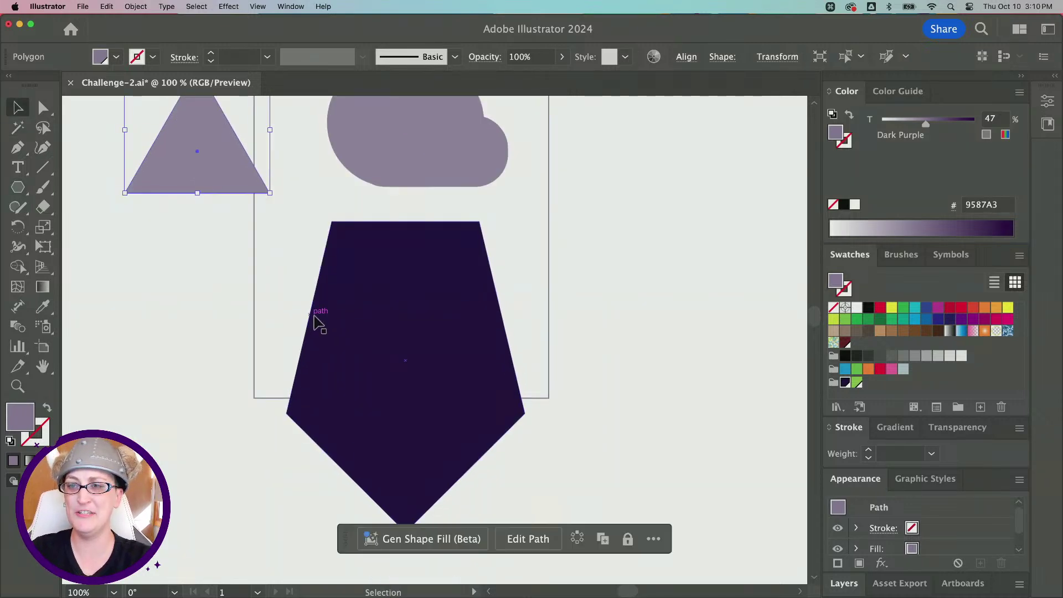
{"action": "left_click_drag", "start_coordinate": [197, 170], "coordinate": [408, 353]}
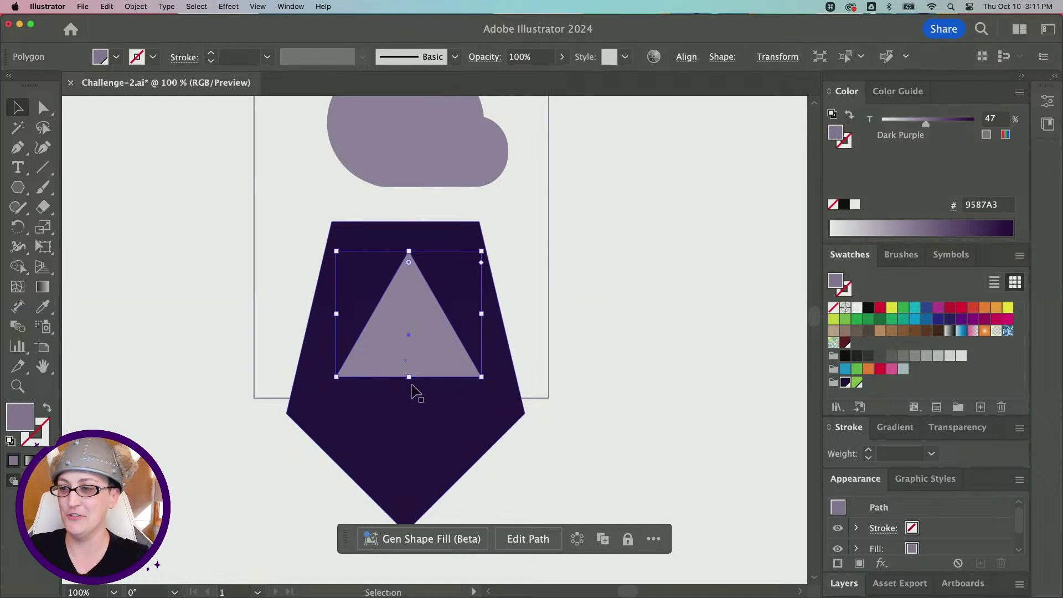
{"action": "left_click_drag", "start_coordinate": [412, 377], "coordinate": [428, 491]}
{"action": "left_click", "coordinate": [589, 492]}
{"action": "key", "text": "super+minus"}
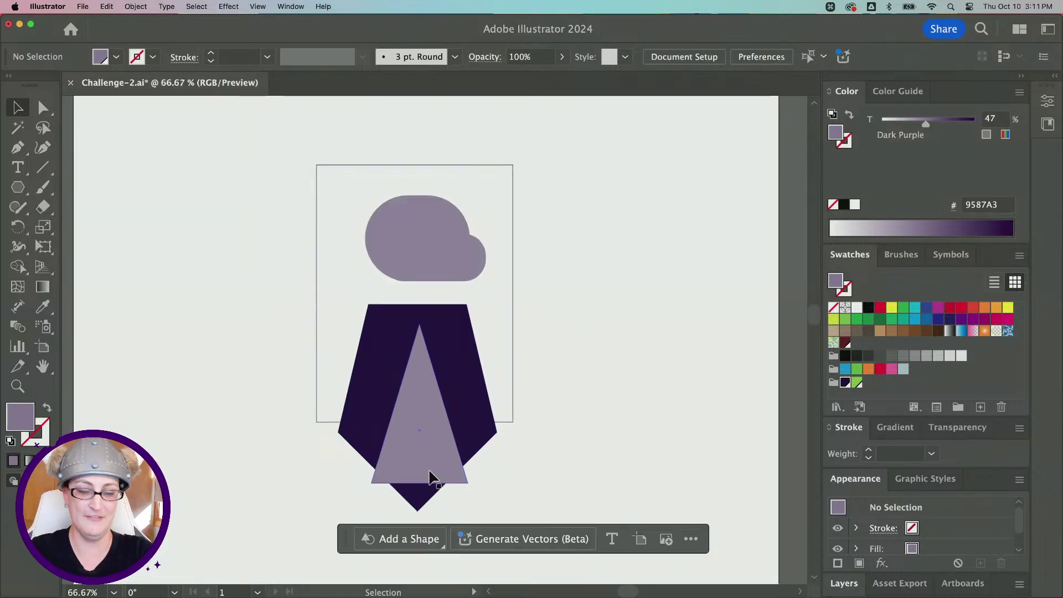
{"action": "left_click", "coordinate": [410, 386]}
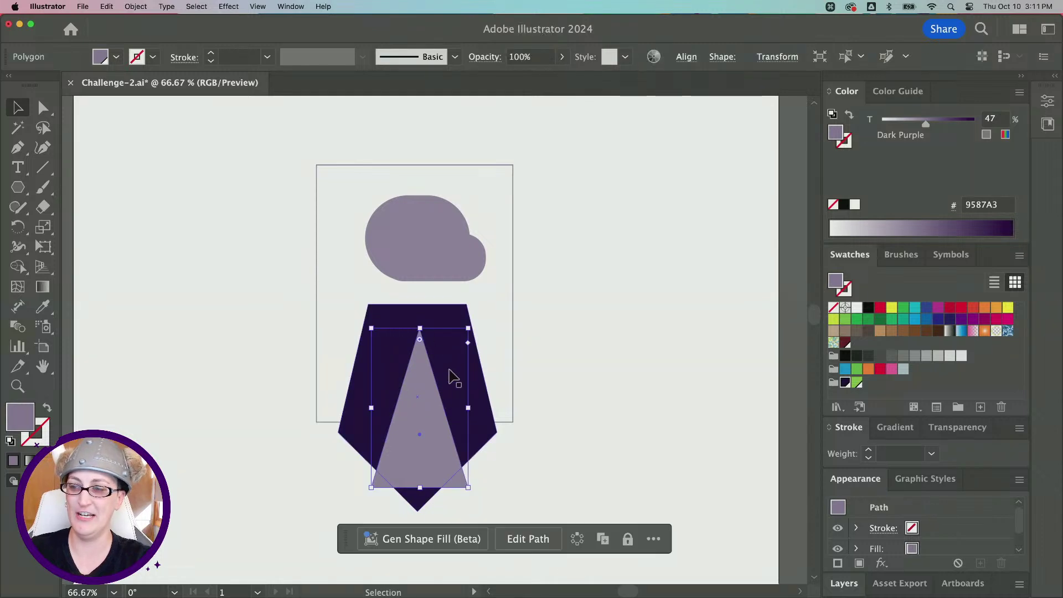
{"action": "left_click", "coordinate": [564, 314]}
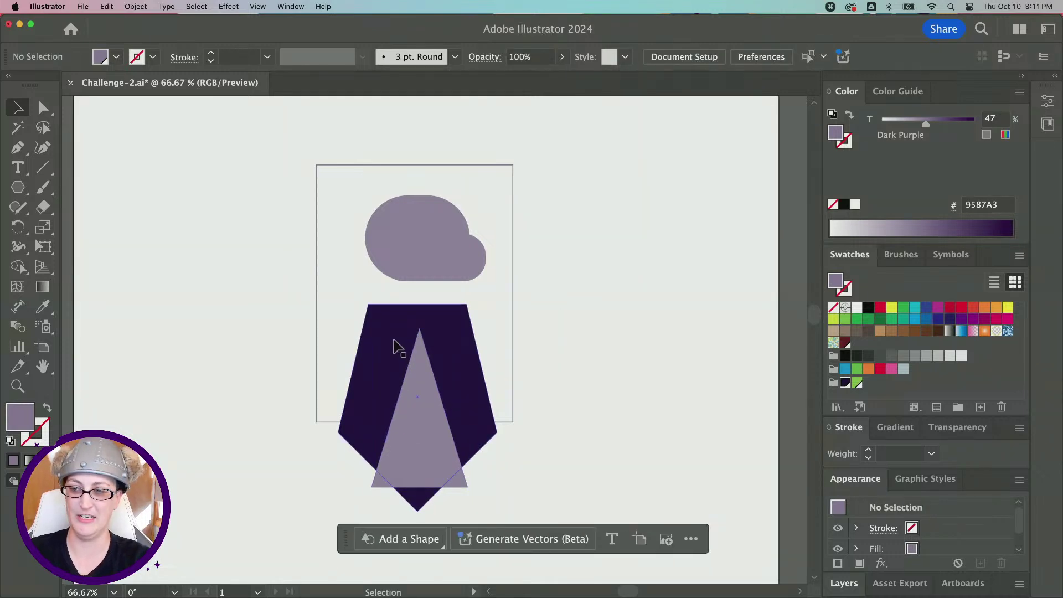
Darken the triangle on the body to a 75% tint of Dark Purple
{"action": "scroll", "coordinate": [441, 394], "scroll_direction": "up", "scroll_amount": 1}
{"action": "left_click", "coordinate": [414, 368]}
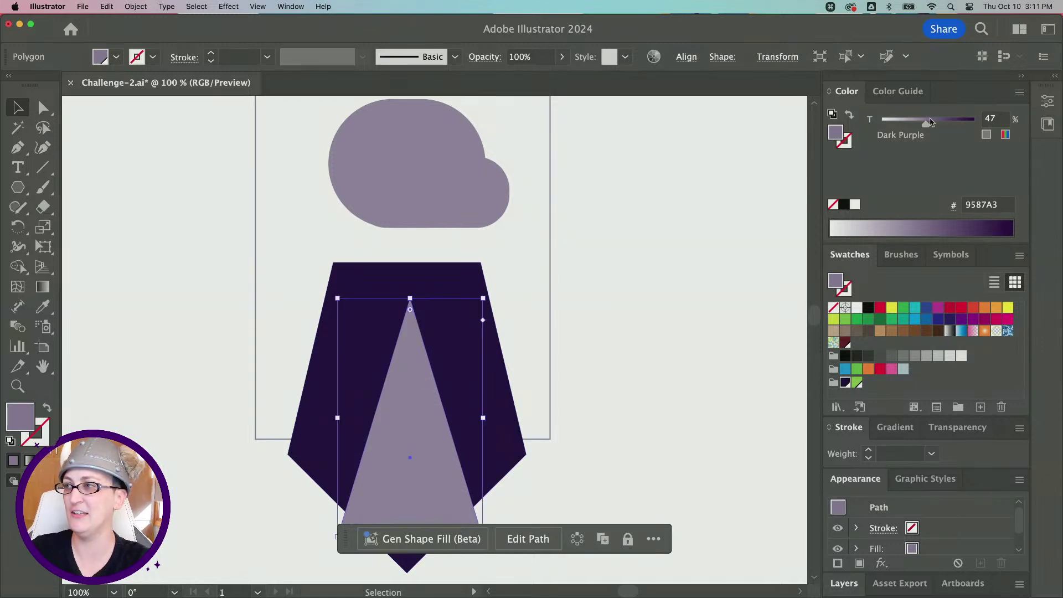
{"action": "left_click_drag", "start_coordinate": [928, 126], "coordinate": [953, 126]}
{"action": "left_click", "coordinate": [686, 268]}
{"action": "scroll", "coordinate": [352, 319], "scroll_direction": "up", "scroll_amount": 3}
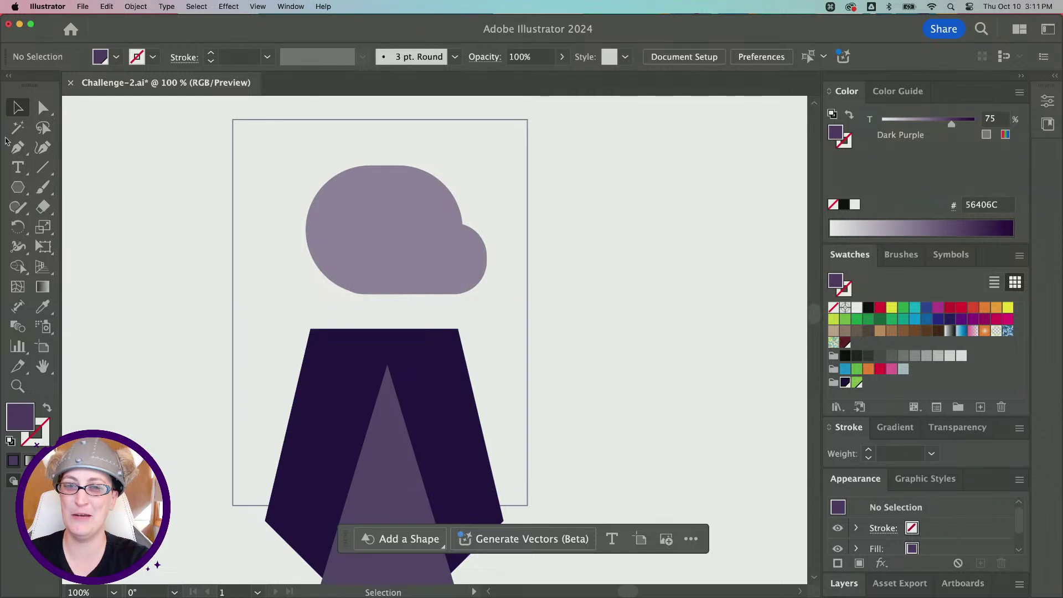
Draw a small triangle left of the head and match its fill to the head's 47% Dark Purple tint
{"action": "left_click", "coordinate": [18, 167]}
{"action": "left_click", "coordinate": [18, 187]}
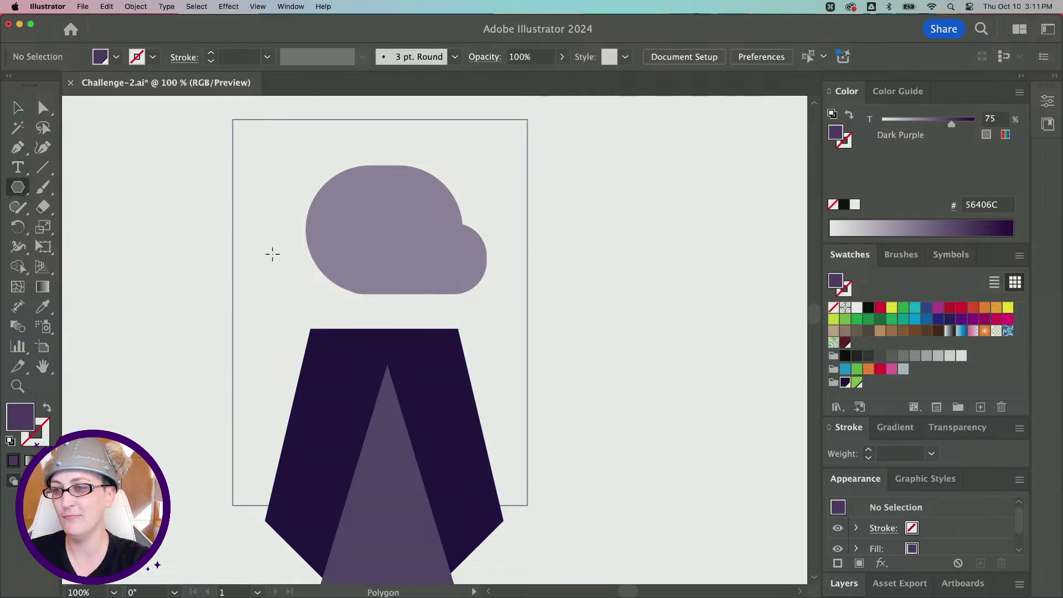
{"action": "left_click_drag", "start_coordinate": [272, 254], "coordinate": [303, 268]}
{"action": "left_click", "coordinate": [18, 107]}
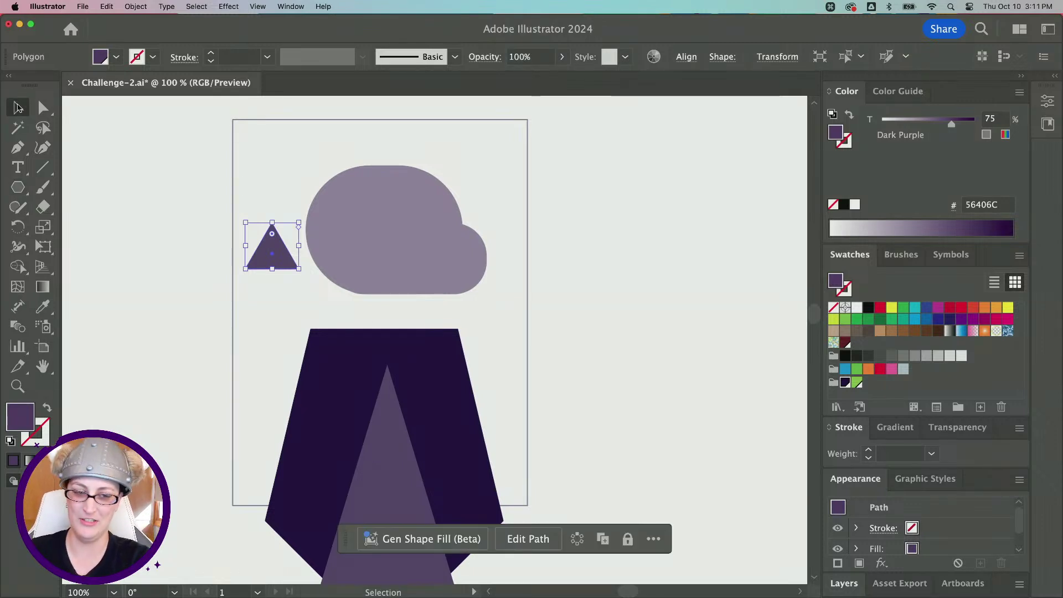
{"action": "key", "text": "super+equal"}
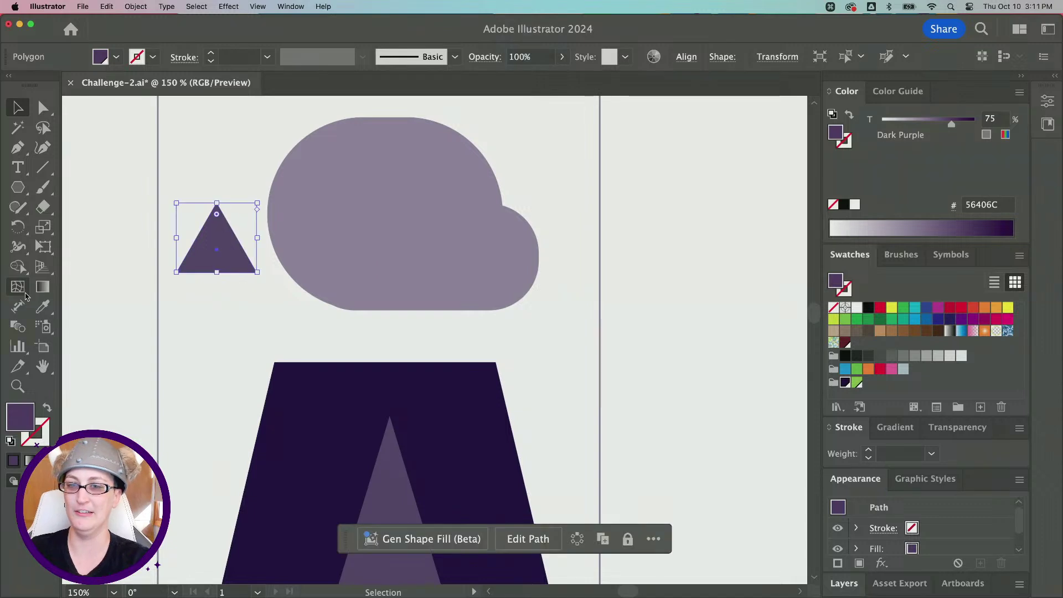
{"action": "left_click", "coordinate": [42, 306]}
{"action": "left_click", "coordinate": [391, 149]}
{"action": "key", "text": "v"}
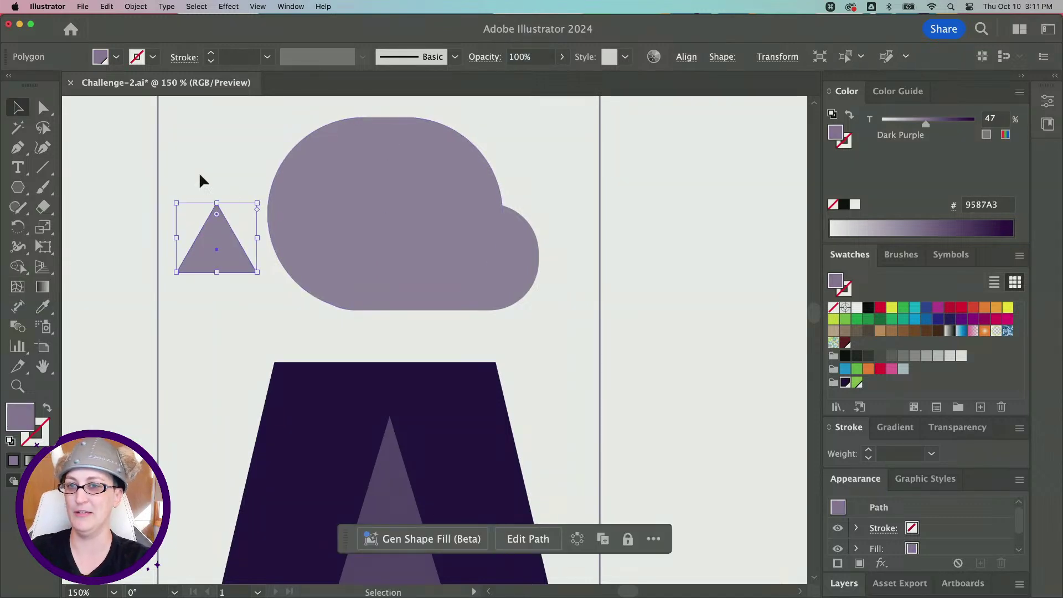
Rotate the small triangle to point left, overlap it with the head's left side and lengthen it into an ear
{"action": "left_click_drag", "start_coordinate": [259, 197], "coordinate": [178, 177]}
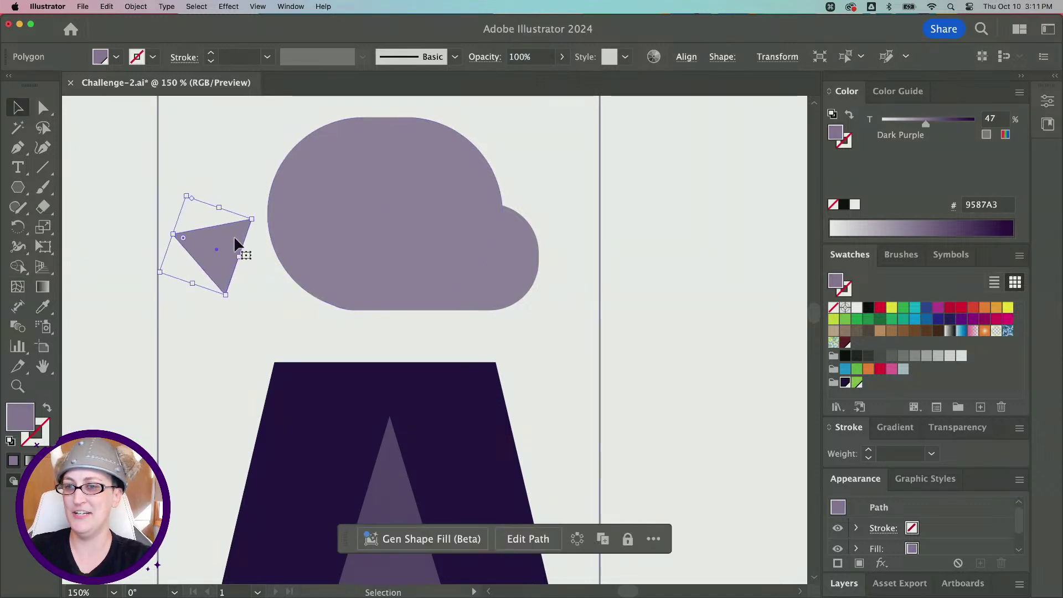
{"action": "left_click_drag", "start_coordinate": [234, 235], "coordinate": [215, 194]}
{"action": "left_click_drag", "start_coordinate": [284, 208], "coordinate": [277, 197]}
{"action": "left_click", "coordinate": [166, 195]}
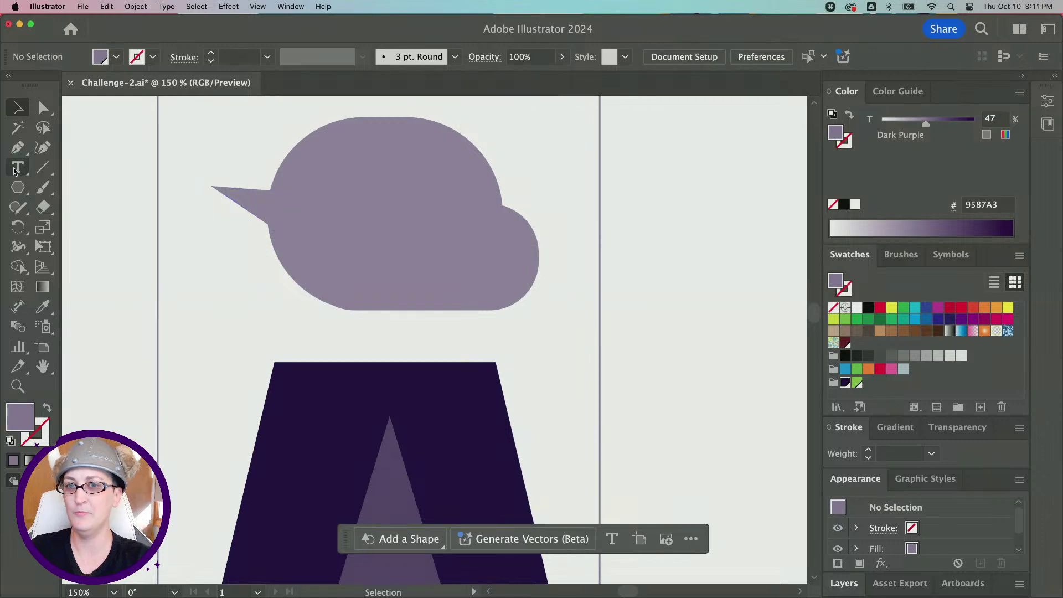
Draw another small triangle at the head's upper right, then rotate it outward and overlap it with the head as the right ear
{"action": "left_click", "coordinate": [18, 187]}
{"action": "left_click_drag", "start_coordinate": [532, 150], "coordinate": [557, 173]}
{"action": "key", "text": "v"}
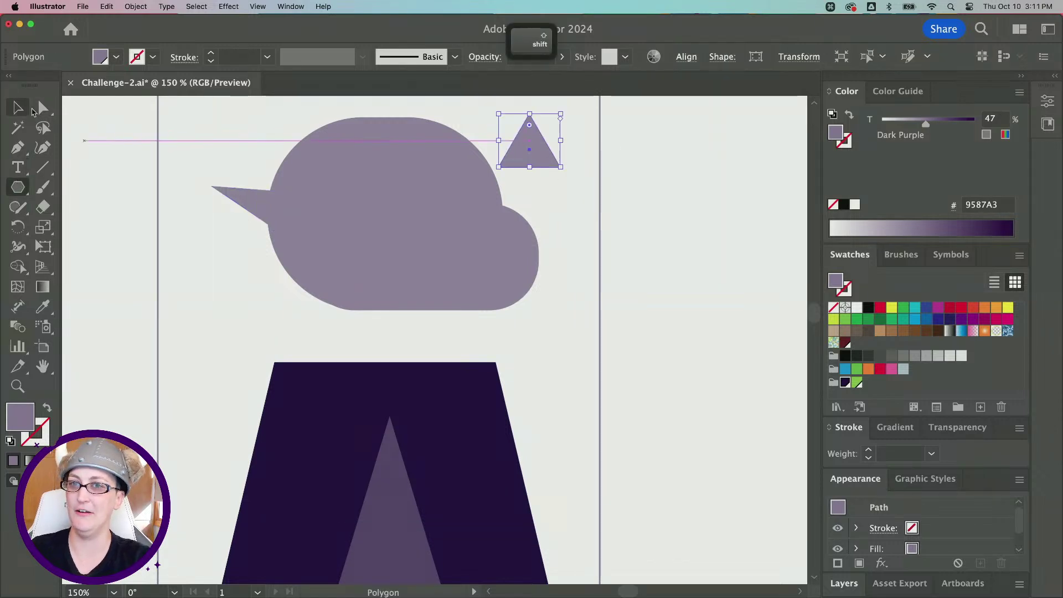
{"action": "scroll", "coordinate": [384, 135], "scroll_direction": "up", "scroll_amount": 2}
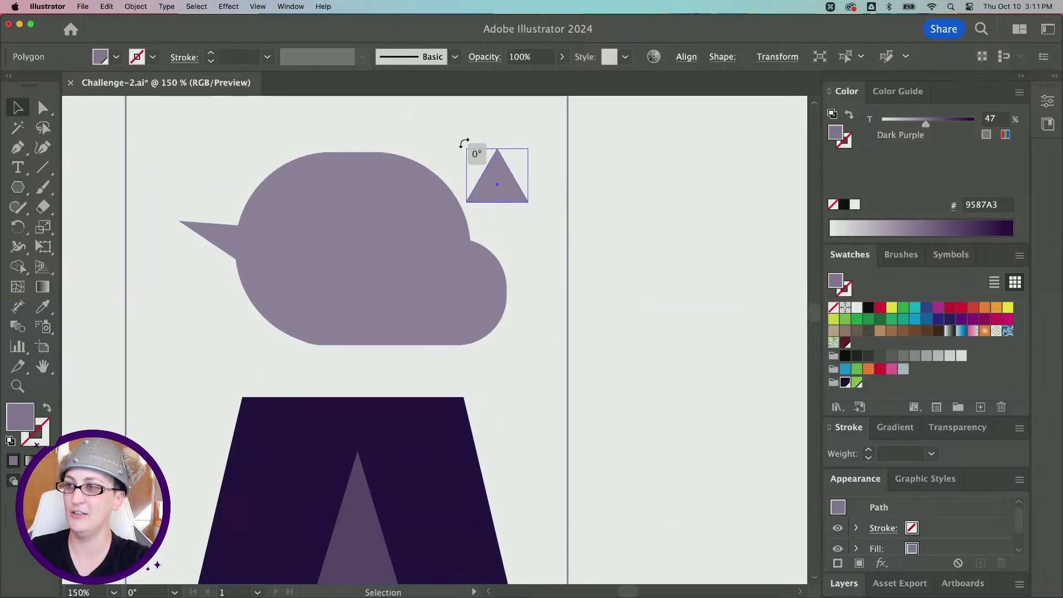
{"action": "left_click_drag", "start_coordinate": [465, 143], "coordinate": [530, 169]}
{"action": "mouse_move", "coordinate": [503, 205]}
{"action": "left_mouse_down"}
{"action": "mouse_move", "coordinate": [493, 222]}
{"action": "mouse_move", "coordinate": [506, 190]}
{"action": "mouse_move", "coordinate": [493, 208]}
{"action": "left_mouse_up"}
{"action": "scroll", "coordinate": [514, 215], "scroll_direction": "down", "scroll_amount": 1}
Tilt the left ear more steeply upward and adjust its position against the side of the head
{"action": "left_click", "coordinate": [307, 237]}
{"action": "mouse_move", "coordinate": [313, 220]}
{"action": "left_mouse_down"}
{"action": "mouse_move", "coordinate": [302, 200]}
{"action": "mouse_move", "coordinate": [319, 214]}
{"action": "left_mouse_up"}
{"action": "left_click", "coordinate": [330, 213]}
{"action": "left_click", "coordinate": [728, 238]}
{"action": "scroll", "coordinate": [503, 268], "scroll_direction": "left", "scroll_amount": 1}
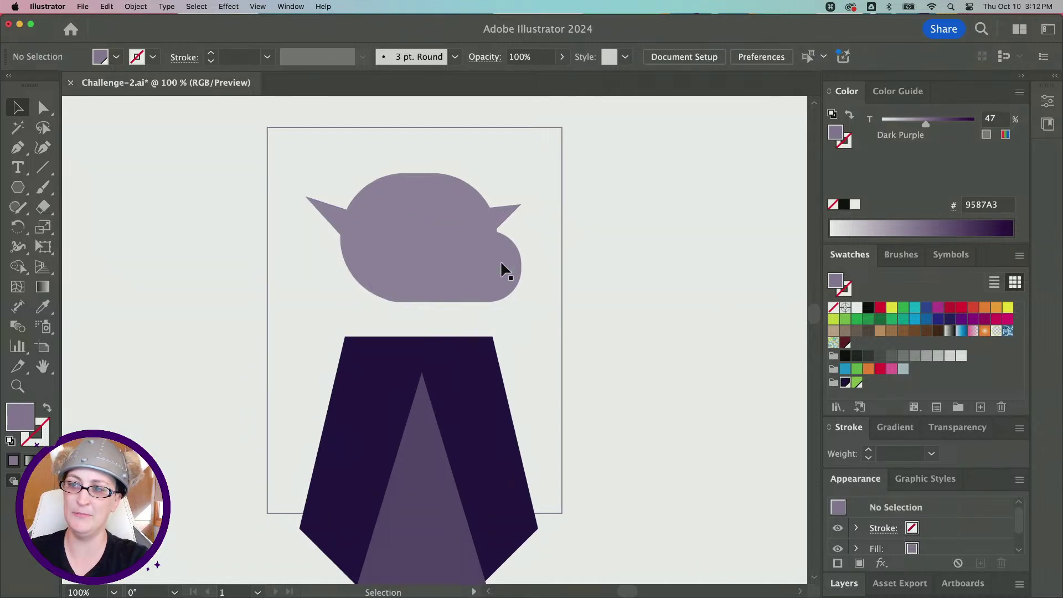
{"action": "left_click", "coordinate": [335, 208]}
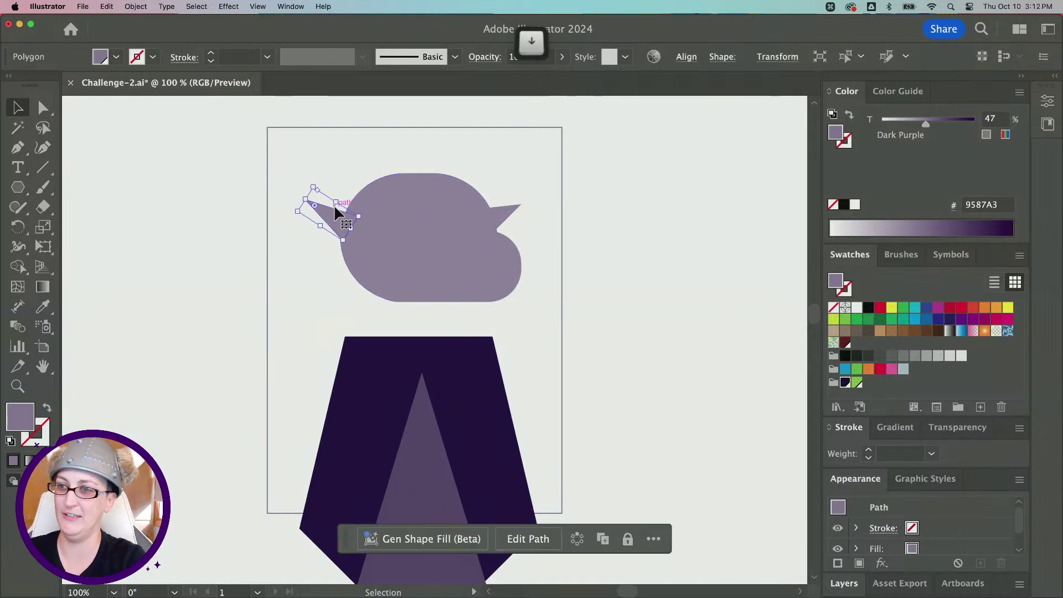
{"action": "left_click", "coordinate": [747, 257]}
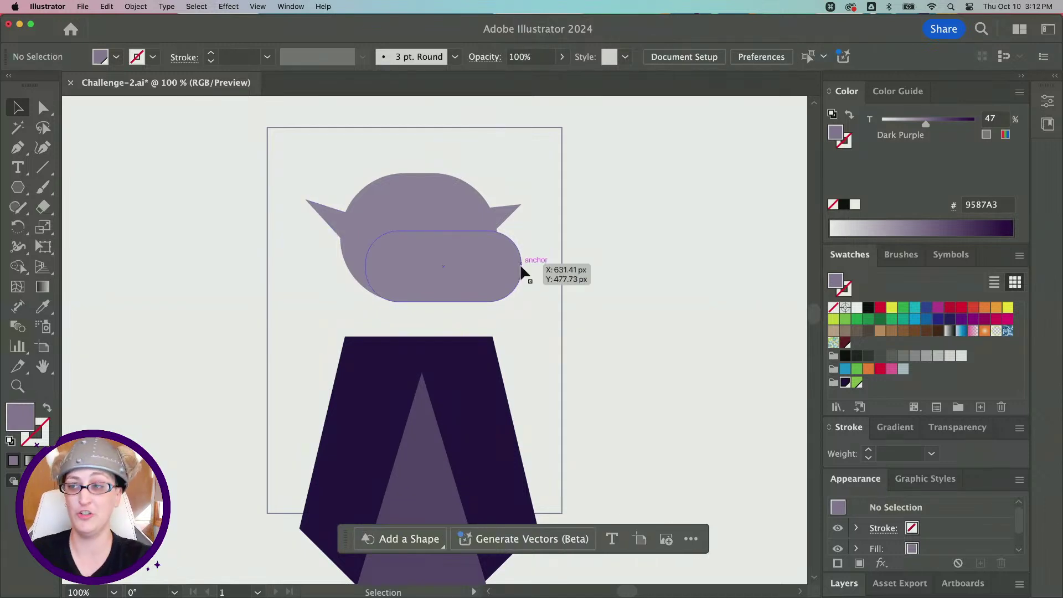
Move the right ear slightly inward so it overlaps the head more
{"action": "left_click", "coordinate": [505, 208]}
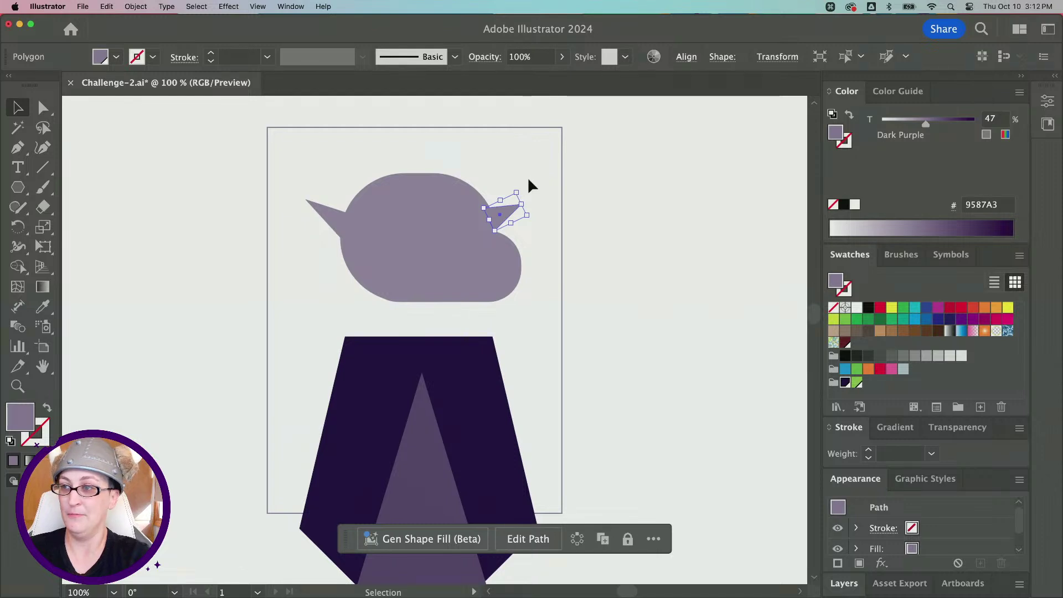
{"action": "left_click_drag", "start_coordinate": [520, 189], "coordinate": [498, 214]}
{"action": "left_click", "coordinate": [580, 212]}
{"action": "left_click", "coordinate": [523, 216]}
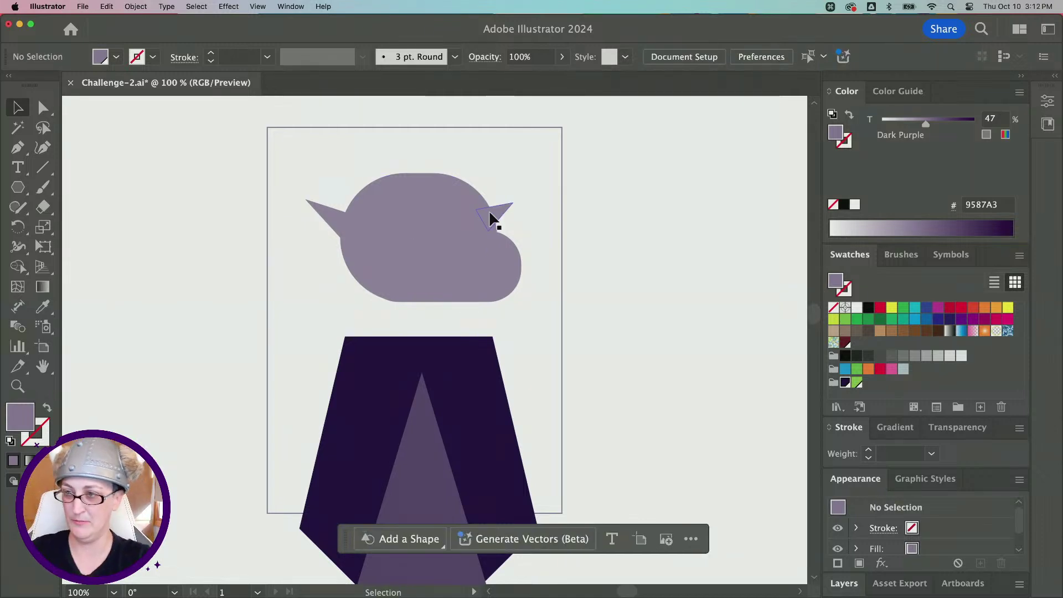
Draw a small triangle below the left ear and match its fill to the body's 100% Dark Purple
{"action": "scroll", "coordinate": [554, 232], "scroll_direction": "up", "scroll_amount": 2}
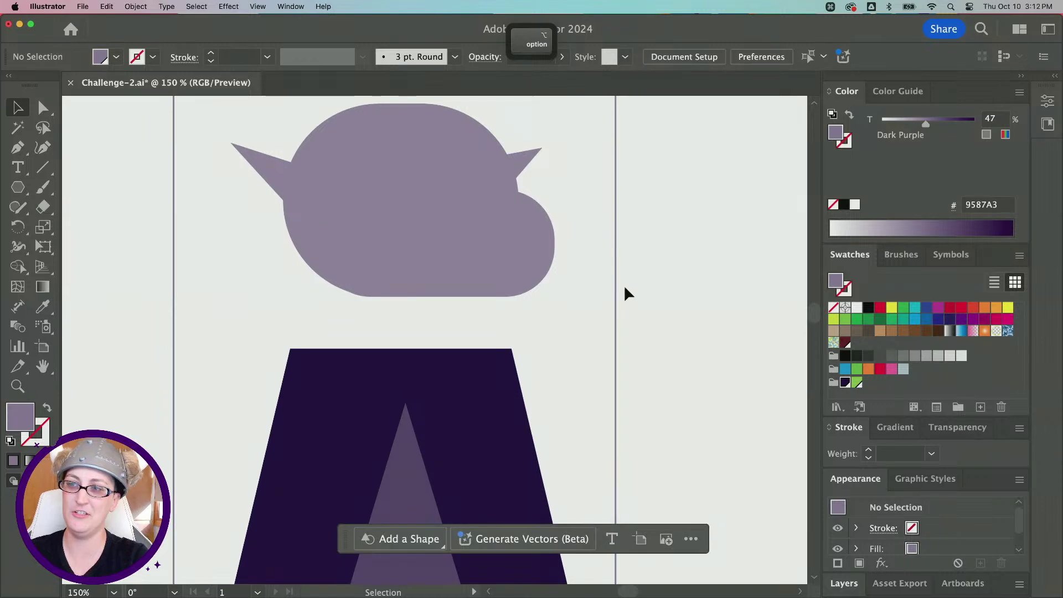
{"action": "left_click", "coordinate": [17, 193]}
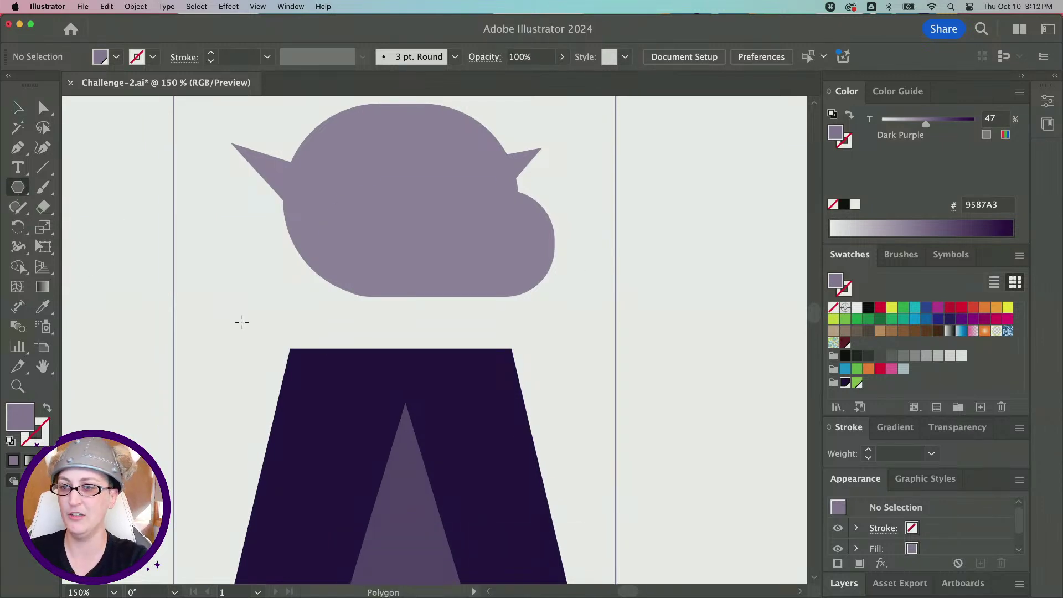
{"action": "left_click_drag", "start_coordinate": [235, 302], "coordinate": [265, 316]}
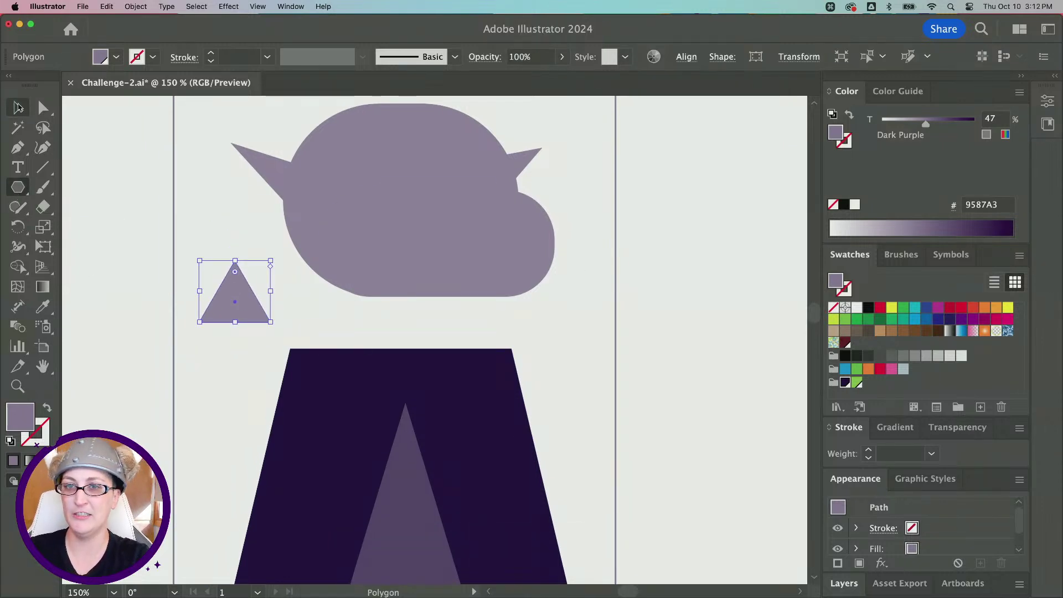
{"action": "key", "text": "i"}
{"action": "left_click", "coordinate": [310, 386]}
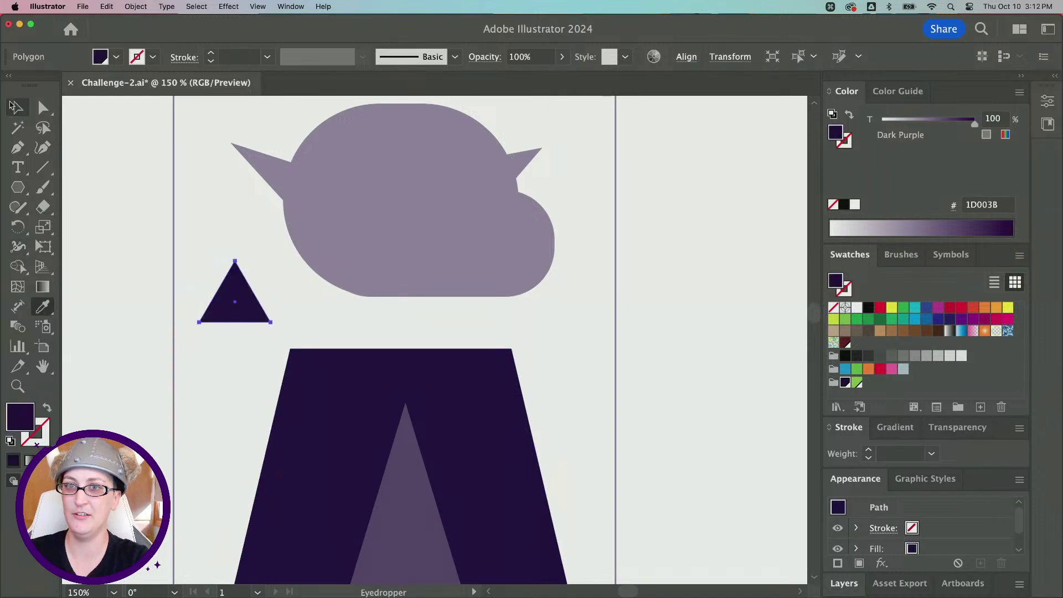
Rotate the dark triangle to point up-left, place it over the body's upper-left corner and enlarge it into a collar shape
{"action": "left_click", "coordinate": [15, 107]}
{"action": "left_click_drag", "start_coordinate": [198, 255], "coordinate": [200, 322]}
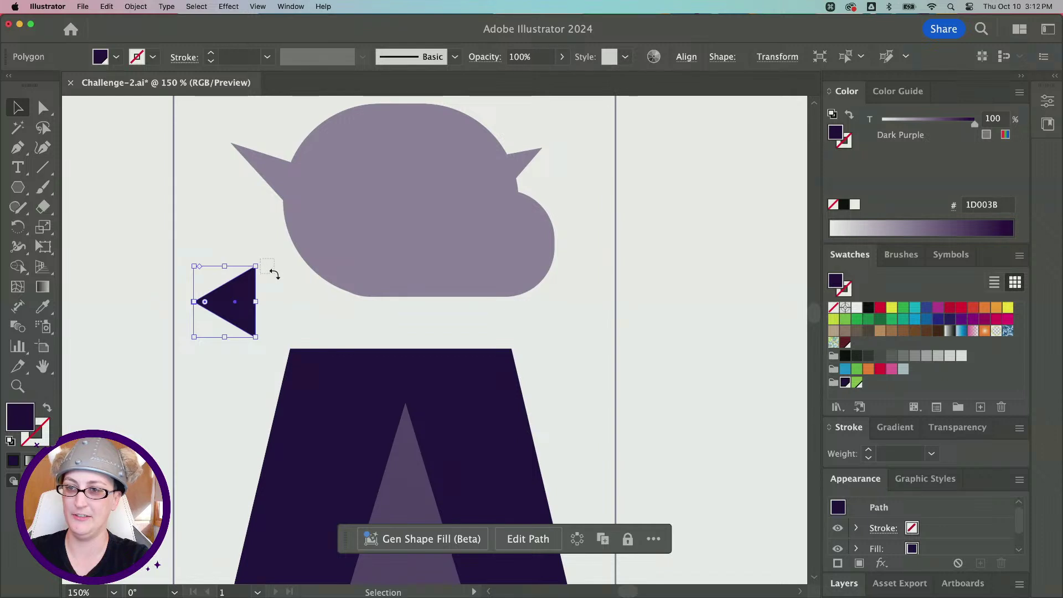
{"action": "left_click", "coordinate": [274, 274]}
{"action": "left_click_drag", "start_coordinate": [248, 320], "coordinate": [217, 281]}
{"action": "left_click_drag", "start_coordinate": [309, 356], "coordinate": [311, 347]}
{"action": "left_click_drag", "start_coordinate": [295, 295], "coordinate": [298, 286]}
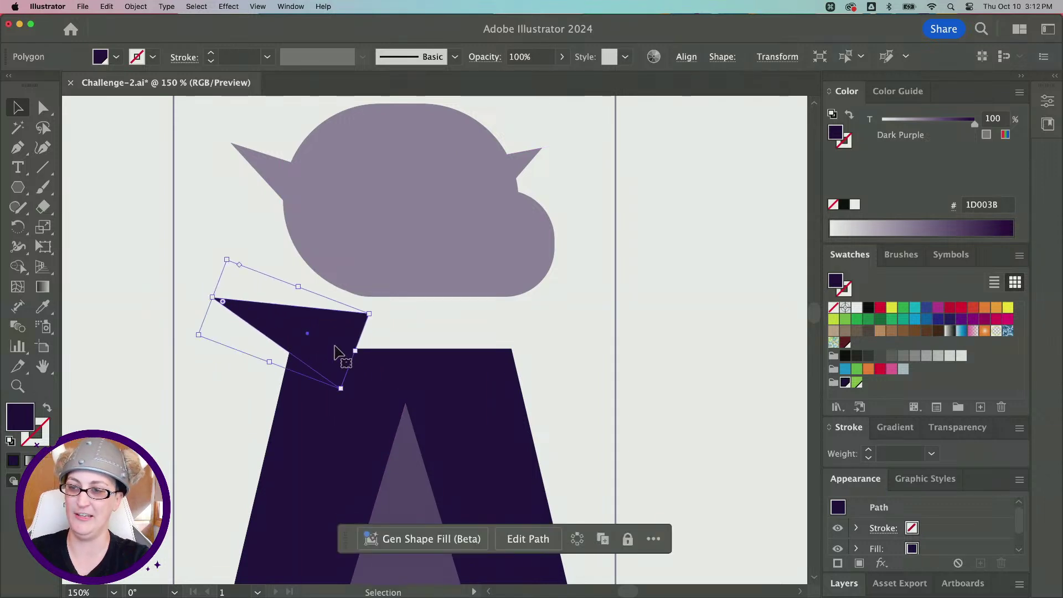
Lengthen the collar triangle toward the body's centre and widen it slightly from its lower edge
{"action": "left_click_drag", "start_coordinate": [354, 353], "coordinate": [417, 373]}
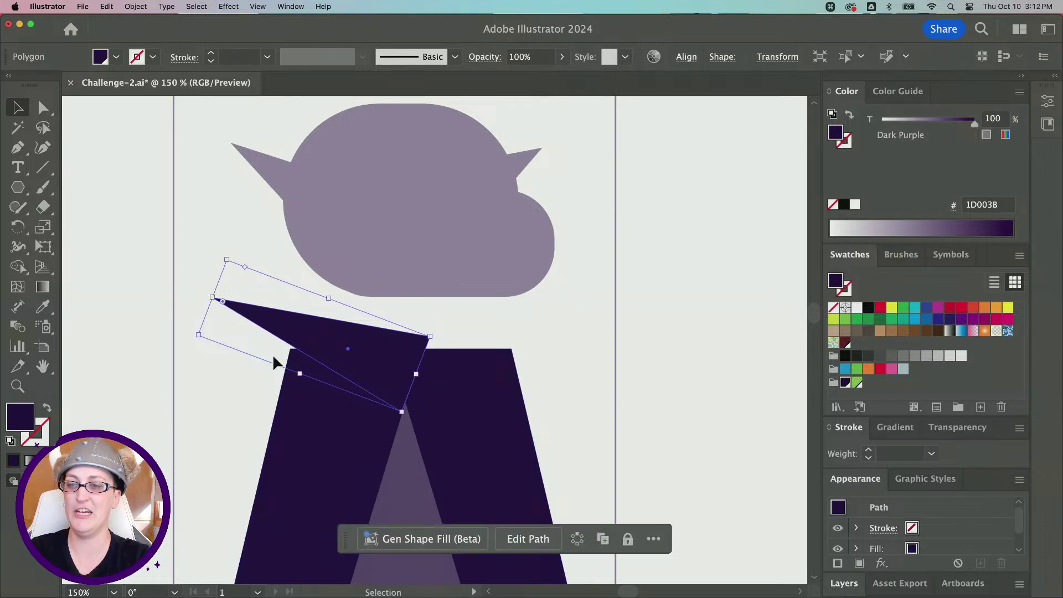
{"action": "left_click", "coordinate": [307, 340]}
{"action": "key", "text": "super+z"}
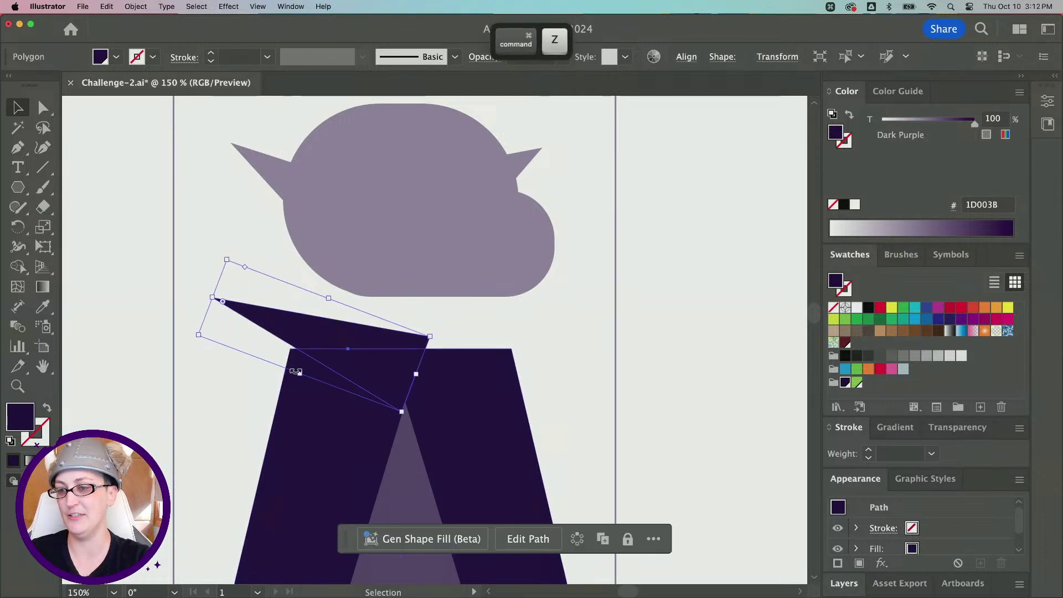
{"action": "left_click_drag", "start_coordinate": [299, 373], "coordinate": [298, 380]}
Create a mirrored copy of the dark collar triangle, reflected across the vertical axis
{"action": "left_click", "coordinate": [153, 6]}
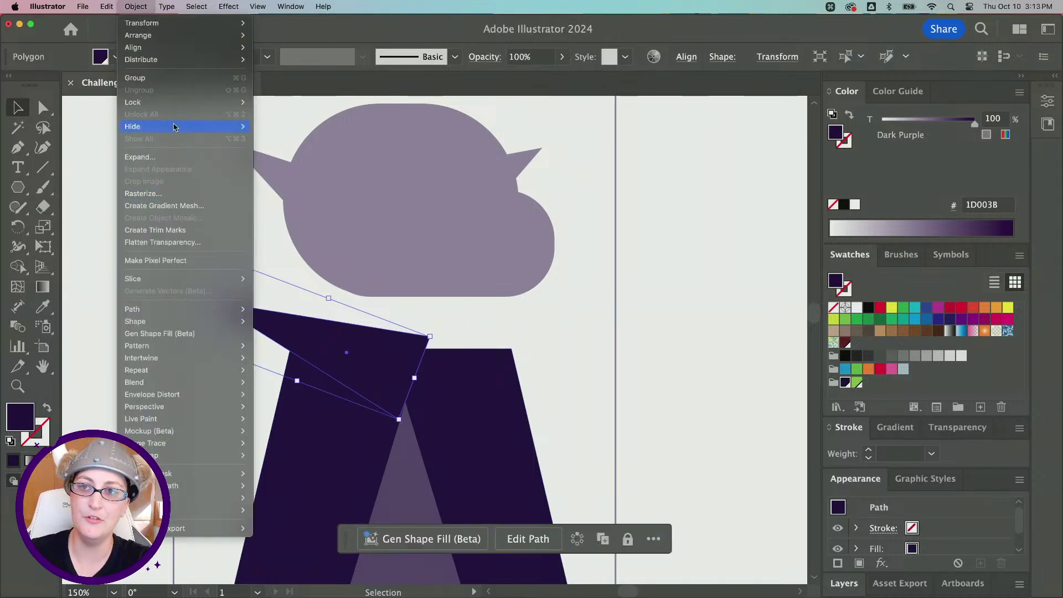
{"action": "mouse_move", "coordinate": [165, 26]}
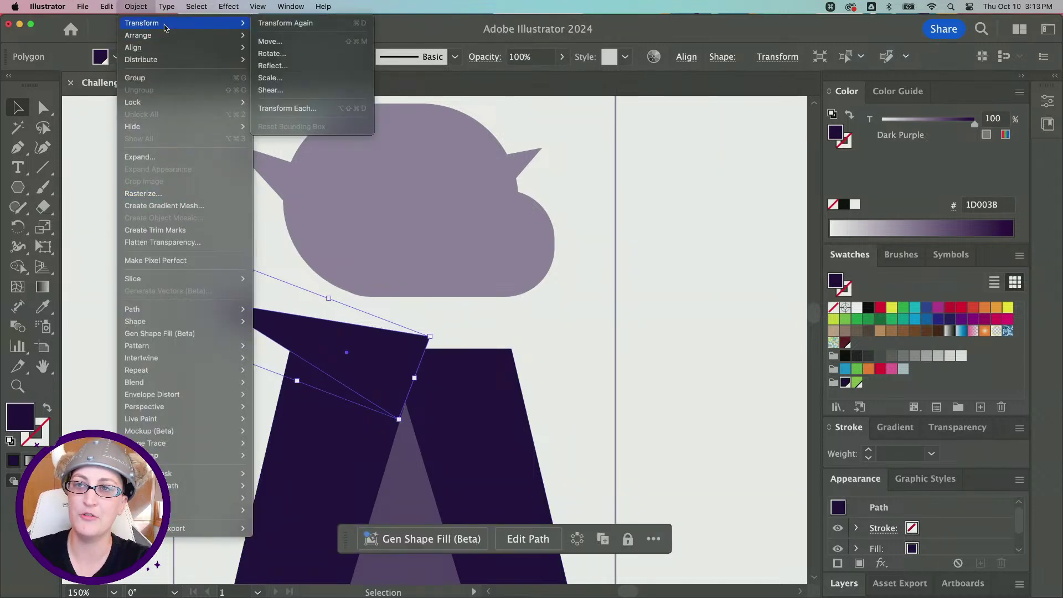
{"action": "left_click", "coordinate": [310, 68]}
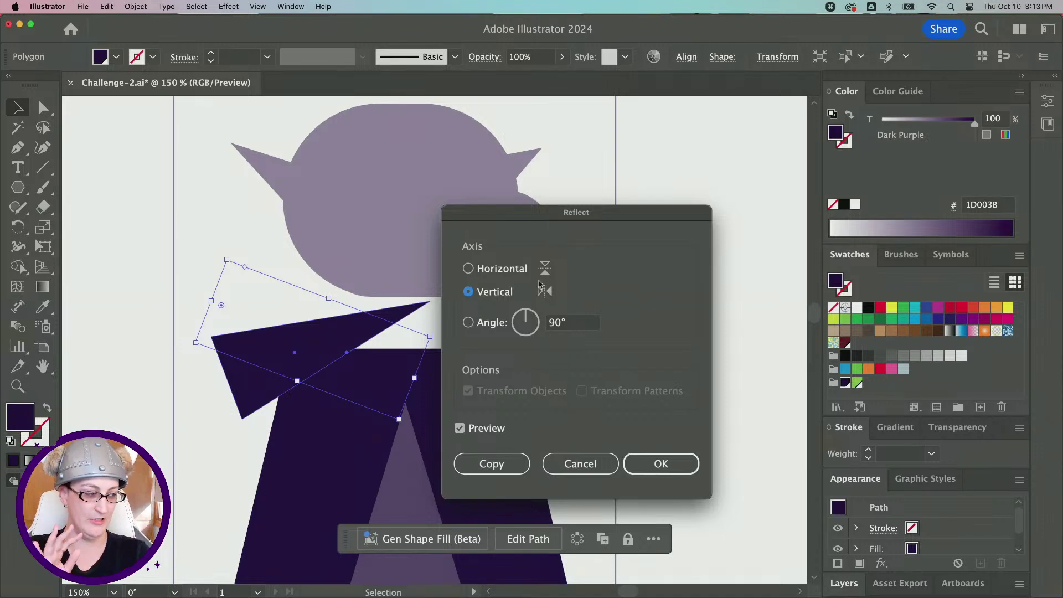
{"action": "left_click", "coordinate": [506, 270]}
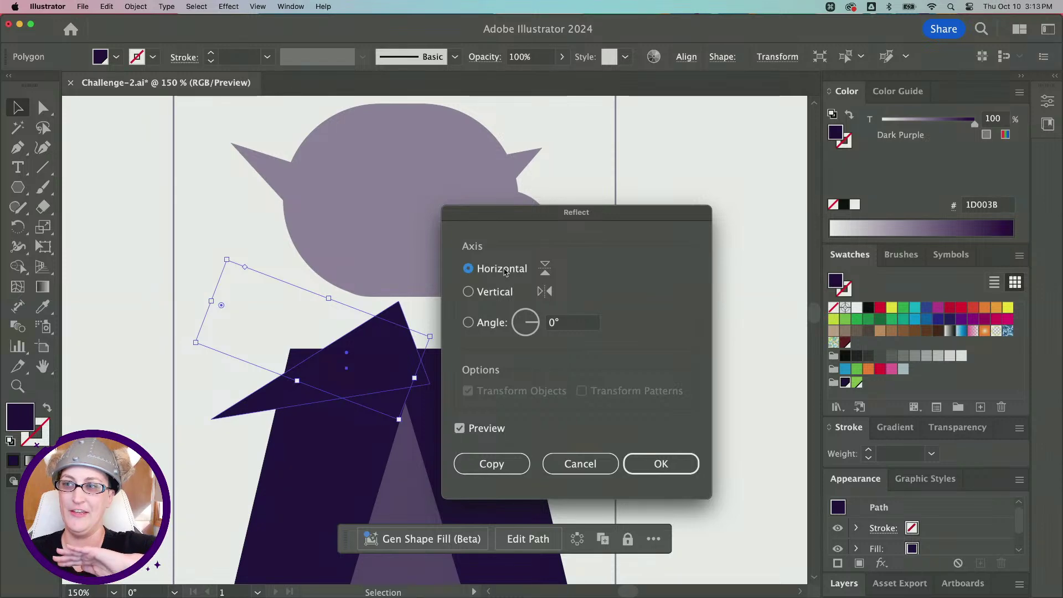
{"action": "left_click", "coordinate": [482, 293]}
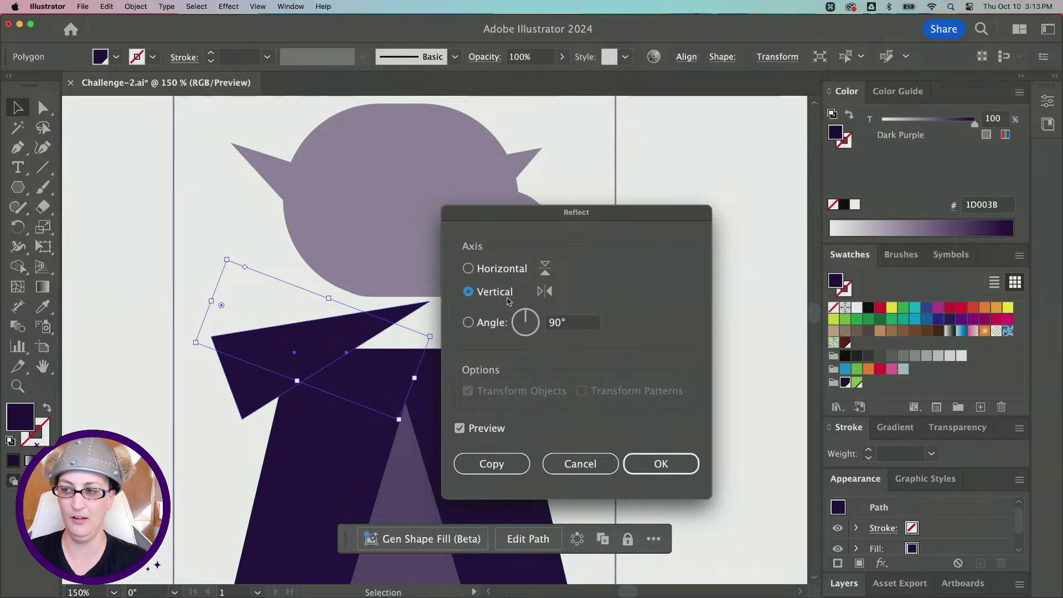
{"action": "left_click", "coordinate": [498, 463]}
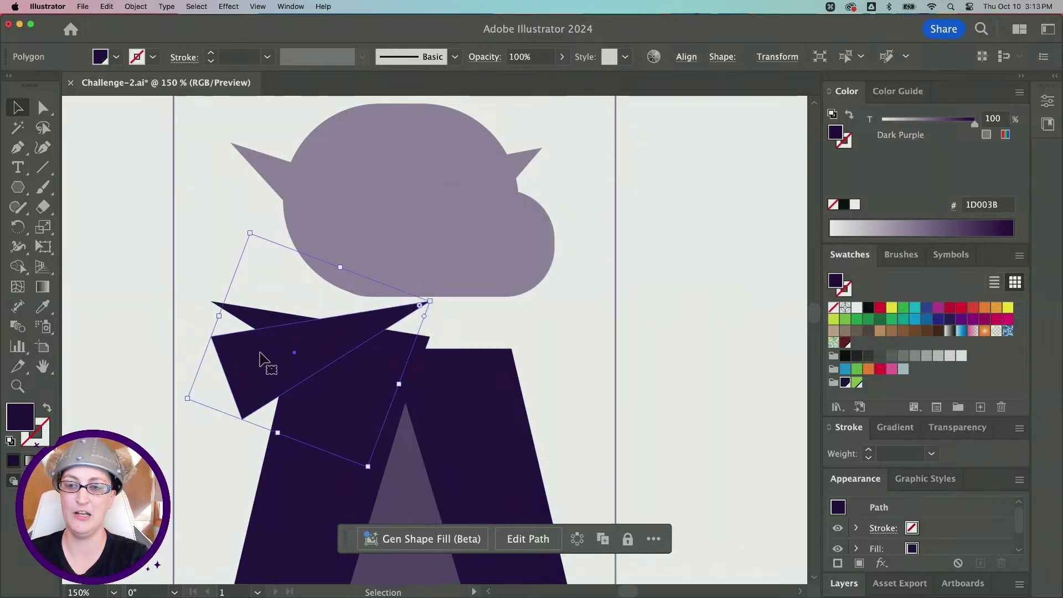
Place the mirrored triangle on the body's upper-right corner, adjust where the collar halves meet at the centre, and shorten the right half slightly
{"action": "left_click_drag", "start_coordinate": [262, 357], "coordinate": [491, 348]}
{"action": "left_click", "coordinate": [647, 422]}
{"action": "scroll", "coordinate": [527, 398], "scroll_direction": "down", "scroll_amount": 4}
{"action": "scroll", "coordinate": [526, 394], "scroll_direction": "up", "scroll_amount": 3}
{"action": "left_click_drag", "start_coordinate": [560, 312], "coordinate": [285, 312]}
{"action": "left_click_drag", "start_coordinate": [430, 335], "coordinate": [420, 336]}
{"action": "left_click", "coordinate": [503, 344]}
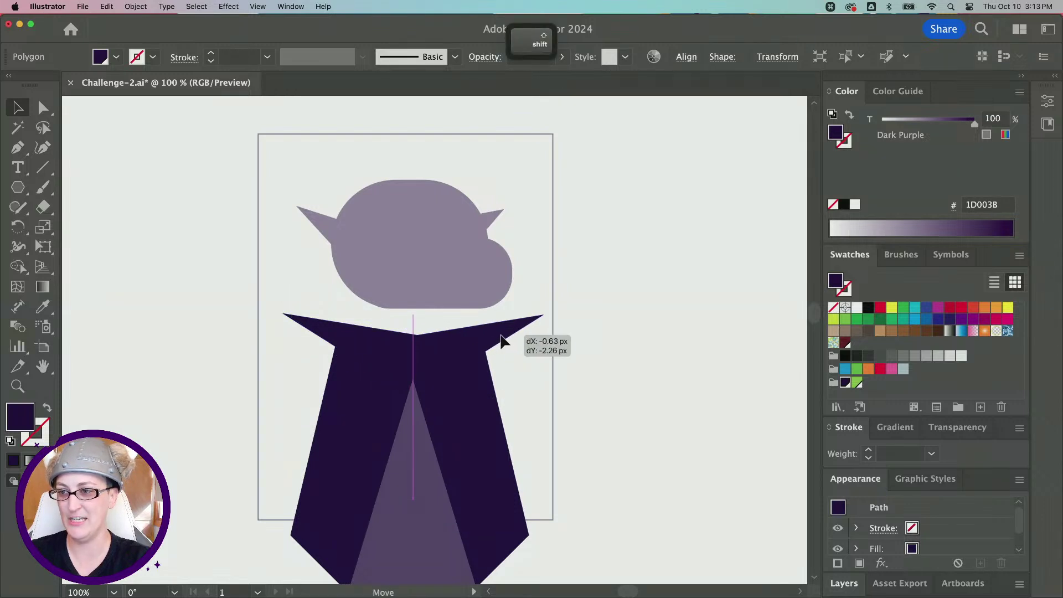
{"action": "left_click_drag", "start_coordinate": [547, 315], "coordinate": [543, 311]}
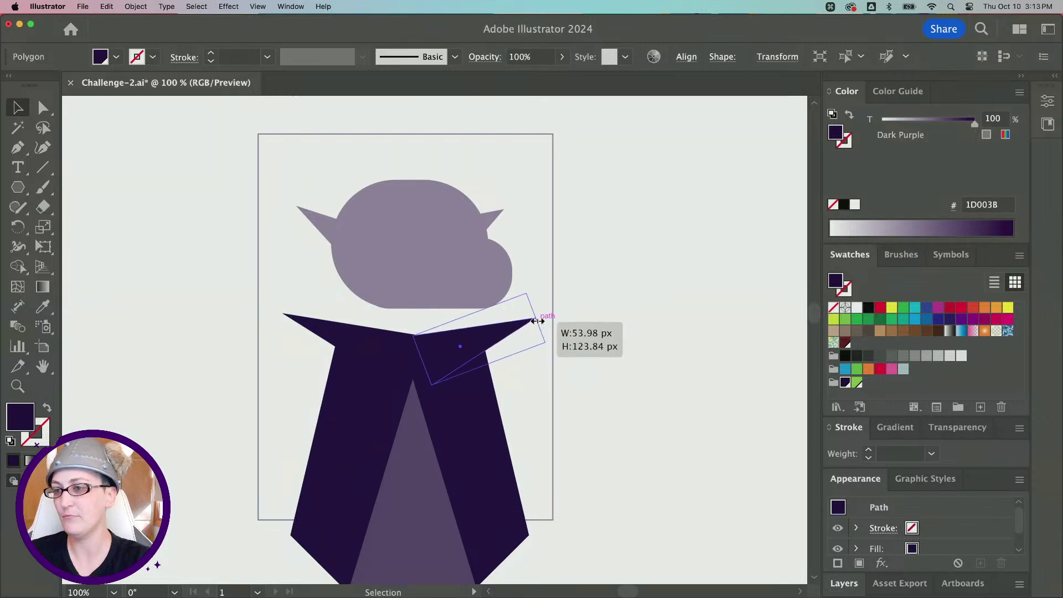
{"action": "left_click", "coordinate": [642, 333]}
Draw a circle between the head and the collar and match its fill to the head's 47% Dark Purple
{"action": "scroll", "coordinate": [631, 332], "scroll_direction": "down", "scroll_amount": 2}
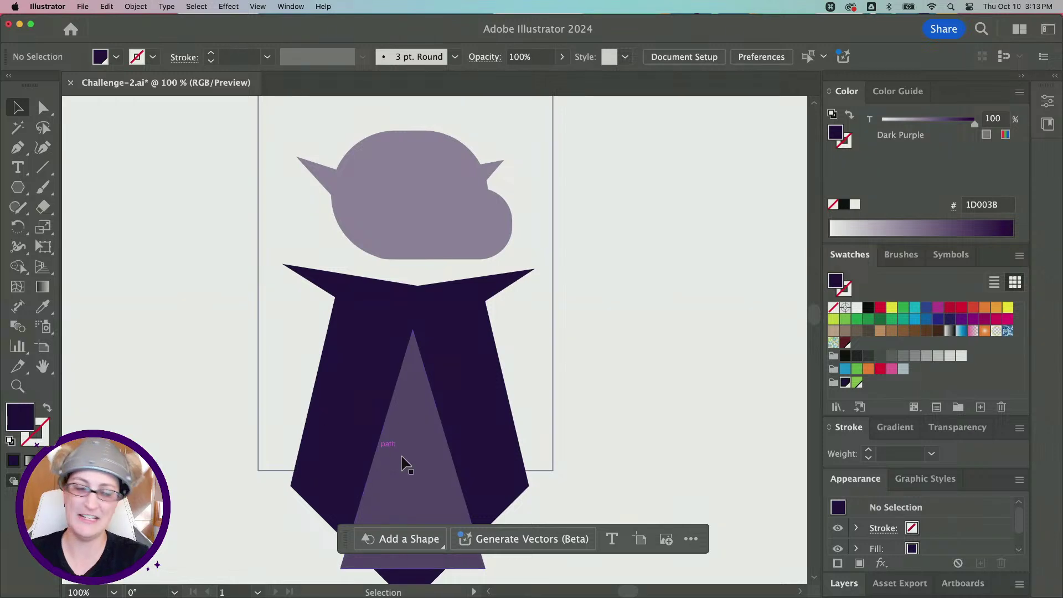
{"action": "scroll", "coordinate": [371, 506], "scroll_direction": "right", "scroll_amount": 3}
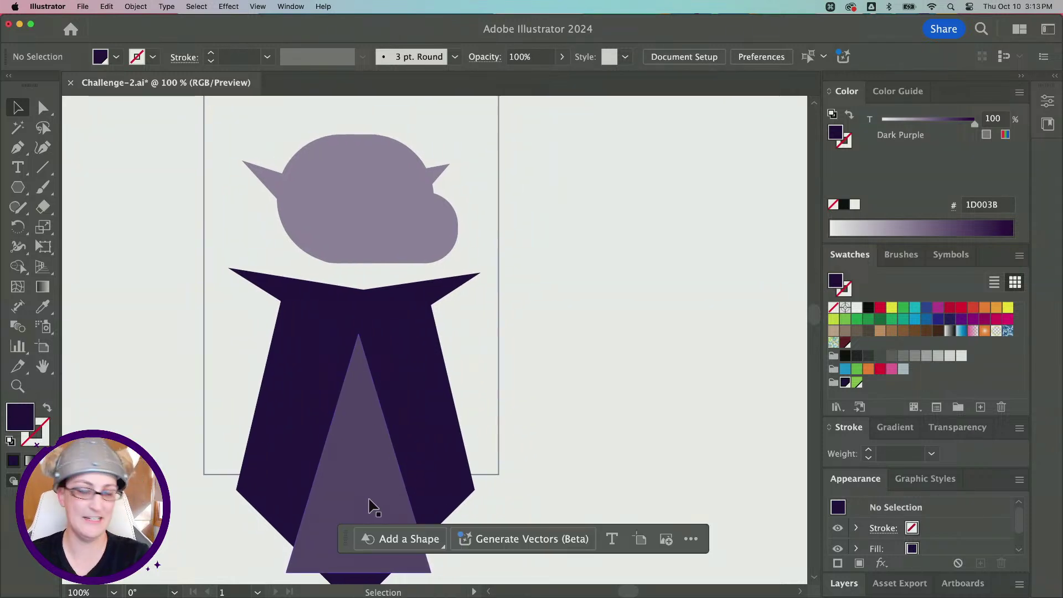
{"action": "left_click_drag", "start_coordinate": [17, 187], "coordinate": [84, 228]}
{"action": "left_click_drag", "start_coordinate": [337, 268], "coordinate": [416, 333]}
{"action": "key", "text": "i"}
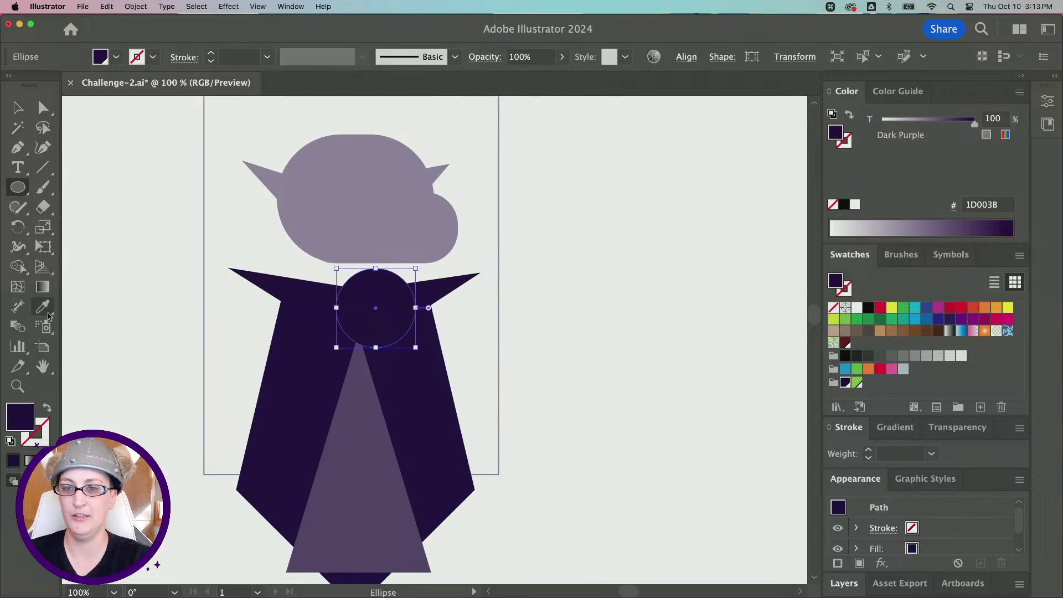
{"action": "left_click", "coordinate": [351, 186]}
{"action": "key", "text": "v"}
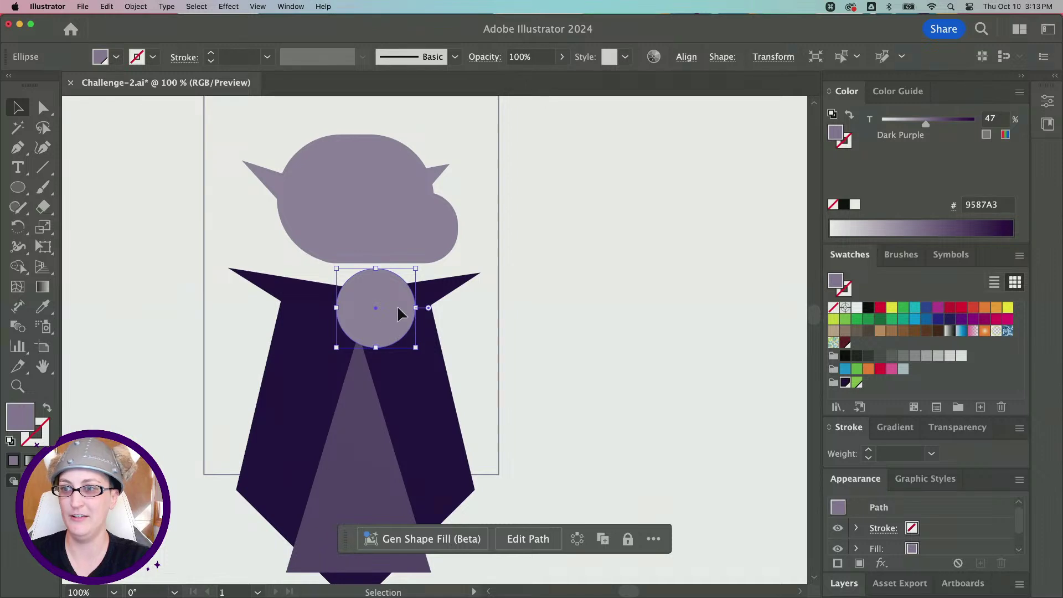
Move the circle up to overlap the head's underside, centre it between the collar points and enlarge it slightly
{"action": "left_click_drag", "start_coordinate": [398, 308], "coordinate": [382, 286]}
{"action": "left_click_drag", "start_coordinate": [360, 250], "coordinate": [473, 191]}
{"action": "key", "text": "cmd+z"}
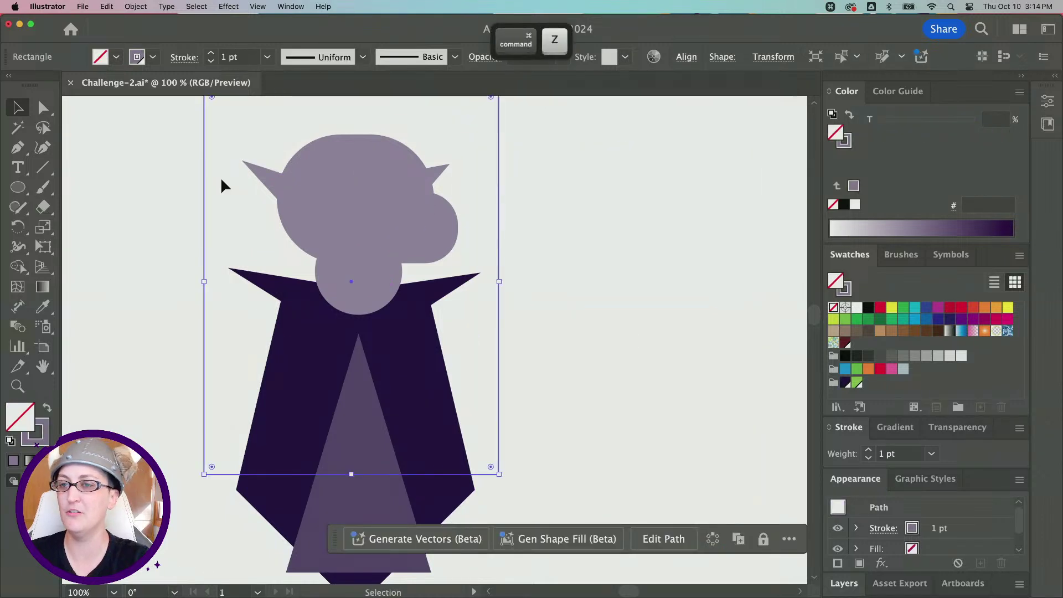
{"action": "scroll", "coordinate": [200, 188], "scroll_direction": "up", "scroll_amount": 3}
{"action": "left_click", "coordinate": [264, 222]}
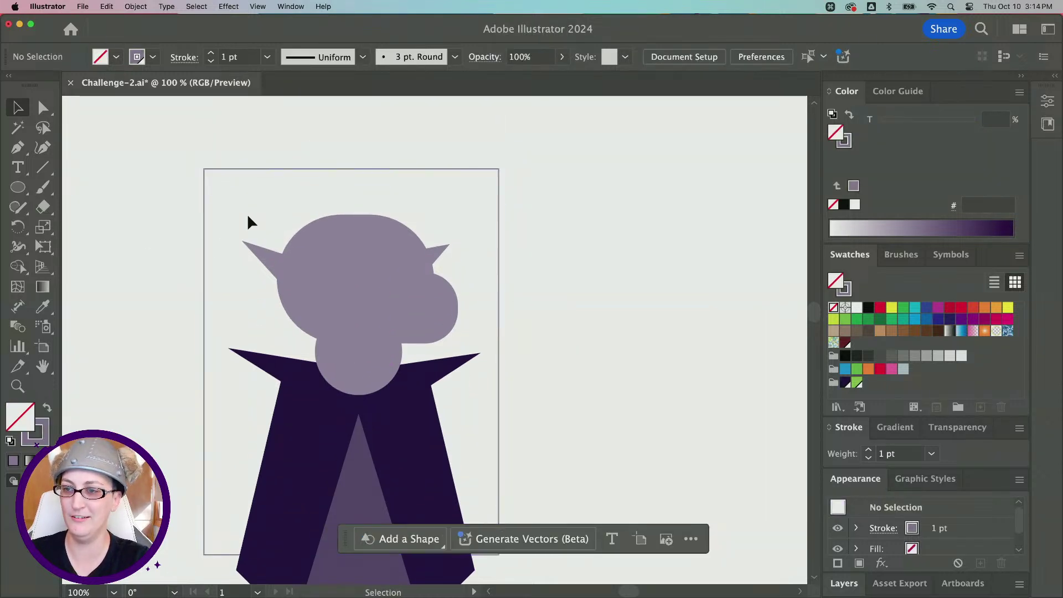
Bring the head shapes and both ears to the front, above the collar
{"action": "left_click_drag", "start_coordinate": [247, 214], "coordinate": [443, 331]}
{"action": "scroll", "coordinate": [463, 330], "scroll_direction": "down", "scroll_amount": 3}
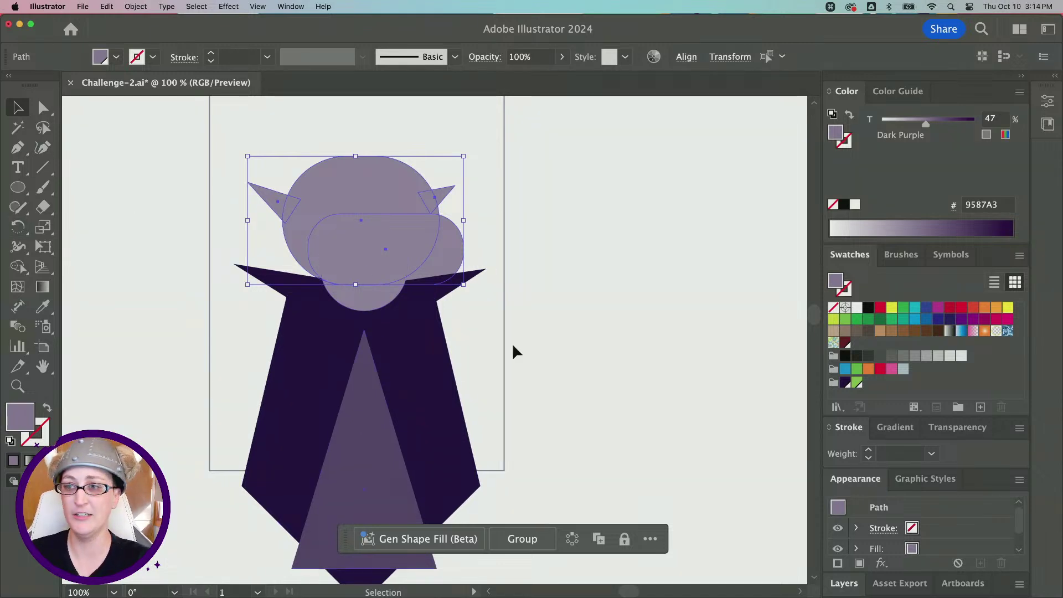
{"action": "left_click_drag", "start_coordinate": [386, 200], "coordinate": [393, 308]}
{"action": "key", "text": "super+z"}
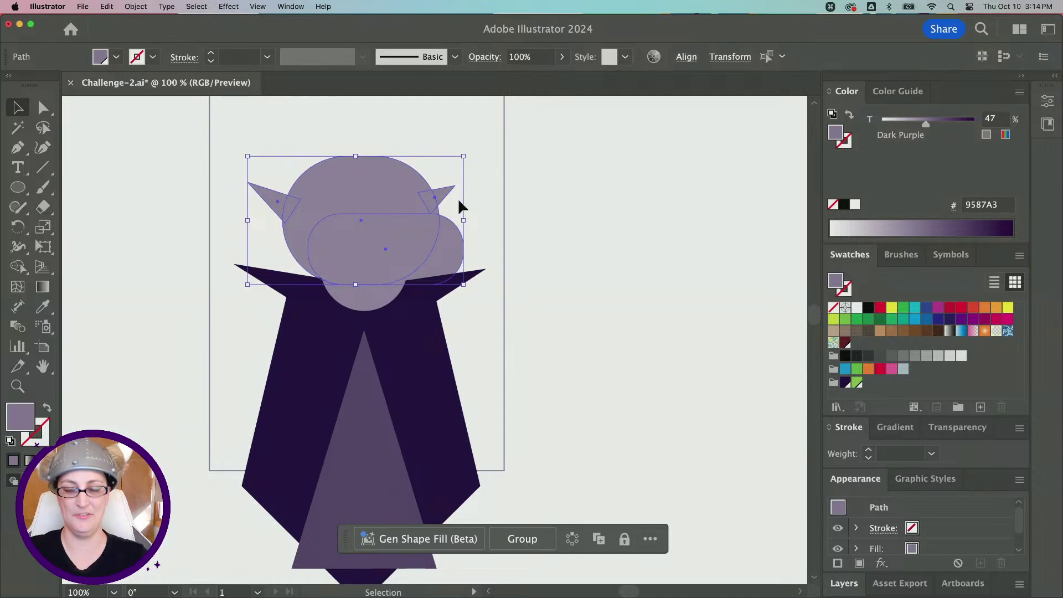
{"action": "left_click", "coordinate": [128, 6]}
{"action": "mouse_move", "coordinate": [161, 35]}
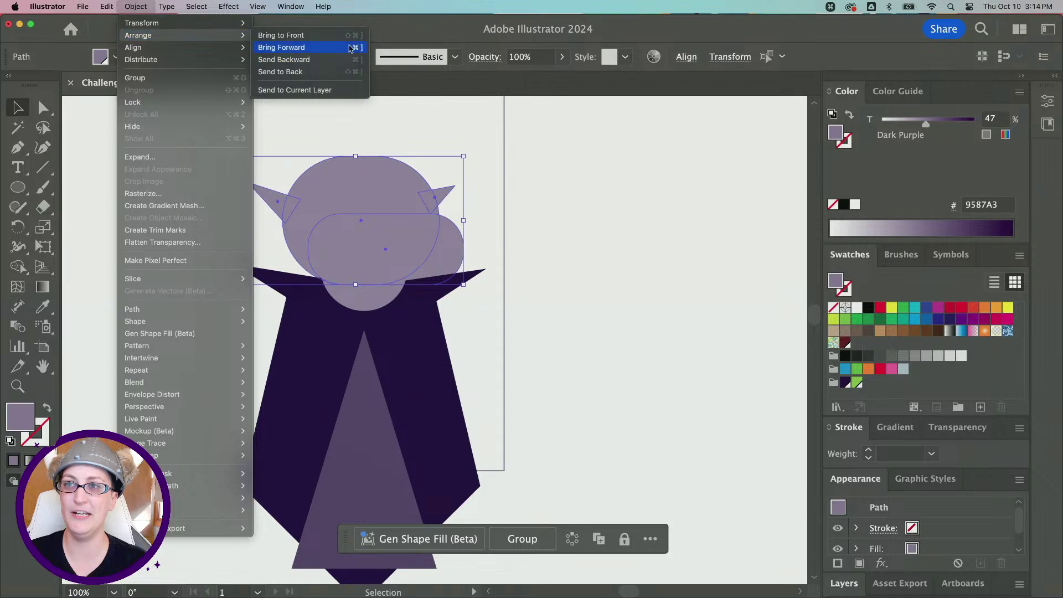
{"action": "left_click", "coordinate": [335, 36]}
Try lowering the head and ears slightly over the collar
{"action": "left_click_drag", "start_coordinate": [392, 202], "coordinate": [393, 213]}
{"action": "scroll", "coordinate": [412, 351], "scroll_direction": "up", "scroll_amount": 2}
{"action": "scroll", "coordinate": [413, 352], "scroll_direction": "left", "scroll_amount": 1}
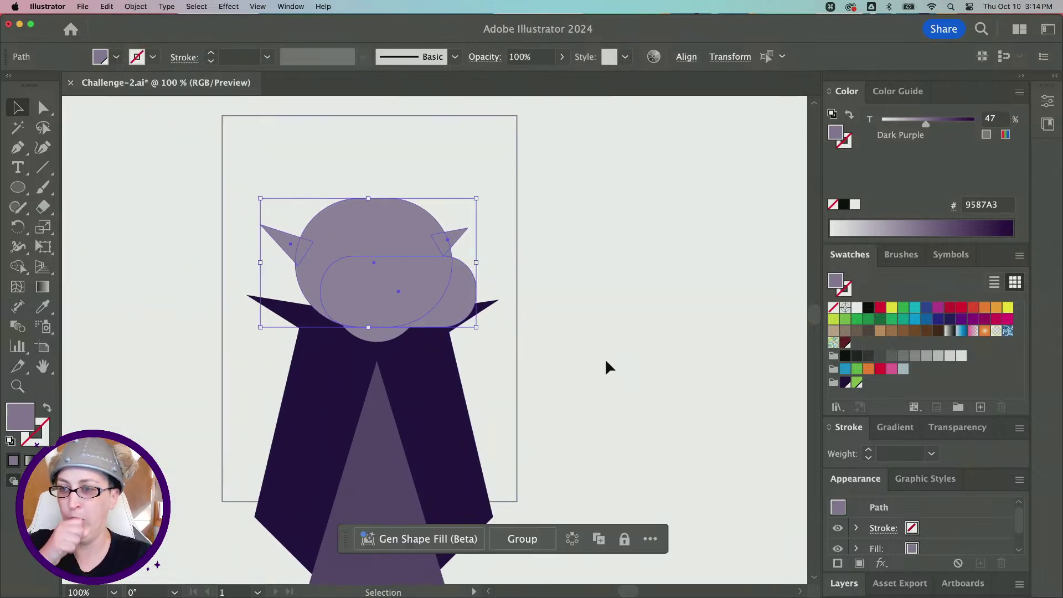
{"action": "scroll", "coordinate": [604, 358], "scroll_direction": "down", "scroll_amount": 2}
{"action": "scroll", "coordinate": [605, 357], "scroll_direction": "left", "scroll_amount": 1}
{"action": "key", "text": "super+z"}
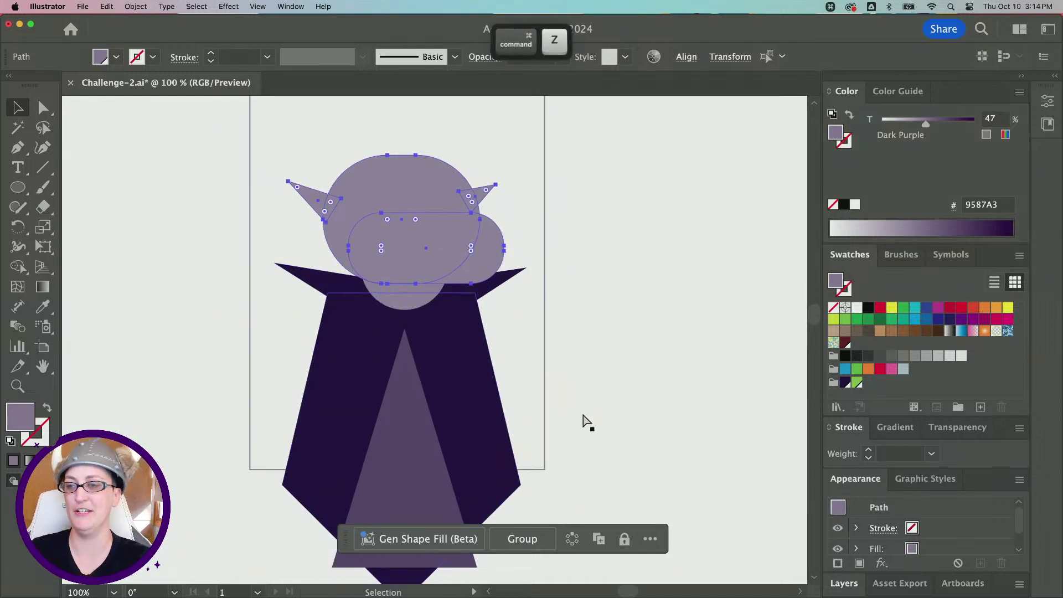
Scale the head, ears and lower circle down together, keeping them seated on the collar
{"action": "scroll", "coordinate": [648, 366], "scroll_direction": "down", "scroll_amount": 1}
{"action": "scroll", "coordinate": [635, 369], "scroll_direction": "down", "scroll_amount": 1}
{"action": "left_click", "coordinate": [597, 377]}
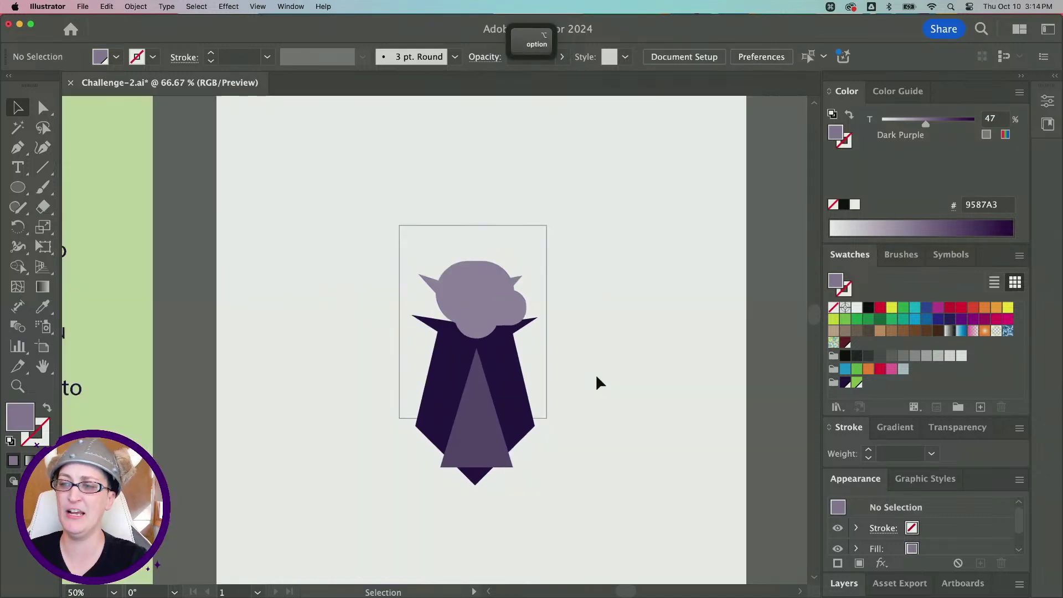
{"action": "scroll", "coordinate": [596, 374], "scroll_direction": "down", "scroll_amount": 1}
{"action": "scroll", "coordinate": [518, 364], "scroll_direction": "right", "scroll_amount": 2}
{"action": "scroll", "coordinate": [497, 350], "scroll_direction": "up", "scroll_amount": 5}
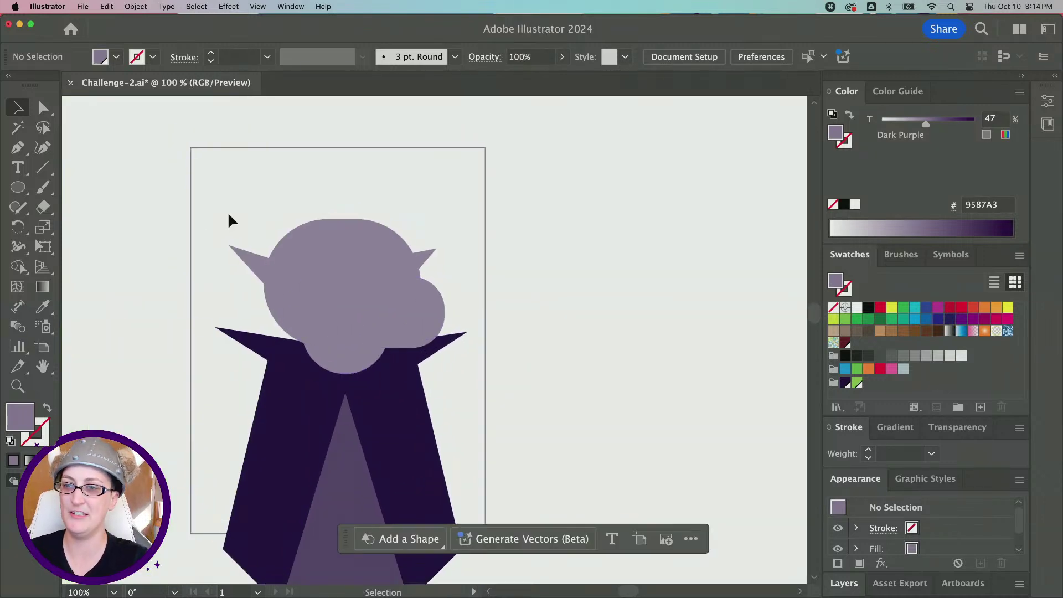
{"action": "left_click_drag", "start_coordinate": [447, 300], "coordinate": [340, 249]}
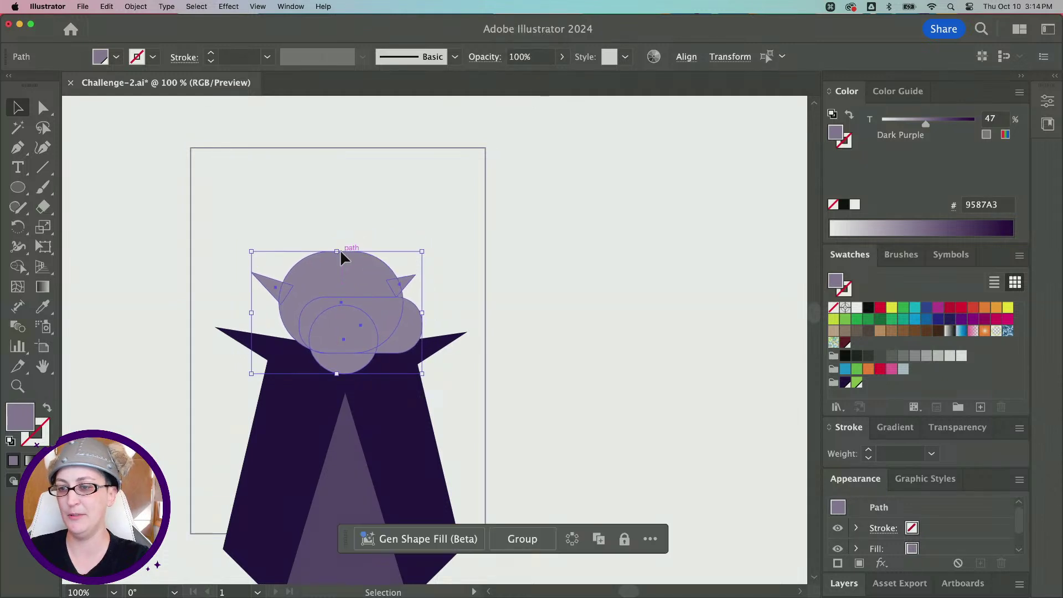
{"action": "key", "text": "super+z"}
{"action": "key", "text": "super+z"}
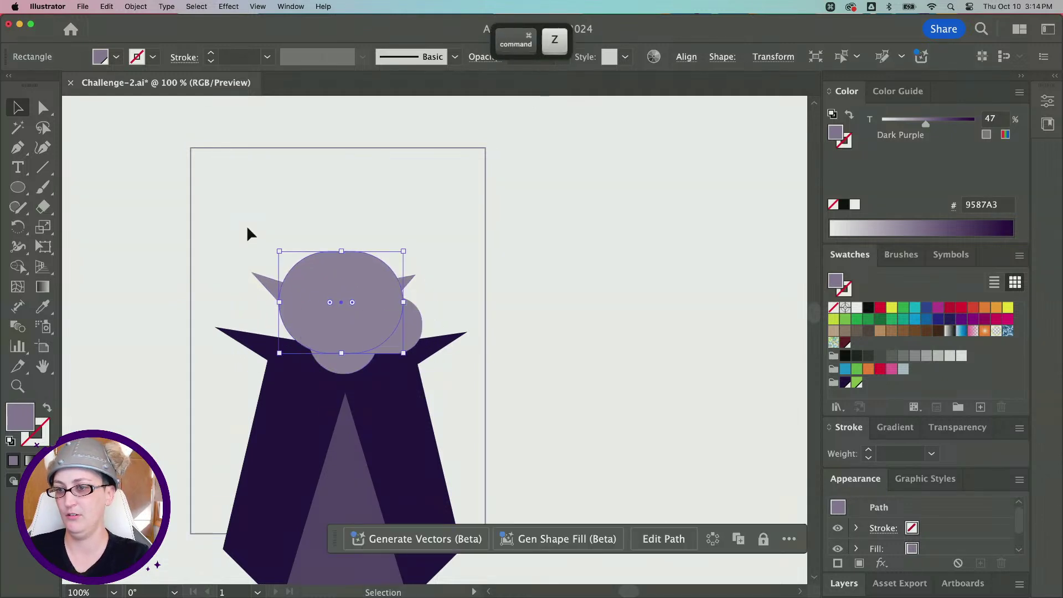
Enlarge the head, ears and lower circle slightly upward as one selection
{"action": "left_click_drag", "start_coordinate": [247, 225], "coordinate": [384, 317]}
{"action": "left_click_drag", "start_coordinate": [337, 247], "coordinate": [337, 247]}
{"action": "left_click", "coordinate": [620, 302]}
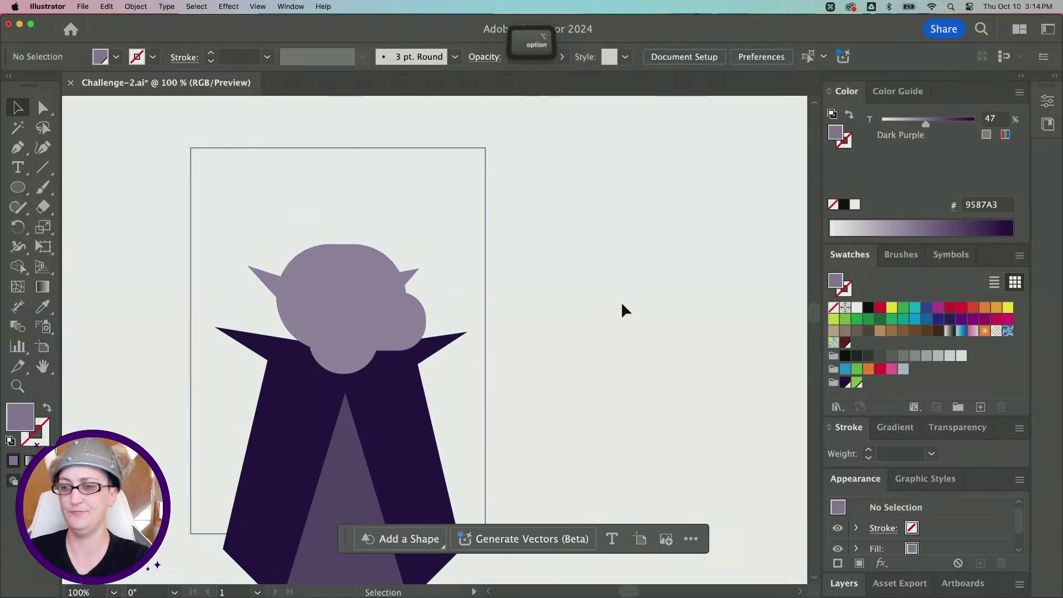
Select the whole figure without the frame rectangle and enlarge it proportionally upward so it fills more of the frame
{"action": "key", "text": "super+minus"}
{"action": "left_click_drag", "start_coordinate": [232, 253], "coordinate": [596, 499]}
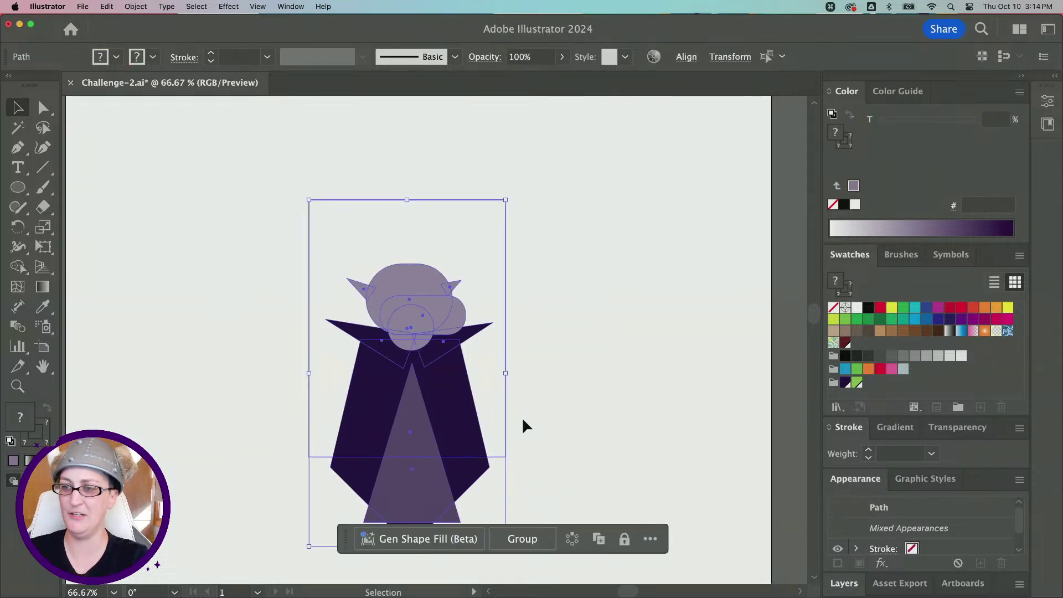
{"action": "scroll", "coordinate": [498, 332], "scroll_direction": "down", "scroll_amount": 2}
{"action": "scroll", "coordinate": [498, 332], "scroll_direction": "right", "scroll_amount": 2}
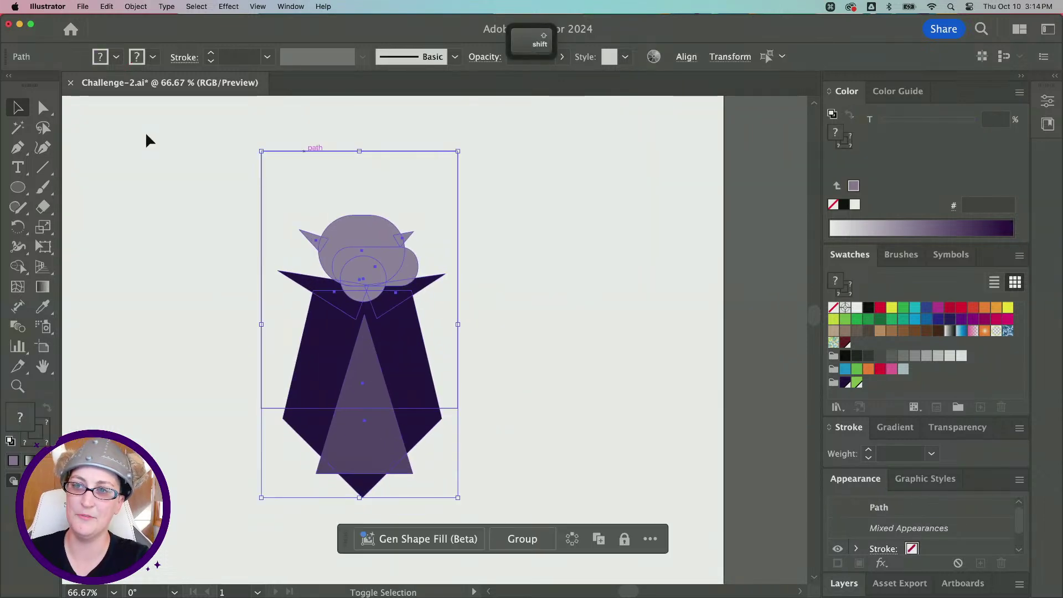
{"action": "key", "text": "shift"}
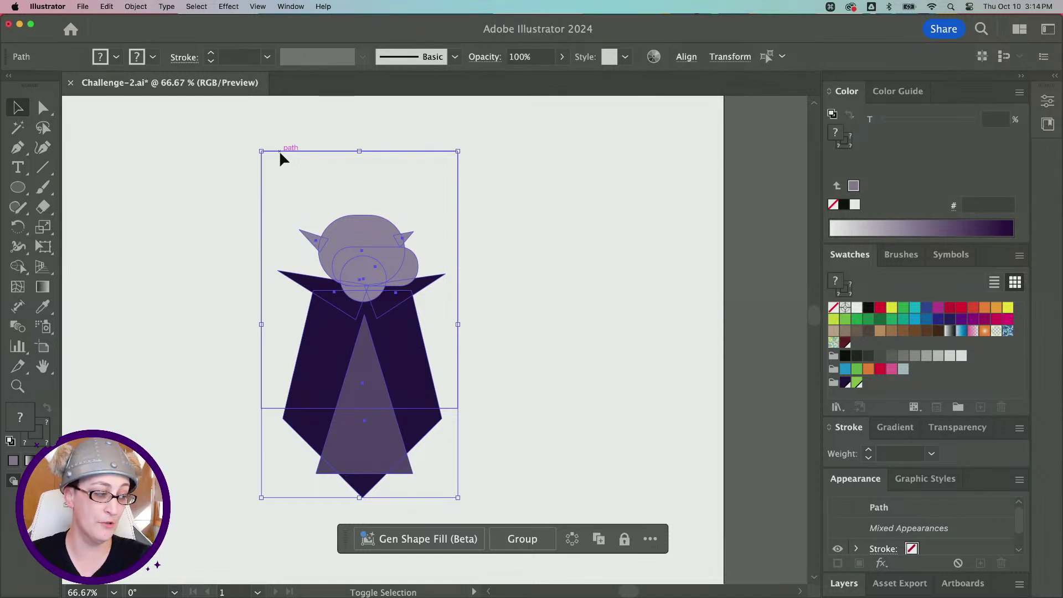
{"action": "key", "text": "shift"}
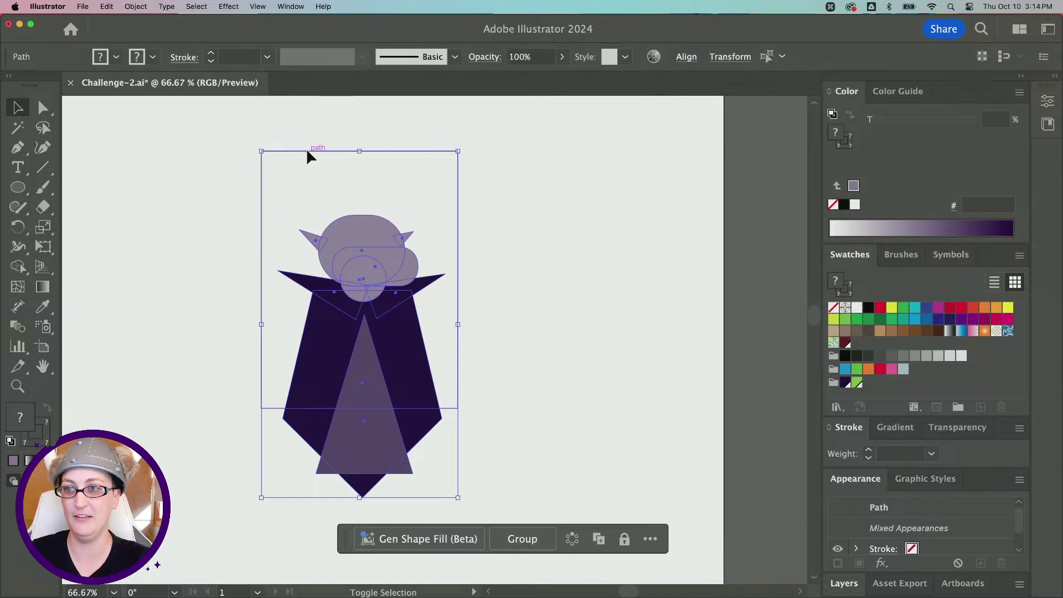
{"action": "left_click", "coordinate": [307, 150], "text": "shift"}
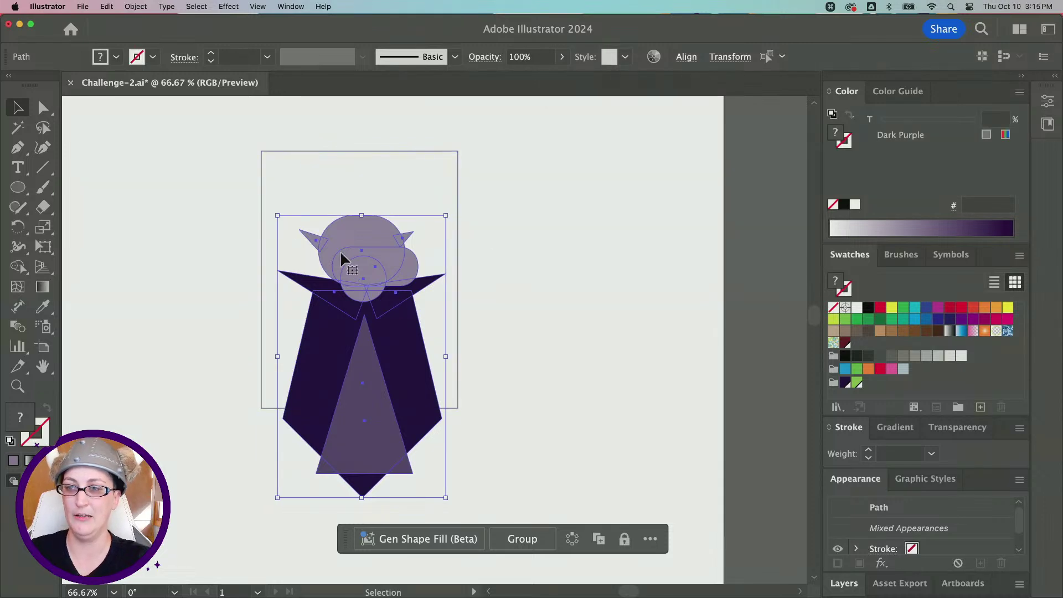
{"action": "left_click_drag", "start_coordinate": [362, 215], "coordinate": [364, 190]}
{"action": "key", "text": "shift"}
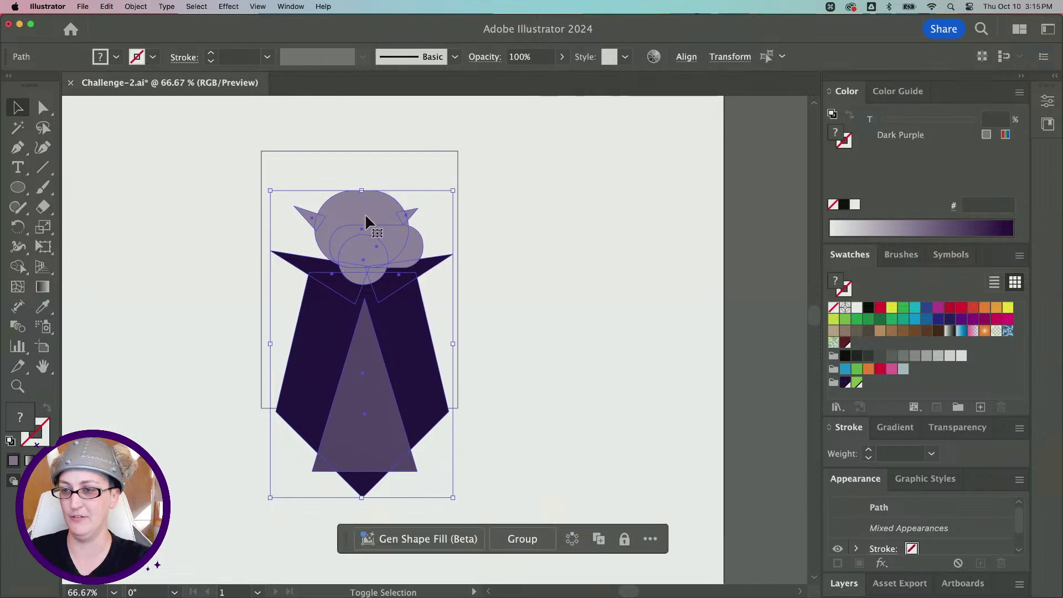
{"action": "key", "text": "shift"}
{"action": "left_click", "coordinate": [492, 285]}
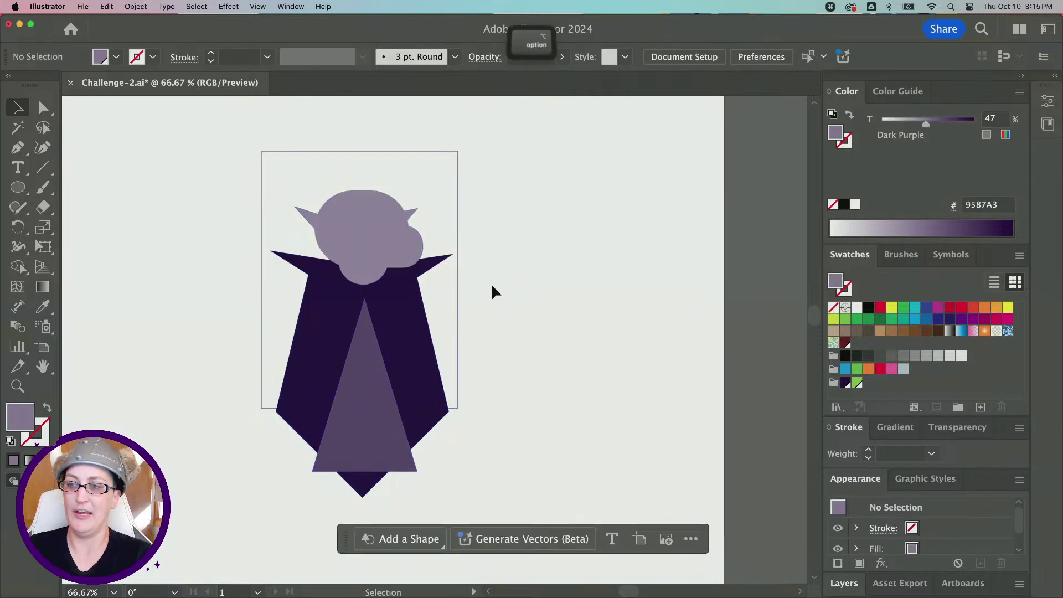
Draw a small upright oval as the left eye on the head and fill it with the collar's 100% Dark Purple
{"action": "scroll", "coordinate": [491, 283], "scroll_direction": "up", "scroll_amount": 2}
{"action": "scroll", "coordinate": [159, 273], "scroll_direction": "up", "scroll_amount": 1}
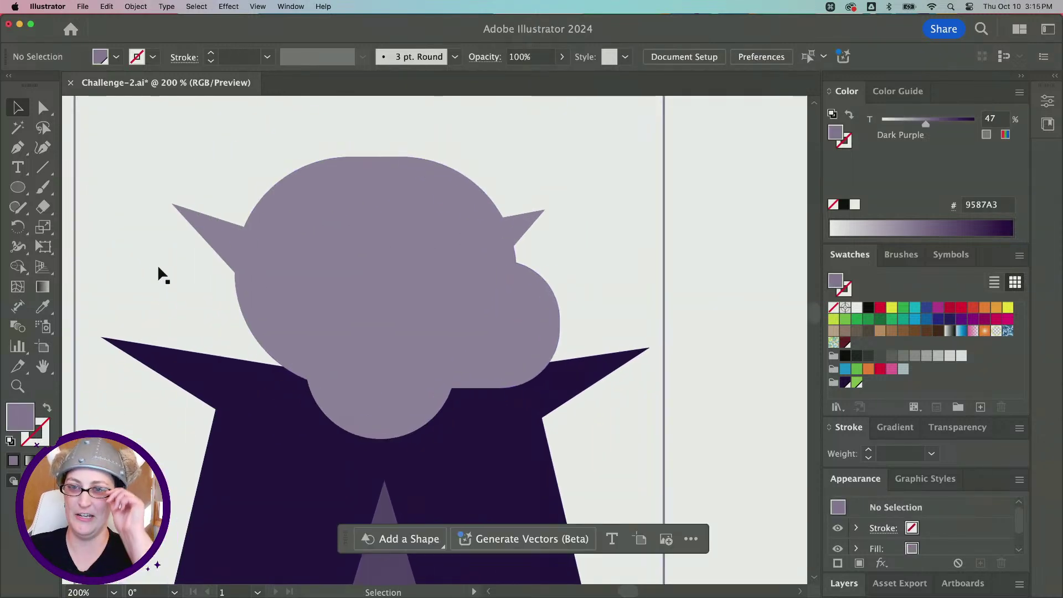
{"action": "left_click", "coordinate": [14, 189]}
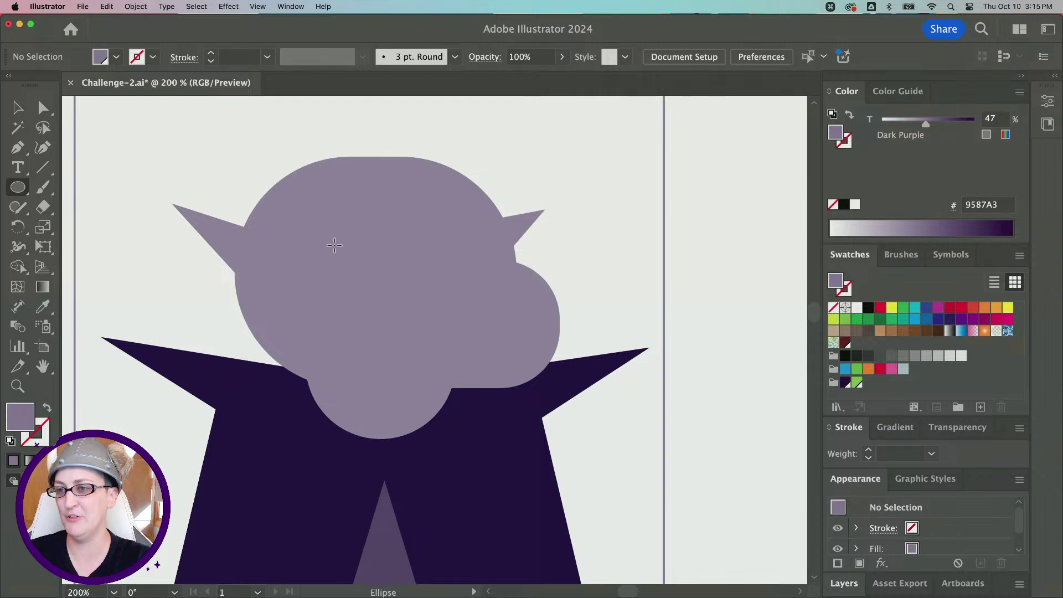
{"action": "left_click_drag", "start_coordinate": [334, 245], "coordinate": [355, 272]}
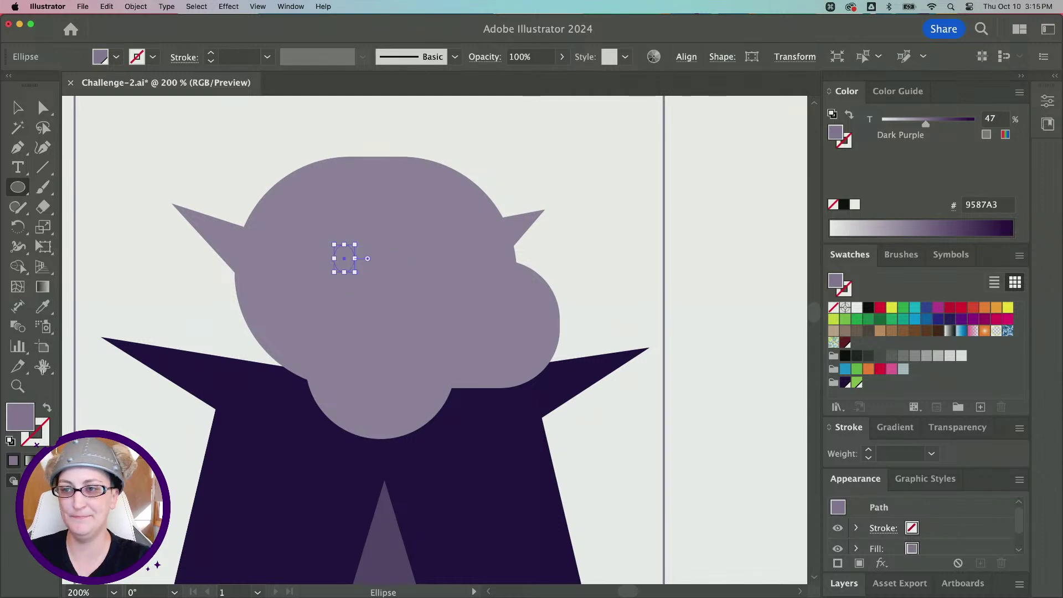
{"action": "left_click", "coordinate": [42, 305]}
{"action": "left_click", "coordinate": [162, 352]}
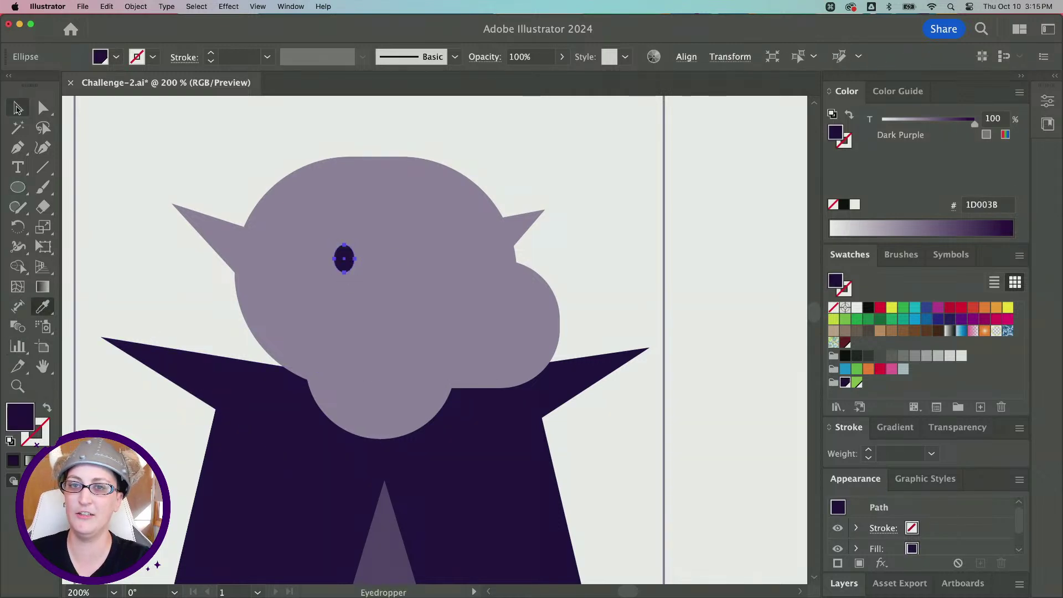
Duplicate the left eye oval across the head to form a matching right eye at about the same height
{"action": "left_click", "coordinate": [17, 109]}
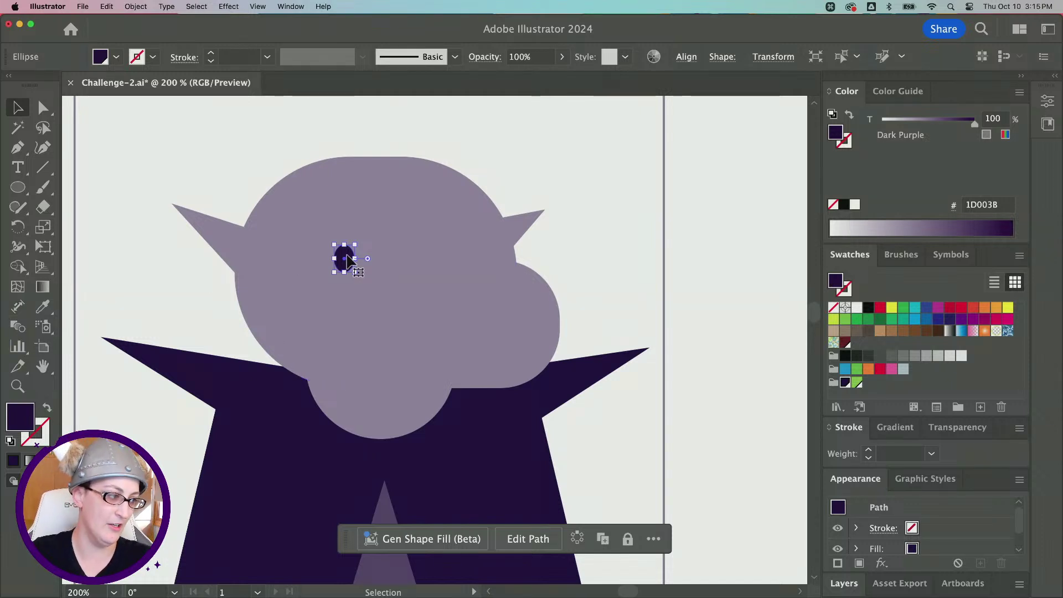
{"action": "left_click_drag", "start_coordinate": [348, 260], "coordinate": [480, 262]}
{"action": "key", "text": "alt"}
{"action": "key", "text": "alt"}
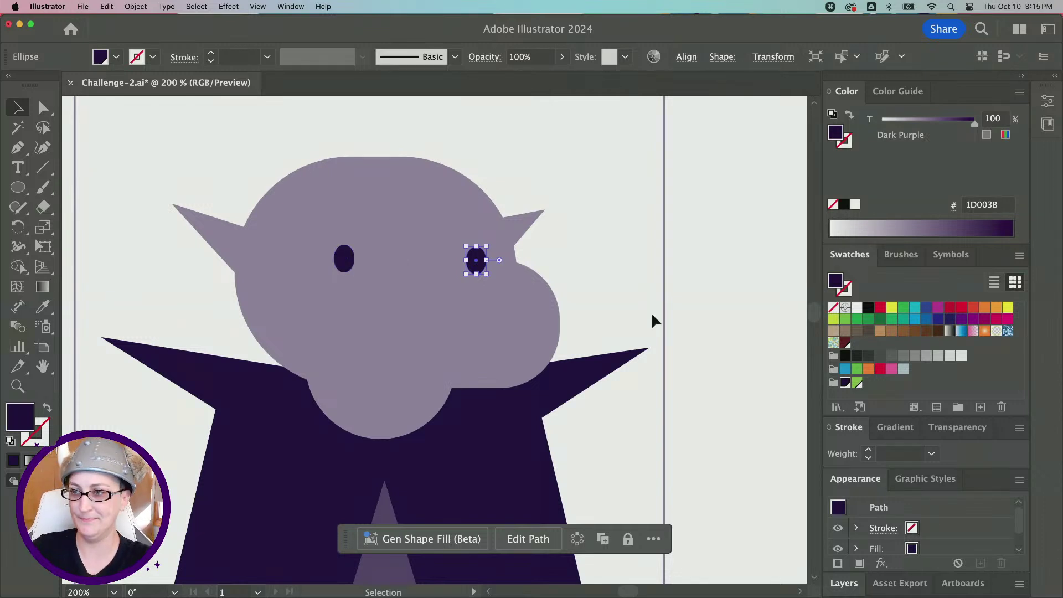
{"action": "left_click", "coordinate": [611, 319]}
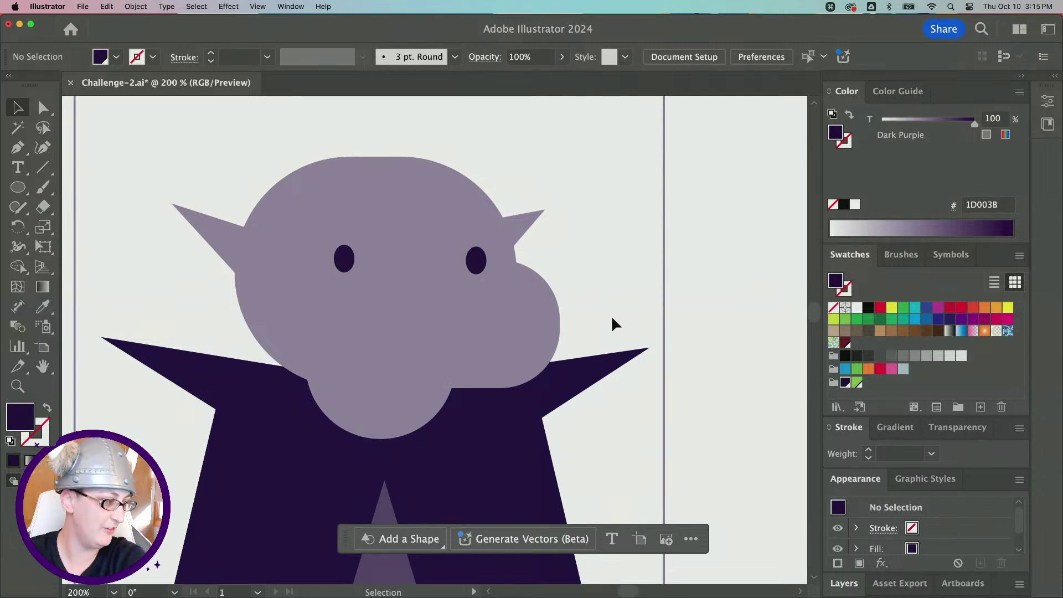
{"action": "scroll", "coordinate": [434, 310], "scroll_direction": "right", "scroll_amount": 2}
{"action": "scroll", "coordinate": [434, 310], "scroll_direction": "up", "scroll_amount": 1}
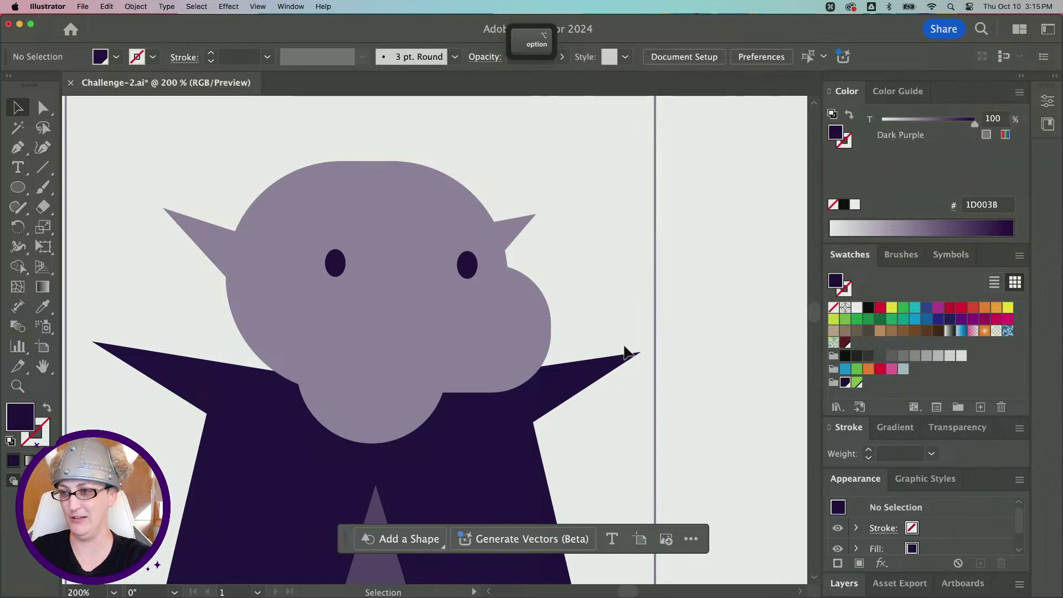
Narrow the rounded rectangle on the lower head slightly by pulling its right edge inward
{"action": "scroll", "coordinate": [624, 343], "scroll_direction": "down", "scroll_amount": 2}
{"action": "left_click", "coordinate": [583, 336]}
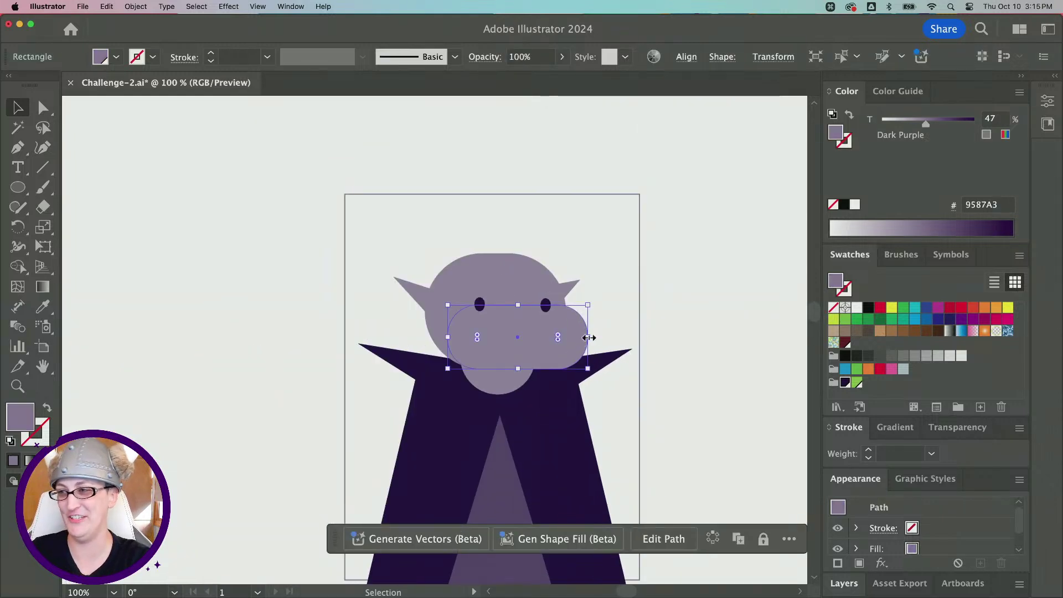
{"action": "left_click_drag", "start_coordinate": [586, 336], "coordinate": [577, 338]}
{"action": "left_click", "coordinate": [753, 476]}
{"action": "scroll", "coordinate": [753, 476], "scroll_direction": "down", "scroll_amount": 1}
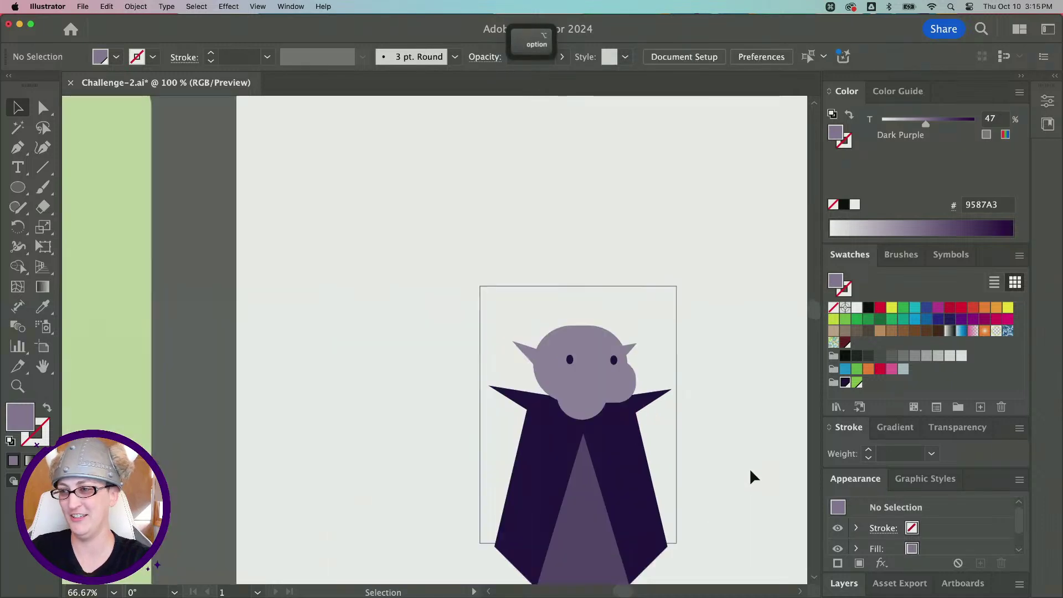
{"action": "left_click", "coordinate": [503, 378]}
{"action": "left_click_drag", "start_coordinate": [499, 363], "coordinate": [498, 362]}
{"action": "left_click", "coordinate": [636, 450]}
{"action": "scroll", "coordinate": [553, 420], "scroll_direction": "down", "scroll_amount": 2}
{"action": "scroll", "coordinate": [553, 421], "scroll_direction": "right", "scroll_amount": 2}
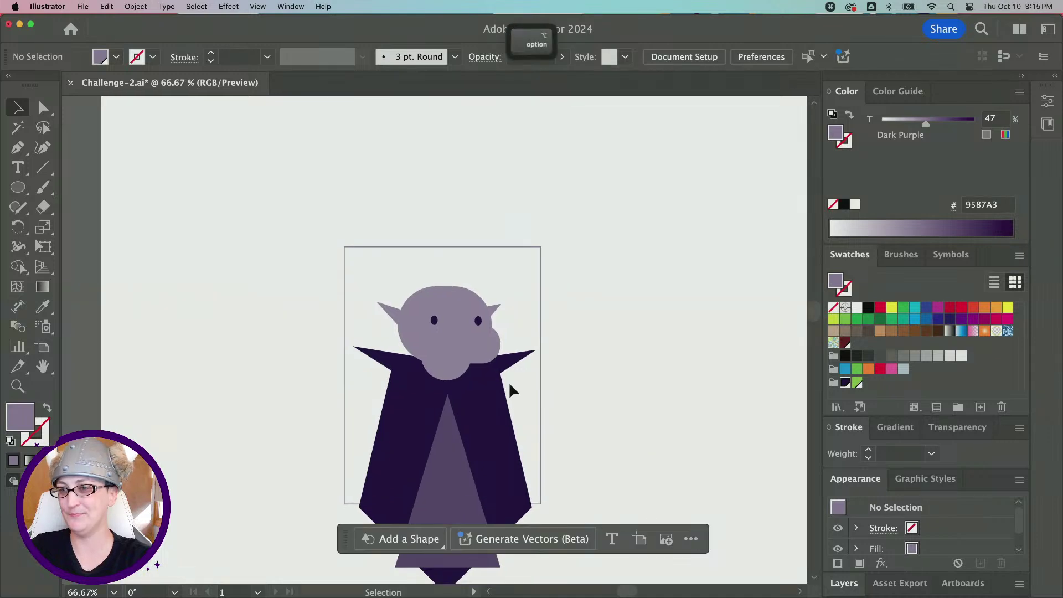
Draw a circle below the left eye as a cheek and fill it with a 61% Dark Purple tint
{"action": "scroll", "coordinate": [510, 389], "scroll_direction": "up", "scroll_amount": 4}
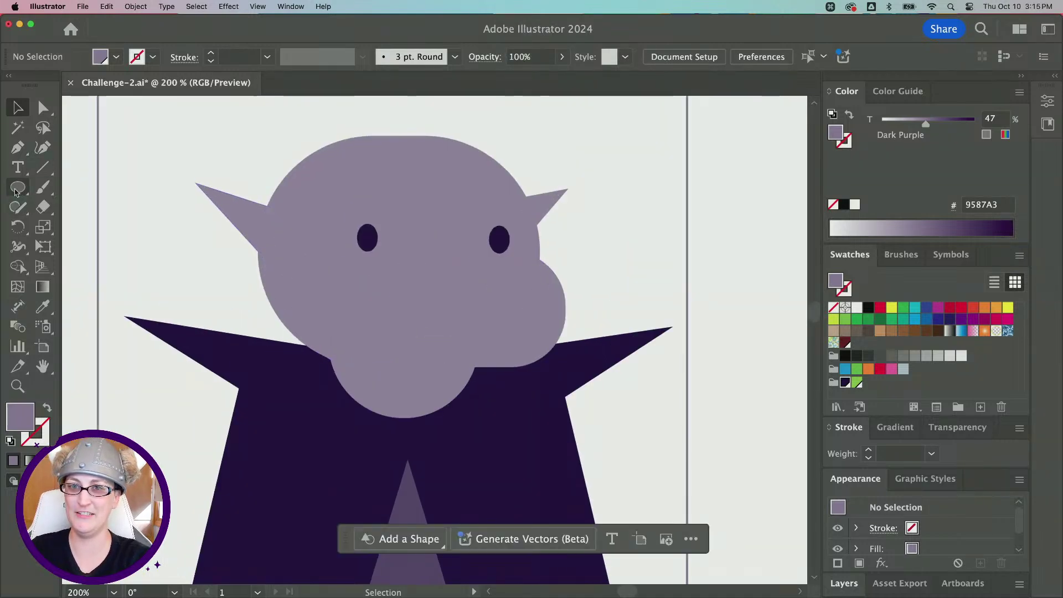
{"action": "left_click", "coordinate": [16, 190]}
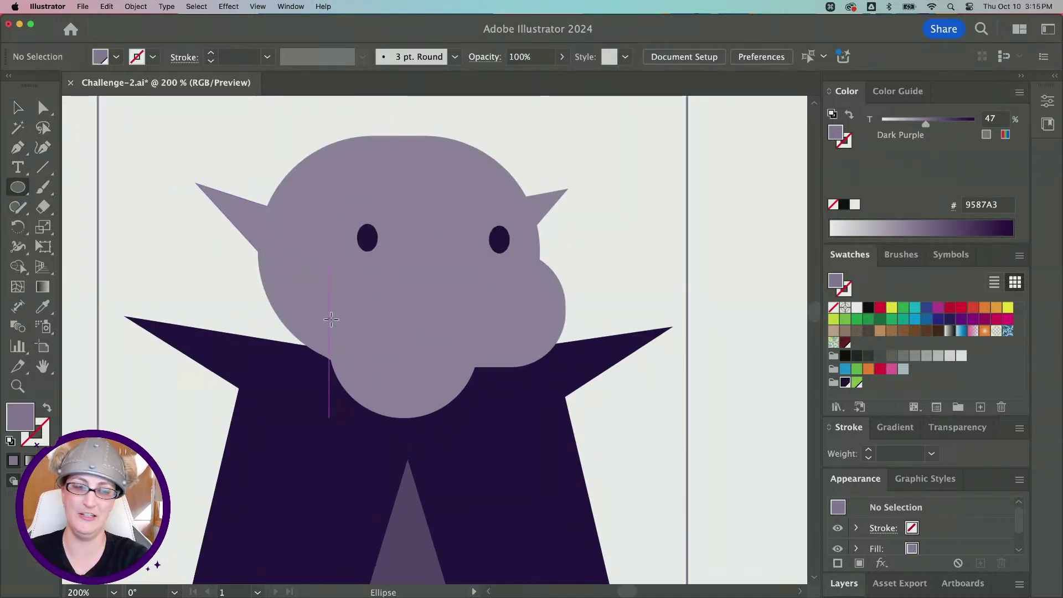
{"action": "left_click_drag", "start_coordinate": [285, 255], "coordinate": [380, 331]}
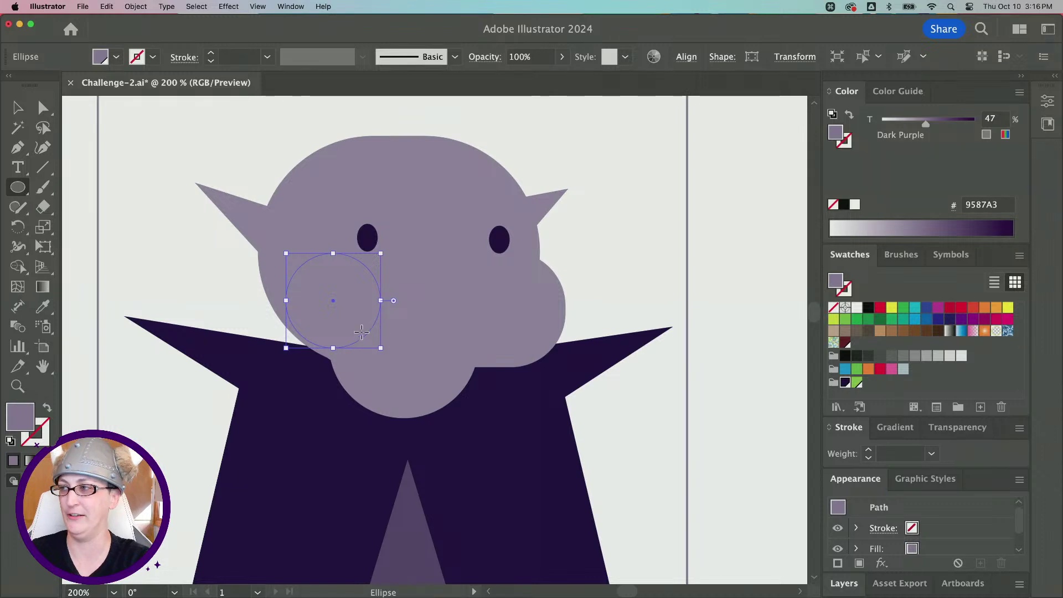
{"action": "left_click_drag", "start_coordinate": [928, 128], "coordinate": [933, 126]}
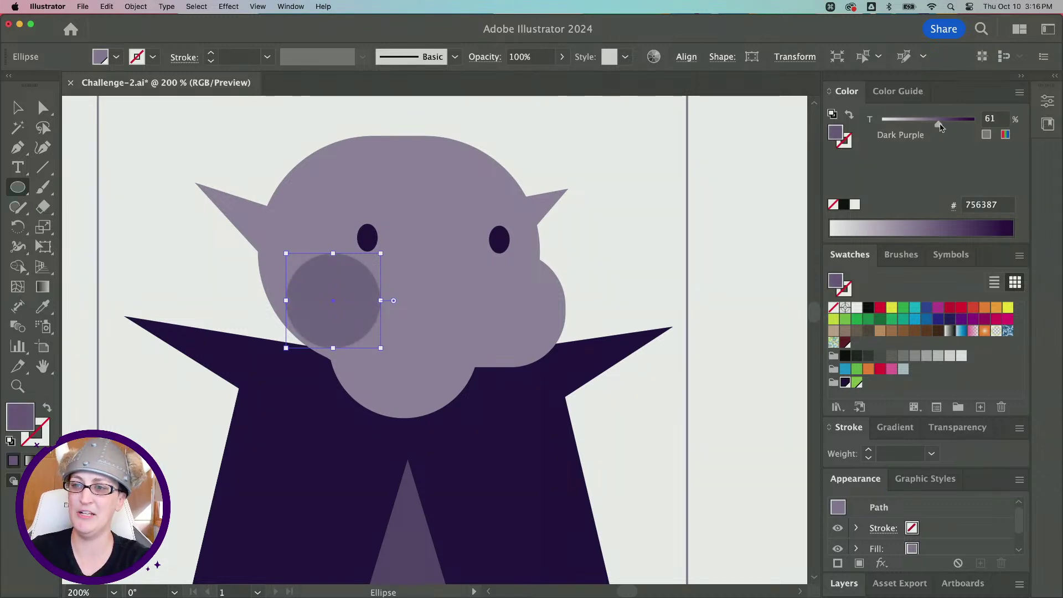
Nudge the left cheek circle slightly upward and duplicate it horizontally below the right eye as the second cheek
{"action": "left_click", "coordinate": [18, 107]}
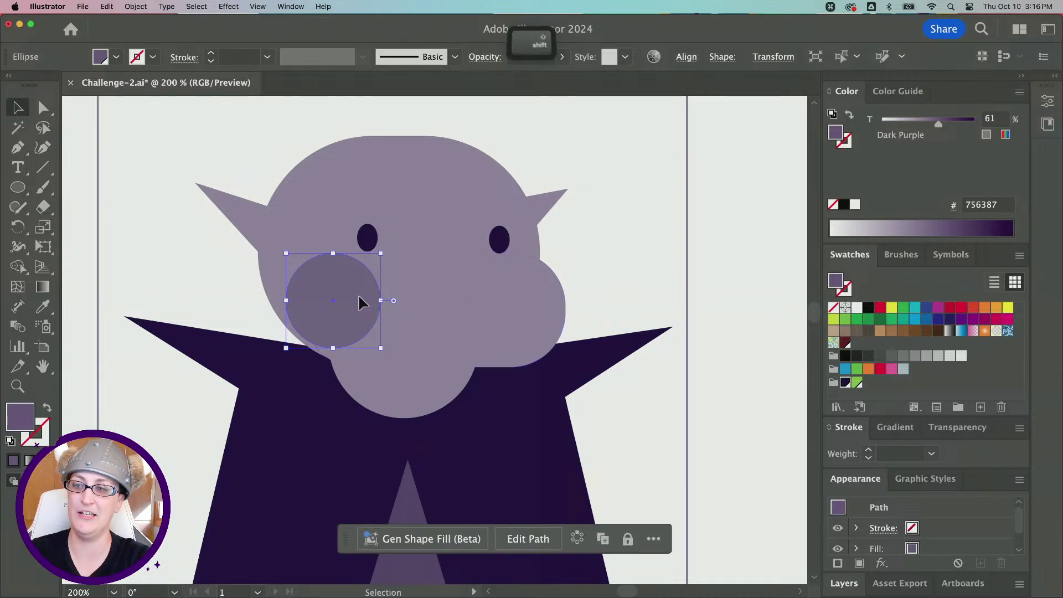
{"action": "left_click_drag", "start_coordinate": [360, 298], "coordinate": [360, 296]}
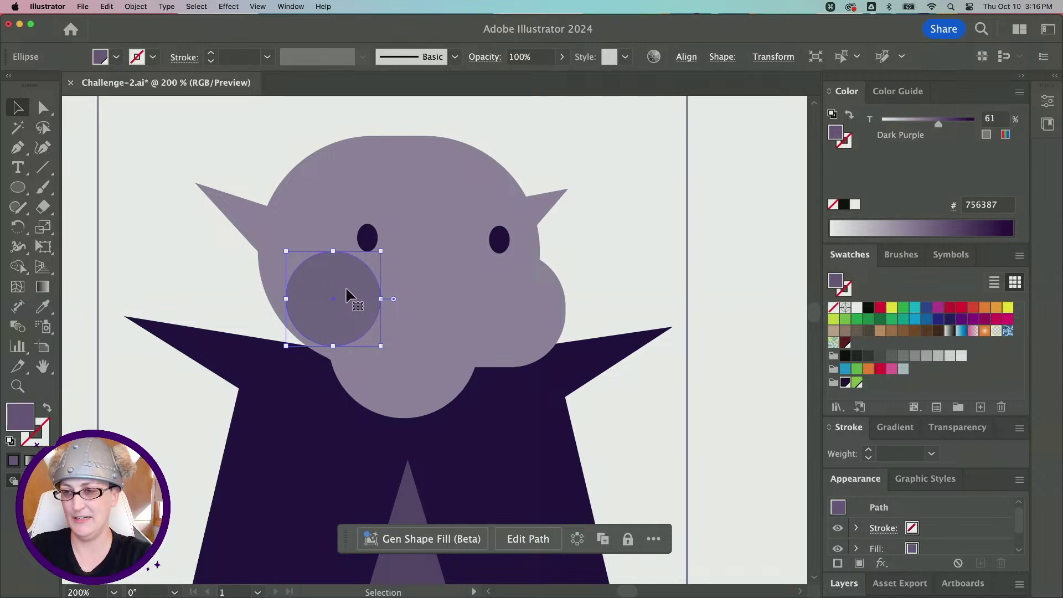
{"action": "left_click_drag", "start_coordinate": [346, 291], "coordinate": [530, 292]}
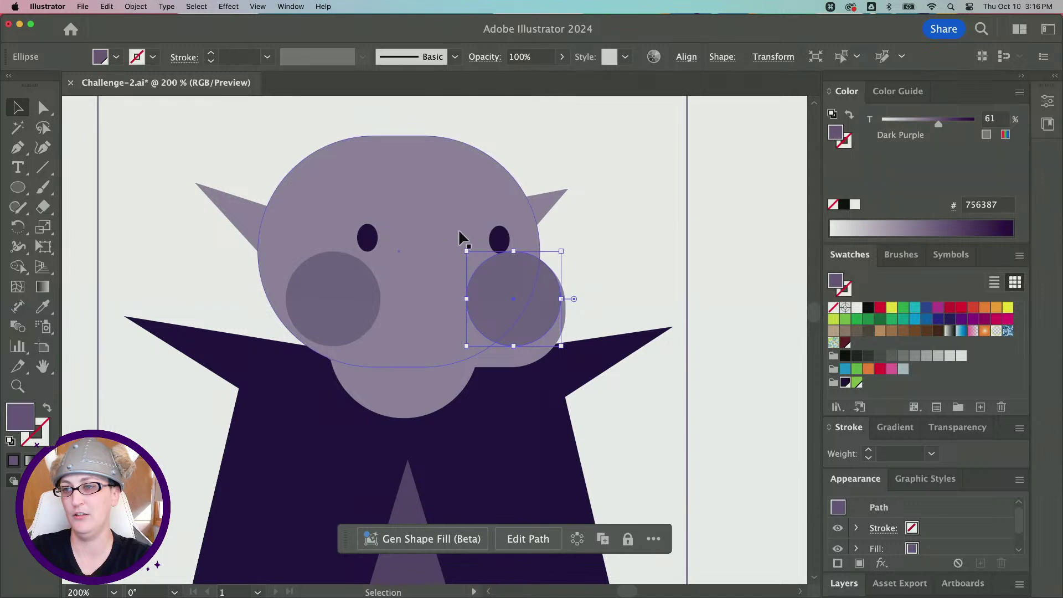
Select both eyes and shift them together slightly to the left on the head
{"action": "left_click", "coordinate": [504, 234]}
{"action": "left_click_drag", "start_coordinate": [366, 237], "coordinate": [361, 243]}
{"action": "left_click", "coordinate": [589, 247]}
{"action": "scroll", "coordinate": [635, 271], "scroll_direction": "down", "scroll_amount": 4}
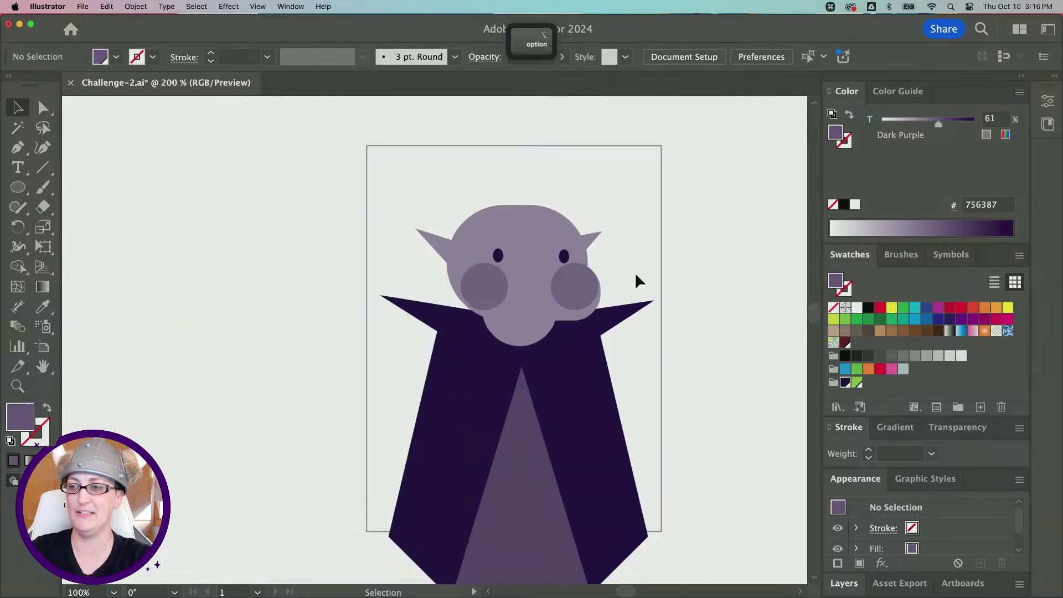
{"action": "scroll", "coordinate": [624, 271], "scroll_direction": "up", "scroll_amount": 3}
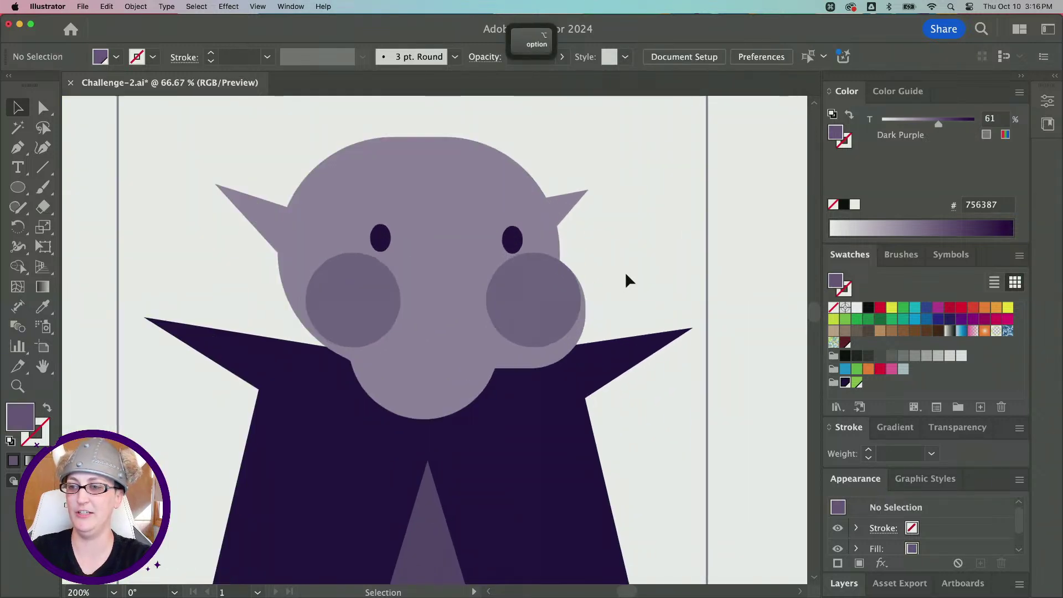
Scale both cheek circles down slightly as one selection and nudge them a little to the left
{"action": "left_click", "coordinate": [363, 306]}
{"action": "left_click", "coordinate": [521, 312], "text": "shift"}
{"action": "left_click_drag", "start_coordinate": [306, 252], "coordinate": [326, 256]}
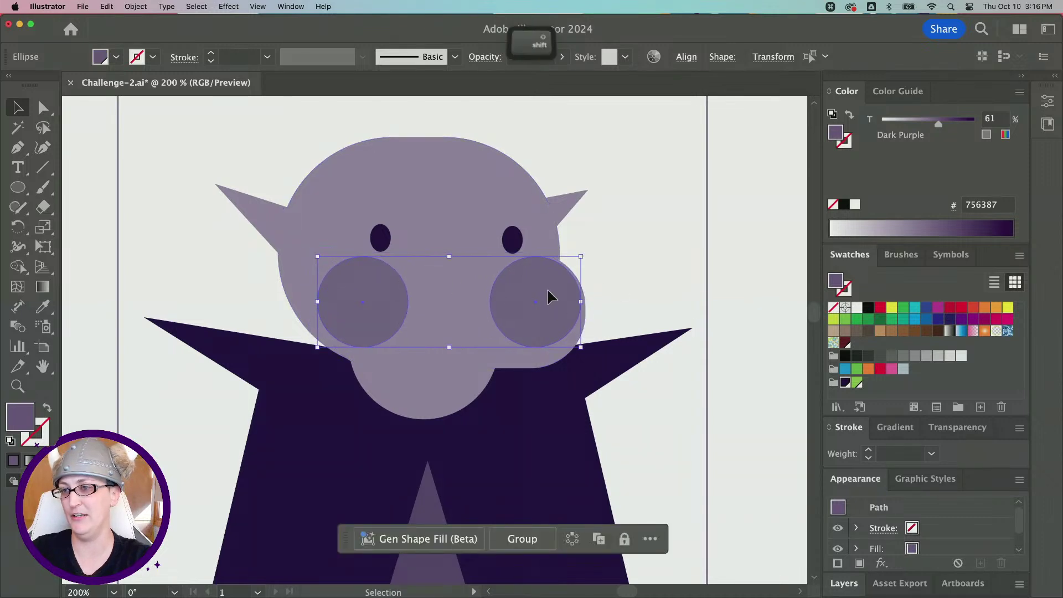
{"action": "left_click_drag", "start_coordinate": [547, 296], "coordinate": [545, 290]}
{"action": "left_click", "coordinate": [639, 284]}
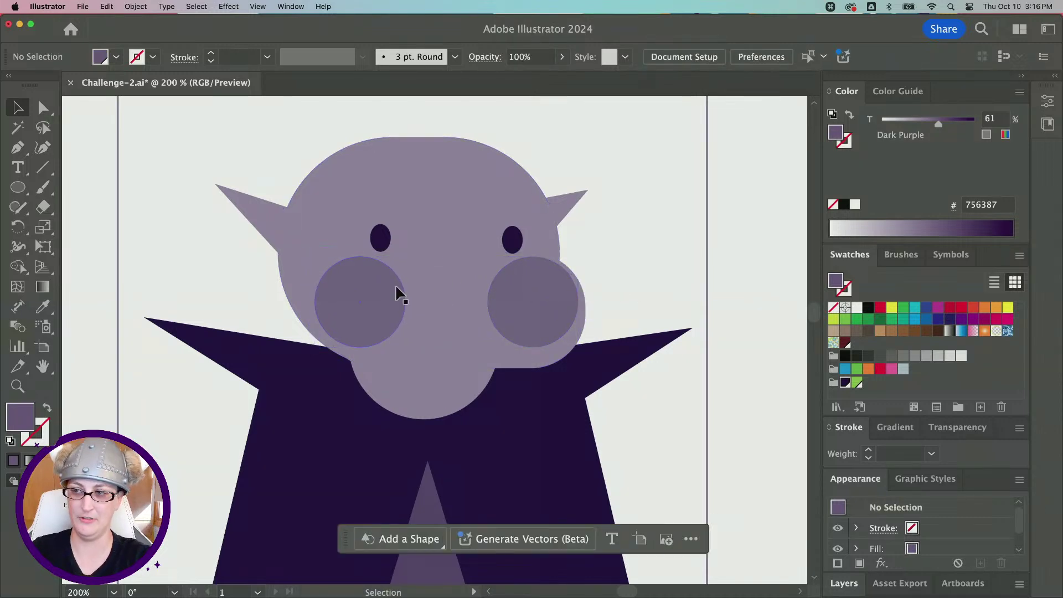
Draw a short horizontal line segment between the cheeks, below the eyes, as the mouth
{"action": "scroll", "coordinate": [399, 288], "scroll_direction": "up", "scroll_amount": 3}
{"action": "scroll", "coordinate": [399, 284], "scroll_direction": "right", "scroll_amount": 4}
{"action": "scroll", "coordinate": [399, 284], "scroll_direction": "up", "scroll_amount": 2}
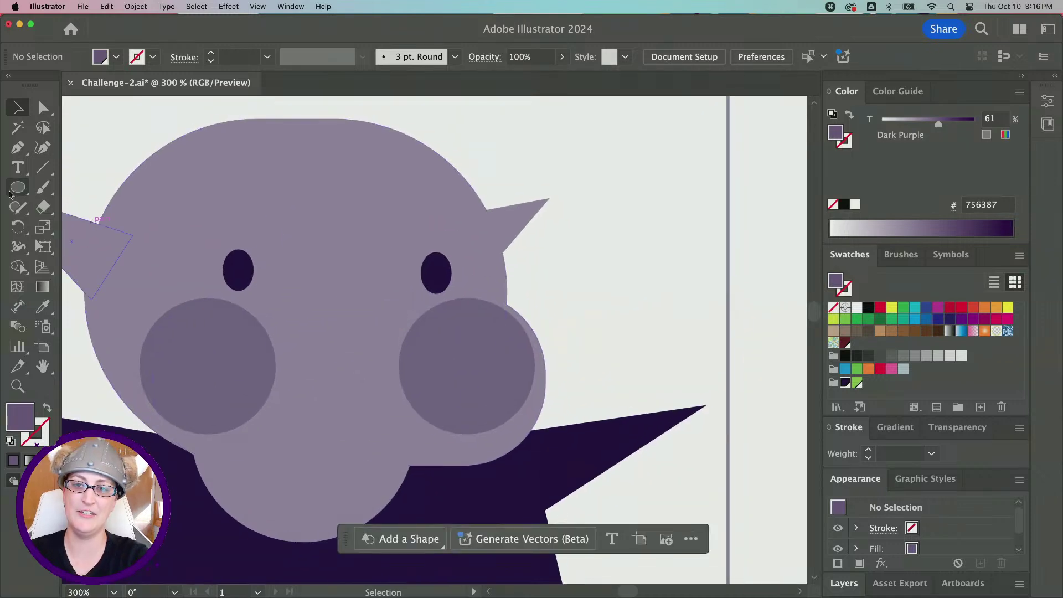
{"action": "left_click", "coordinate": [42, 167]}
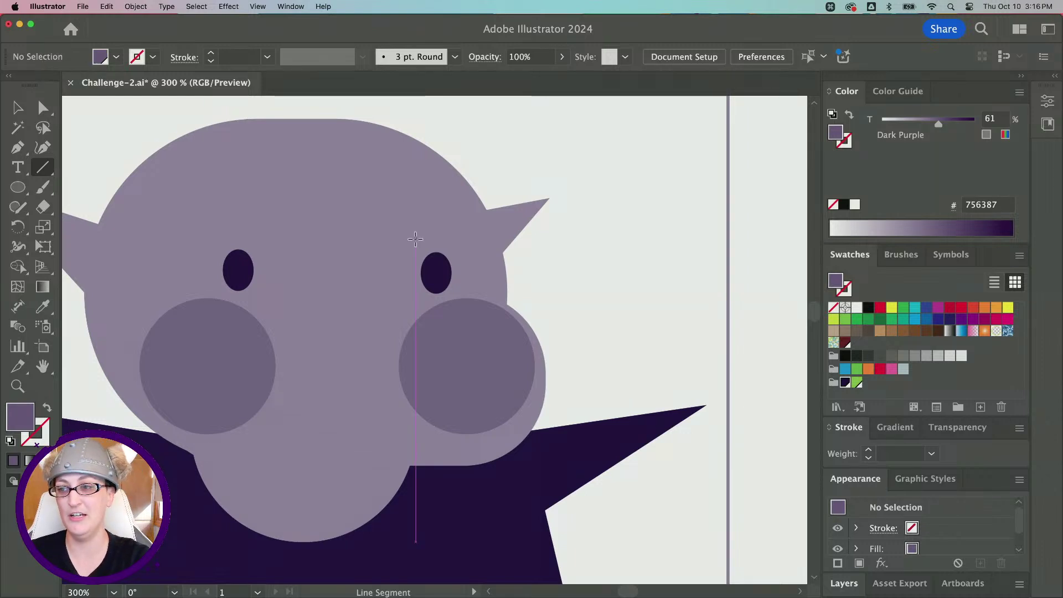
{"action": "scroll", "coordinate": [415, 239], "scroll_direction": "down", "scroll_amount": 1}
{"action": "scroll", "coordinate": [415, 240], "scroll_direction": "left", "scroll_amount": 1}
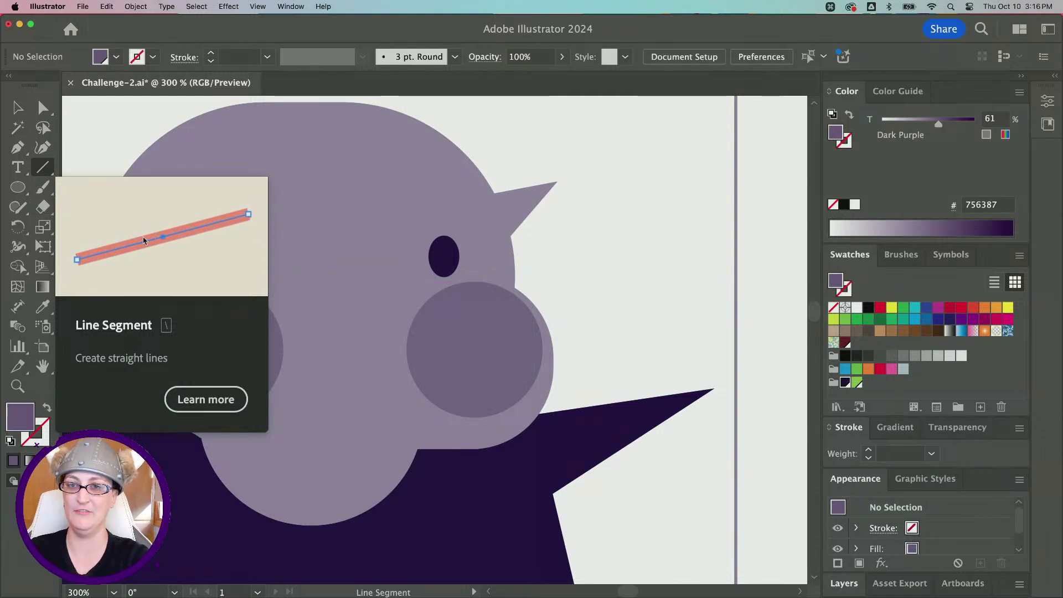
{"action": "scroll", "coordinate": [475, 253], "scroll_direction": "left", "scroll_amount": 3}
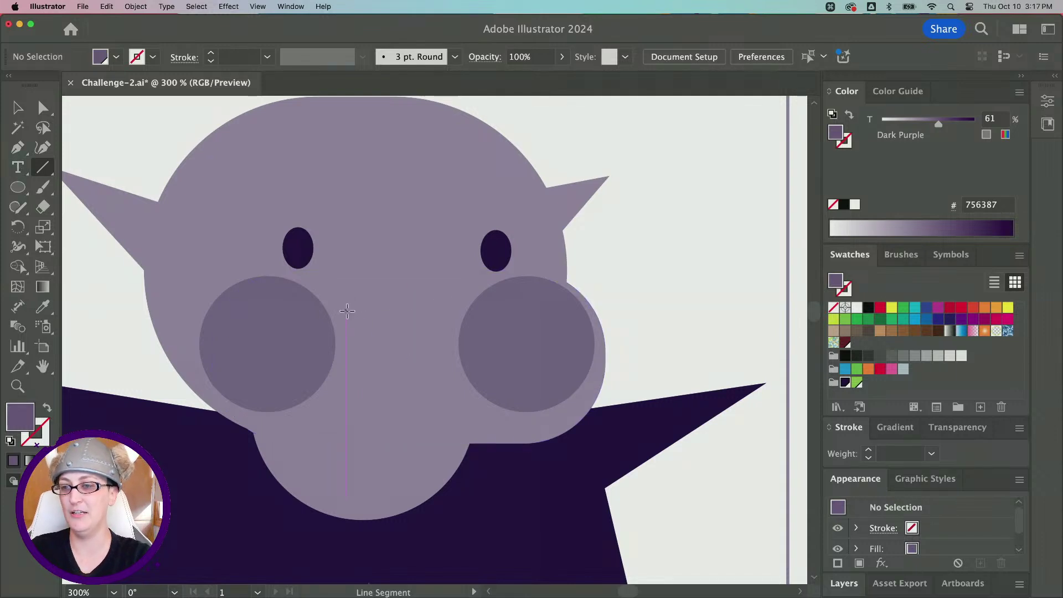
{"action": "left_click_drag", "start_coordinate": [347, 311], "coordinate": [455, 311]}
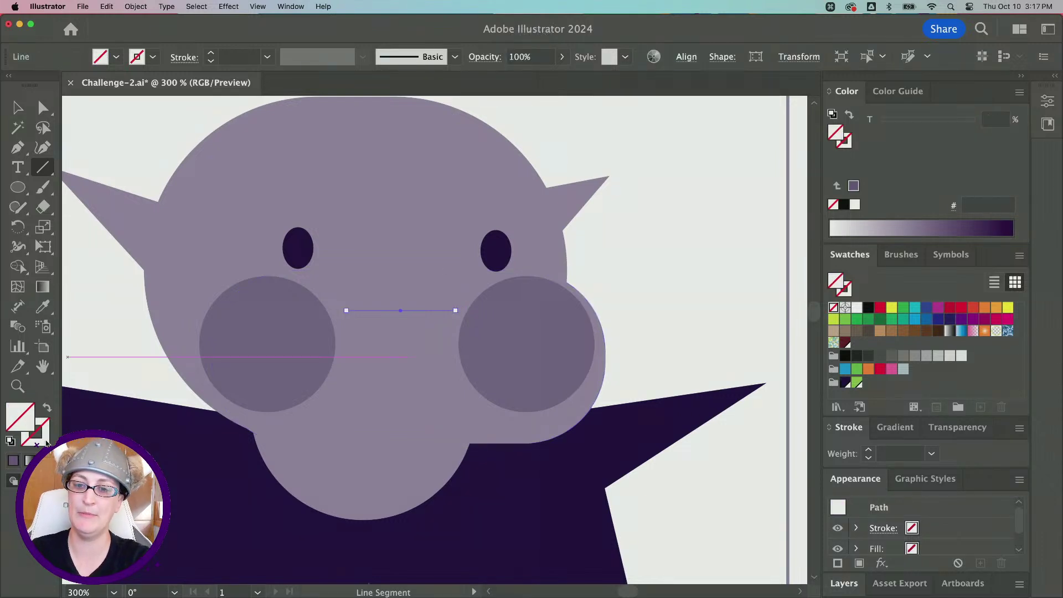
Give the mouth line a 100% Dark Purple stroke with a weight of 2 pt
{"action": "left_click", "coordinate": [845, 147]}
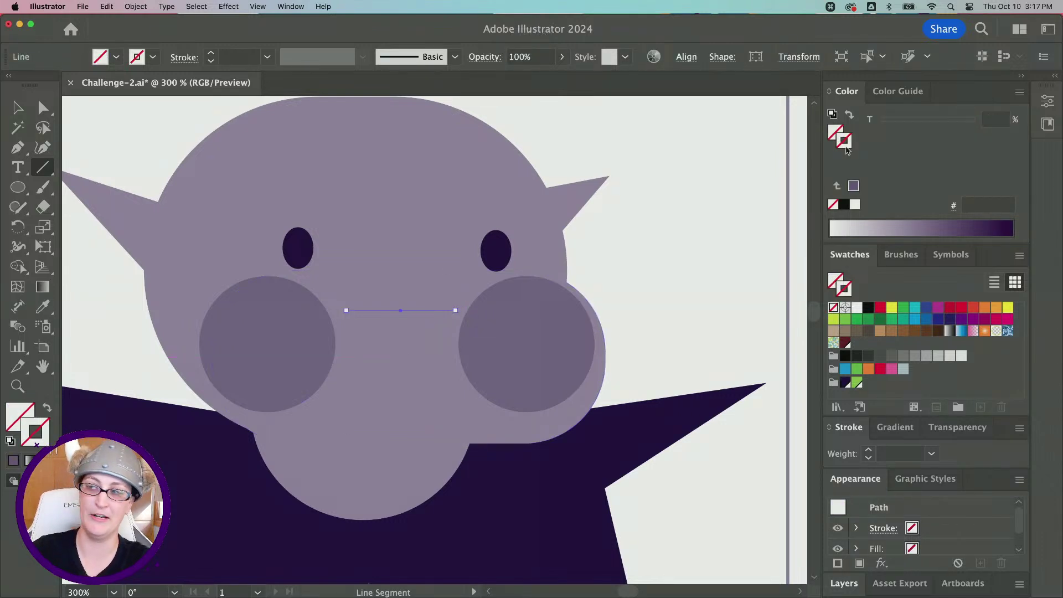
{"action": "left_click", "coordinate": [844, 384]}
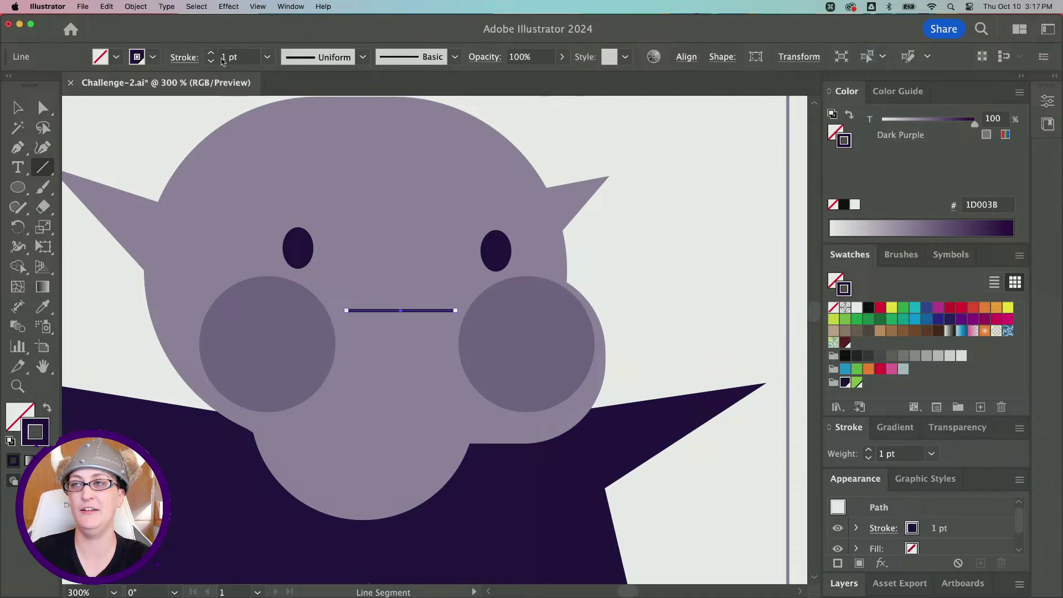
{"action": "left_click", "coordinate": [240, 57]}
{"action": "key", "text": "Up"}
{"action": "key", "text": "Up"}
{"action": "key", "text": "Up"}
{"action": "key", "text": "Up"}
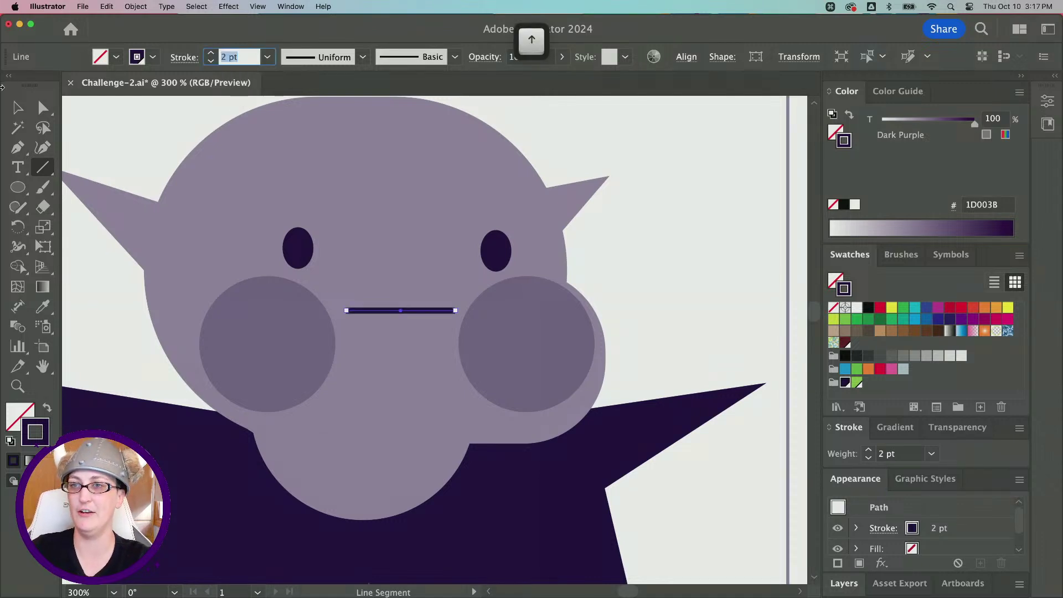
{"action": "key", "text": "Down"}
{"action": "key", "text": "Down"}
{"action": "key", "text": "Down"}
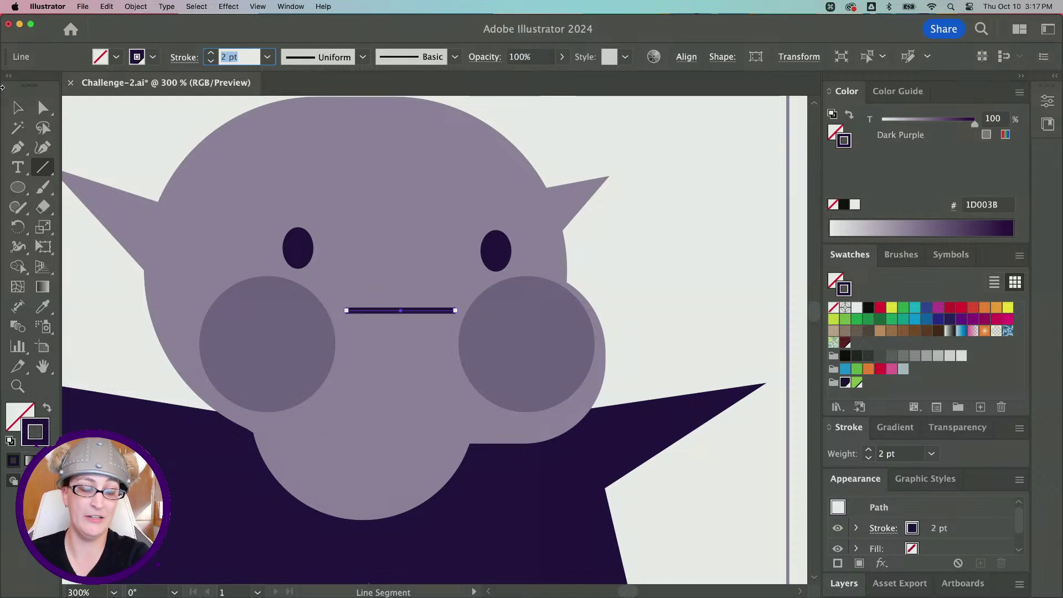
{"action": "left_click", "coordinate": [17, 107]}
{"action": "left_click", "coordinate": [91, 122]}
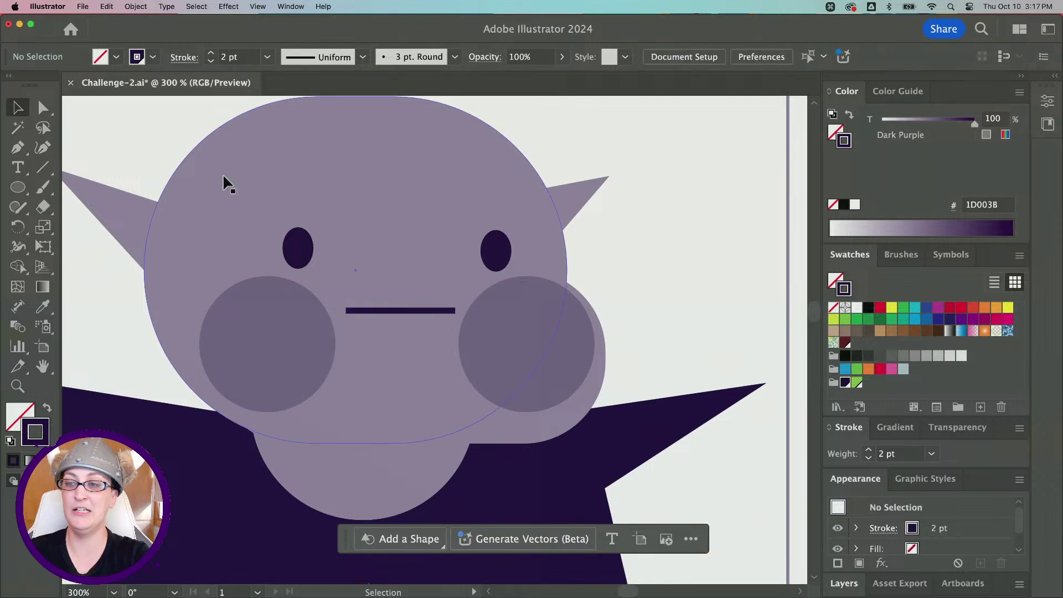
{"action": "scroll", "coordinate": [222, 174], "scroll_direction": "down", "scroll_amount": 3}
{"action": "scroll", "coordinate": [223, 174], "scroll_direction": "up", "scroll_amount": 3}
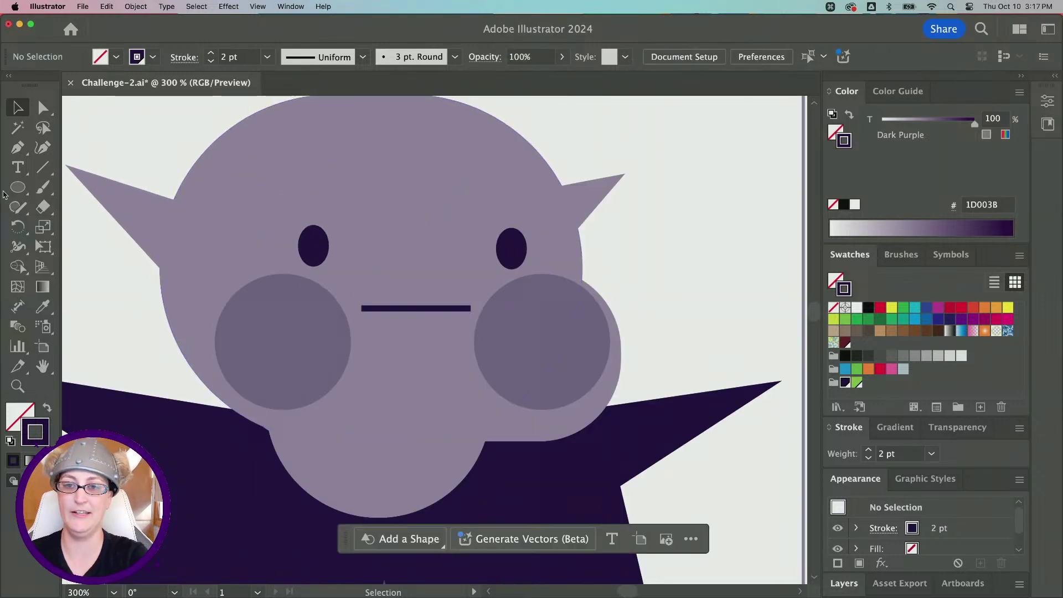
{"action": "scroll", "coordinate": [367, 256], "scroll_direction": "down", "scroll_amount": 3}
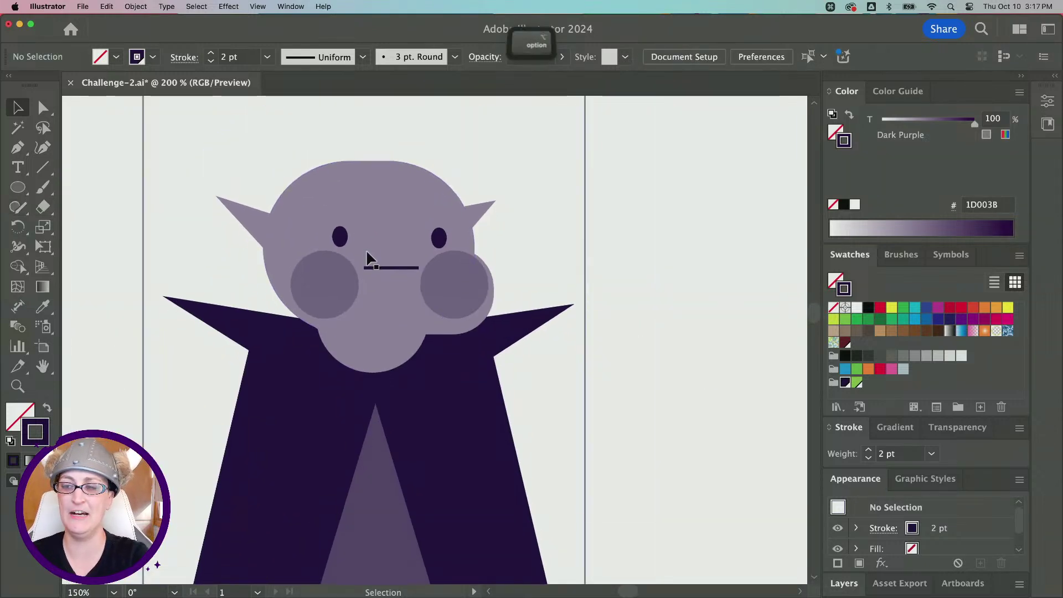
{"action": "scroll", "coordinate": [367, 252], "scroll_direction": "down", "scroll_amount": 1}
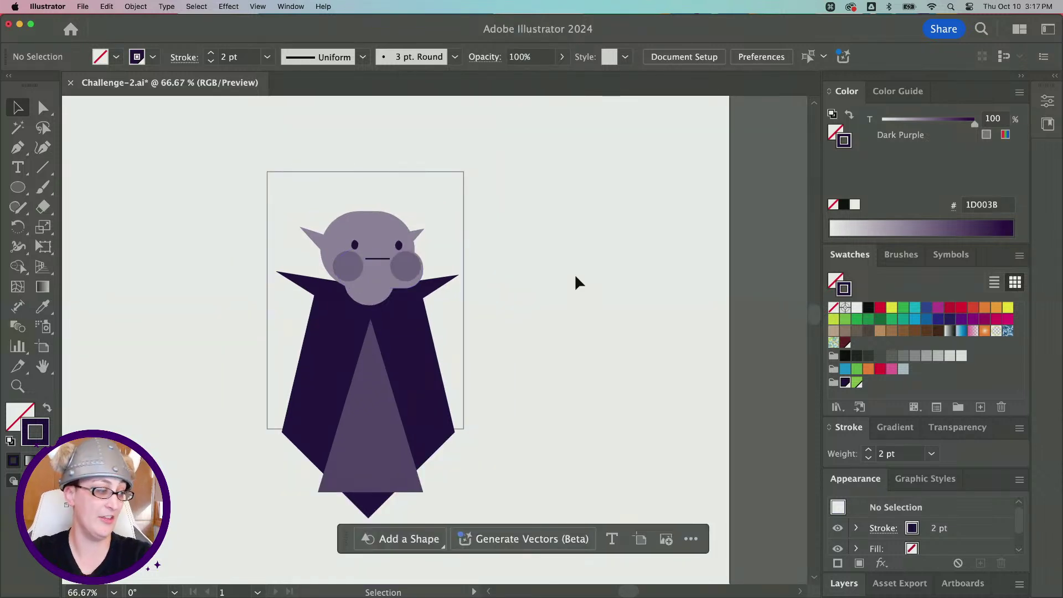
{"action": "scroll", "coordinate": [399, 265], "scroll_direction": "up", "scroll_amount": 2}
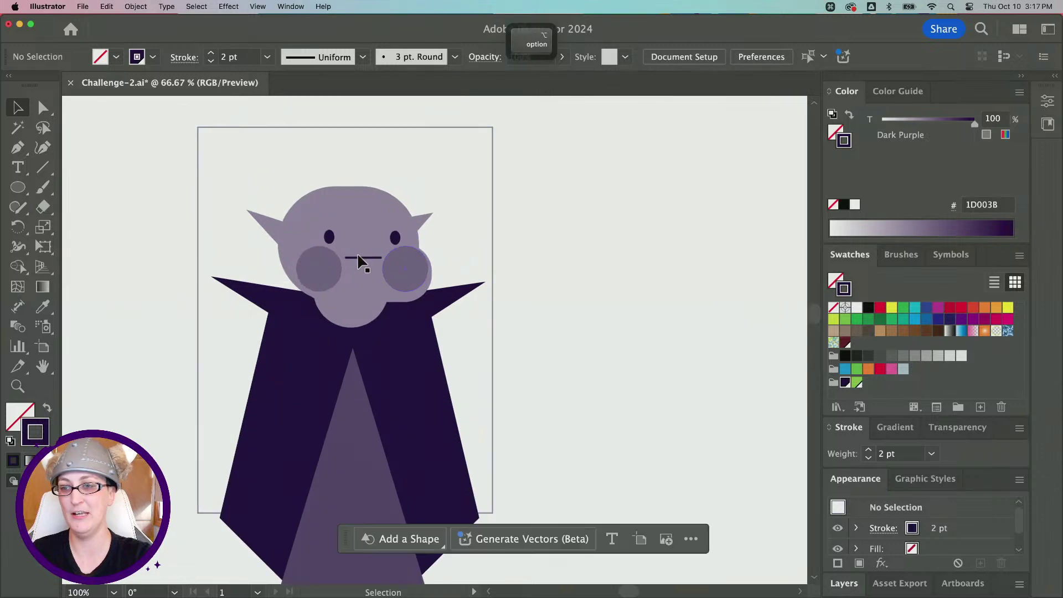
{"action": "scroll", "coordinate": [360, 263], "scroll_direction": "up", "scroll_amount": 2}
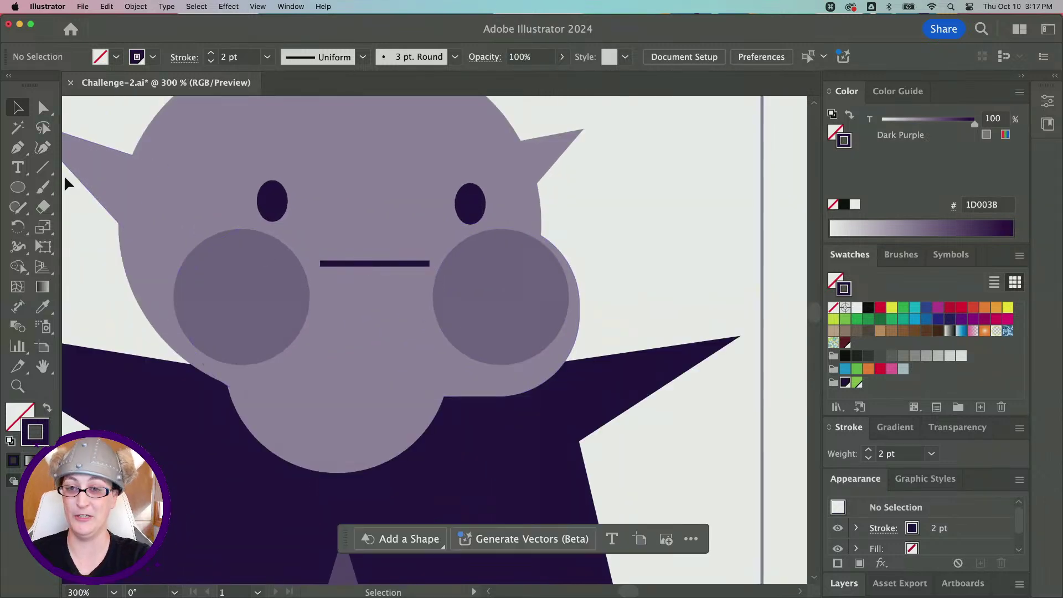
Draw a small triangle with the Polygon tool beside the head and swap its stroke and fill, leaving a solid Dark Purple fill
{"action": "left_click_drag", "start_coordinate": [19, 190], "coordinate": [132, 242]}
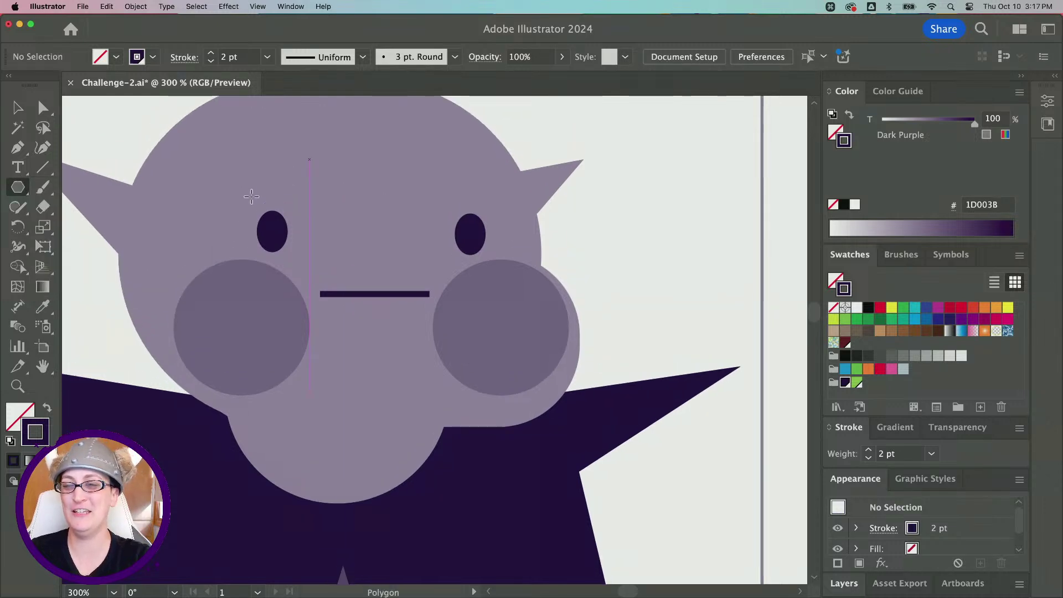
{"action": "scroll", "coordinate": [233, 193], "scroll_direction": "up", "scroll_amount": 2}
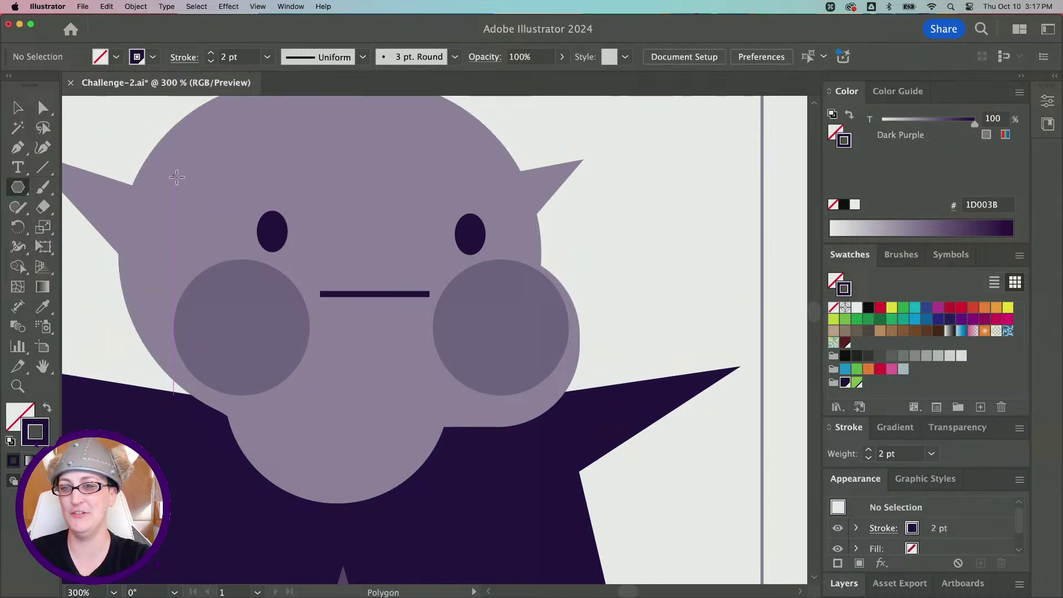
{"action": "scroll", "coordinate": [177, 177], "scroll_direction": "up", "scroll_amount": 4}
{"action": "scroll", "coordinate": [177, 177], "scroll_direction": "left", "scroll_amount": 2}
{"action": "left_click_drag", "start_coordinate": [151, 182], "coordinate": [167, 196]}
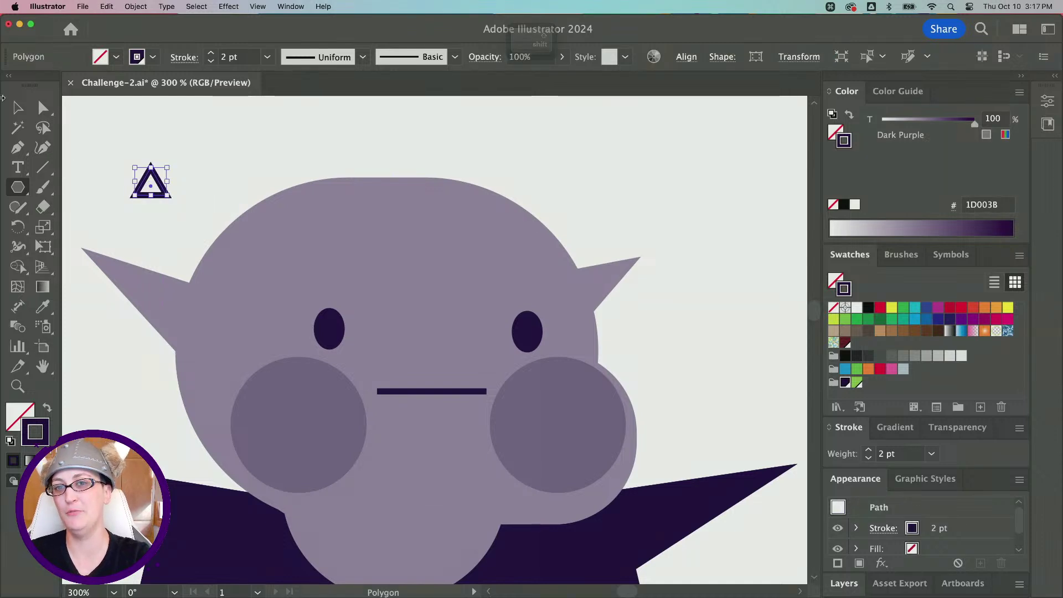
{"action": "left_click", "coordinate": [17, 108]}
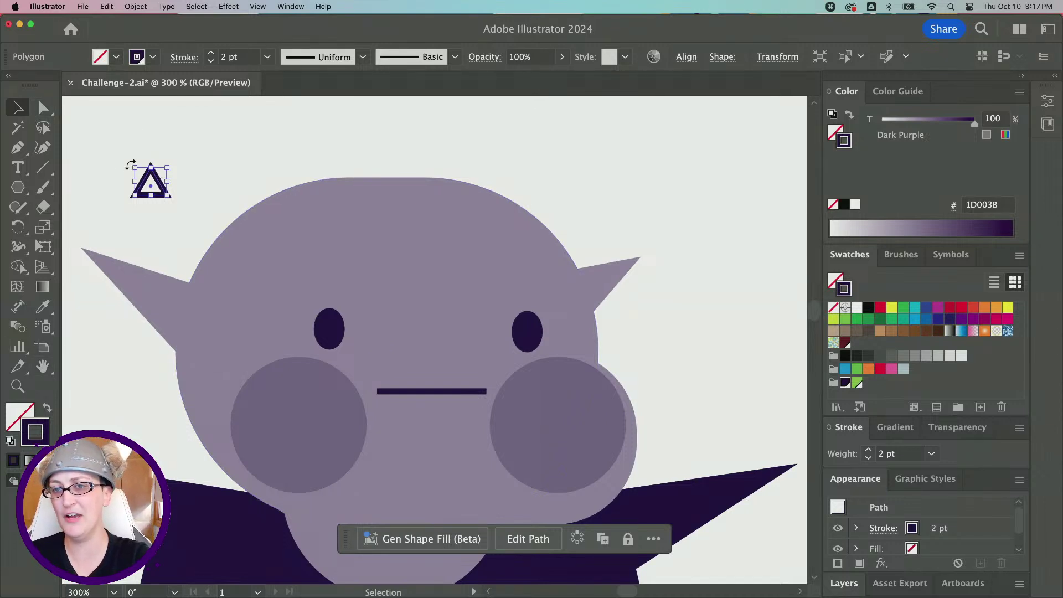
{"action": "left_click", "coordinate": [49, 407]}
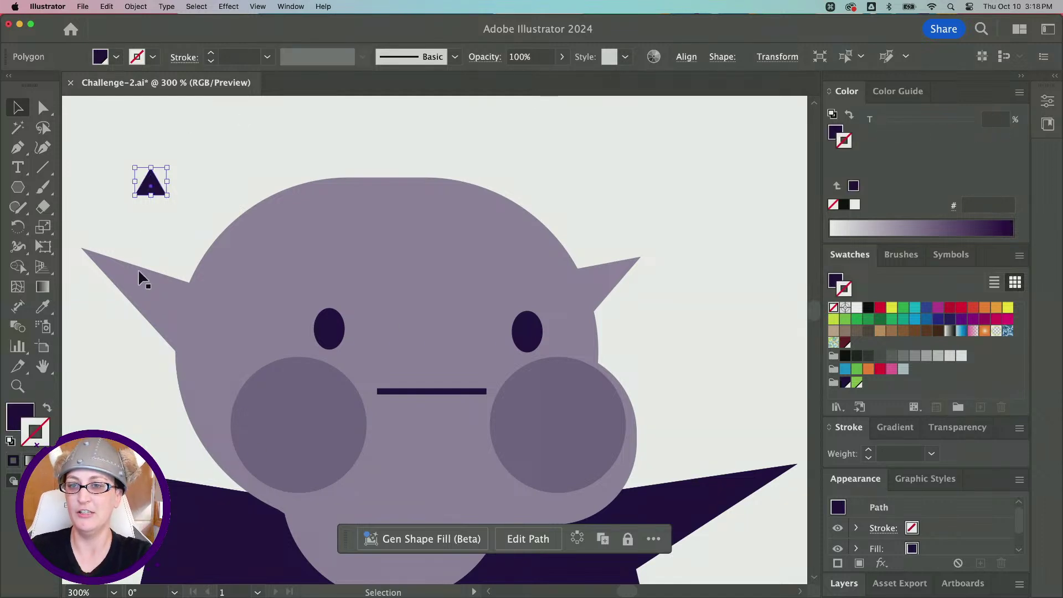
Turn the triangle into a narrow downward-pointing fang and place two of them hanging from the mouth line
{"action": "mouse_move", "coordinate": [135, 161]}
{"action": "left_mouse_down"}
{"action": "mouse_move", "coordinate": [197, 202]}
{"action": "mouse_move", "coordinate": [171, 209]}
{"action": "mouse_move", "coordinate": [158, 197]}
{"action": "mouse_move", "coordinate": [404, 424]}
{"action": "mouse_move", "coordinate": [407, 403]}
{"action": "mouse_move", "coordinate": [399, 426]}
{"action": "mouse_move", "coordinate": [418, 410]}
{"action": "mouse_move", "coordinate": [410, 403]}
{"action": "mouse_move", "coordinate": [497, 399]}
{"action": "left_mouse_up"}
{"action": "left_click", "coordinate": [124, 178]}
{"action": "scroll", "coordinate": [404, 414], "scroll_direction": "up", "scroll_amount": 1}
{"action": "scroll", "coordinate": [597, 356], "scroll_direction": "down", "scroll_amount": 3}
{"action": "scroll", "coordinate": [600, 356], "scroll_direction": "down", "scroll_amount": 3}
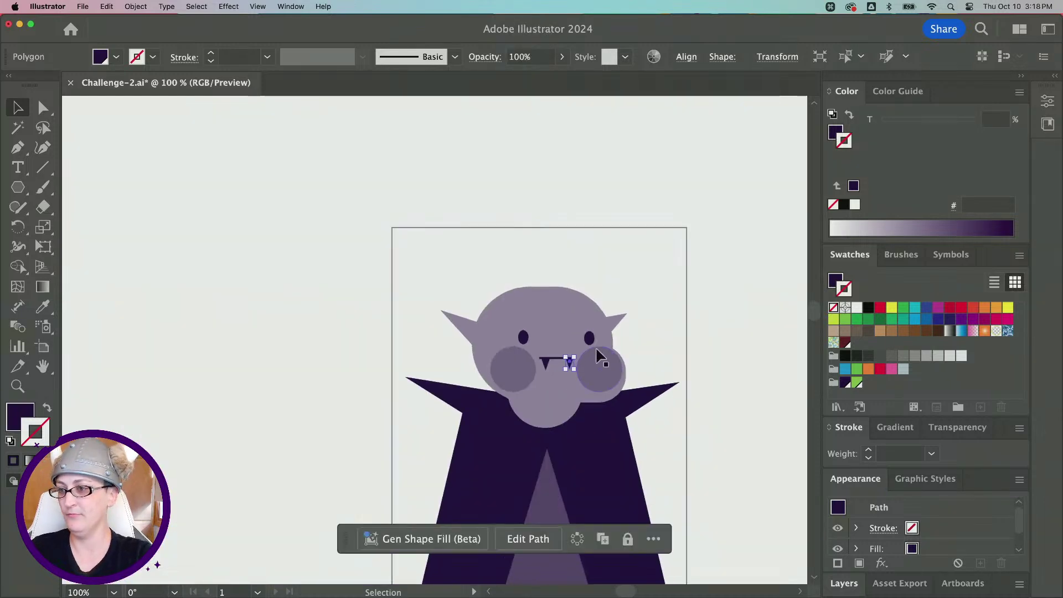
{"action": "left_click", "coordinate": [576, 335]}
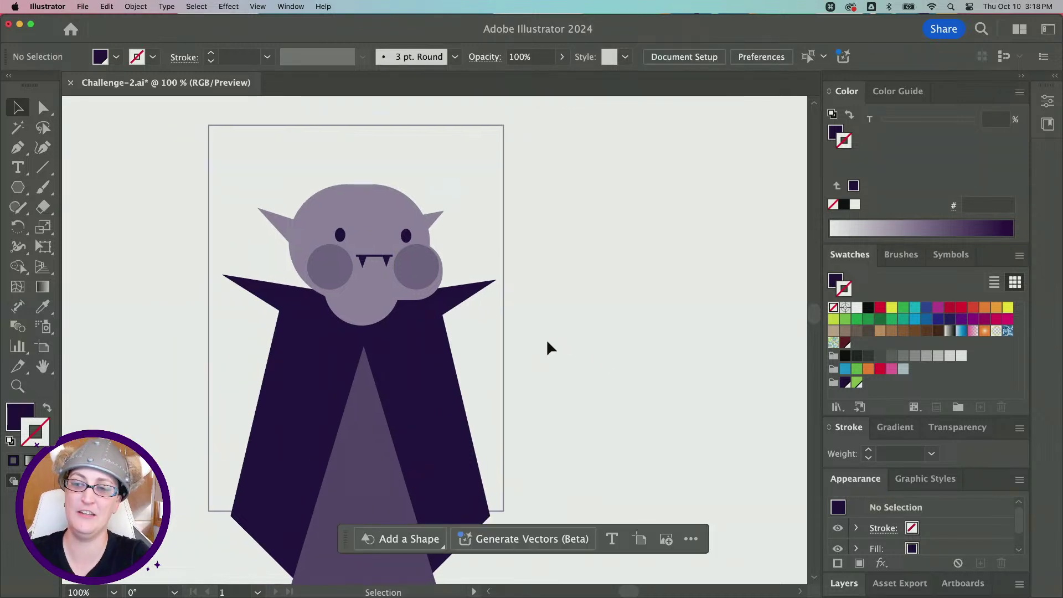
Select the rectangle around the vampire and swap its stroke and fill, so the 50% Dark Purple becomes the fill
{"action": "scroll", "coordinate": [546, 339], "scroll_direction": "down", "scroll_amount": 1}
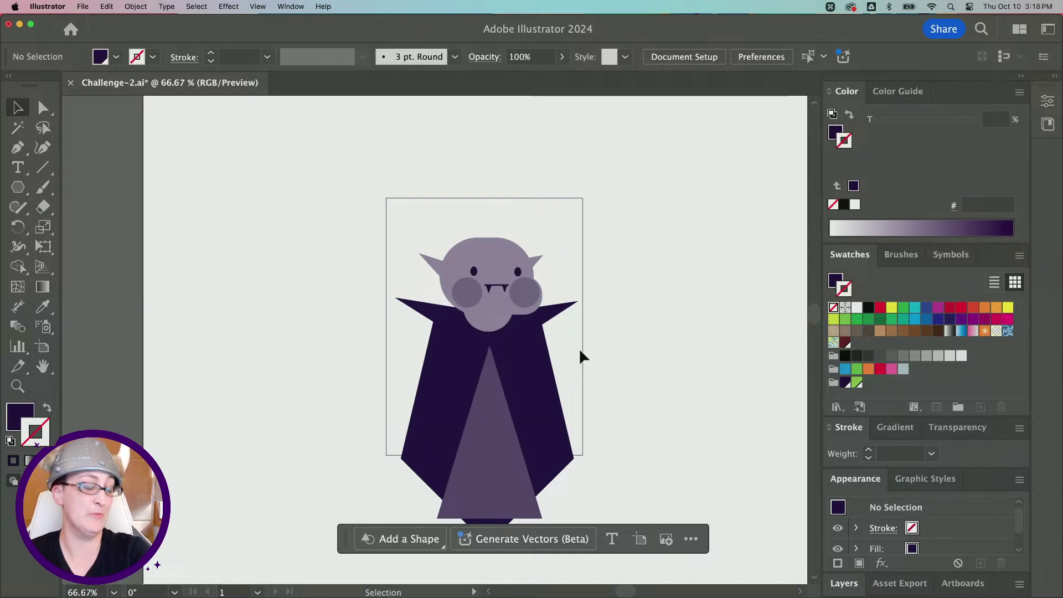
{"action": "scroll", "coordinate": [603, 348], "scroll_direction": "down", "scroll_amount": 2}
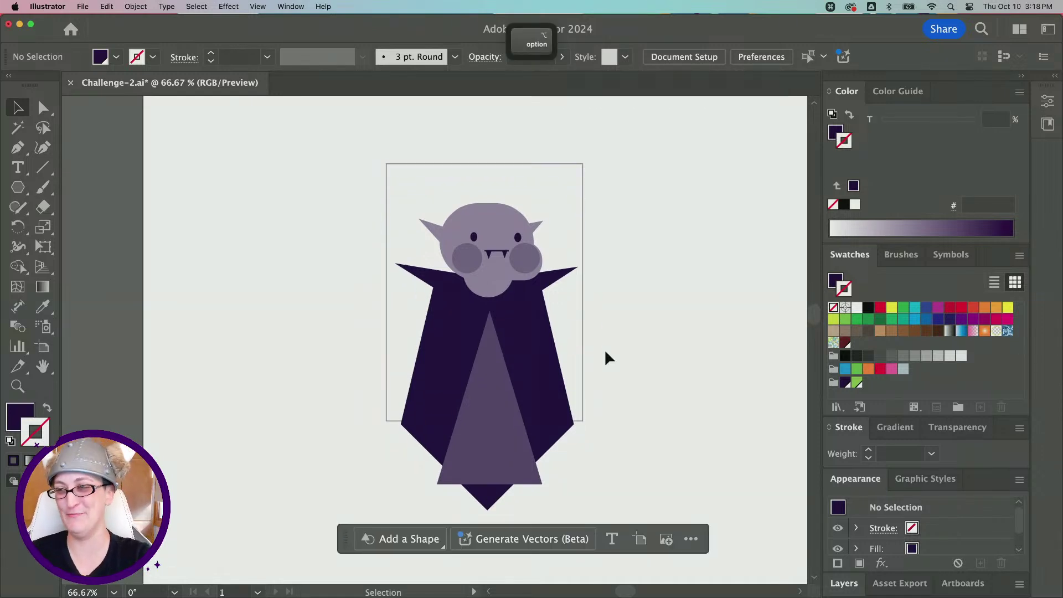
{"action": "left_click_drag", "start_coordinate": [612, 317], "coordinate": [570, 310]}
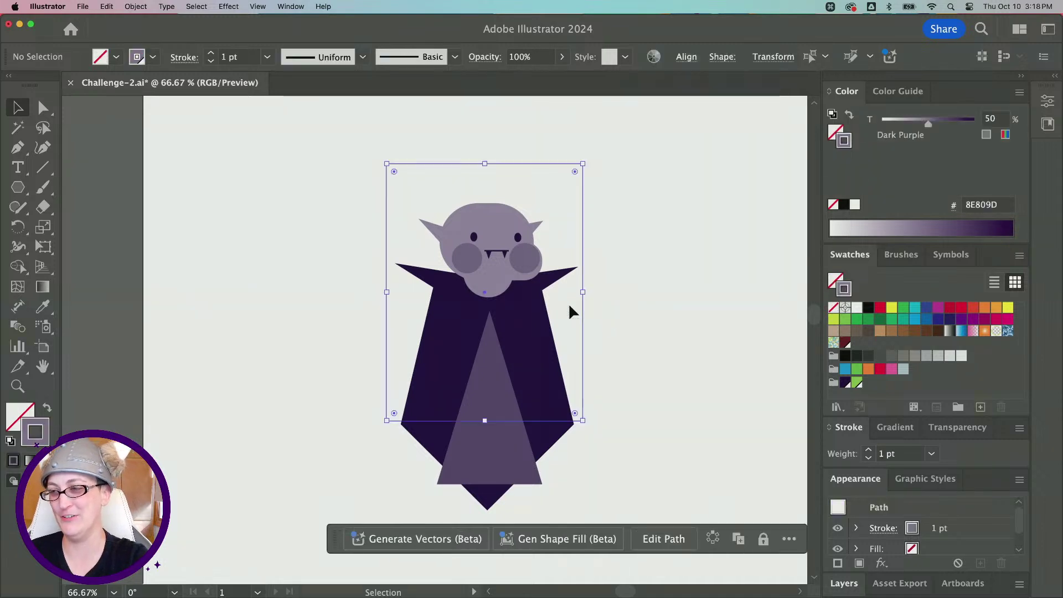
{"action": "scroll", "coordinate": [630, 328], "scroll_direction": "right", "scroll_amount": 3}
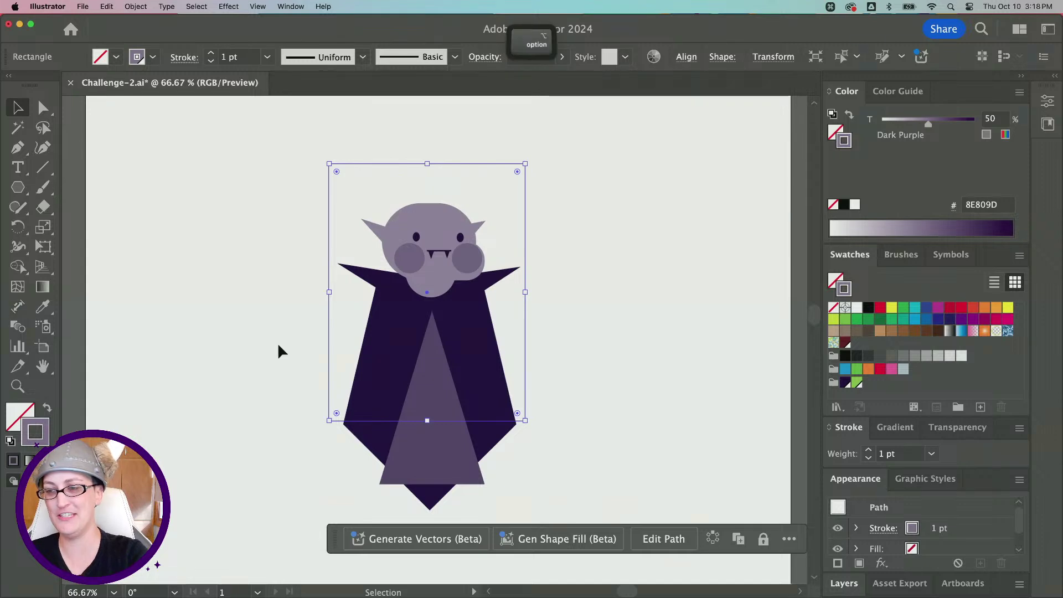
{"action": "scroll", "coordinate": [278, 350], "scroll_direction": "down", "scroll_amount": 1}
{"action": "scroll", "coordinate": [277, 342], "scroll_direction": "down", "scroll_amount": 5}
{"action": "scroll", "coordinate": [498, 327], "scroll_direction": "up", "scroll_amount": 4}
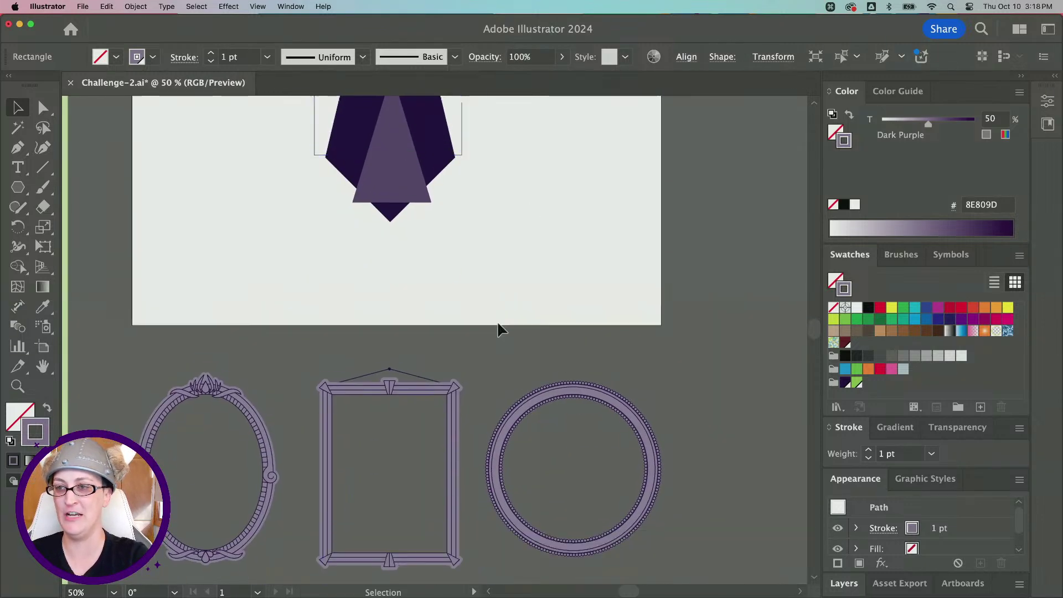
{"action": "scroll", "coordinate": [483, 271], "scroll_direction": "up", "scroll_amount": 1}
{"action": "scroll", "coordinate": [483, 271], "scroll_direction": "up", "scroll_amount": 2}
{"action": "scroll", "coordinate": [483, 271], "scroll_direction": "left", "scroll_amount": 1}
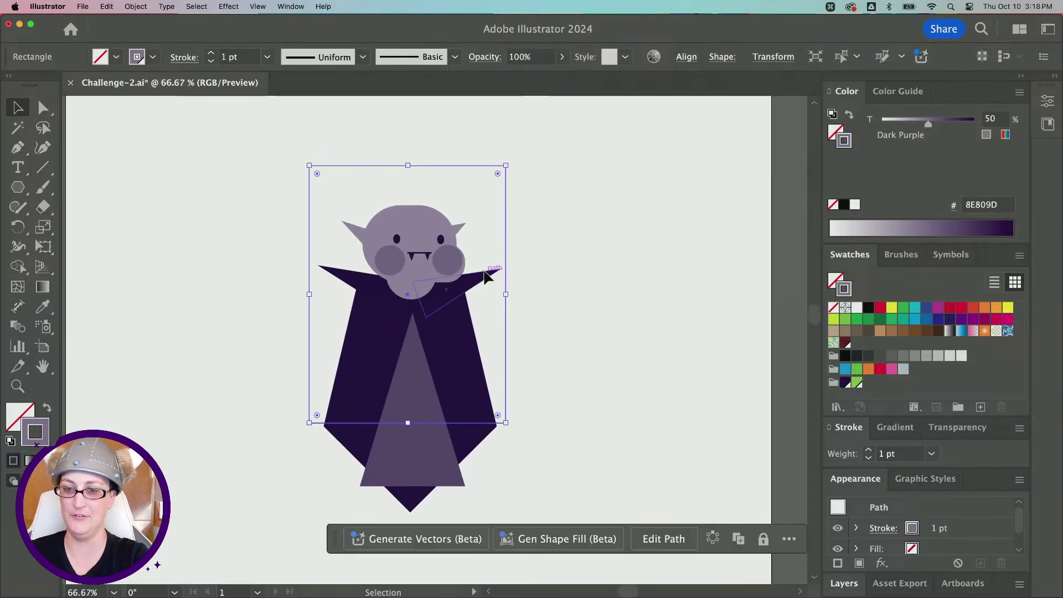
{"action": "left_click", "coordinate": [47, 409]}
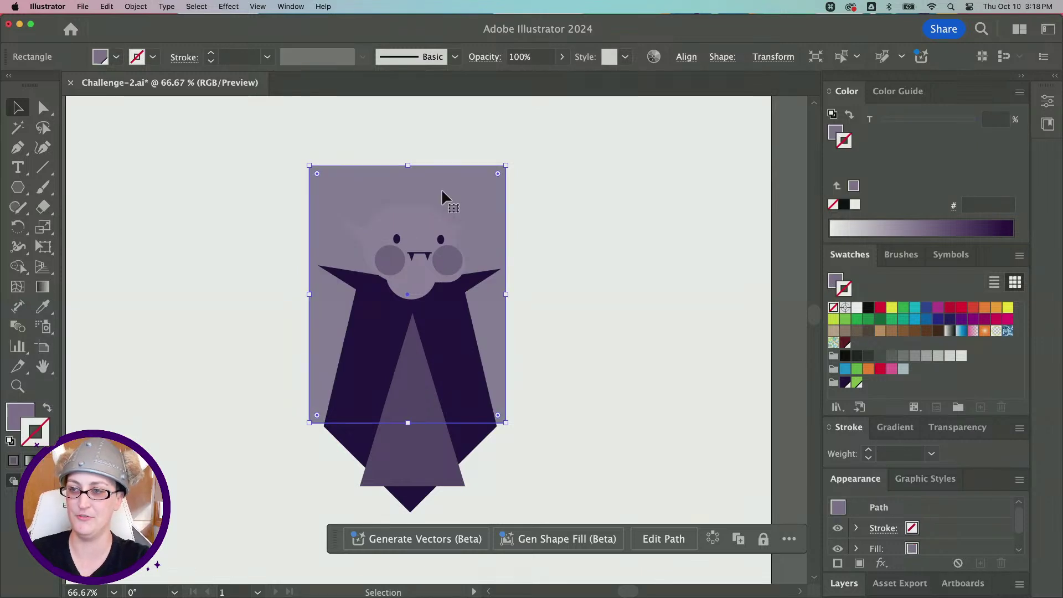
Expand the Assets layer, cut the filled rectangle and paste it back in place on that layer
{"action": "scroll", "coordinate": [554, 259], "scroll_direction": "up", "scroll_amount": 2}
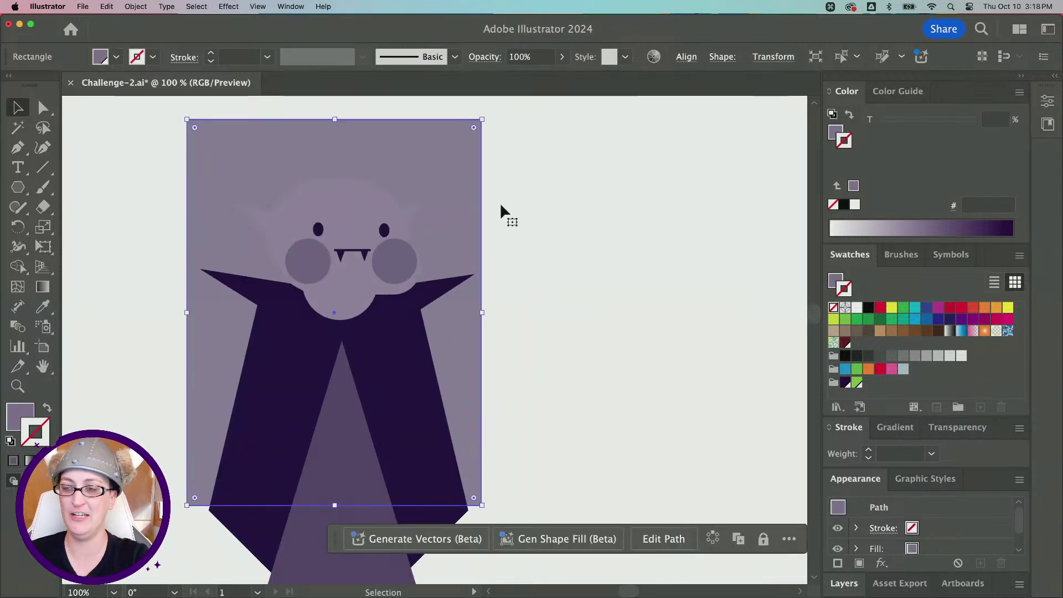
{"action": "left_click", "coordinate": [850, 584]}
{"action": "left_click", "coordinate": [875, 530]}
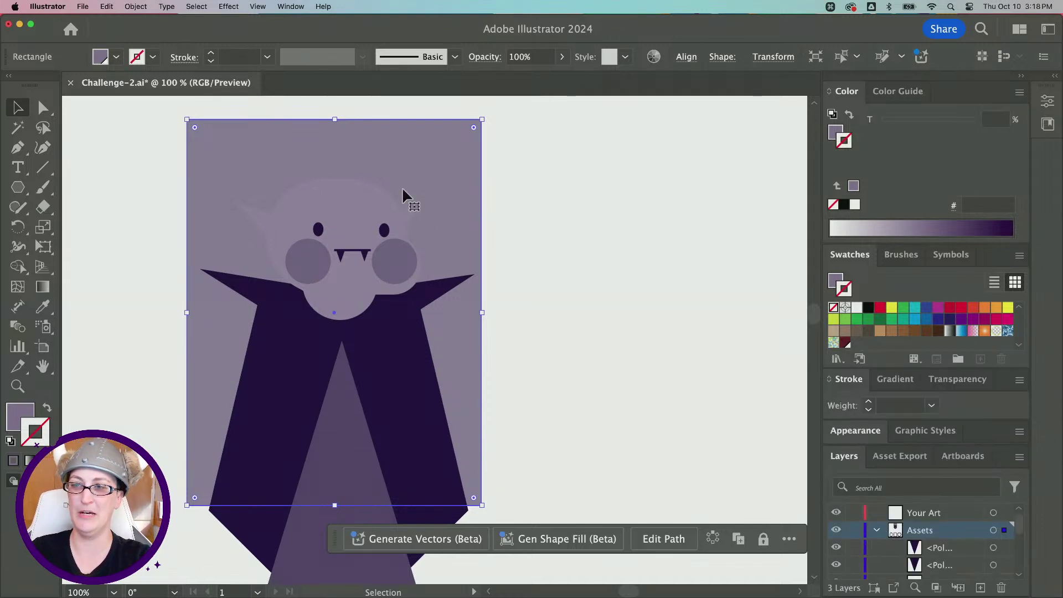
{"action": "key", "text": "super"}
{"action": "key", "text": "super+z"}
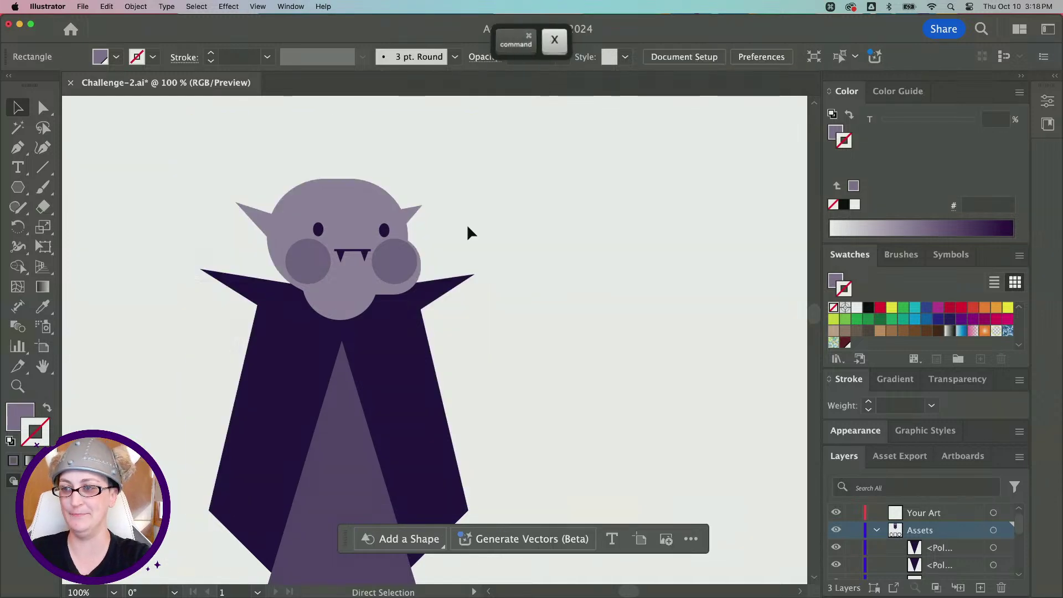
{"action": "key", "text": "super+shift+z"}
{"action": "key", "text": "super+shift+z"}
{"action": "key", "text": "super+shift+z"}
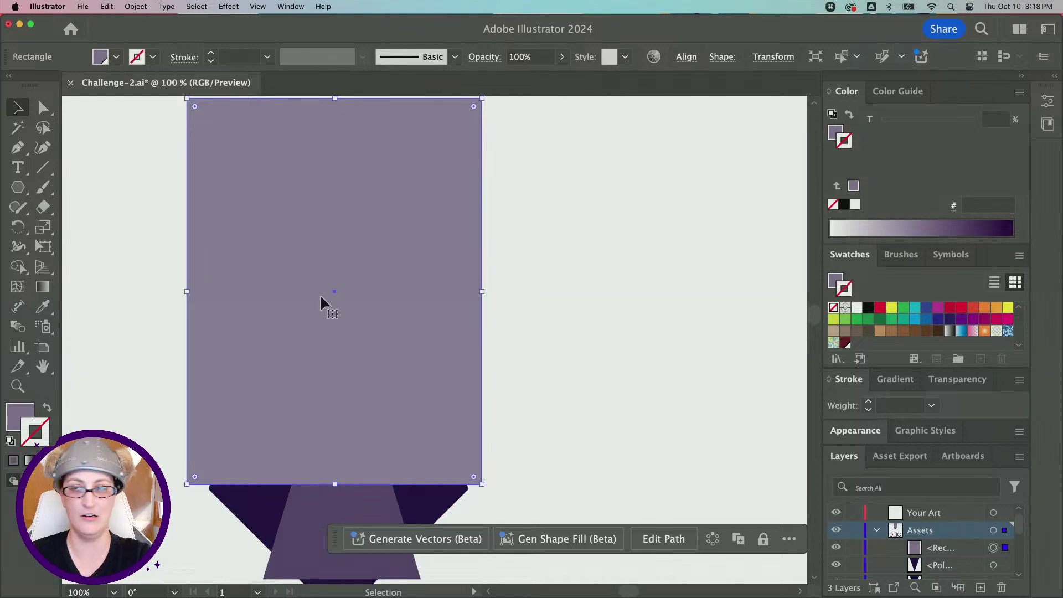
Send the rectangle to the back, behind all the vampire's shapes, and deselect it
{"action": "left_click", "coordinate": [124, 5]}
{"action": "mouse_move", "coordinate": [141, 35]}
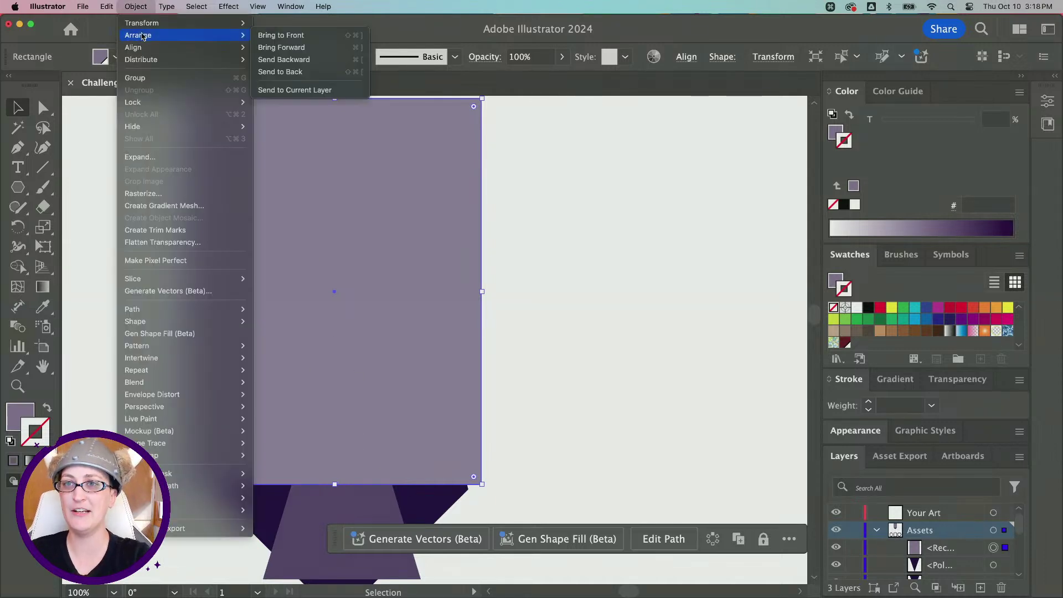
{"action": "left_click", "coordinate": [290, 79]}
{"action": "left_click", "coordinate": [529, 251]}
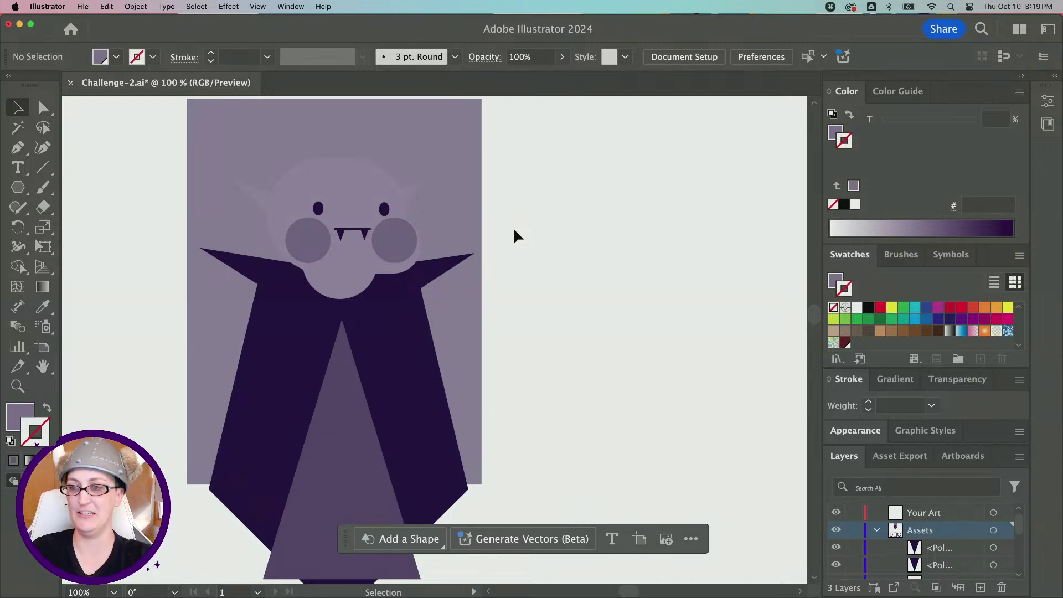
Darken the background rectangle's fill to a 69% tint of Dark Purple and check it with the selection edges hidden
{"action": "scroll", "coordinate": [422, 217], "scroll_direction": "up", "scroll_amount": 5}
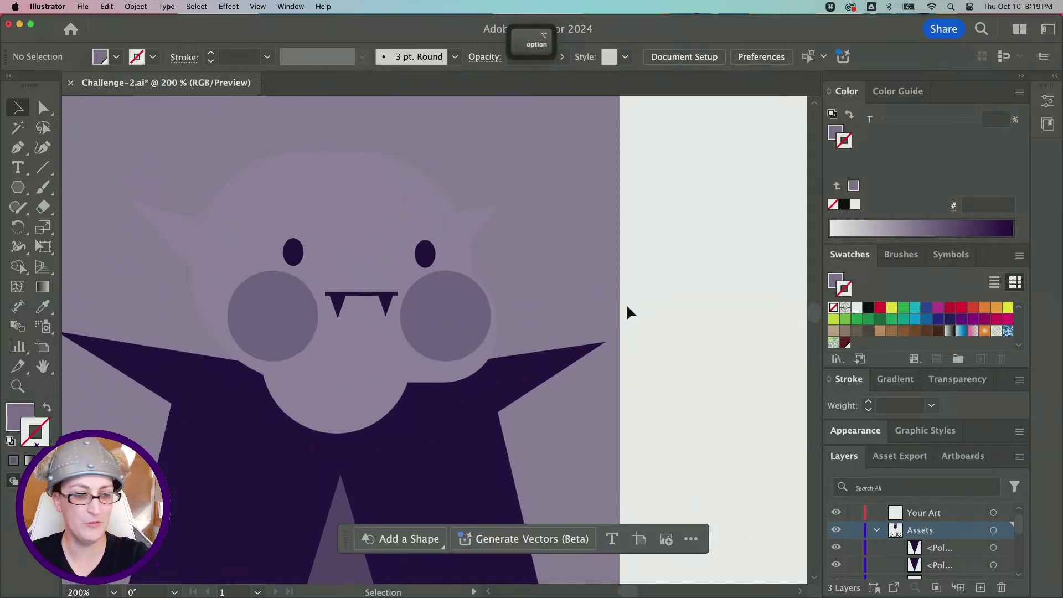
{"action": "scroll", "coordinate": [626, 303], "scroll_direction": "down", "scroll_amount": 5}
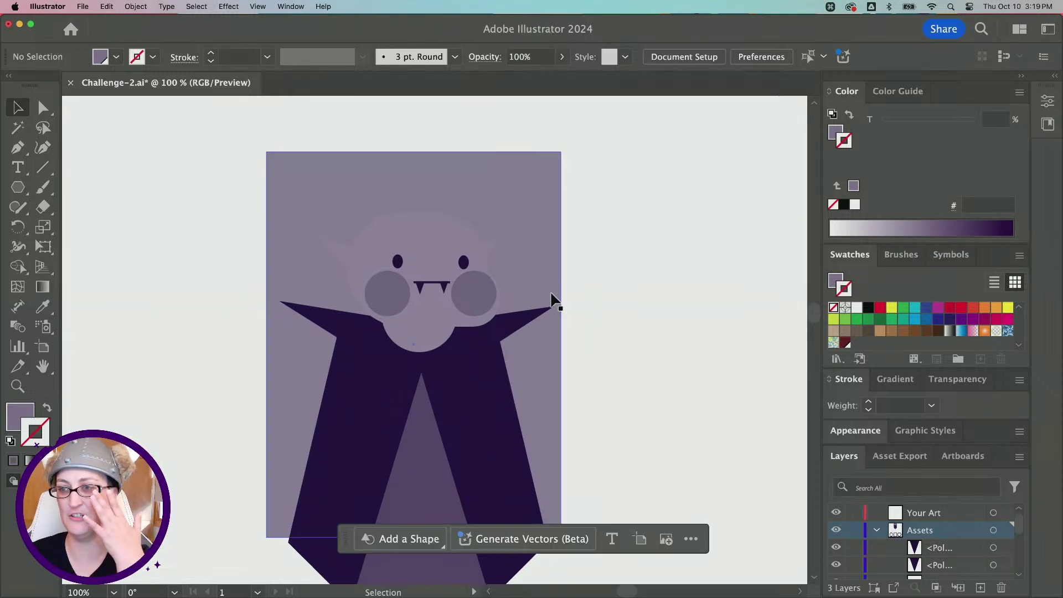
{"action": "left_click", "coordinate": [541, 261]}
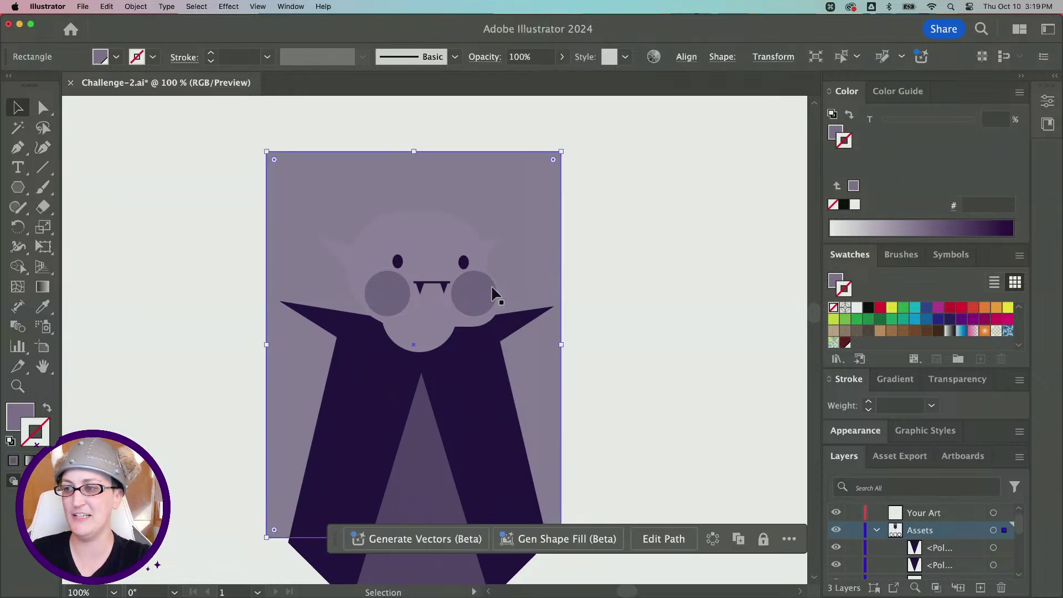
{"action": "left_click", "coordinate": [844, 131]}
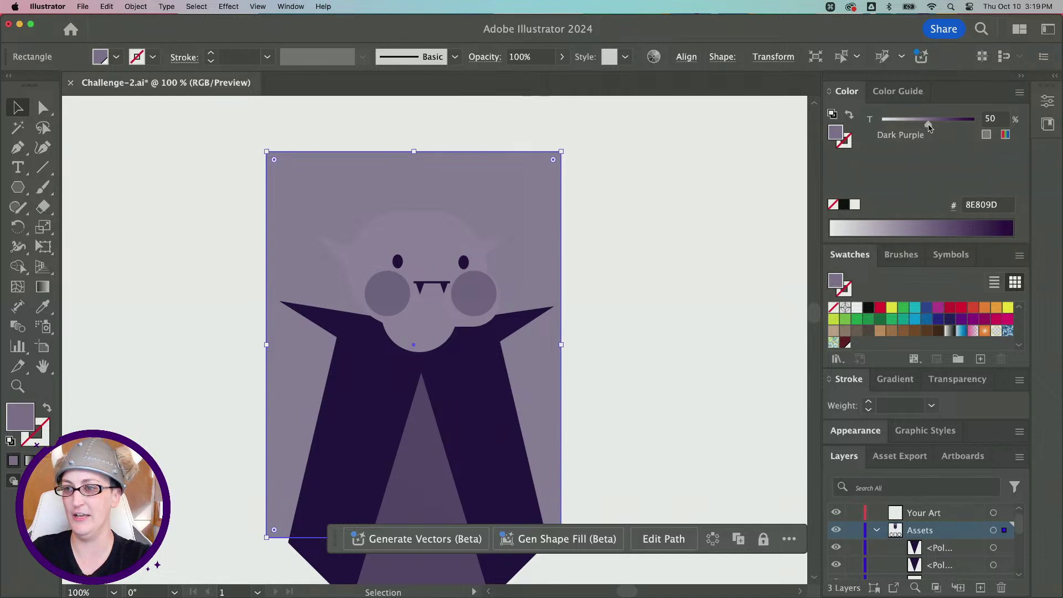
{"action": "left_click_drag", "start_coordinate": [932, 126], "coordinate": [950, 126]}
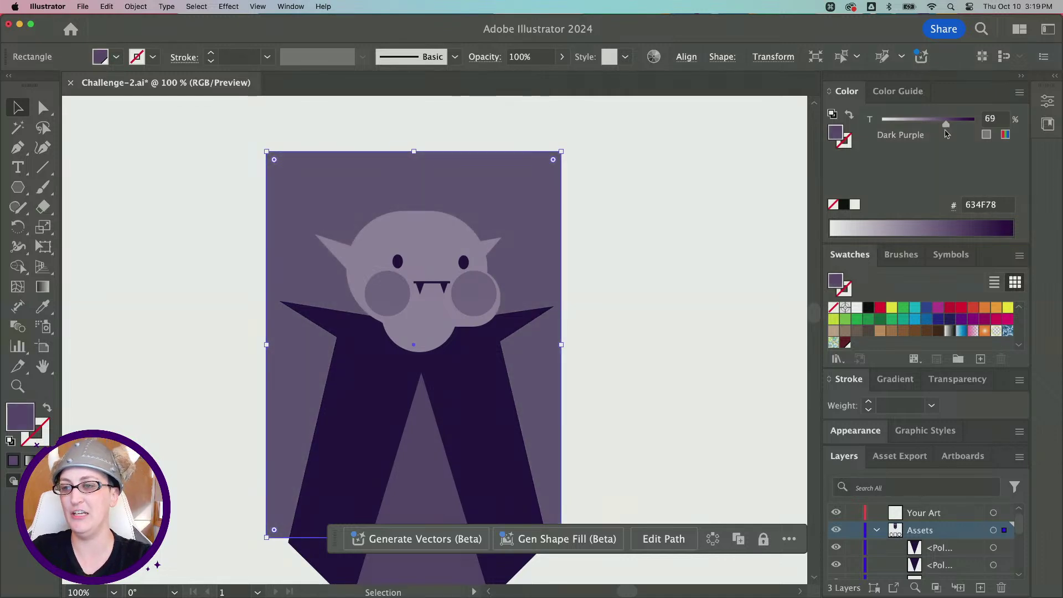
{"action": "scroll", "coordinate": [707, 316], "scroll_direction": "down", "scroll_amount": 2}
{"action": "scroll", "coordinate": [707, 316], "scroll_direction": "right", "scroll_amount": 1}
{"action": "key", "text": "super+h"}
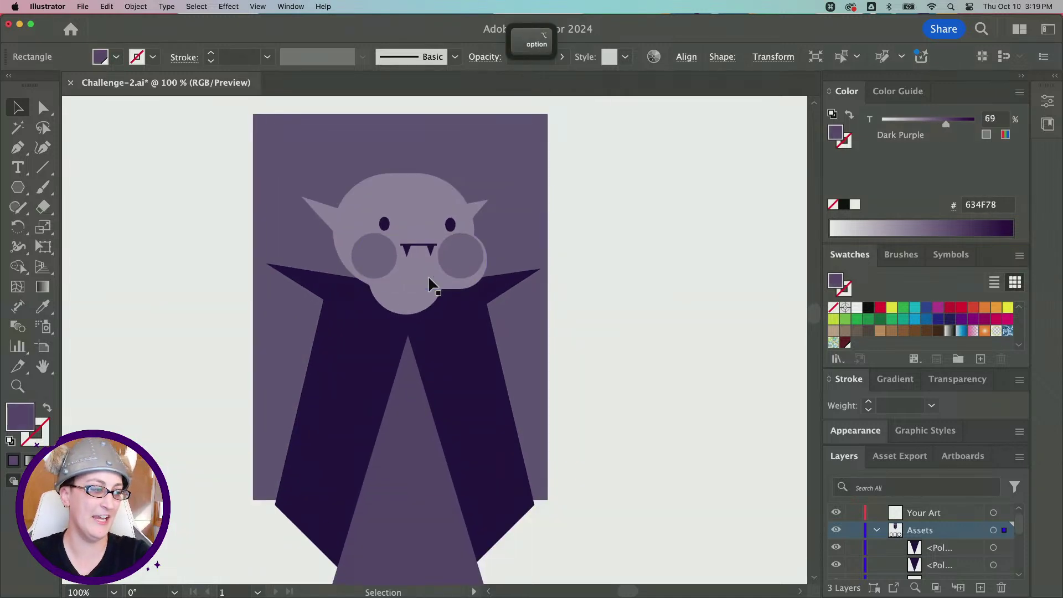
{"action": "key", "text": "super+h"}
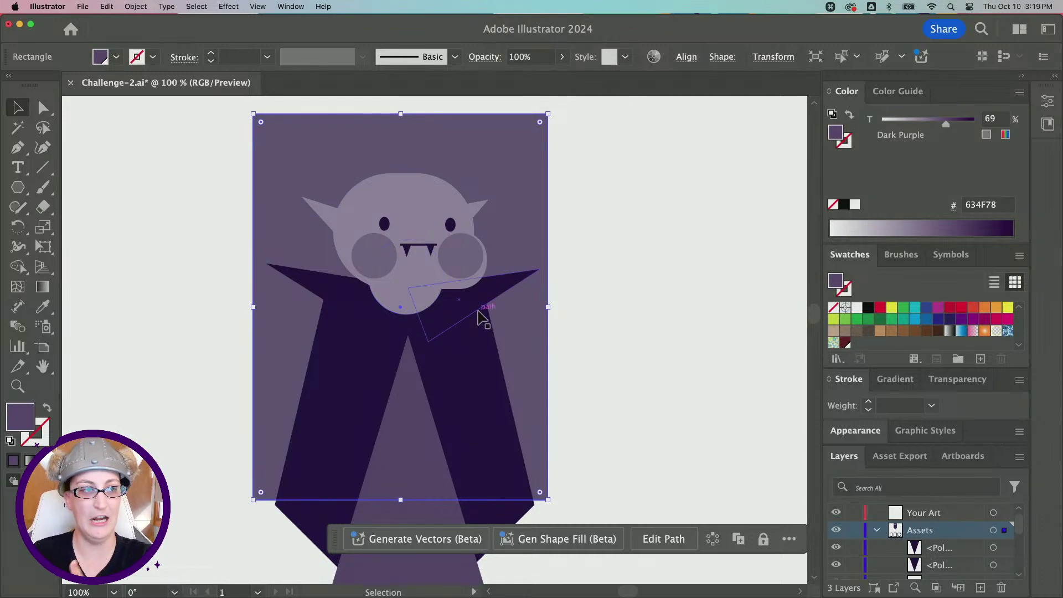
{"action": "key", "text": "super+equal"}
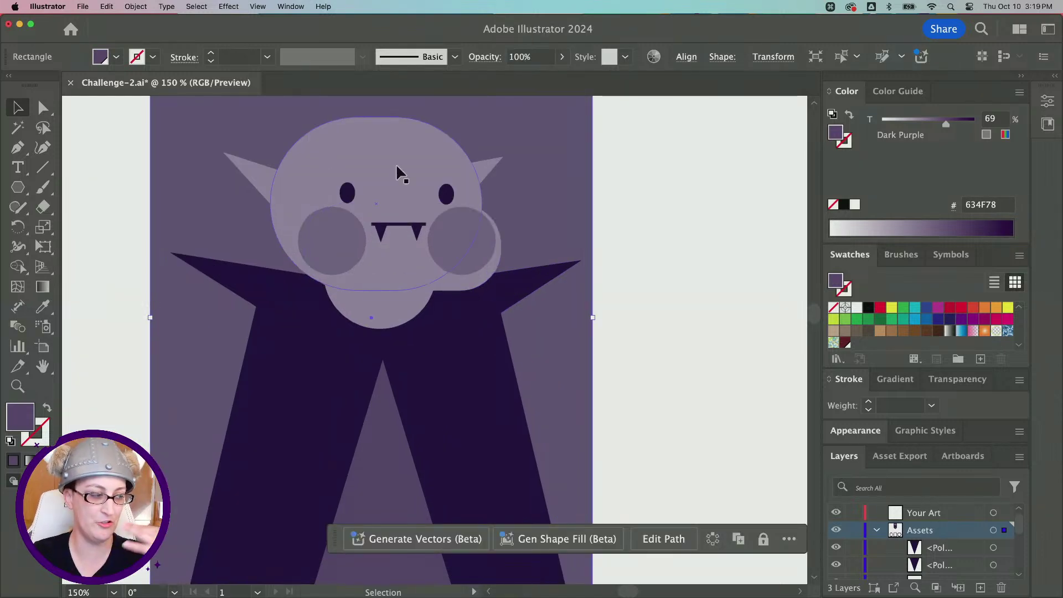
{"action": "left_click", "coordinate": [659, 312]}
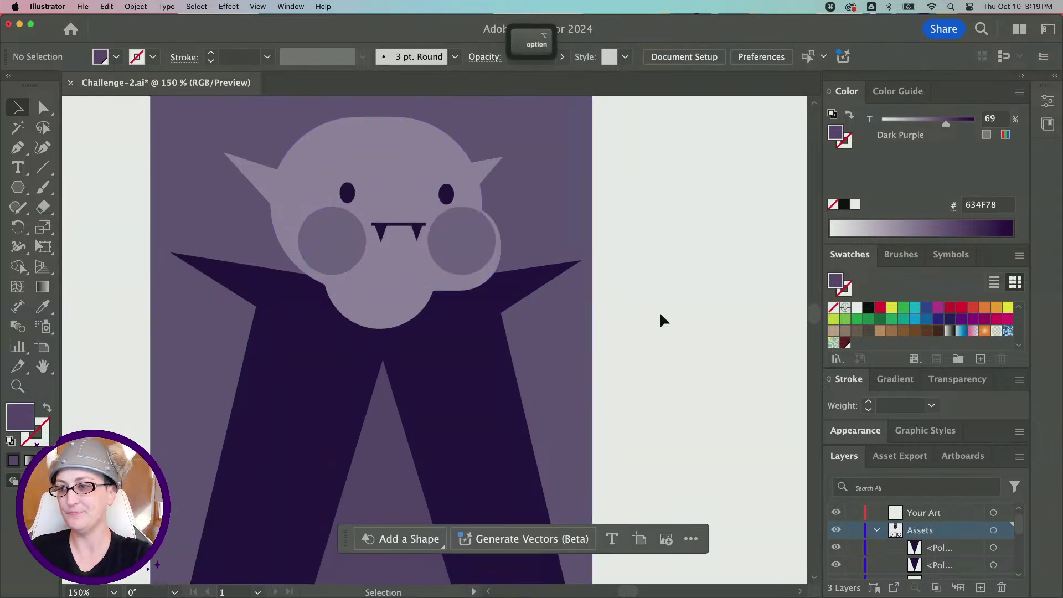
{"action": "scroll", "coordinate": [659, 312], "scroll_direction": "down", "scroll_amount": 3}
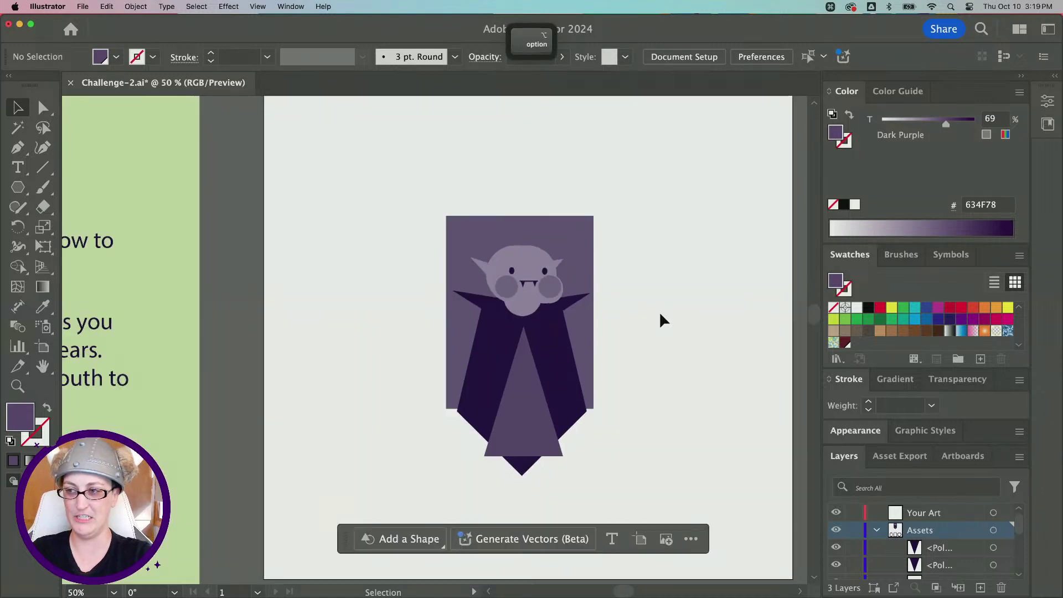
{"action": "left_click_drag", "start_coordinate": [659, 311], "coordinate": [600, 310]}
{"action": "scroll", "coordinate": [600, 310], "scroll_direction": "down", "scroll_amount": 1}
{"action": "scroll", "coordinate": [600, 310], "scroll_direction": "up", "scroll_amount": 1}
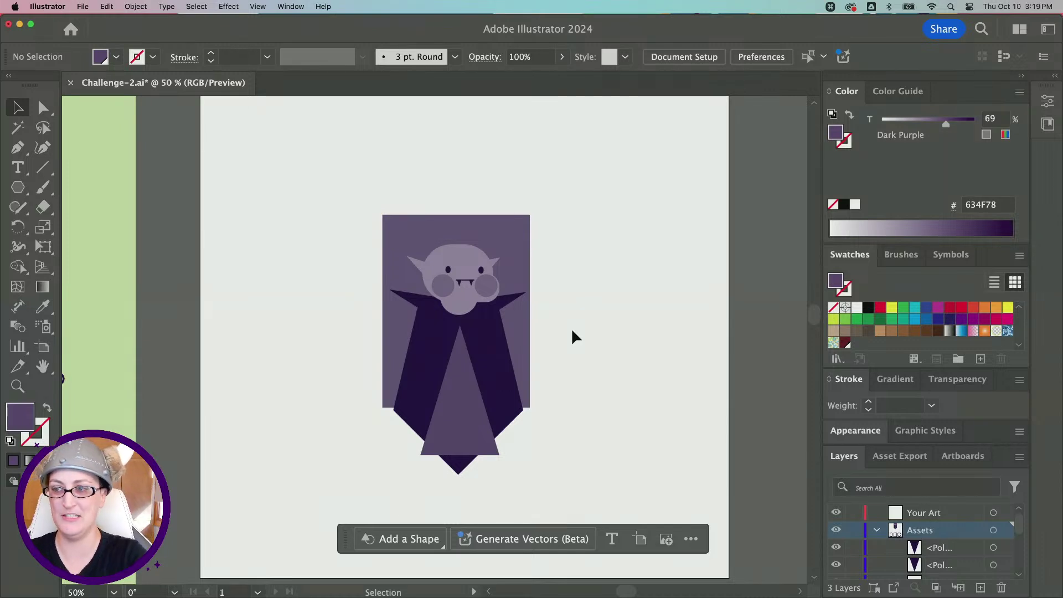
{"action": "scroll", "coordinate": [570, 331], "scroll_direction": "up", "scroll_amount": 1}
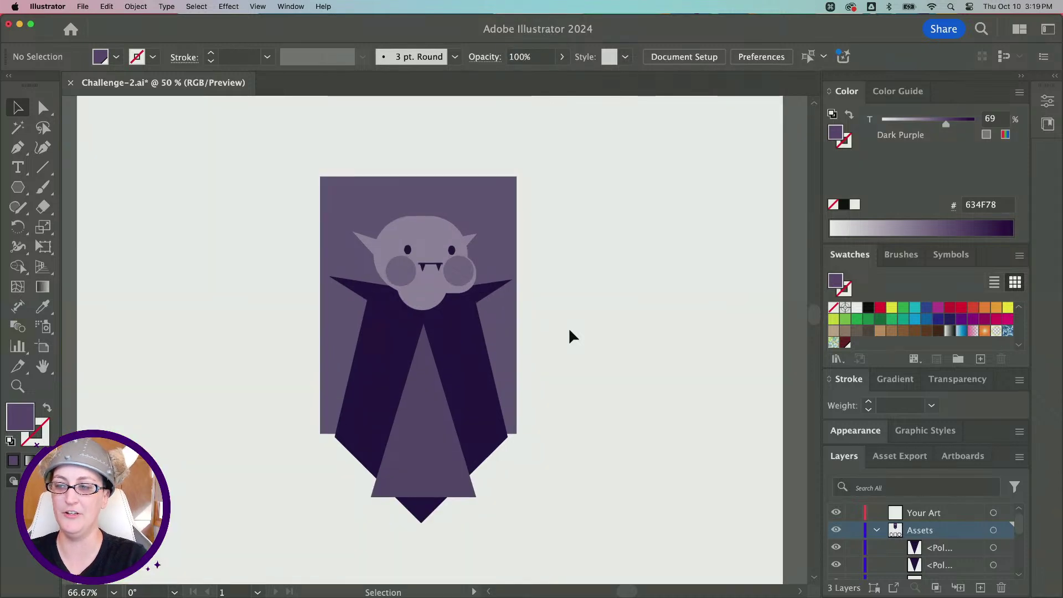
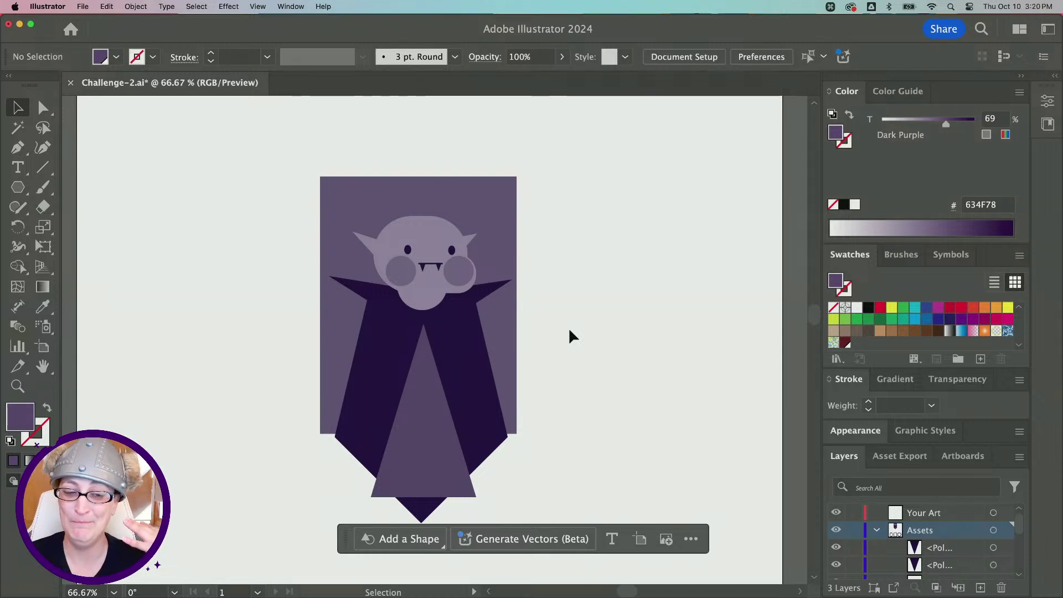
{"action": "key", "text": "alt"}
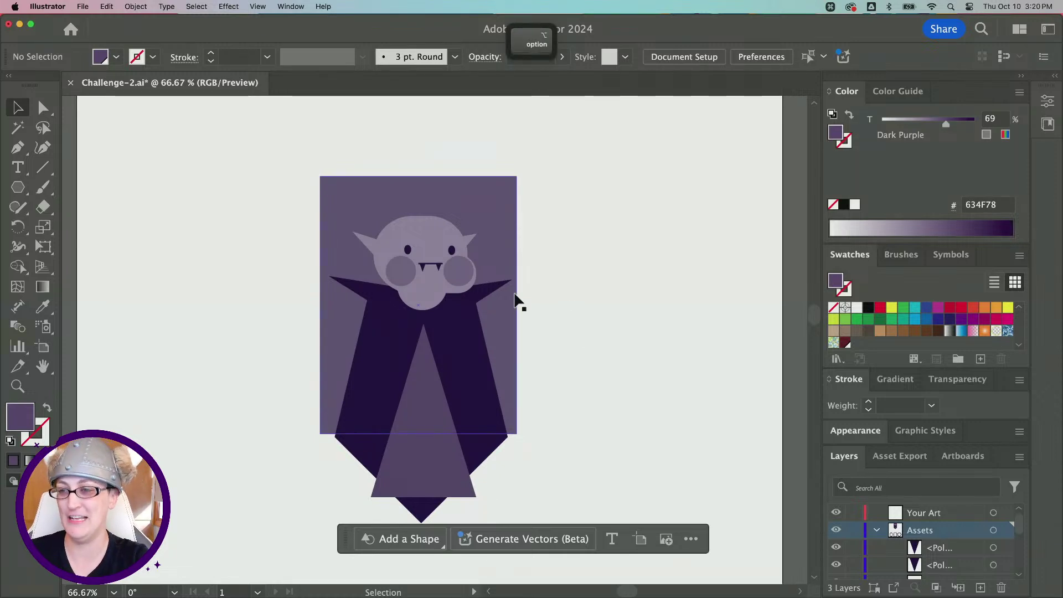
{"action": "scroll", "coordinate": [515, 301], "scroll_direction": "up", "scroll_amount": 4}
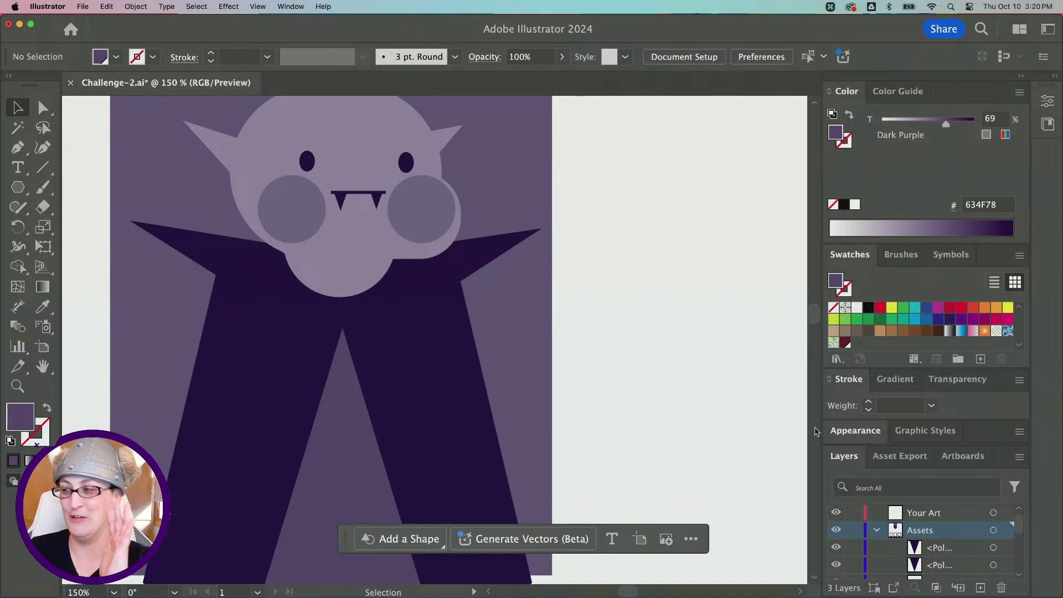
{"action": "left_click", "coordinate": [946, 382]}
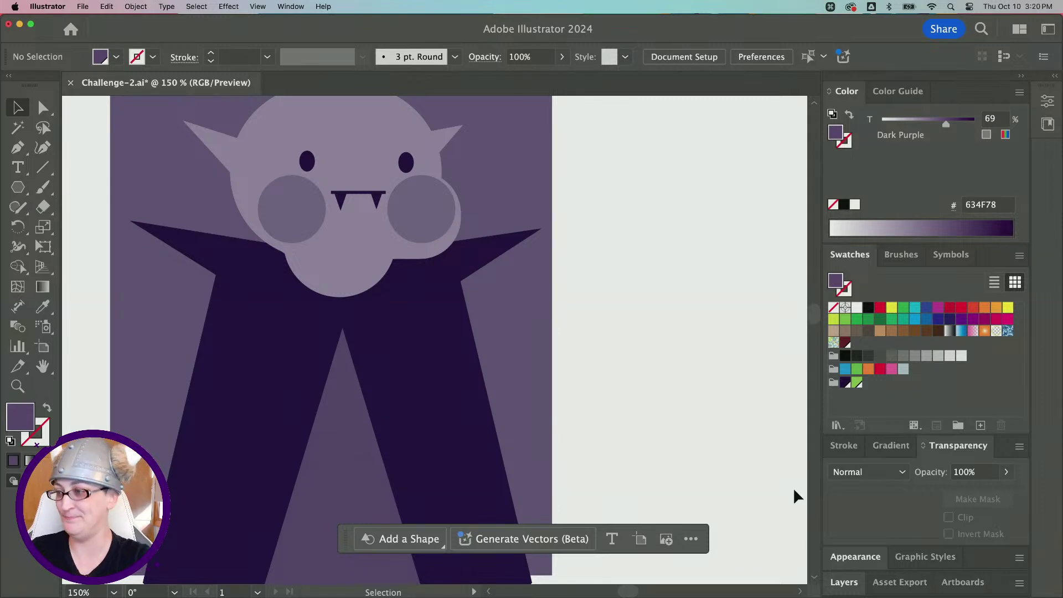
{"action": "left_click", "coordinate": [275, 5]}
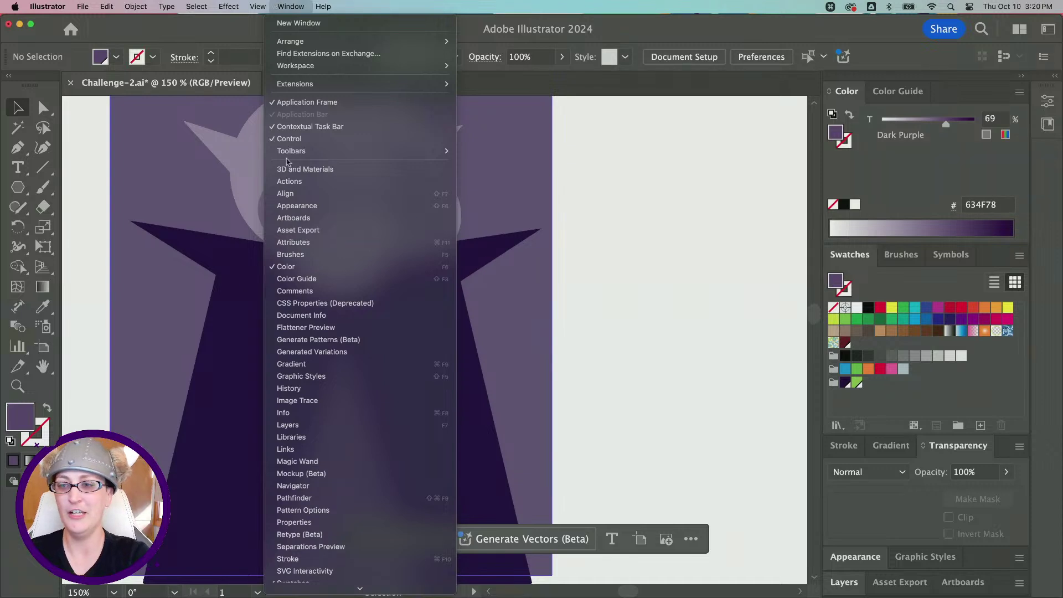
{"action": "scroll", "coordinate": [336, 487], "scroll_direction": "down", "scroll_amount": 2}
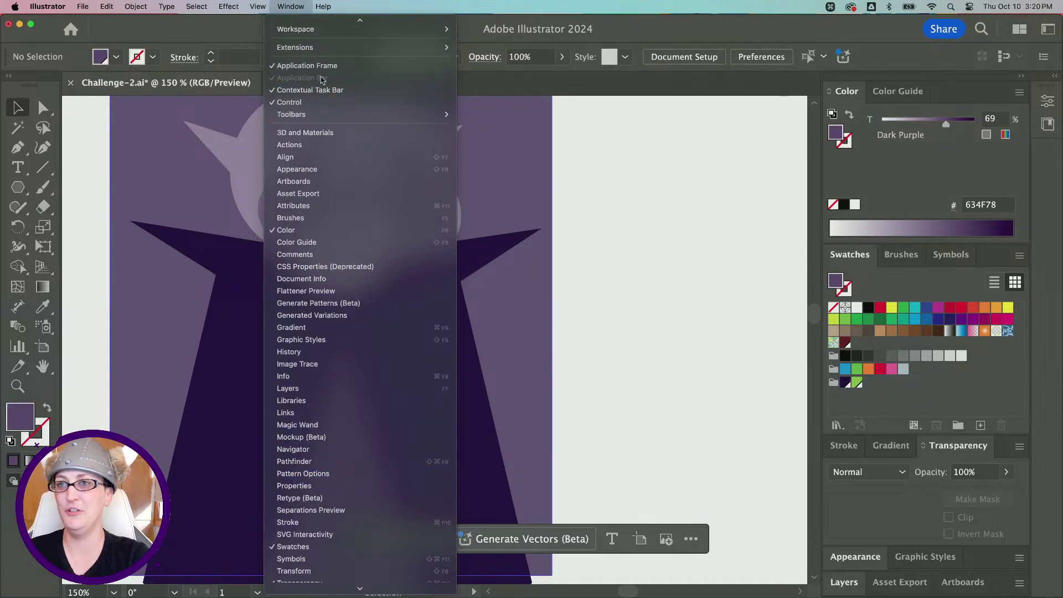
{"action": "scroll", "coordinate": [328, 241], "scroll_direction": "down", "scroll_amount": 3}
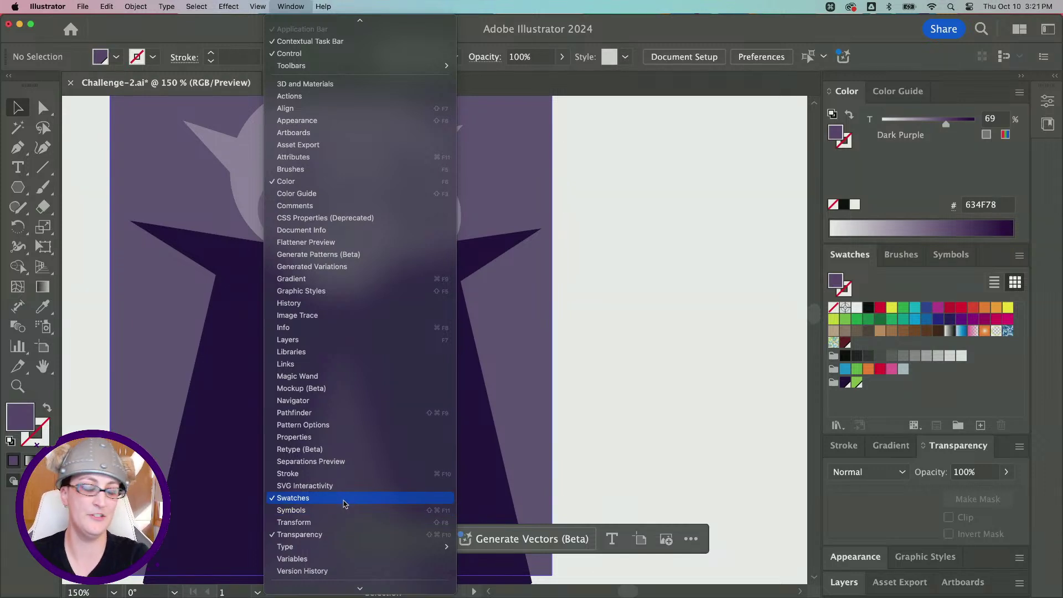
{"action": "scroll", "coordinate": [346, 435], "scroll_direction": "down", "scroll_amount": 2}
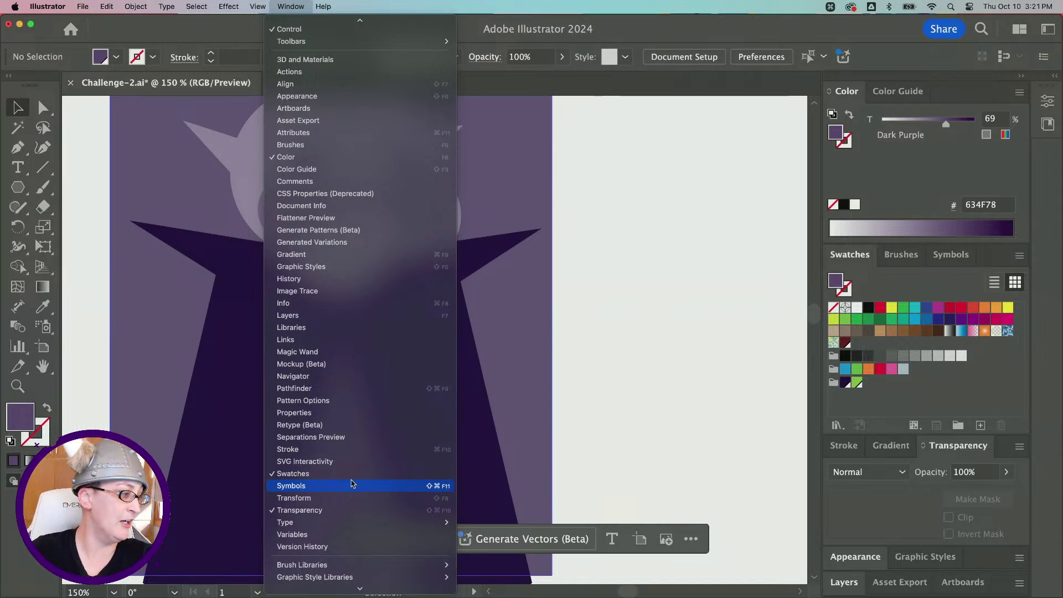
{"action": "left_click", "coordinate": [408, 339]}
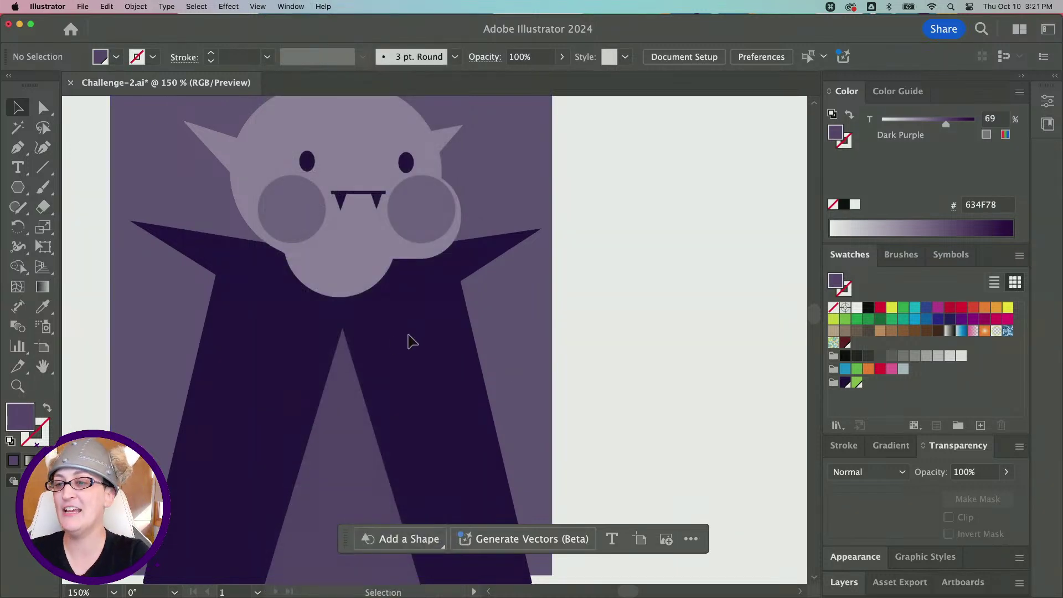
{"action": "scroll", "coordinate": [393, 346], "scroll_direction": "down", "scroll_amount": 5}
{"action": "scroll", "coordinate": [391, 349], "scroll_direction": "down", "scroll_amount": 3}
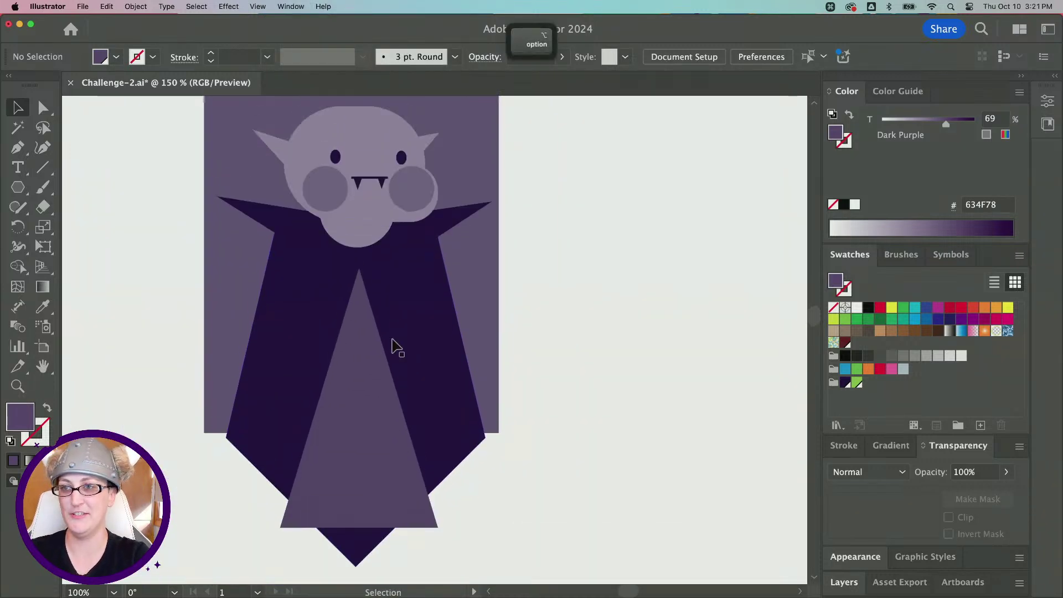
Draw a small jagged tuft with the Pen tool along the edge of the vampire's face, just below the larger ear
{"action": "scroll", "coordinate": [325, 232], "scroll_direction": "up", "scroll_amount": 5}
{"action": "key", "text": "p"}
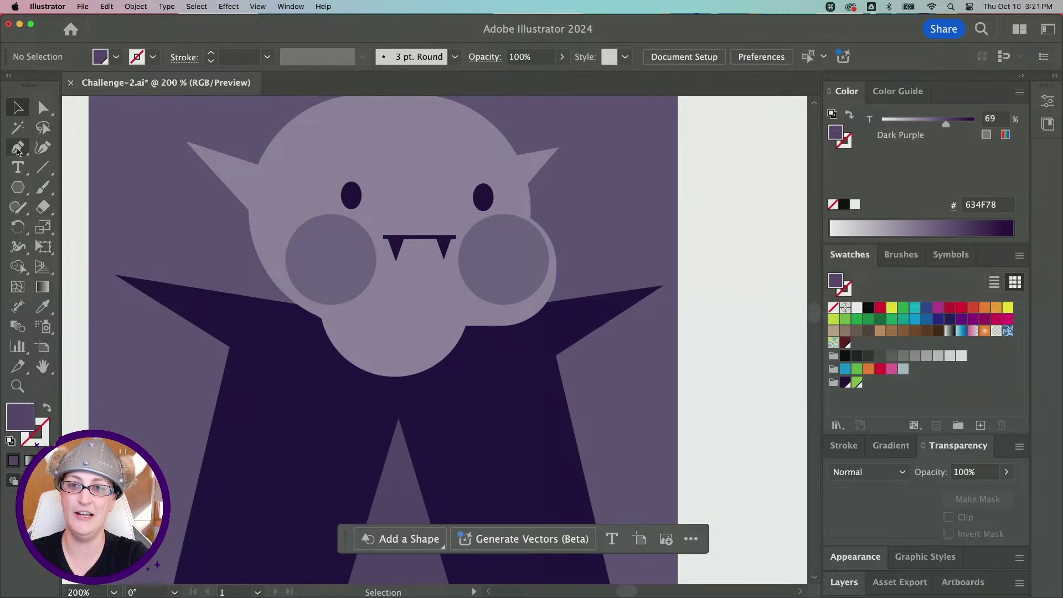
{"action": "scroll", "coordinate": [249, 231], "scroll_direction": "down", "scroll_amount": 4}
{"action": "scroll", "coordinate": [249, 232], "scroll_direction": "left", "scroll_amount": 4}
{"action": "scroll", "coordinate": [249, 231], "scroll_direction": "up", "scroll_amount": 4}
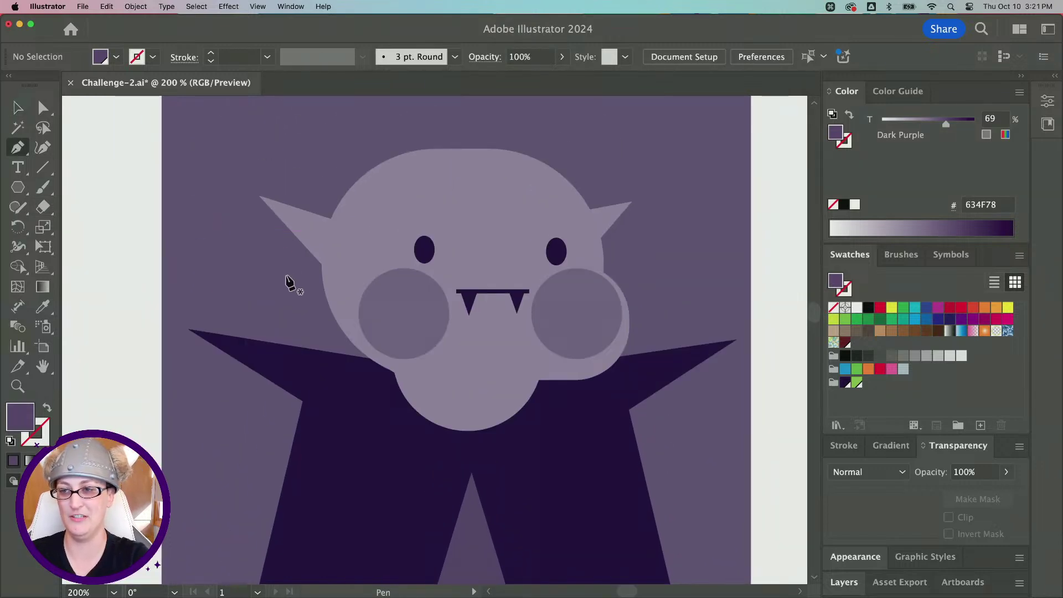
{"action": "left_click", "coordinate": [321, 265]}
{"action": "left_click_drag", "start_coordinate": [315, 288], "coordinate": [336, 303]}
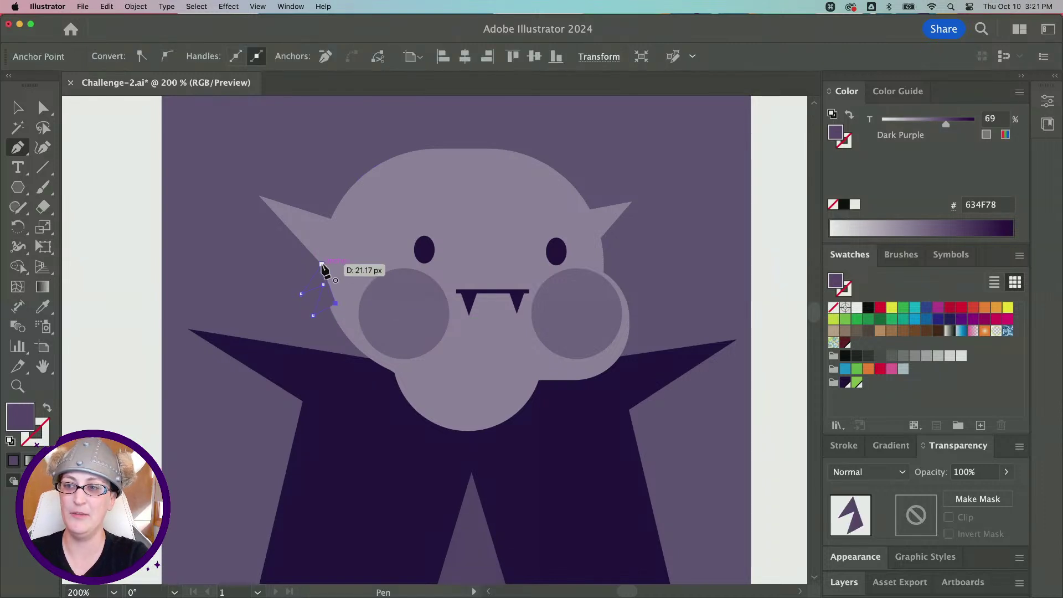
{"action": "left_click", "coordinate": [322, 265]}
Match the tuft's fill to the vampire's face with the Eyedropper, and delete the tuft
{"action": "left_click", "coordinate": [44, 305]}
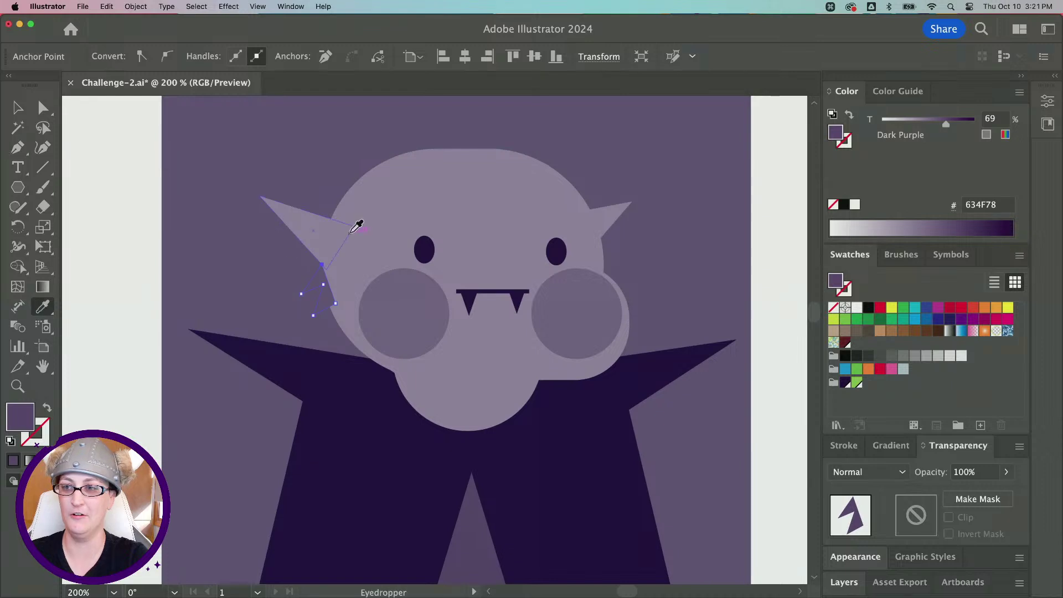
{"action": "left_click", "coordinate": [339, 226]}
{"action": "left_click", "coordinate": [47, 114]}
{"action": "scroll", "coordinate": [314, 282], "scroll_direction": "down", "scroll_amount": 1}
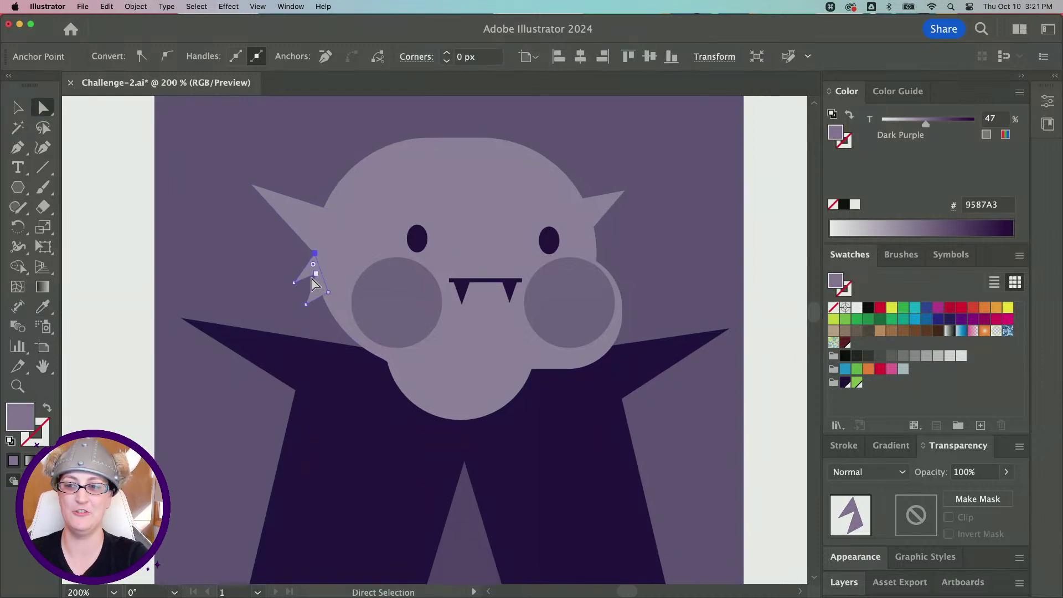
{"action": "left_click", "coordinate": [314, 278]}
{"action": "scroll", "coordinate": [316, 280], "scroll_direction": "down", "scroll_amount": 2}
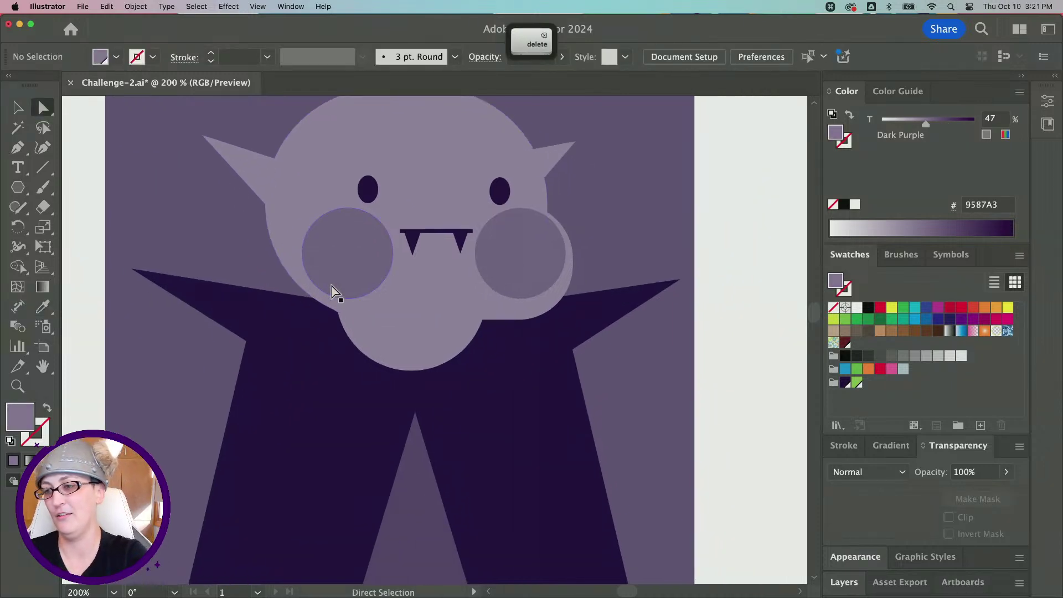
Copy the light triangle in the middle of the vampire's cloak and paste the copy directly in front of it
{"action": "scroll", "coordinate": [331, 287], "scroll_direction": "down", "scroll_amount": 2}
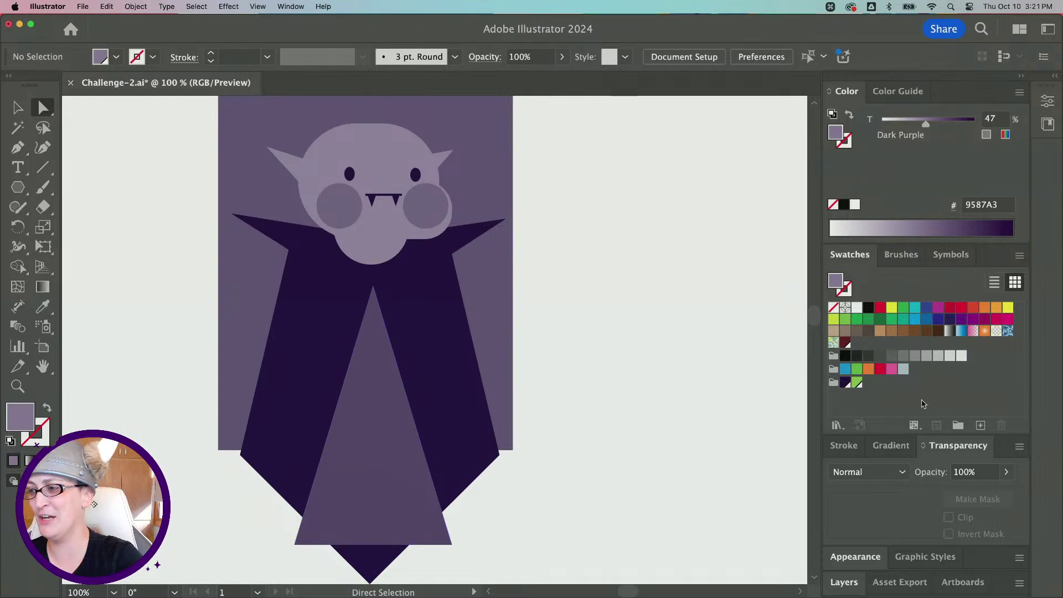
{"action": "left_click", "coordinate": [891, 445]}
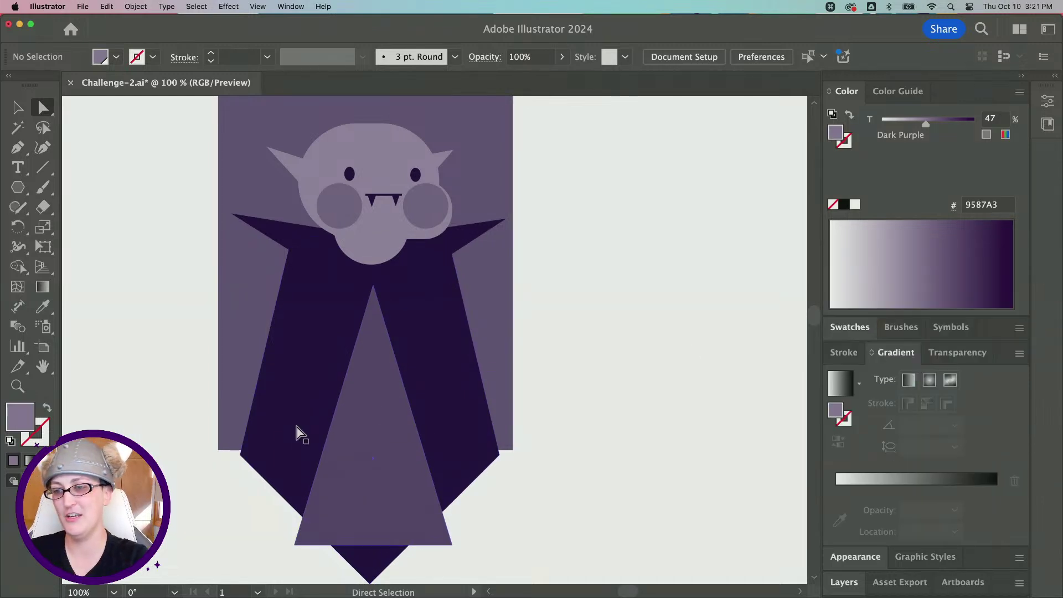
{"action": "left_click", "coordinate": [379, 343]}
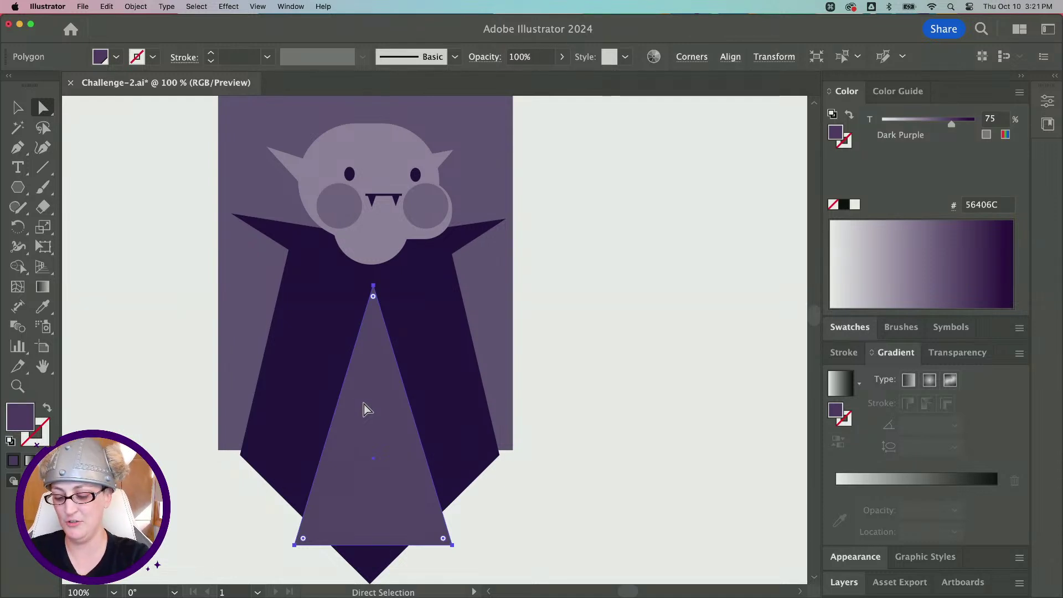
{"action": "key", "text": "v"}
{"action": "key", "text": "a"}
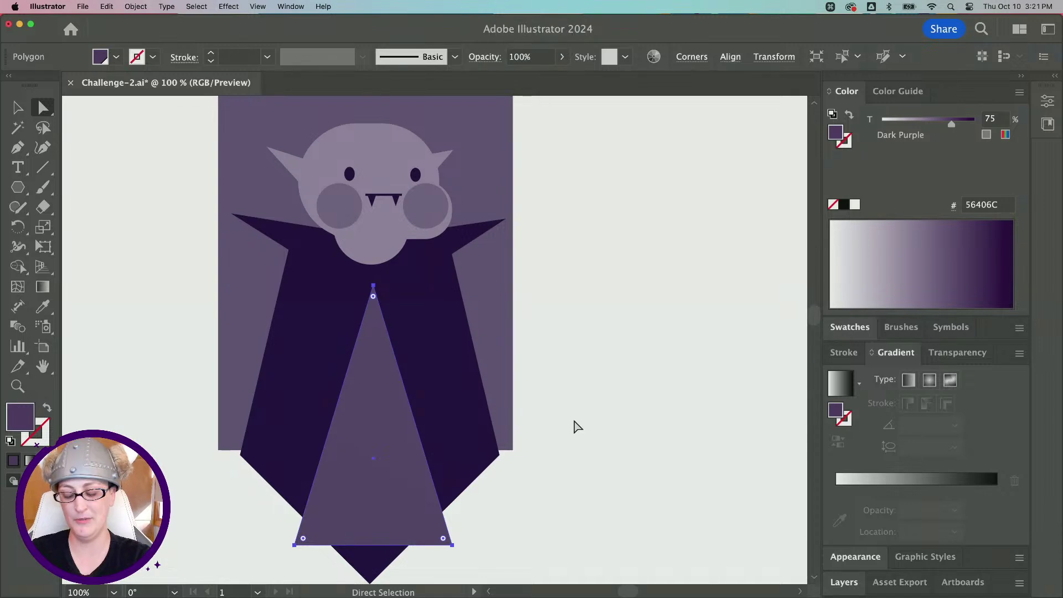
{"action": "key", "text": "super+f"}
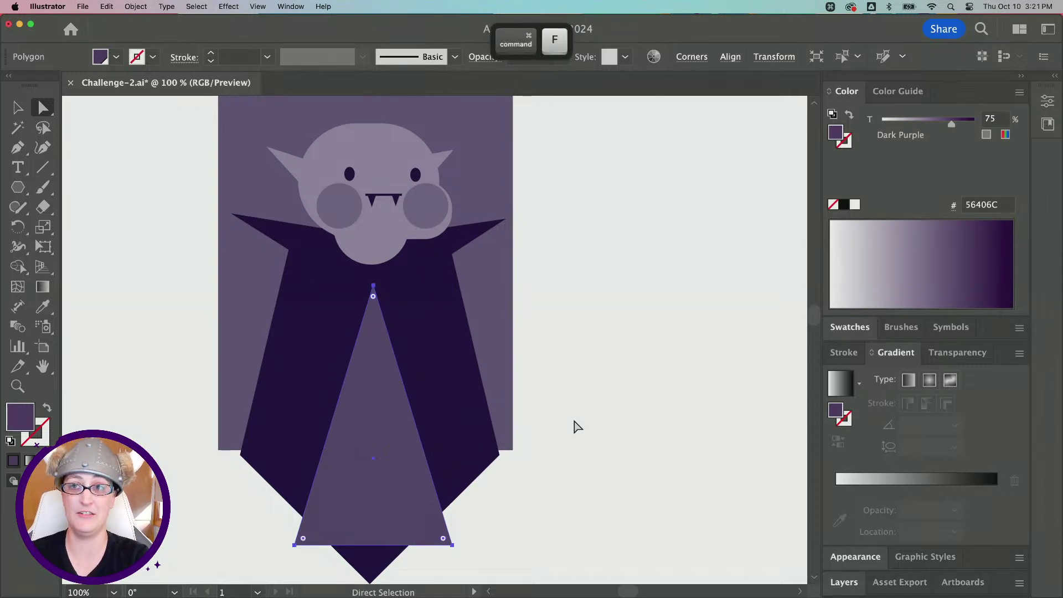
{"action": "left_click", "coordinate": [106, 6]}
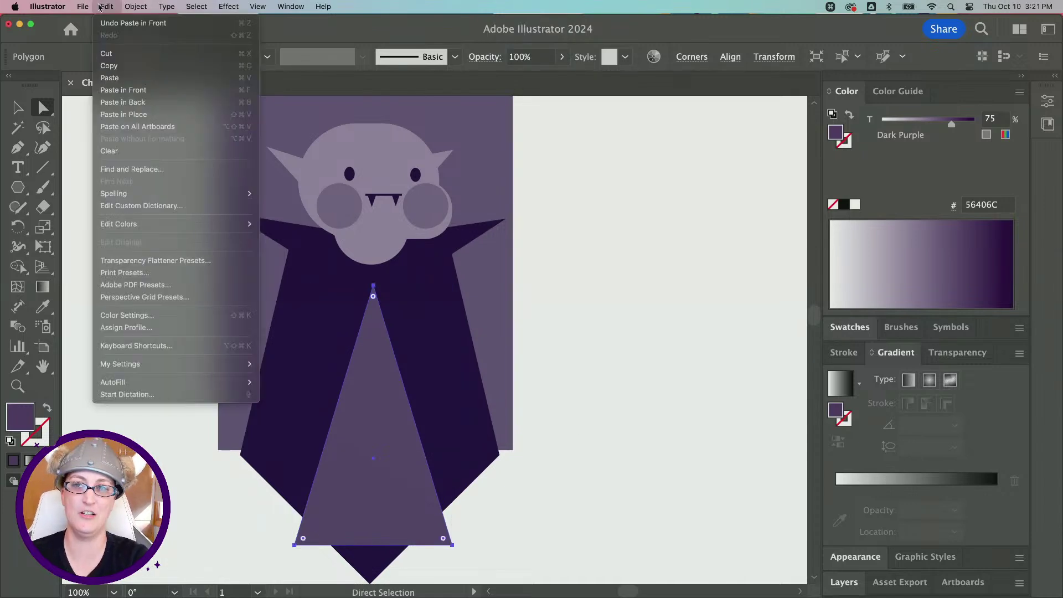
{"action": "left_click", "coordinate": [131, 89]}
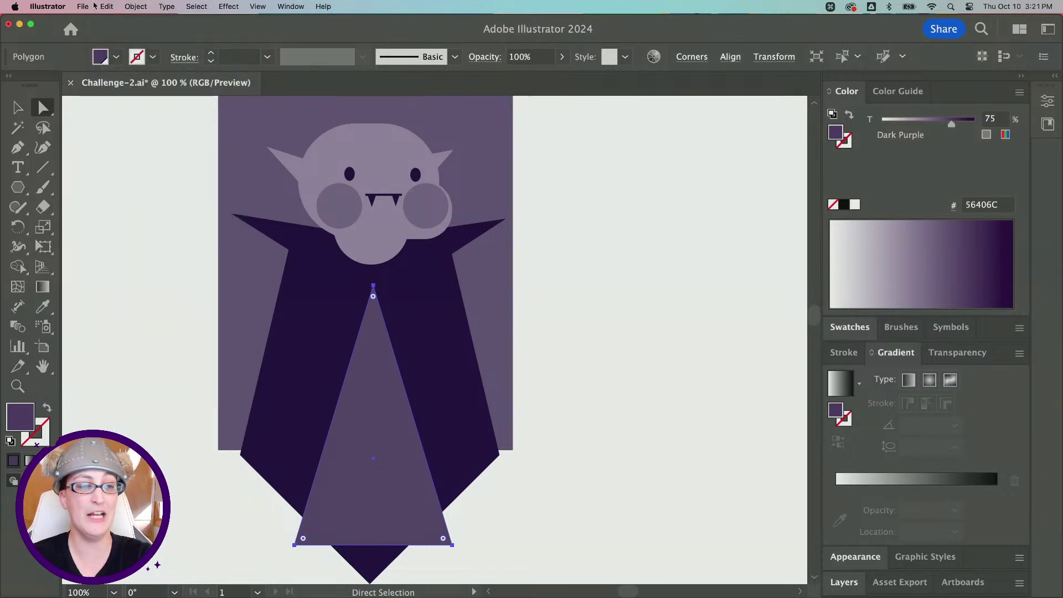
Fill the copied triangle with the linear White, Black gradient
{"action": "left_click", "coordinate": [917, 480]}
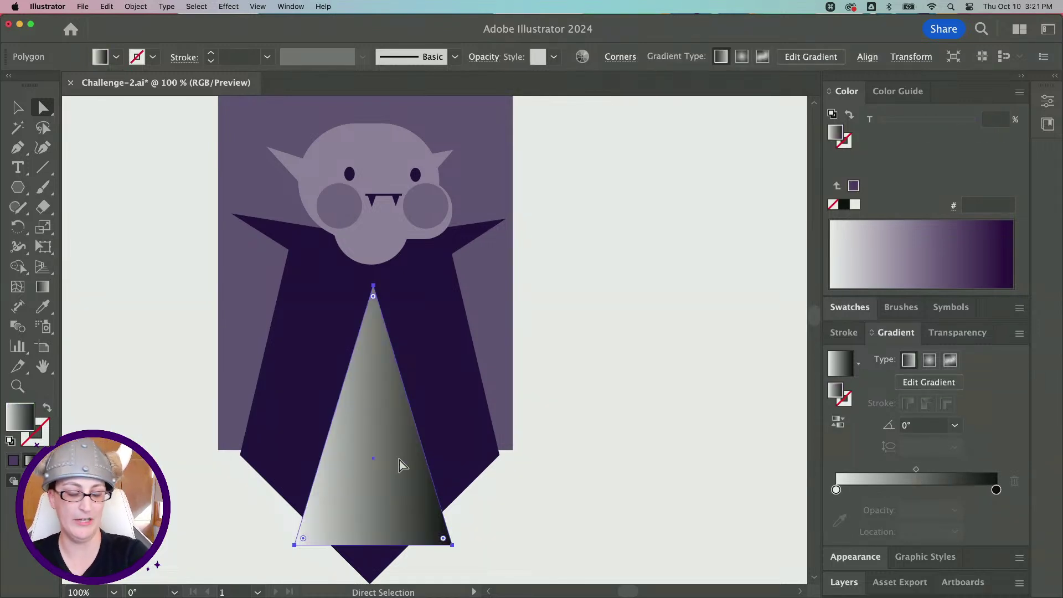
{"action": "left_click", "coordinate": [859, 364]}
{"action": "scroll", "coordinate": [842, 432], "scroll_direction": "up", "scroll_amount": 1}
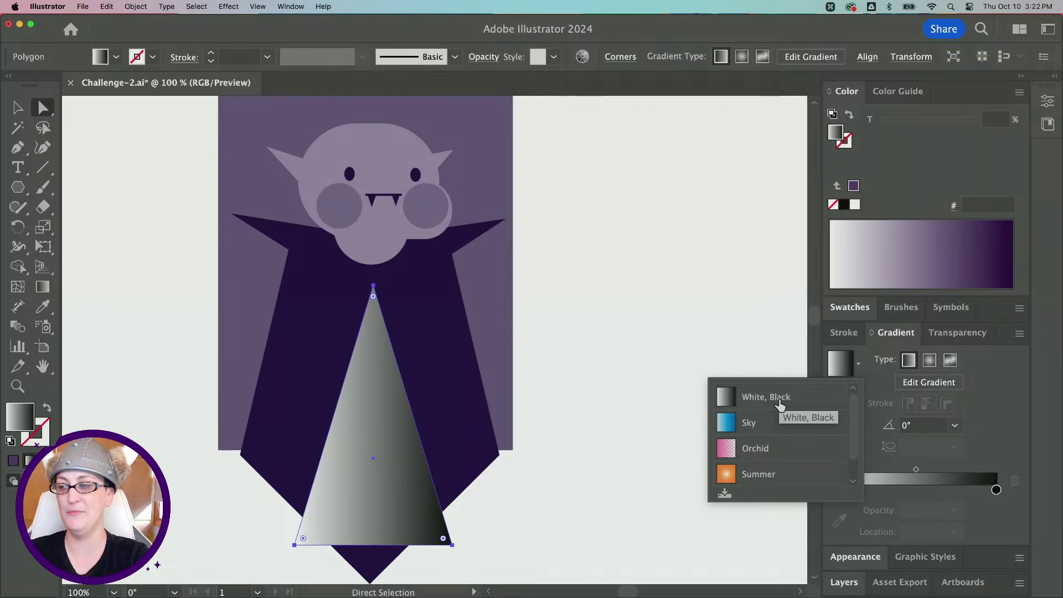
{"action": "left_click", "coordinate": [780, 403]}
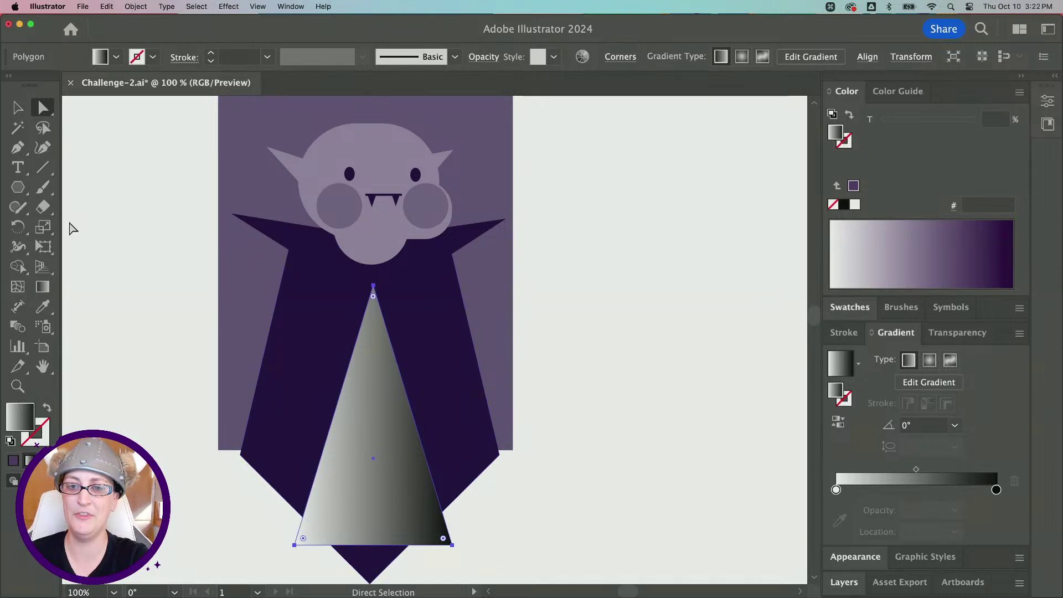
Redirect the gradient vertically so it runs from white at the triangle's base to black at its tip, and deselect the triangle
{"action": "left_click", "coordinate": [42, 287]}
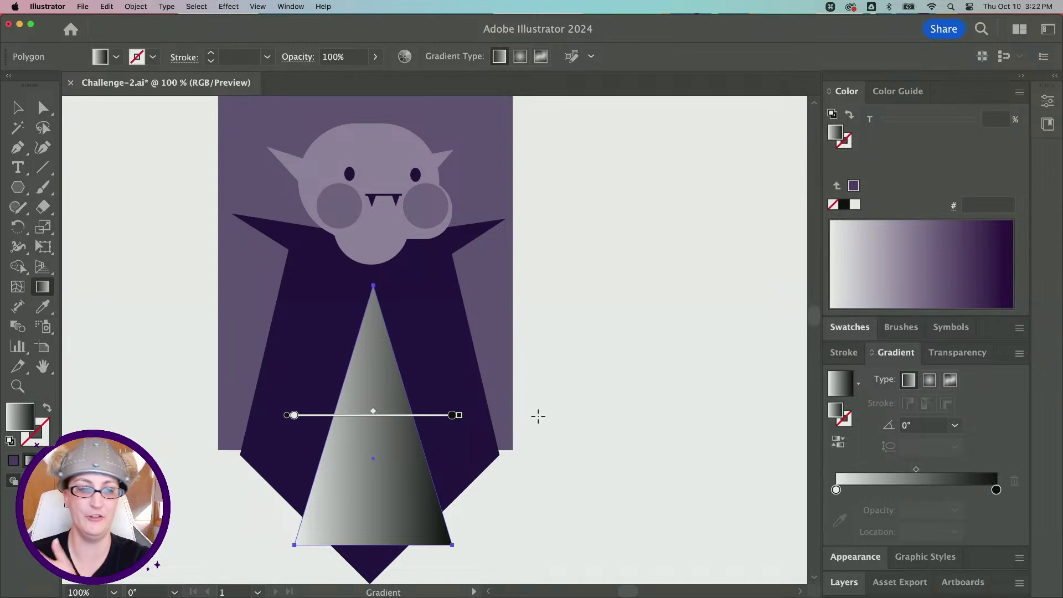
{"action": "scroll", "coordinate": [392, 475], "scroll_direction": "down", "scroll_amount": 3}
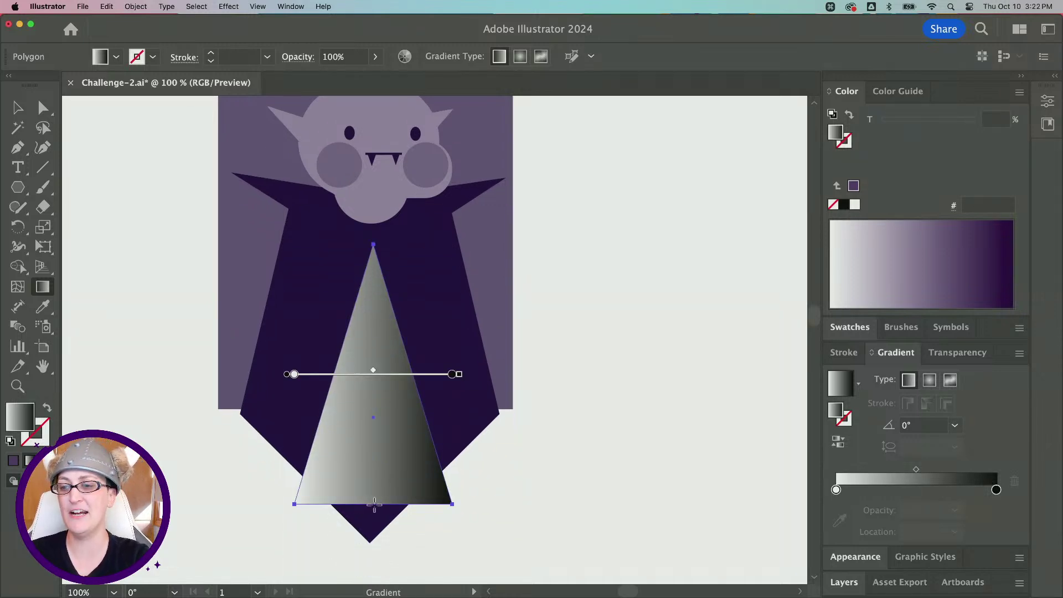
{"action": "mouse_move", "coordinate": [374, 503]}
{"action": "left_mouse_down"}
{"action": "mouse_move", "coordinate": [372, 254]}
{"action": "mouse_move", "coordinate": [385, 367]}
{"action": "mouse_move", "coordinate": [375, 496]}
{"action": "mouse_move", "coordinate": [372, 245]}
{"action": "left_mouse_up"}
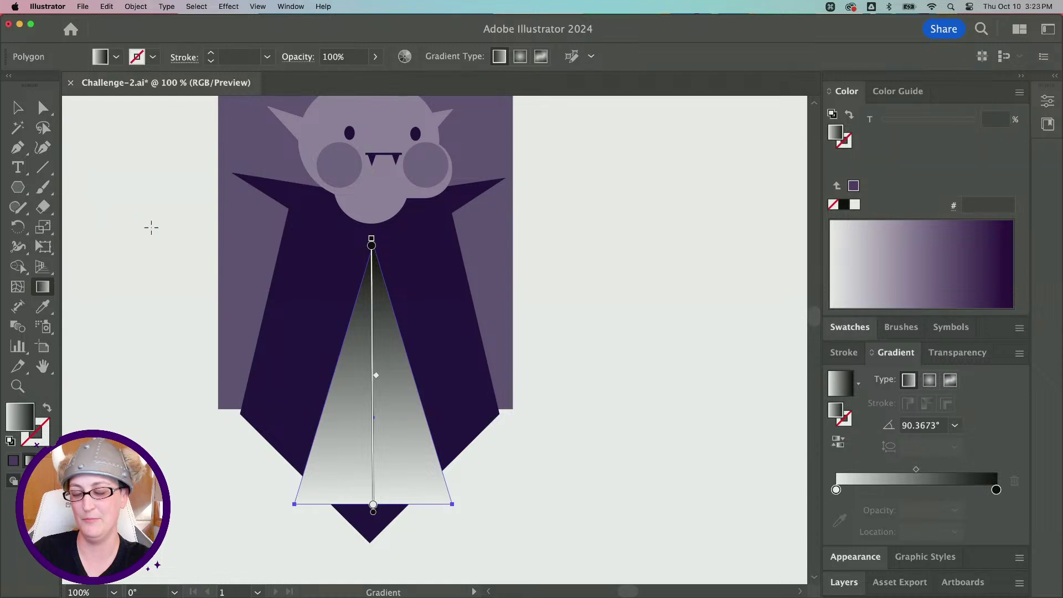
{"action": "left_click", "coordinate": [17, 107]}
{"action": "left_click", "coordinate": [672, 328]}
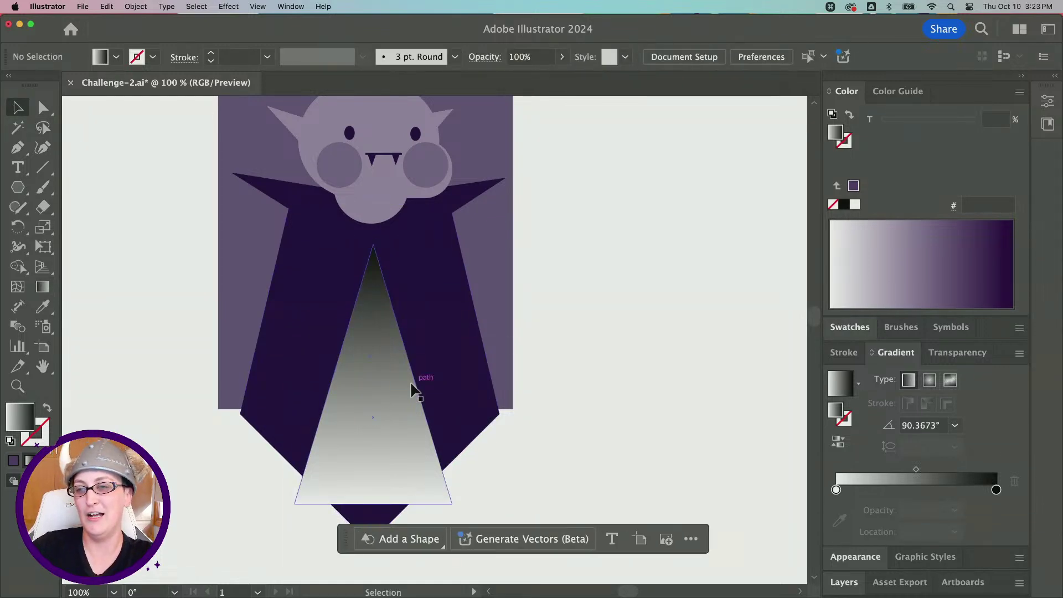
Open the Grain texture effect for the gradient triangle on the cloak, and enlarge the effect preview to 400%
{"action": "left_click", "coordinate": [412, 390]}
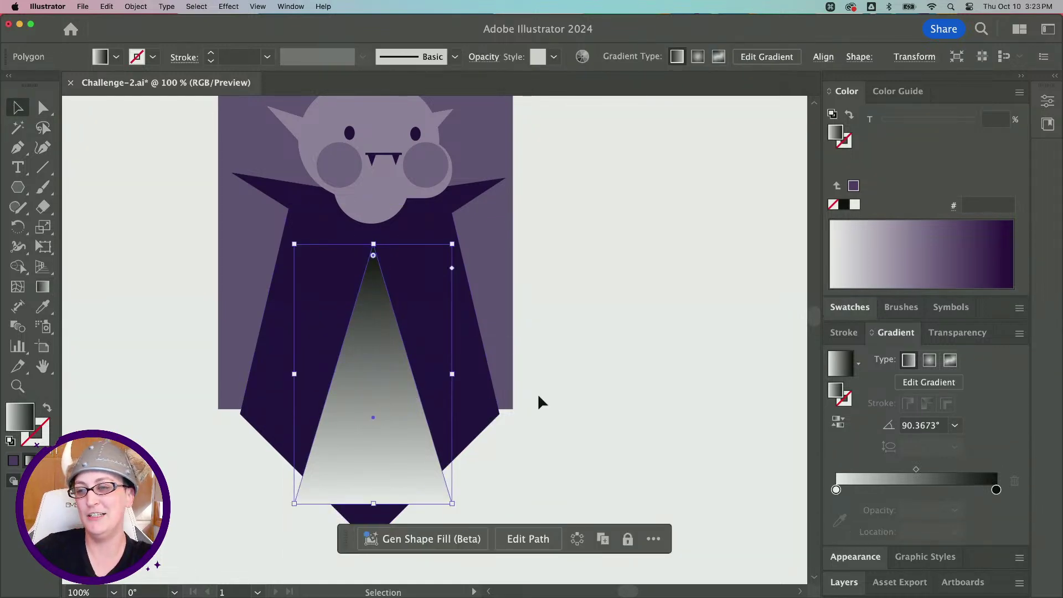
{"action": "left_click", "coordinate": [228, 6]}
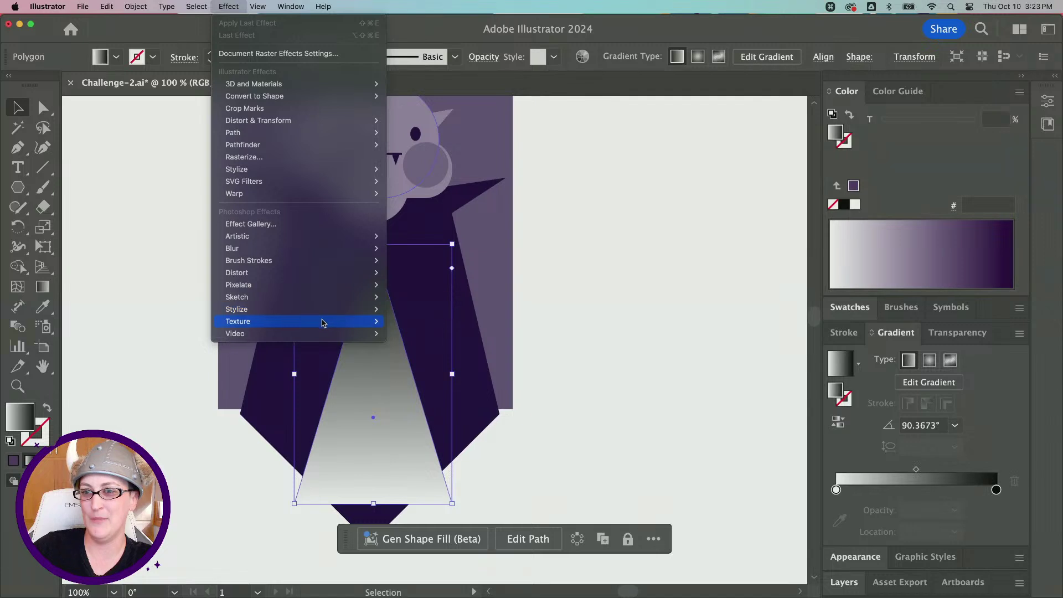
{"action": "mouse_move", "coordinate": [323, 323]}
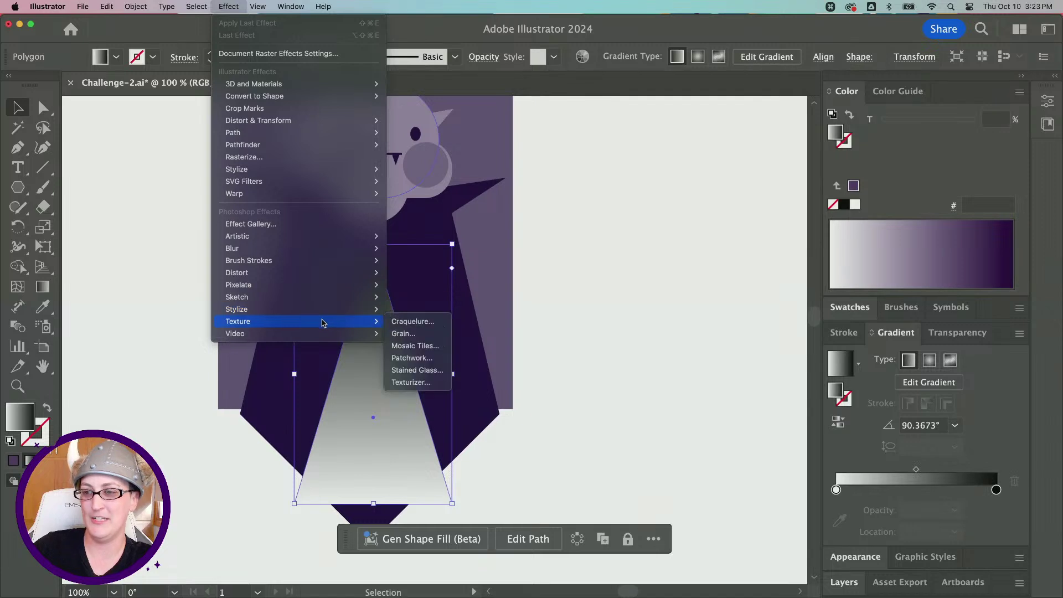
{"action": "left_click", "coordinate": [417, 336]}
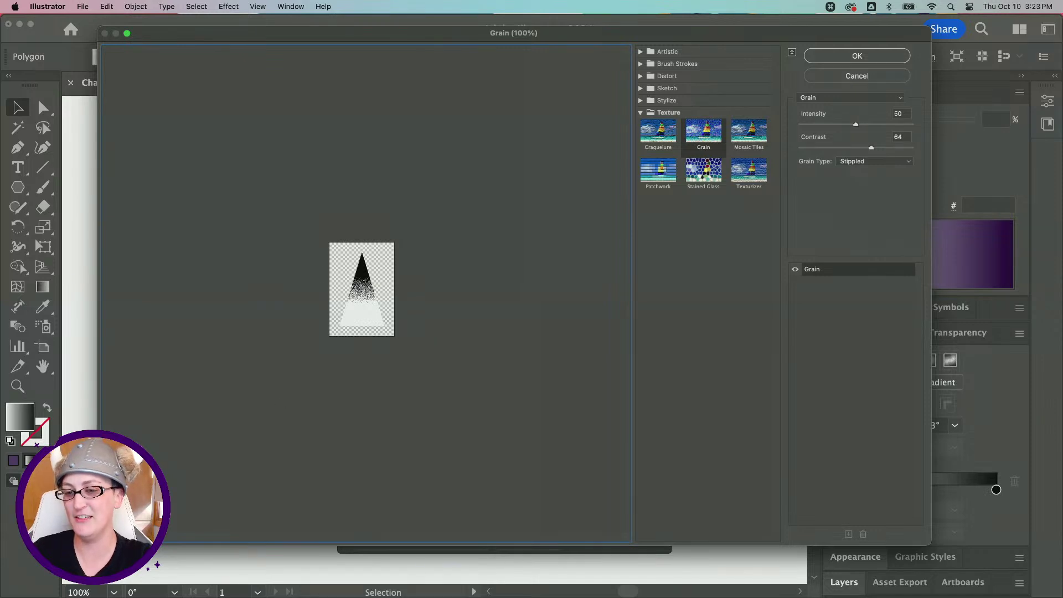
{"action": "left_click", "coordinate": [149, 545]}
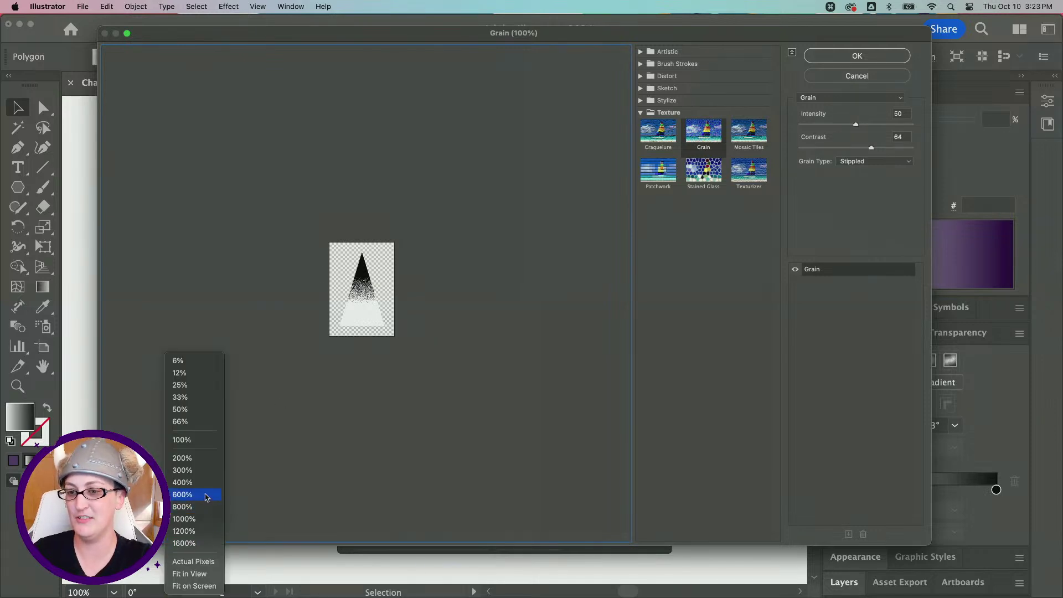
{"action": "left_click", "coordinate": [191, 483]}
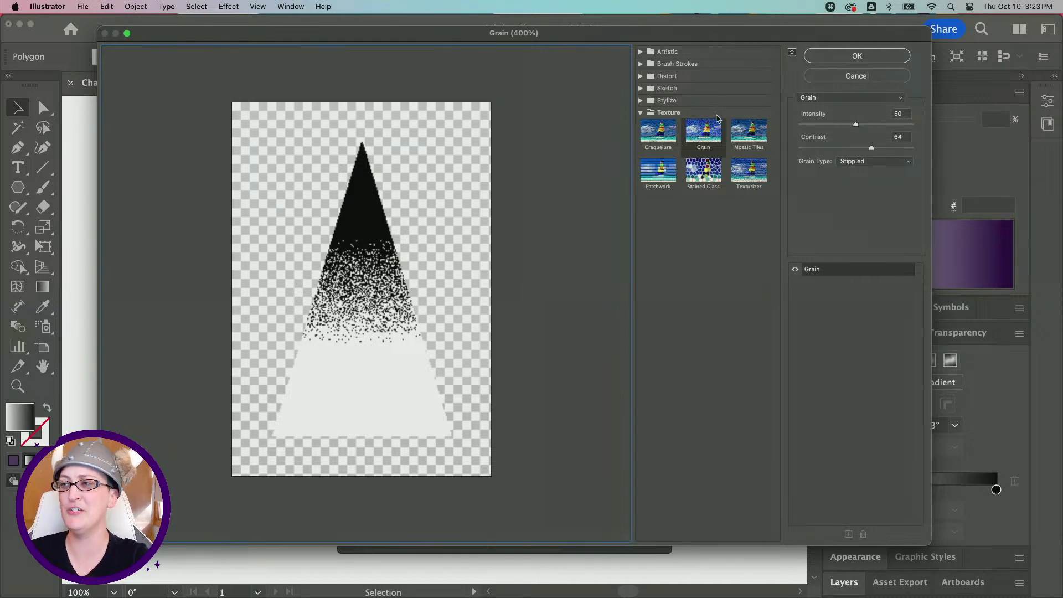
Compare the Soft, Regular and Clumped grain types in the preview, and return the grain type to Stippled
{"action": "left_click", "coordinate": [858, 161]}
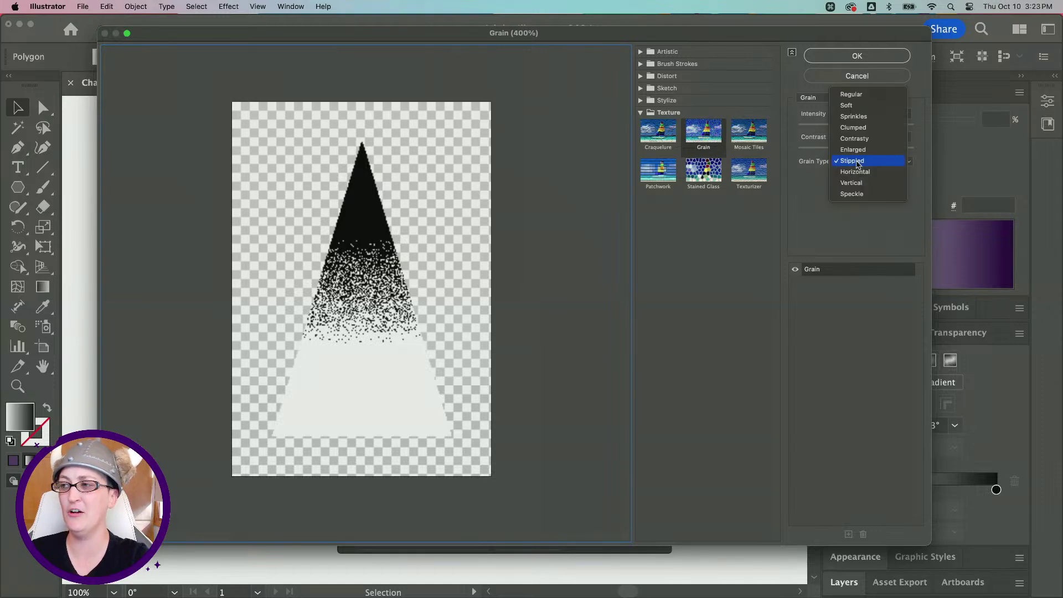
{"action": "left_click", "coordinate": [859, 105]}
{"action": "left_click", "coordinate": [857, 162]}
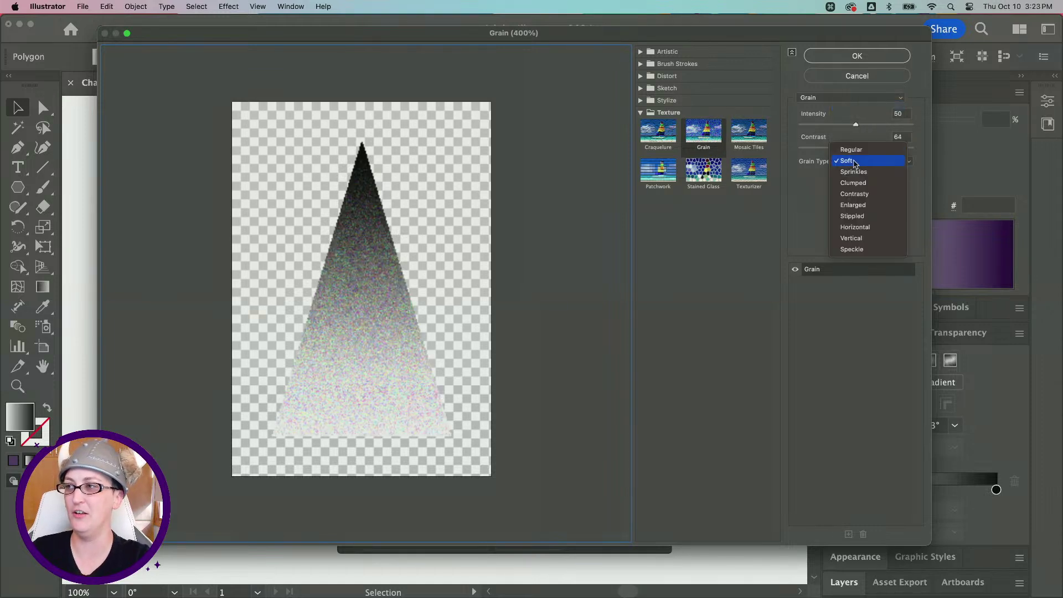
{"action": "left_click", "coordinate": [872, 216]}
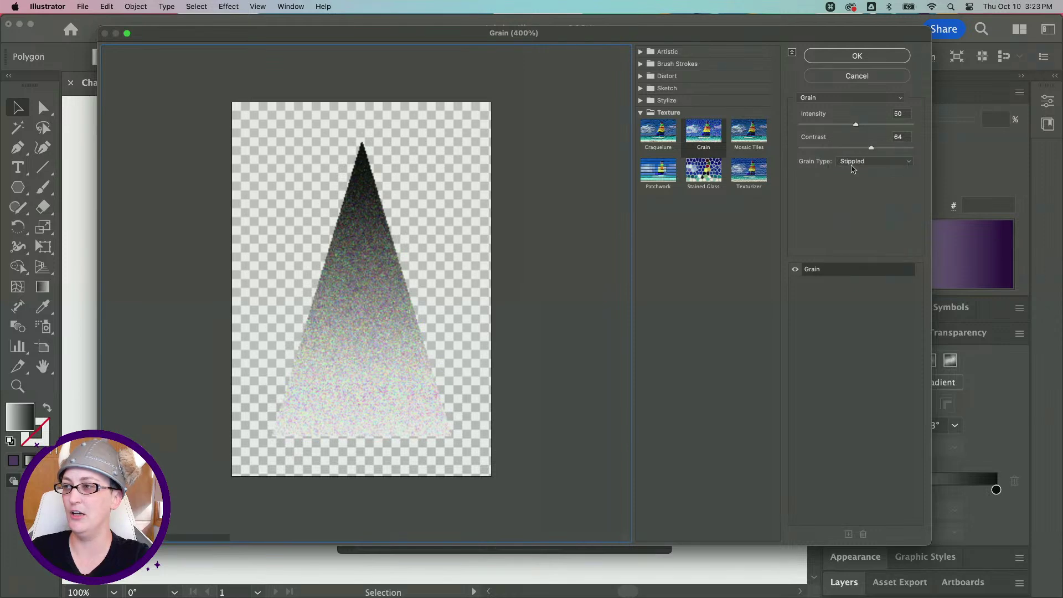
{"action": "left_click", "coordinate": [857, 161]}
{"action": "left_click", "coordinate": [853, 95]}
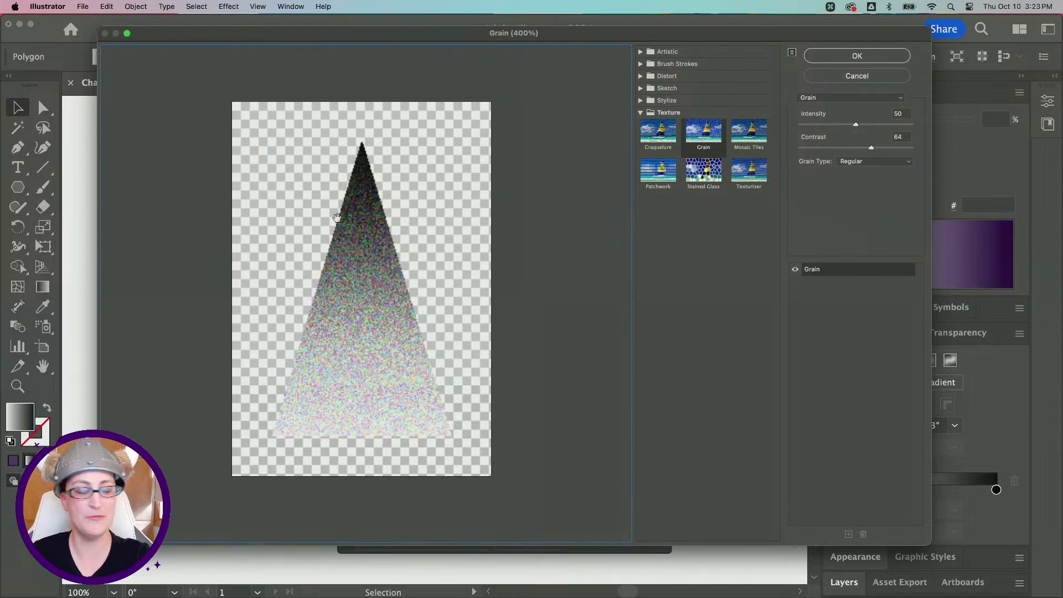
{"action": "left_click", "coordinate": [872, 161]}
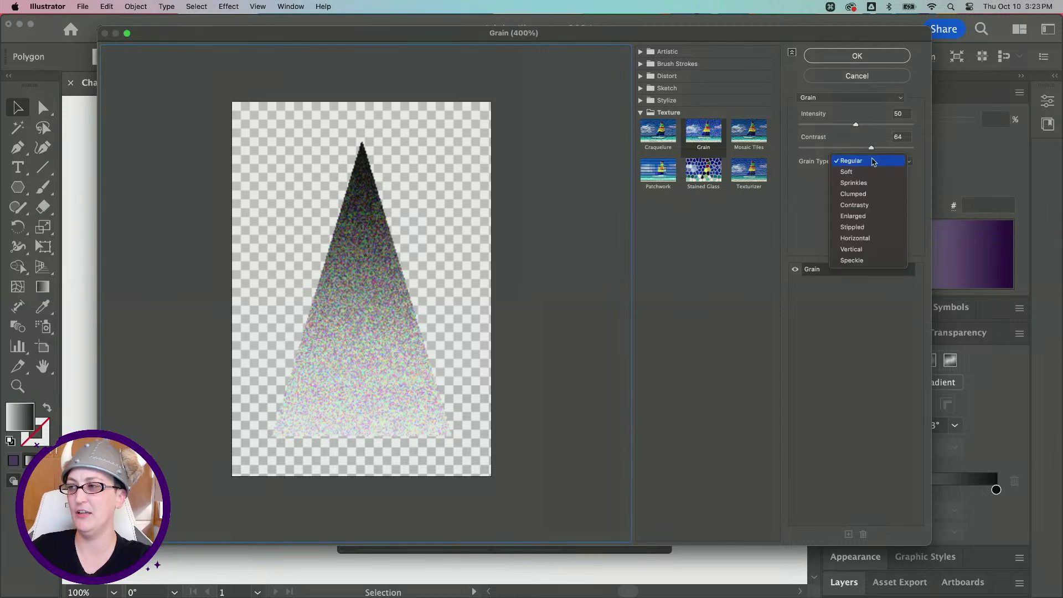
{"action": "left_click", "coordinate": [873, 171]}
{"action": "left_click", "coordinate": [868, 161]}
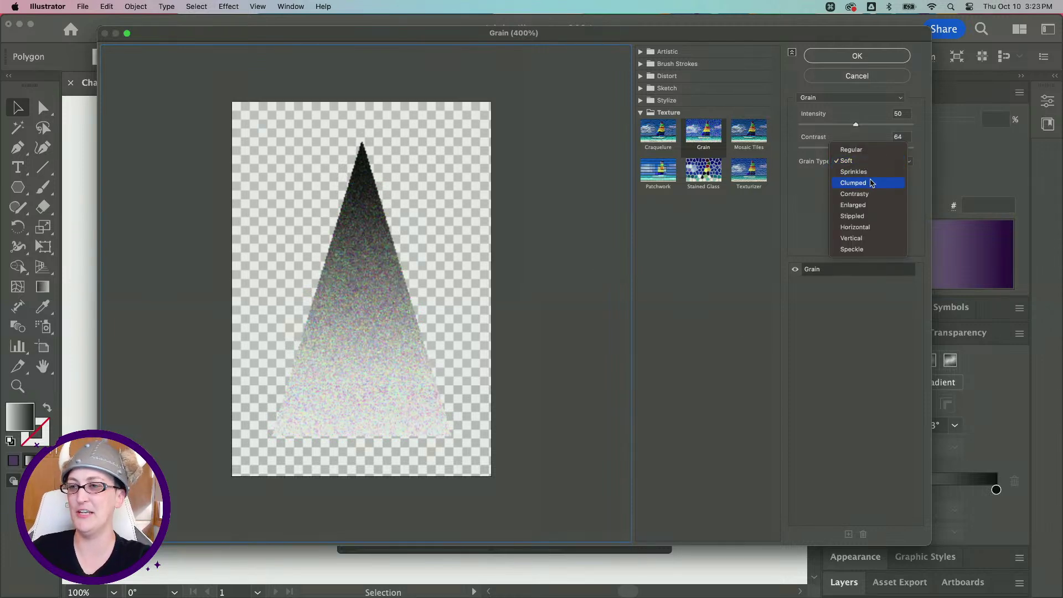
{"action": "left_click", "coordinate": [872, 183]}
{"action": "left_click", "coordinate": [868, 161]}
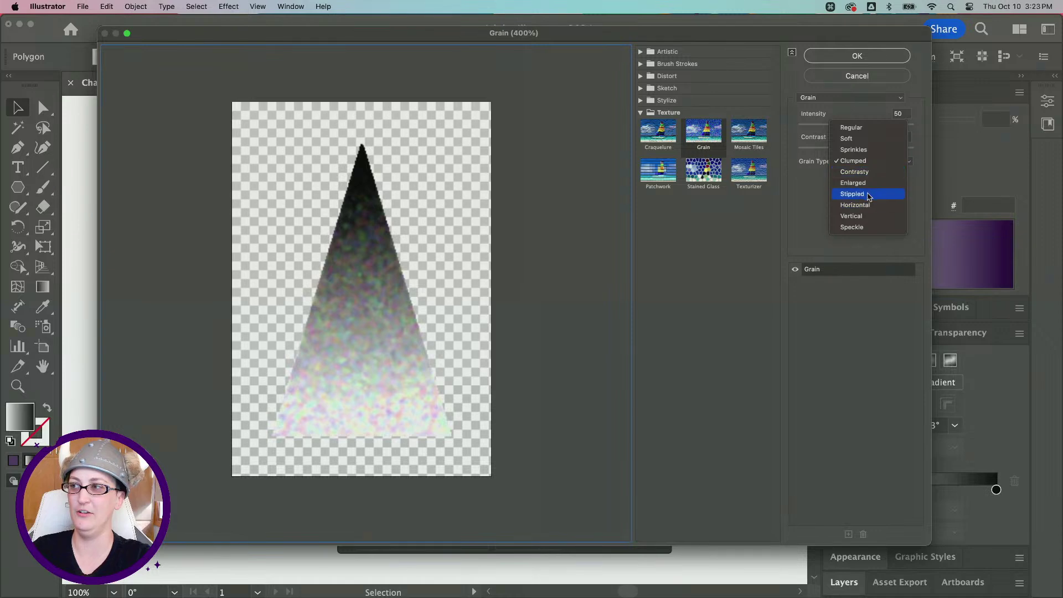
{"action": "left_click", "coordinate": [868, 195]}
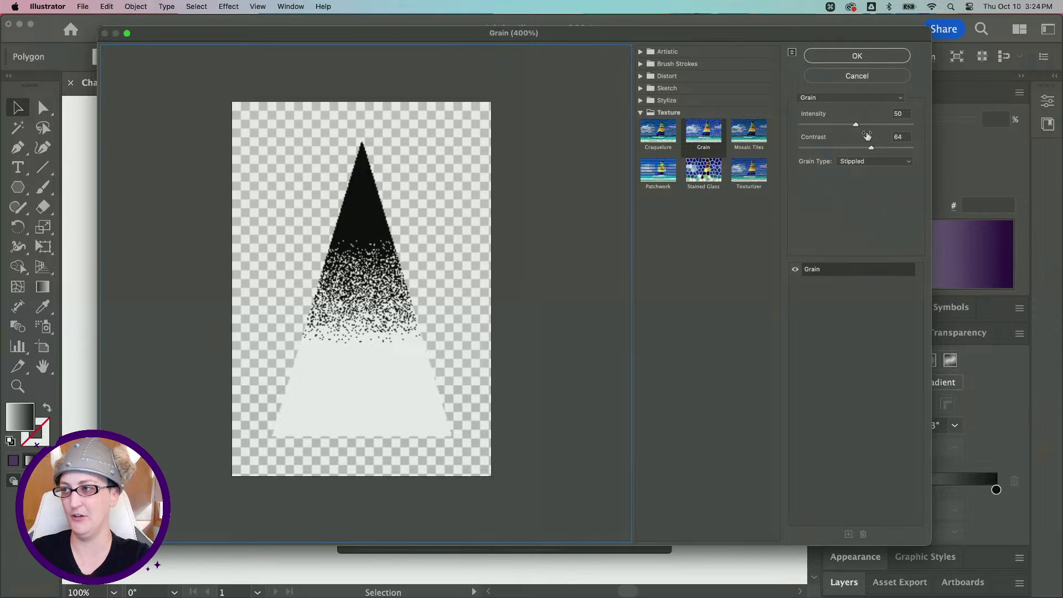
Apply the Stippled grain to the gradient triangle with intensity 50 and contrast 60
{"action": "left_click_drag", "start_coordinate": [855, 124], "coordinate": [889, 127]}
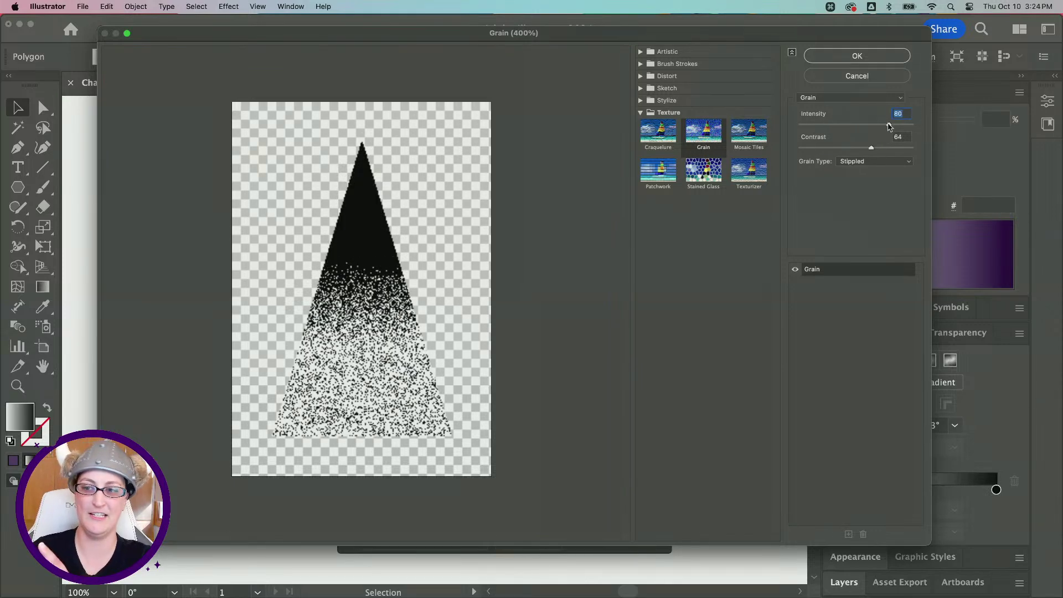
{"action": "left_click_drag", "start_coordinate": [888, 127], "coordinate": [856, 129]}
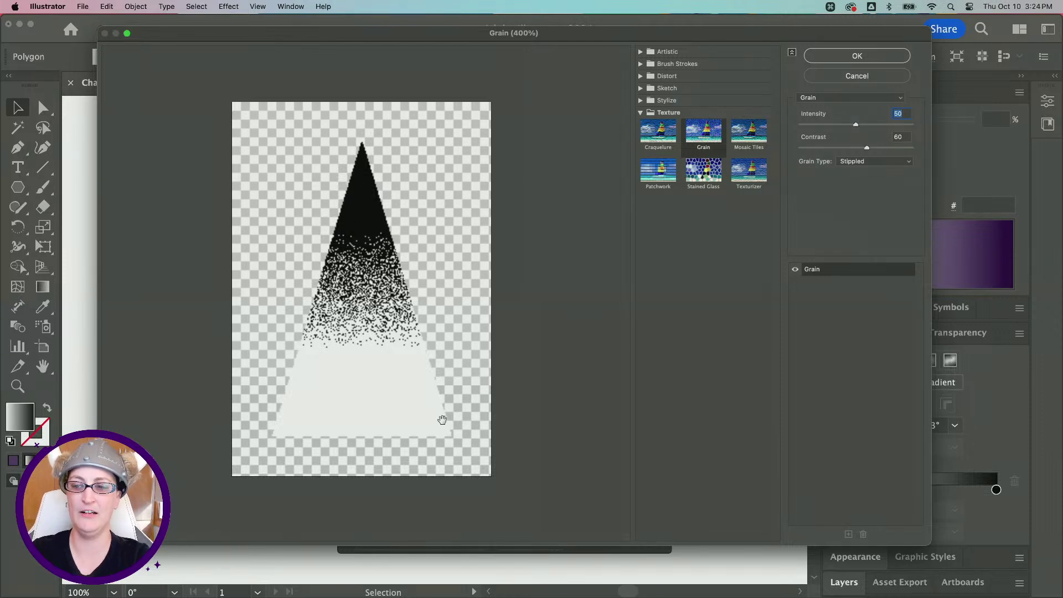
{"action": "left_click", "coordinate": [846, 57]}
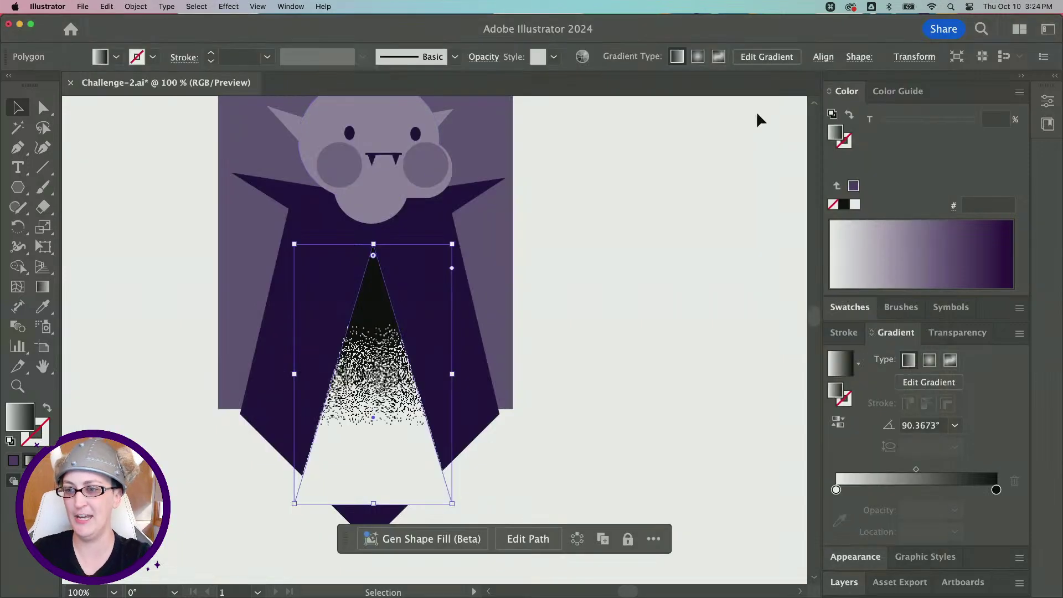
Detach the Layers panel so it floats over the canvas, and lengthen it to list the vampire's objects
{"action": "left_click", "coordinate": [863, 580]}
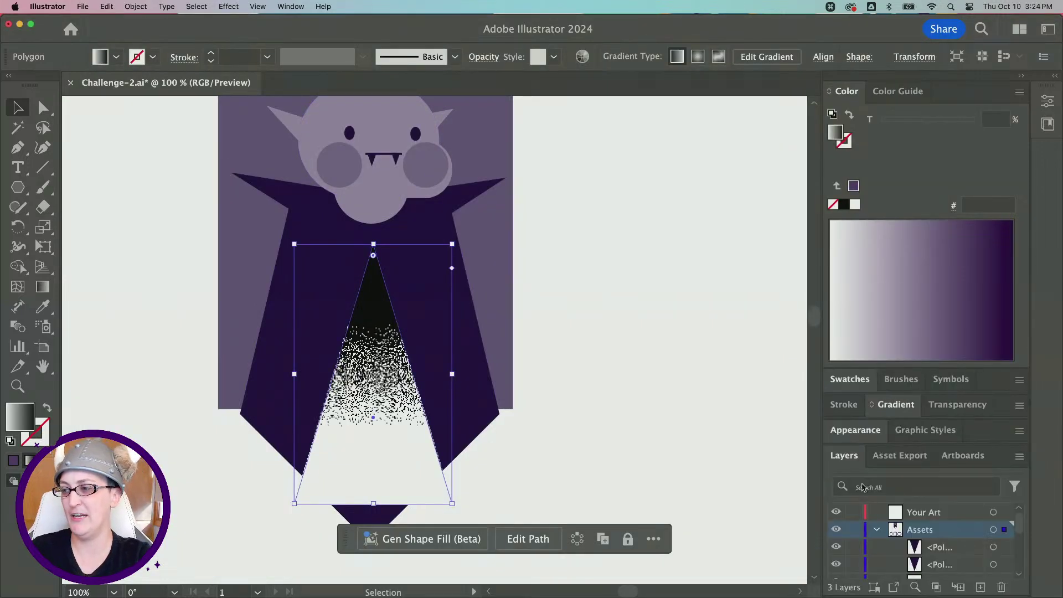
{"action": "left_click_drag", "start_coordinate": [844, 458], "coordinate": [631, 106]}
{"action": "left_click_drag", "start_coordinate": [747, 247], "coordinate": [745, 504]}
{"action": "scroll", "coordinate": [734, 352], "scroll_direction": "down", "scroll_amount": 5}
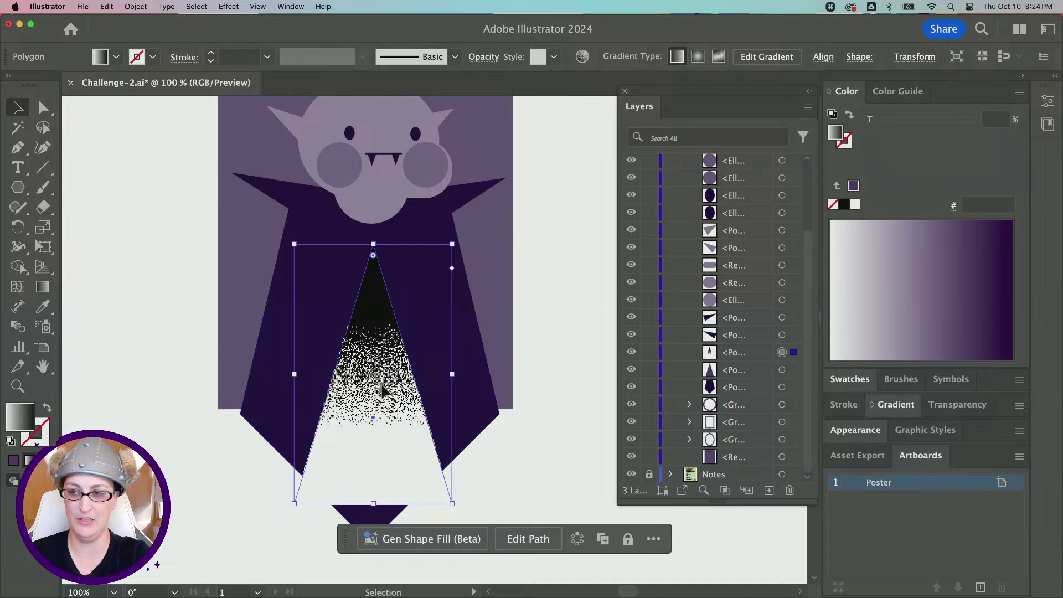
Select the grainy triangle together with the purple triangle beneath it, make an opacity mask from them, and deselect
{"action": "left_click_drag", "start_coordinate": [382, 396], "coordinate": [461, 396]}
{"action": "key", "text": "super+z"}
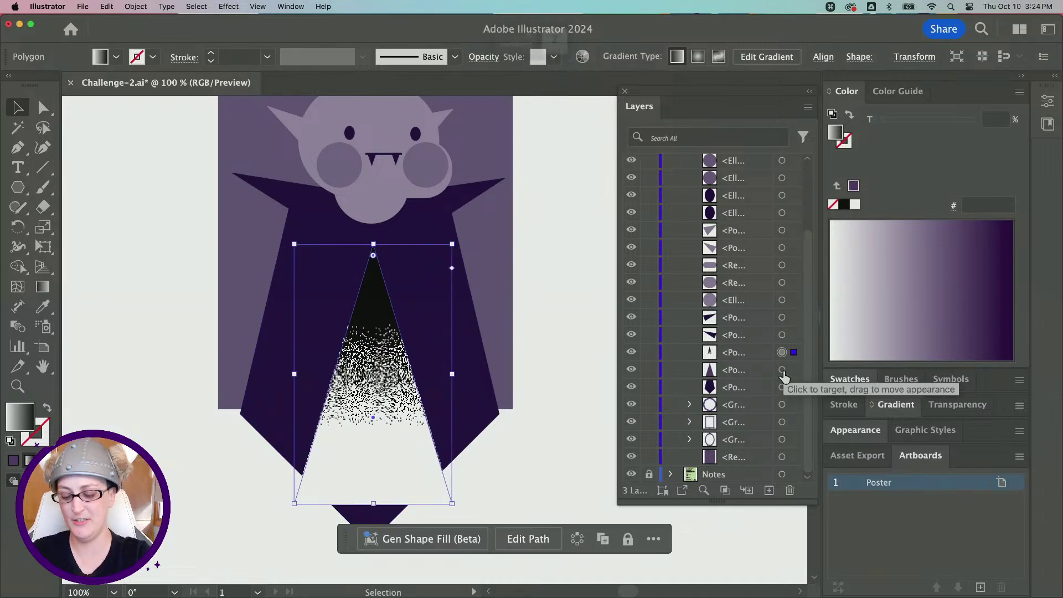
{"action": "left_click", "coordinate": [782, 369], "text": "shift"}
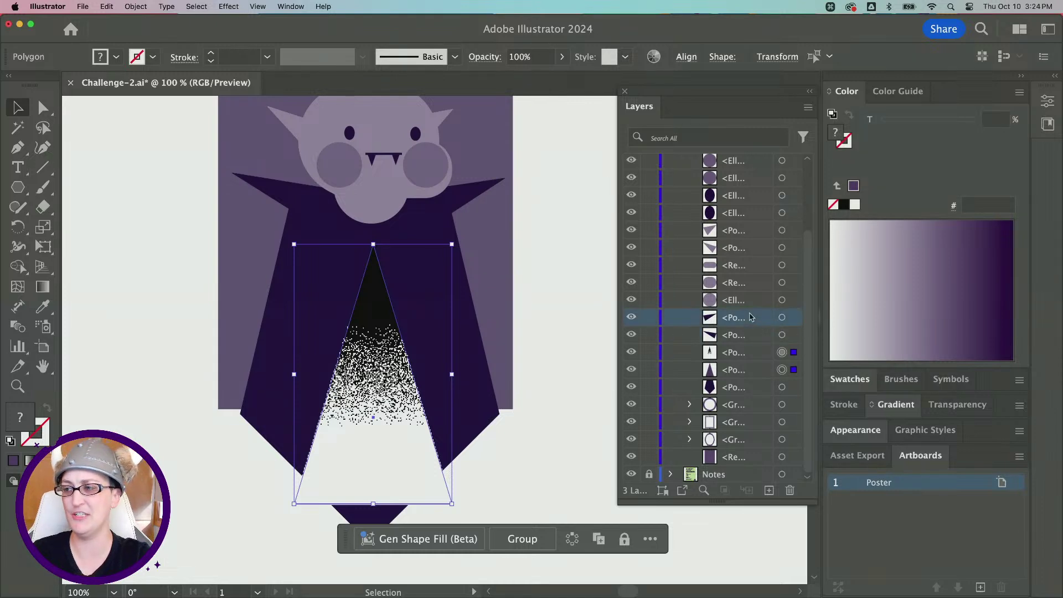
{"action": "left_click", "coordinate": [750, 331], "text": "shift"}
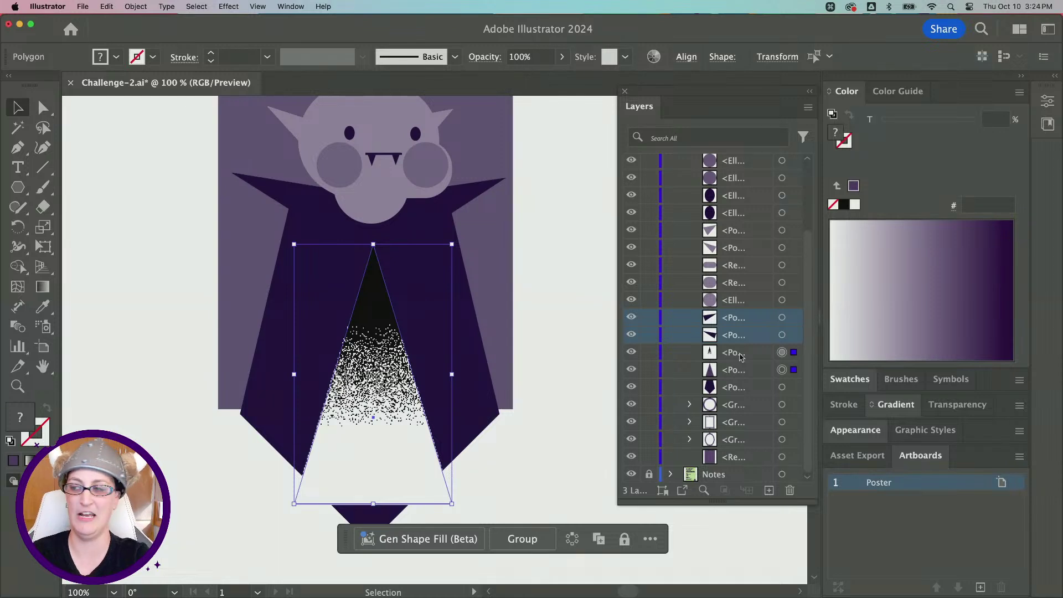
{"action": "left_click", "coordinate": [733, 352]}
{"action": "left_click", "coordinate": [752, 370], "text": "shift"}
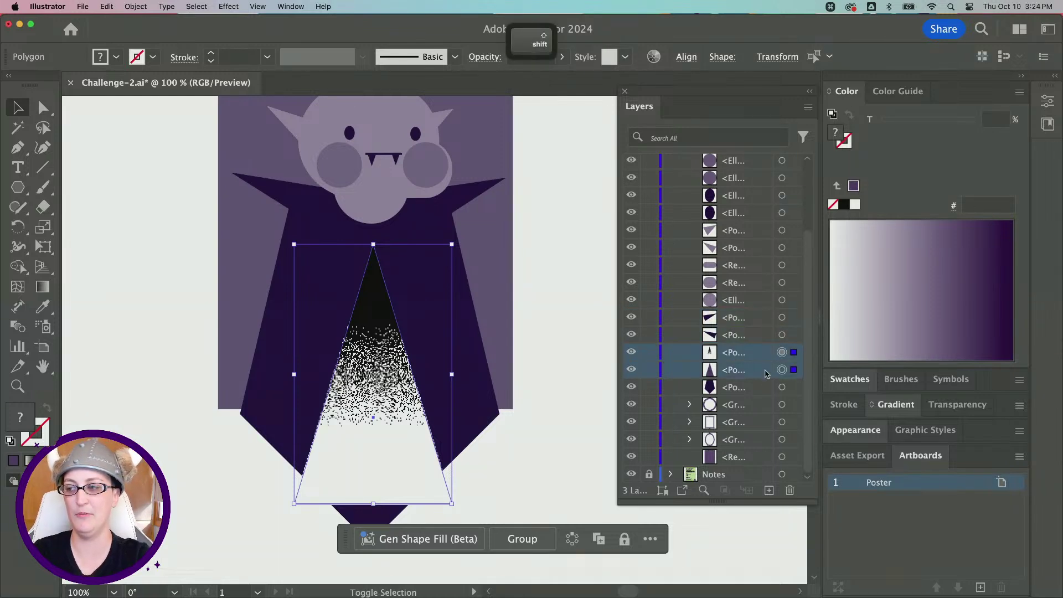
{"action": "left_click", "coordinate": [958, 405]}
{"action": "left_click", "coordinate": [959, 409]}
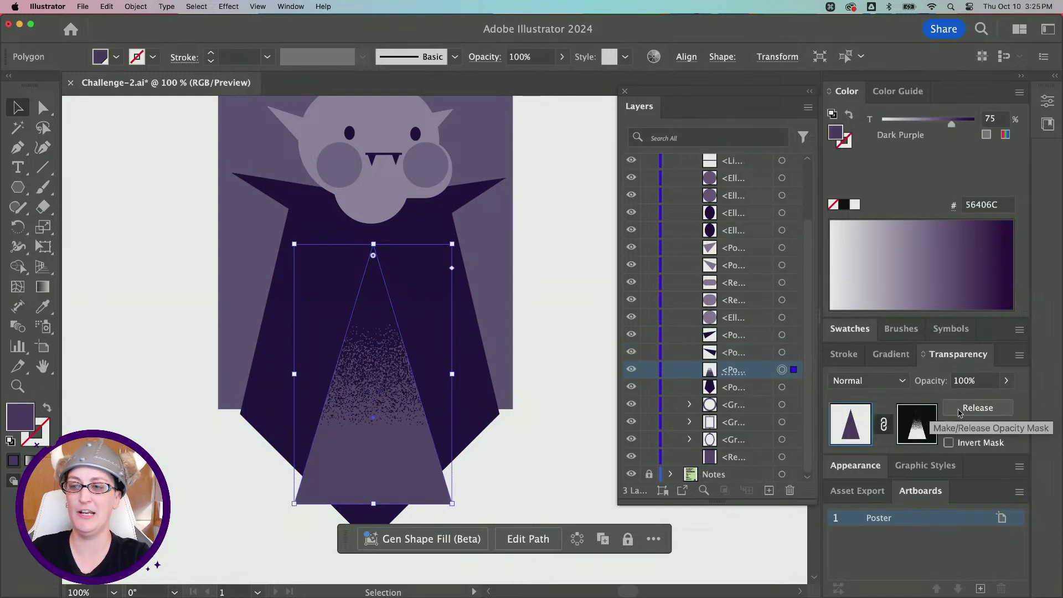
{"action": "left_click", "coordinate": [491, 463]}
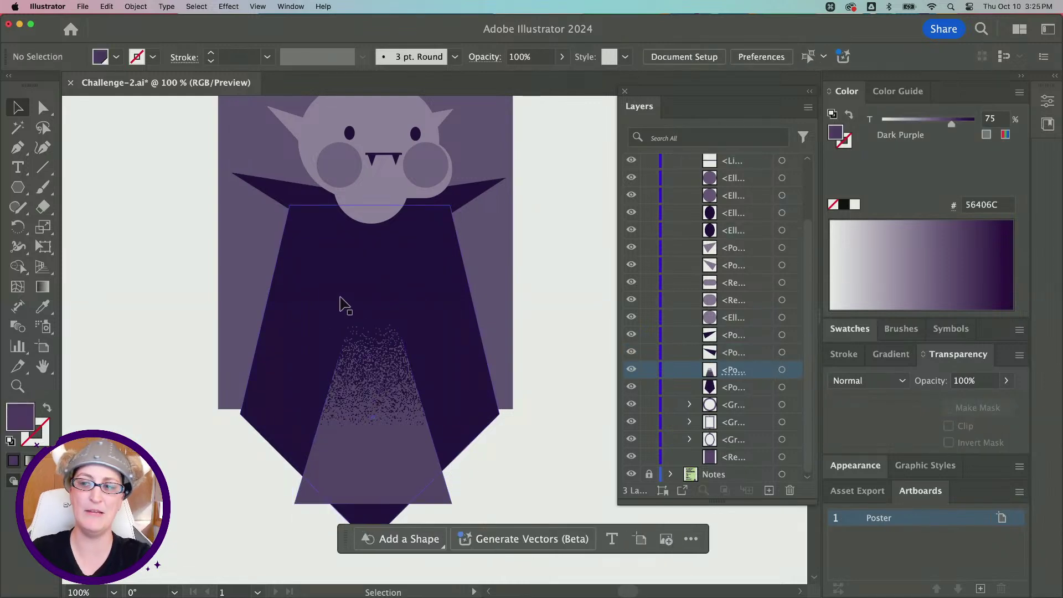
Cut the oval frame stored below the artboard and paste it in front at the top of the Assets layer
{"action": "scroll", "coordinate": [321, 354], "scroll_direction": "down", "scroll_amount": 2}
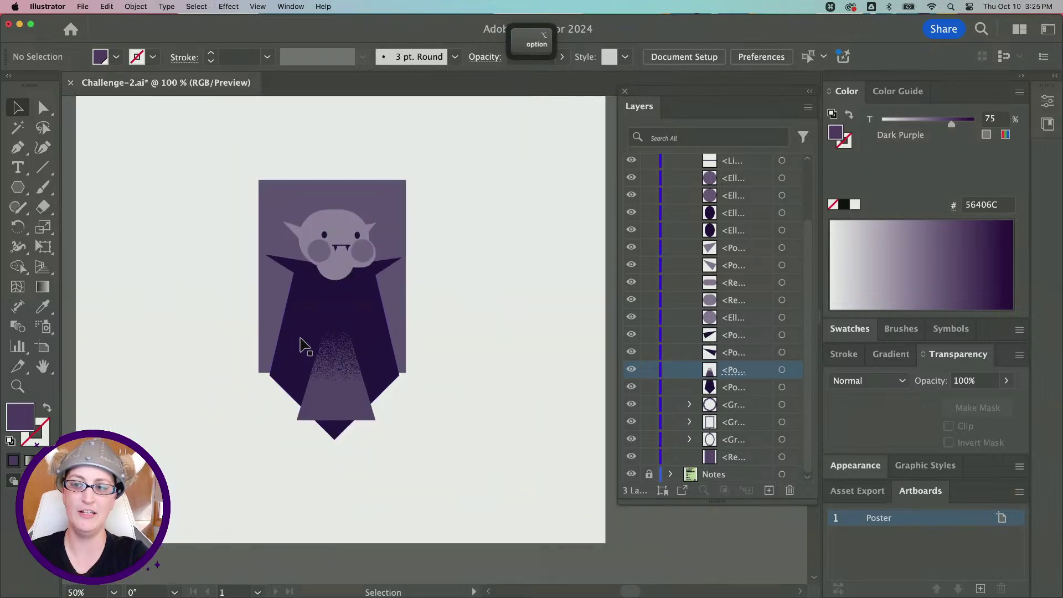
{"action": "scroll", "coordinate": [347, 365], "scroll_direction": "down", "scroll_amount": 3}
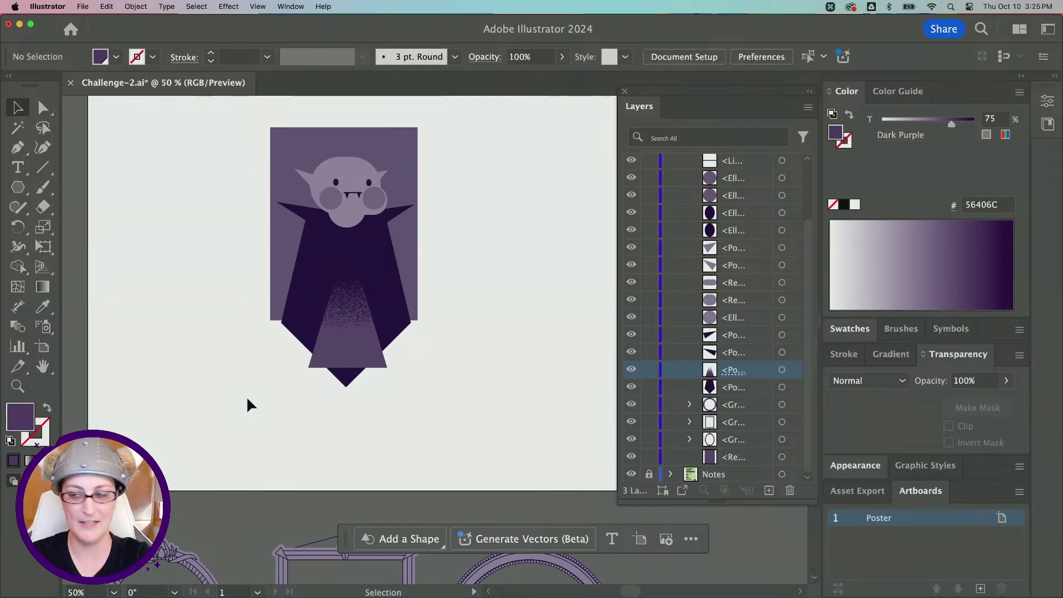
{"action": "scroll", "coordinate": [248, 398], "scroll_direction": "down", "scroll_amount": 1}
{"action": "scroll", "coordinate": [247, 399], "scroll_direction": "down", "scroll_amount": 4}
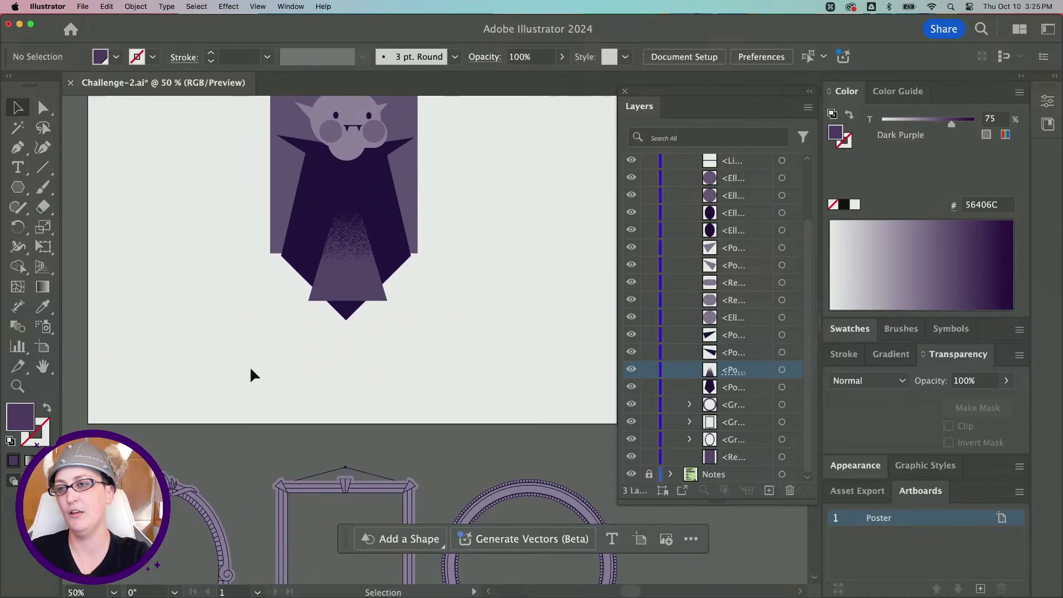
{"action": "left_click_drag", "start_coordinate": [185, 486], "coordinate": [232, 136]}
{"action": "scroll", "coordinate": [233, 138], "scroll_direction": "up", "scroll_amount": 7}
{"action": "key", "text": "super+x"}
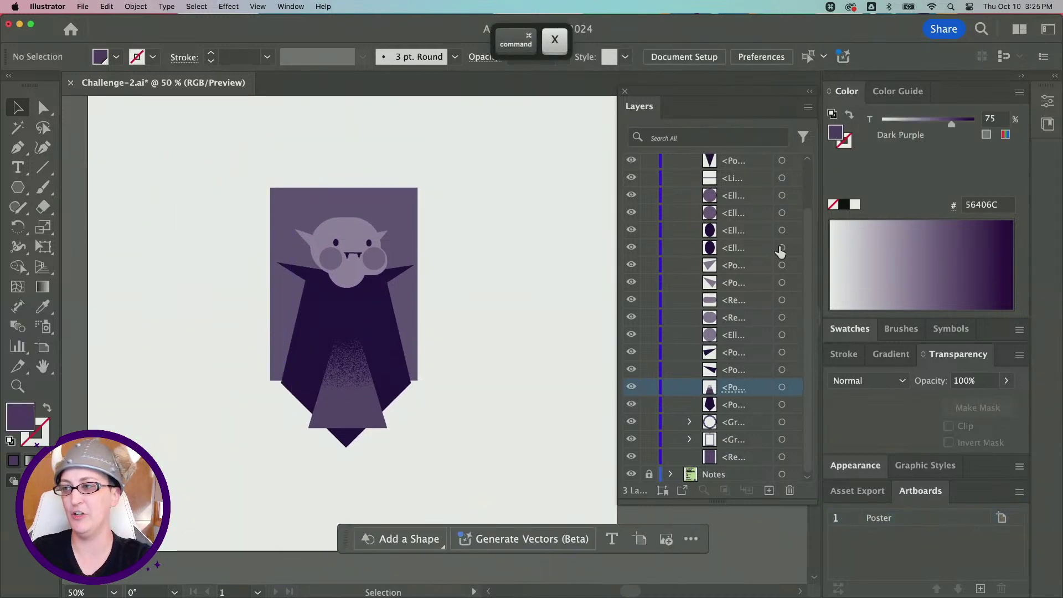
{"action": "scroll", "coordinate": [754, 238], "scroll_direction": "up", "scroll_amount": 3}
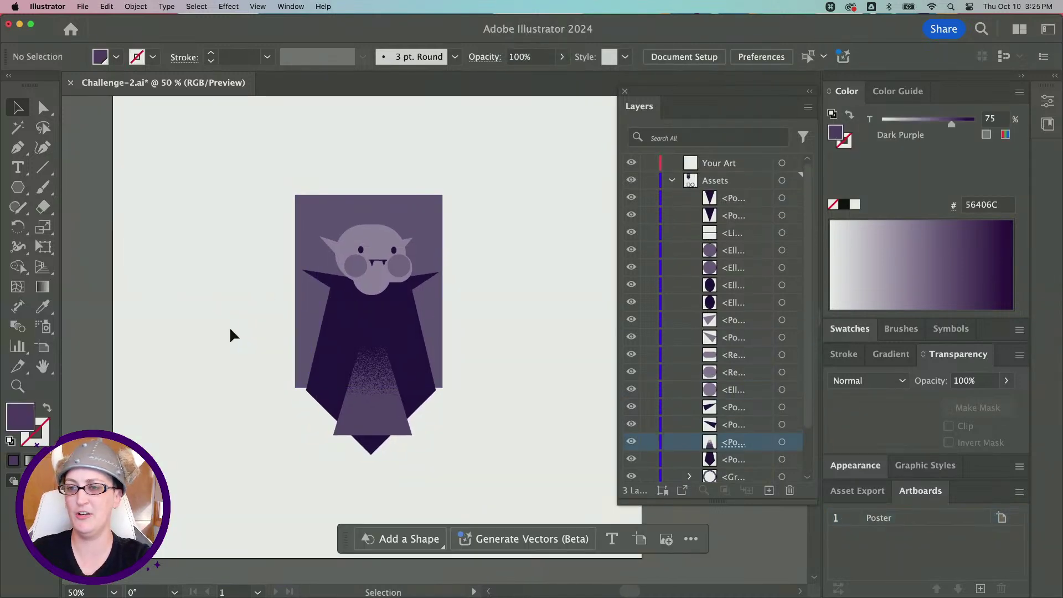
{"action": "scroll", "coordinate": [339, 319], "scroll_direction": "up", "scroll_amount": 1}
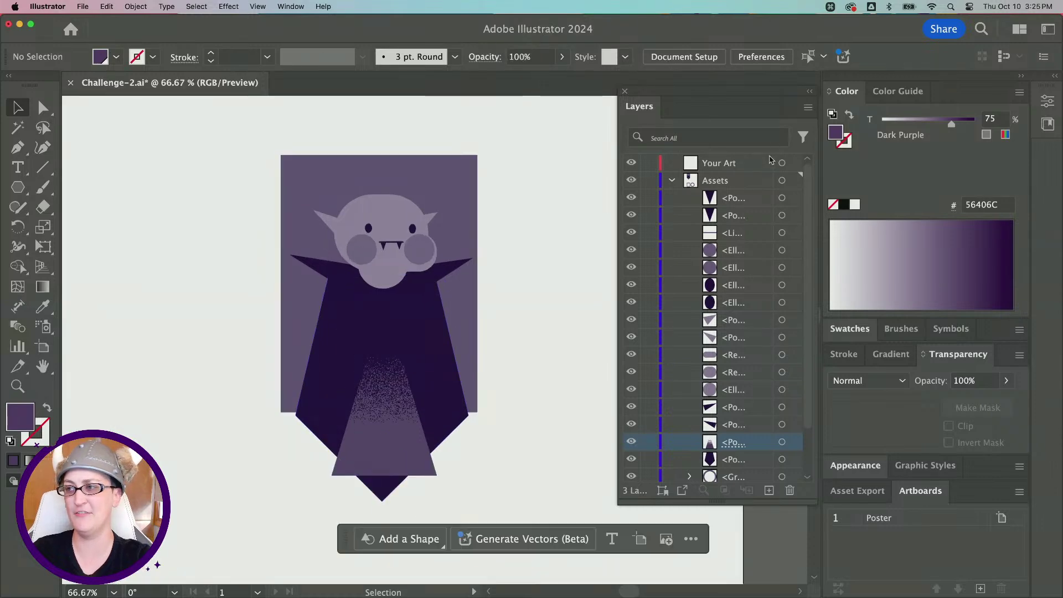
{"action": "left_click", "coordinate": [754, 183]}
{"action": "key", "text": "super+f"}
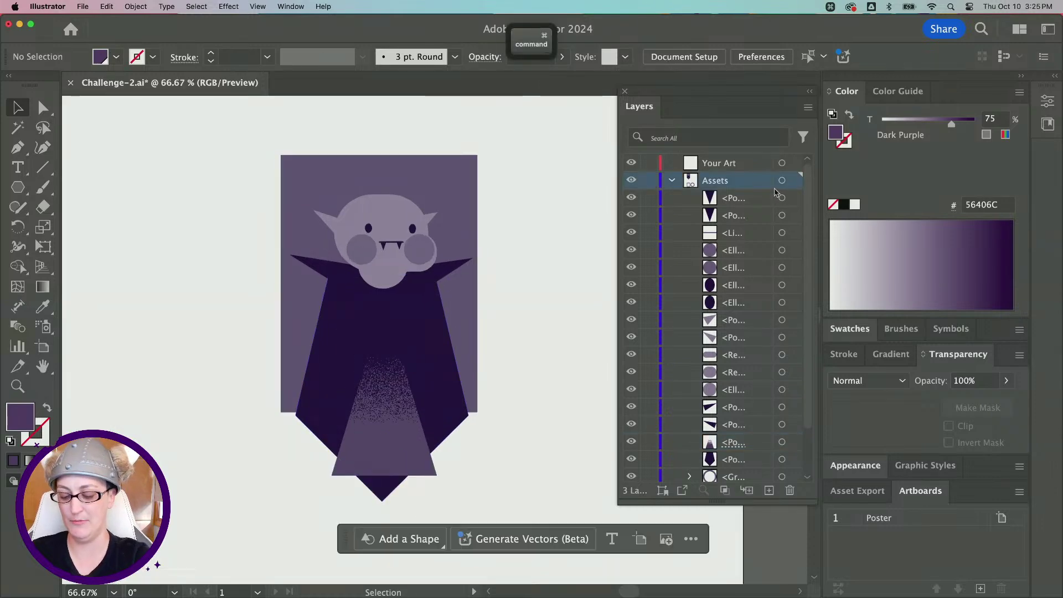
Position the oval frame around the vampire, move the textured triangle higher on the cloak, and deselect
{"action": "left_click_drag", "start_coordinate": [254, 255], "coordinate": [419, 177]}
{"action": "left_click_drag", "start_coordinate": [410, 444], "coordinate": [410, 408]}
{"action": "left_click", "coordinate": [506, 356]}
Draw an ellipse over the vampire and stretch its height to cover the oval frame's inner opening
{"action": "scroll", "coordinate": [505, 356], "scroll_direction": "right", "scroll_amount": 3}
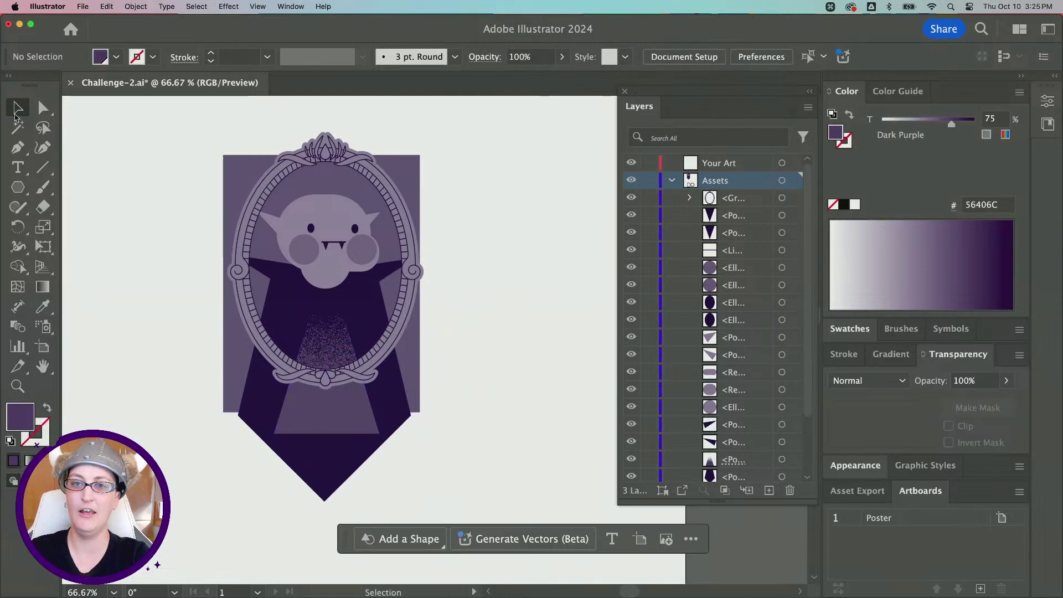
{"action": "left_click_drag", "start_coordinate": [23, 194], "coordinate": [83, 228]}
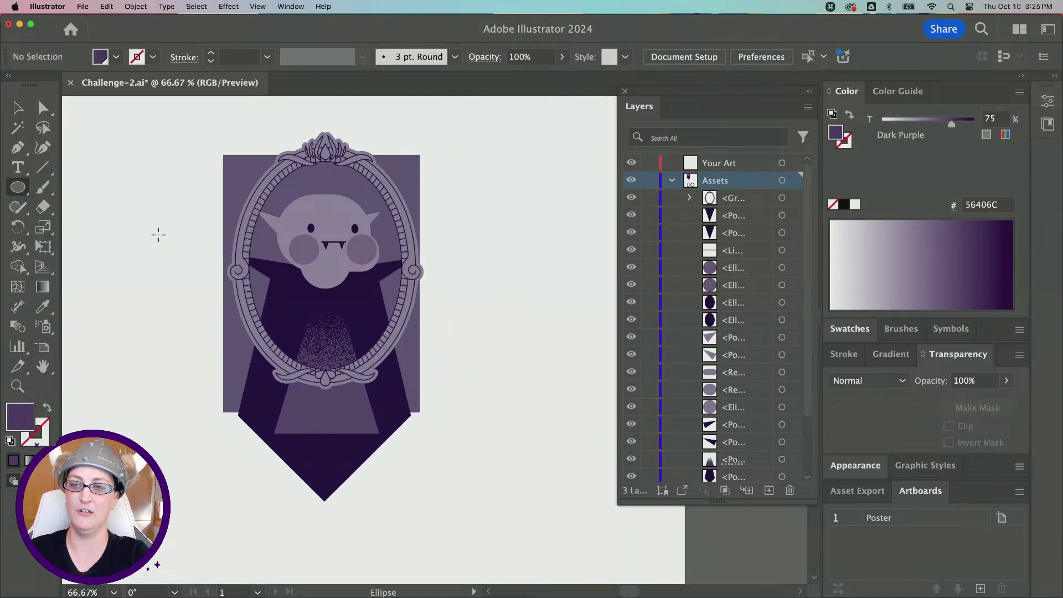
{"action": "mouse_move", "coordinate": [327, 261]}
{"action": "left_mouse_down"}
{"action": "mouse_move", "coordinate": [402, 214]}
{"action": "mouse_move", "coordinate": [411, 191]}
{"action": "left_mouse_up"}
{"action": "scroll", "coordinate": [321, 202], "scroll_direction": "up", "scroll_amount": 2}
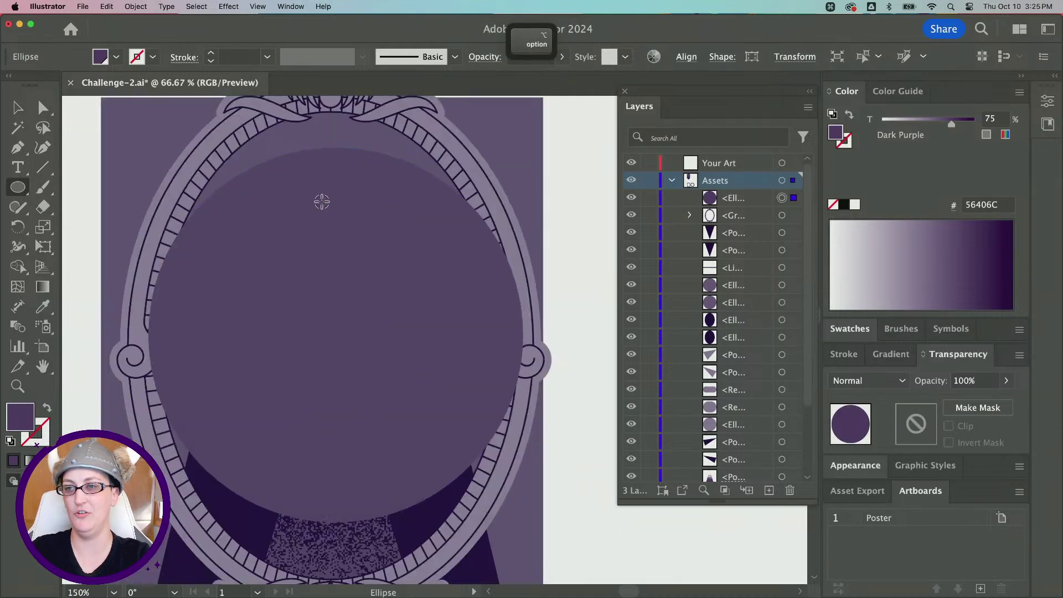
{"action": "left_click_drag", "start_coordinate": [331, 156], "coordinate": [332, 118]}
{"action": "left_click_drag", "start_coordinate": [332, 401], "coordinate": [332, 453]}
Place the ellipse beneath the frame group and make it a clipping mask for all the vampire artwork, excluding the frame, and deselect
{"action": "left_click", "coordinate": [17, 106]}
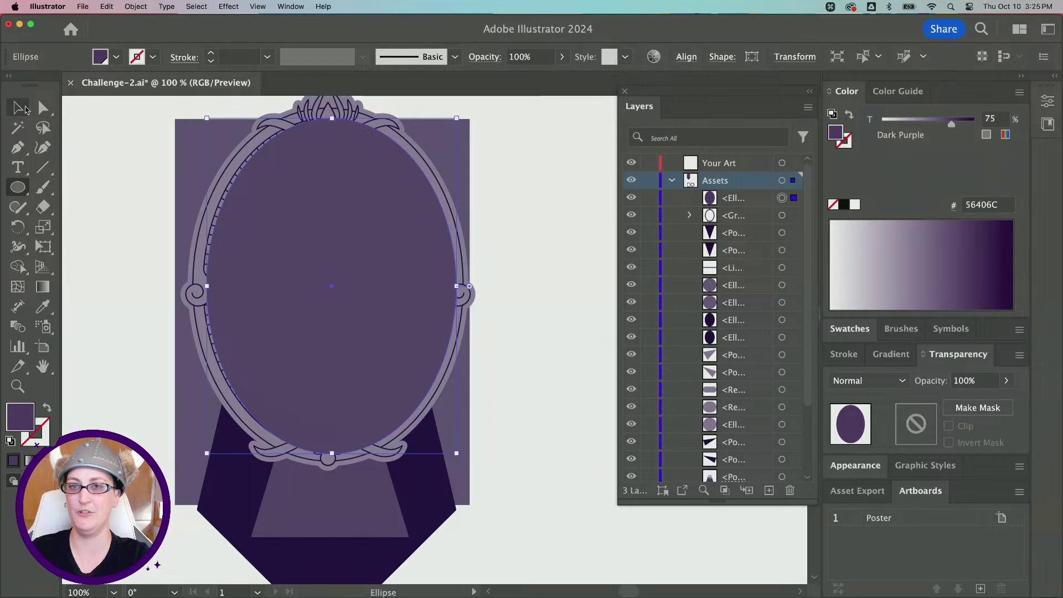
{"action": "left_click_drag", "start_coordinate": [724, 203], "coordinate": [722, 224]}
{"action": "left_click", "coordinate": [782, 180]}
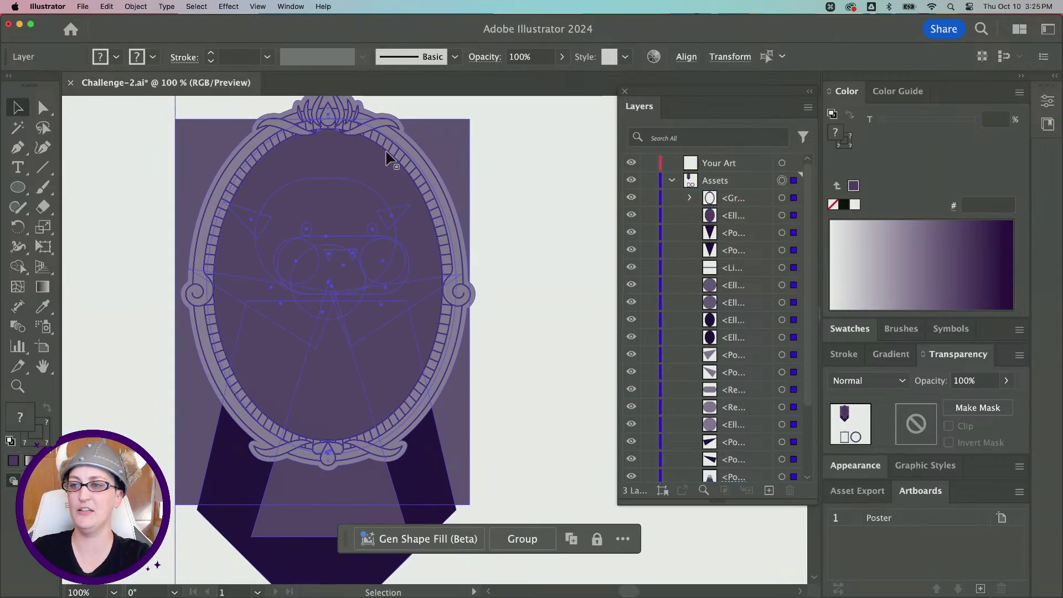
{"action": "key", "text": "super+shift+m"}
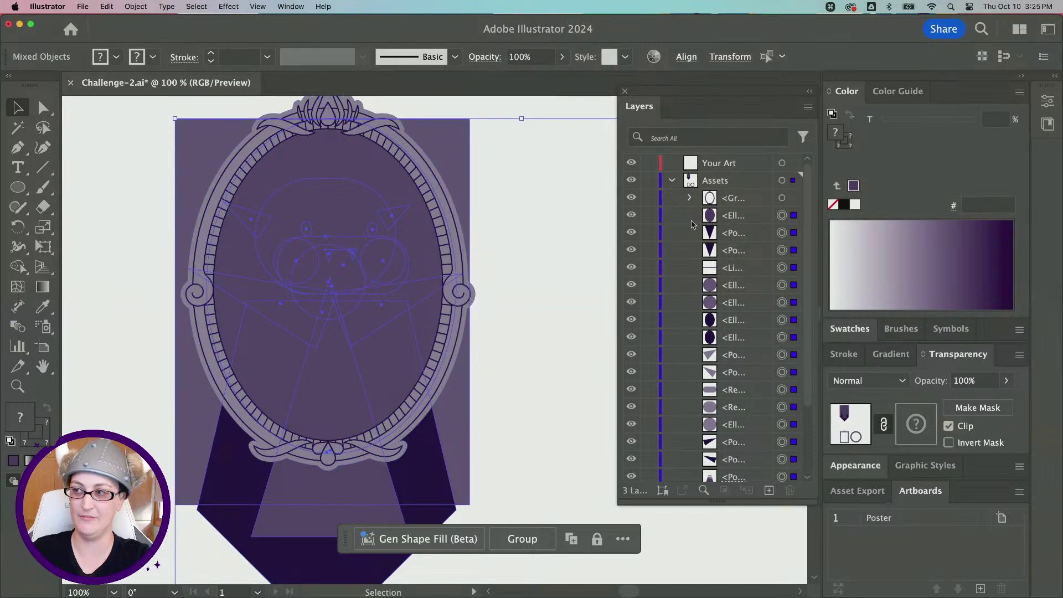
{"action": "right_click", "coordinate": [383, 214]}
{"action": "left_click", "coordinate": [447, 389]}
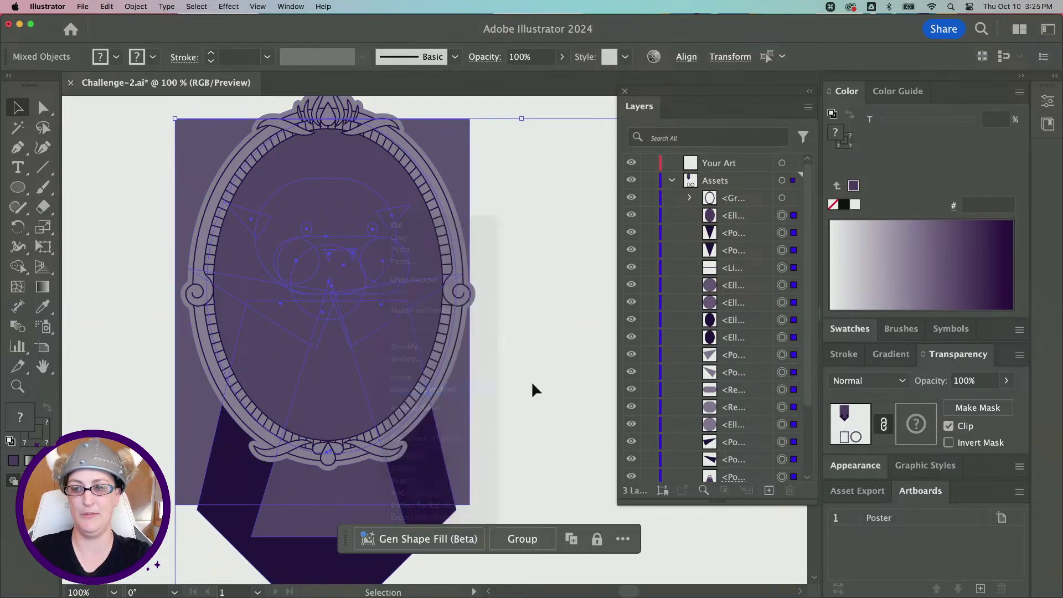
{"action": "left_click", "coordinate": [526, 379]}
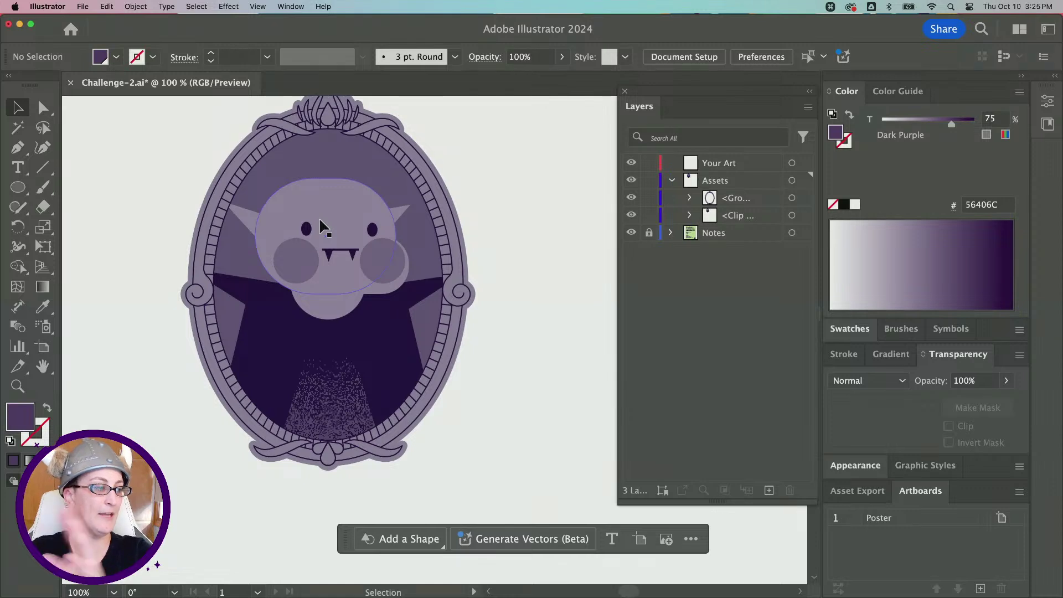
Move the oval frame aside to check the clipped vampire portrait beneath, and undo the move
{"action": "key", "text": "super+minus"}
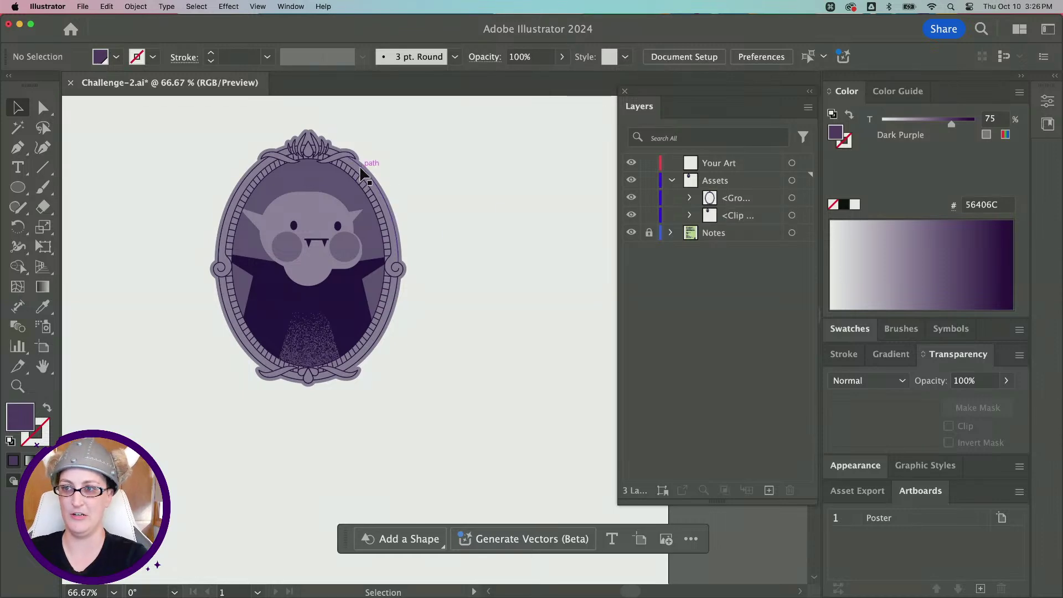
{"action": "left_click_drag", "start_coordinate": [360, 174], "coordinate": [529, 171]}
{"action": "key", "text": "super+z"}
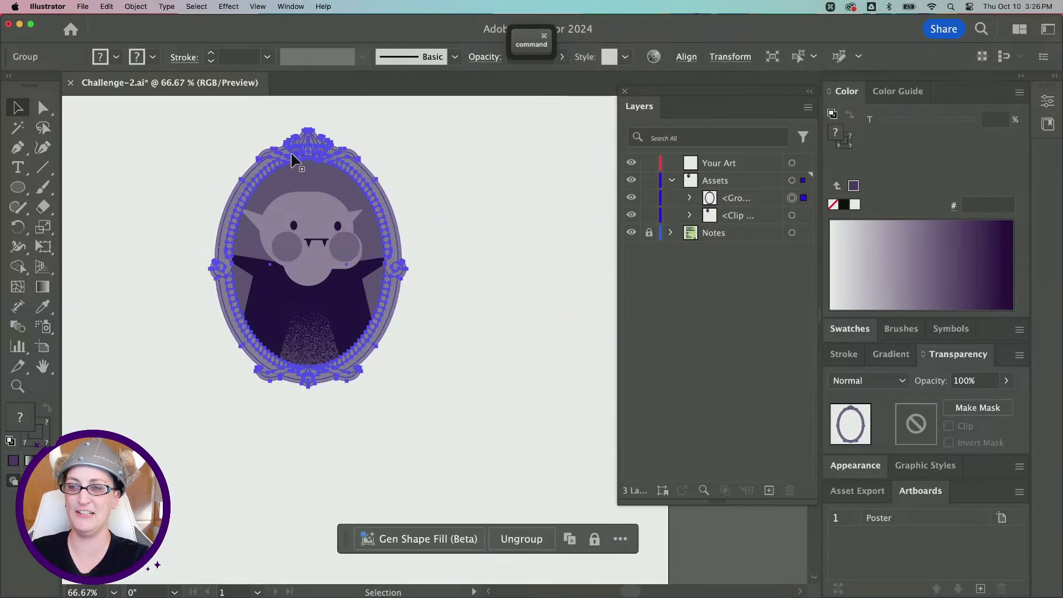
{"action": "key", "text": "super+shift+z"}
{"action": "key", "text": "super+equal"}
{"action": "key", "text": "super+z"}
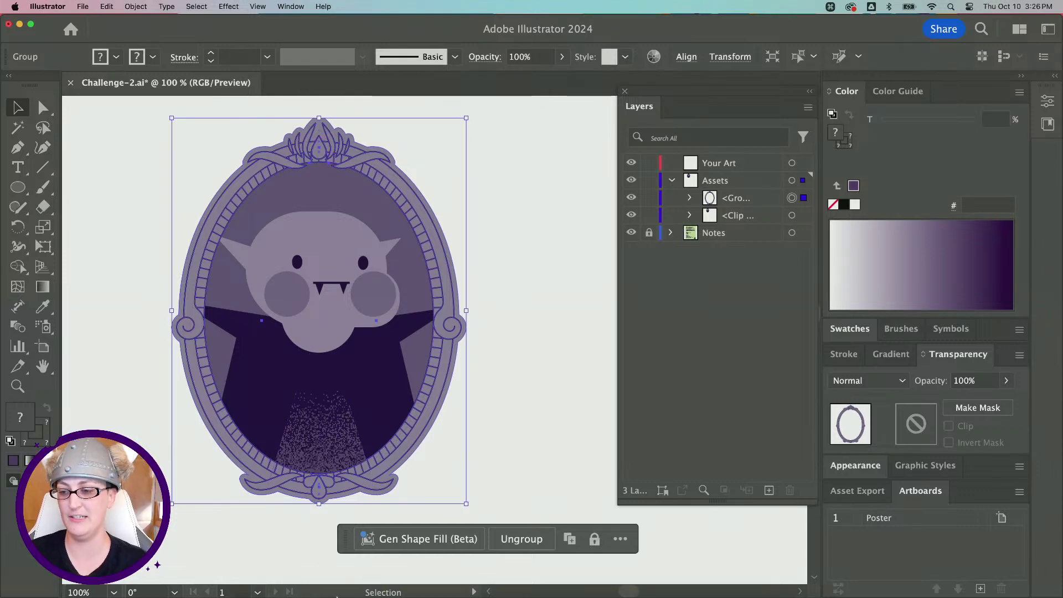
Switch to Discord to view the dcc-feedback channel, and return to the Illustrator document
{"action": "mouse_move", "coordinate": [415, 595]}
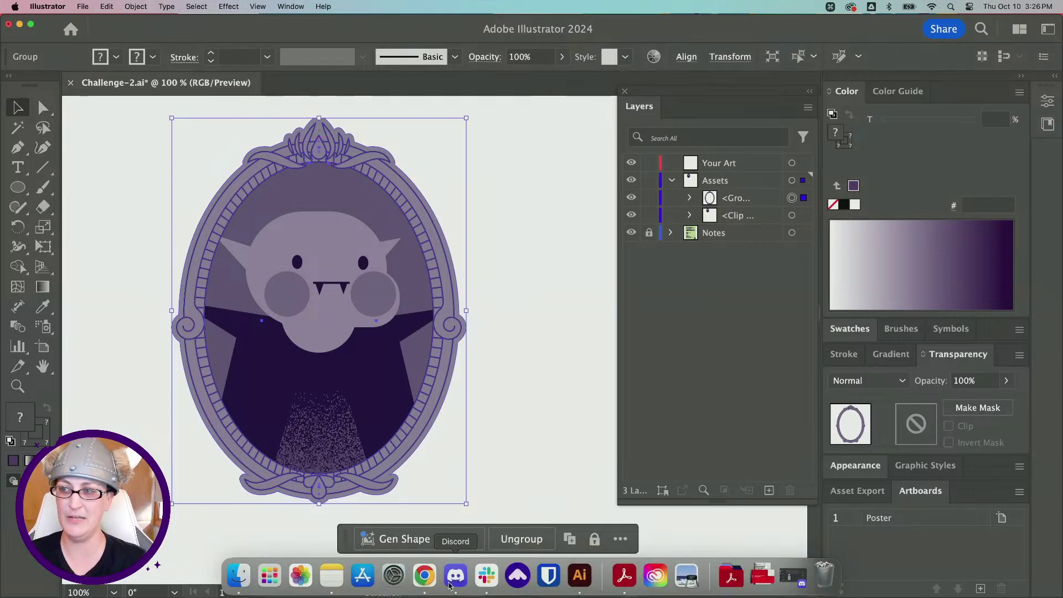
{"action": "left_click", "coordinate": [450, 584]}
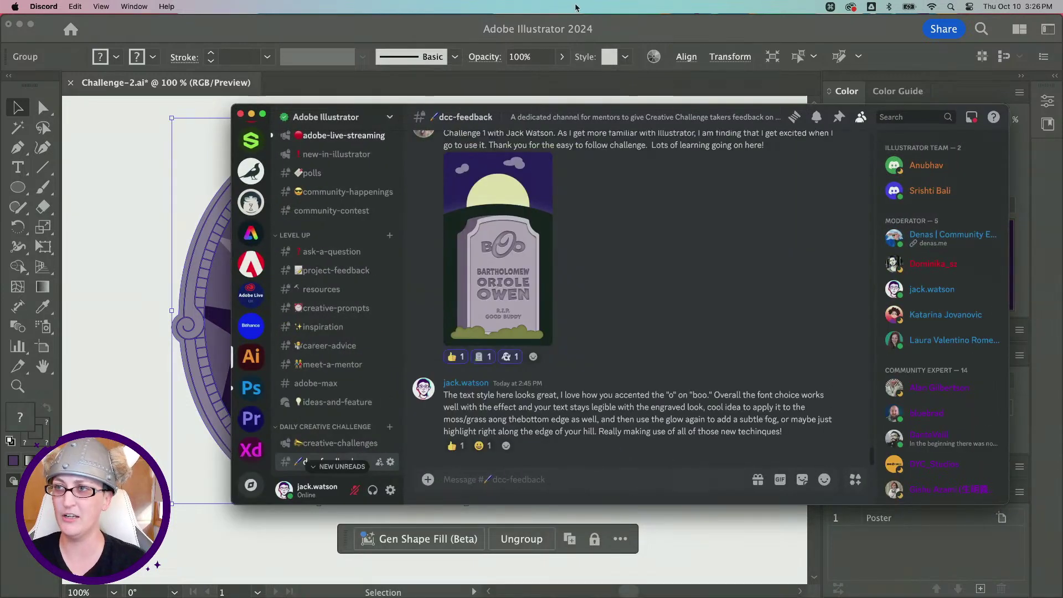
{"action": "left_click", "coordinate": [558, 24]}
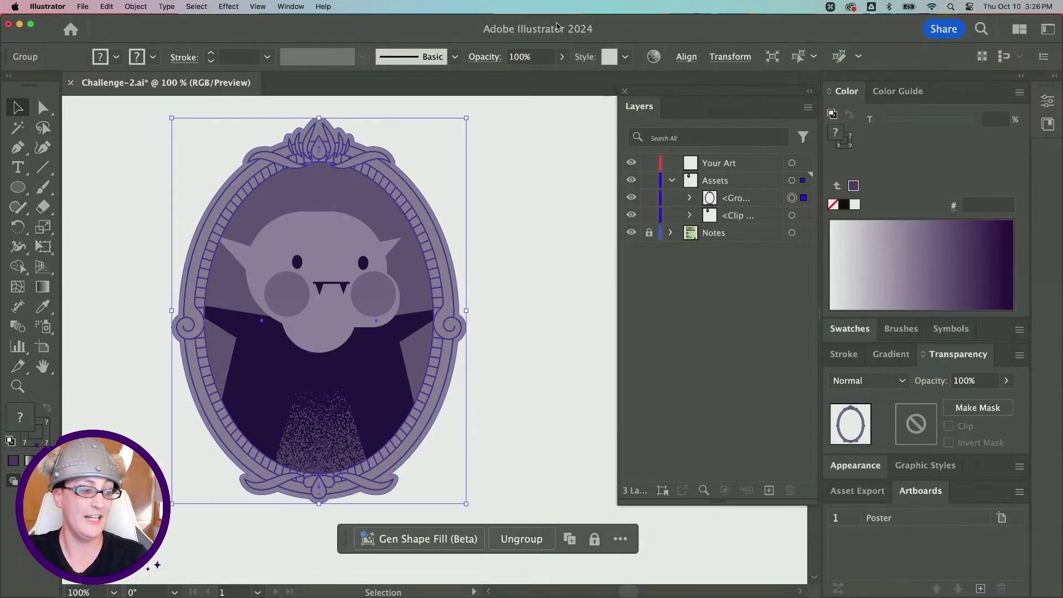